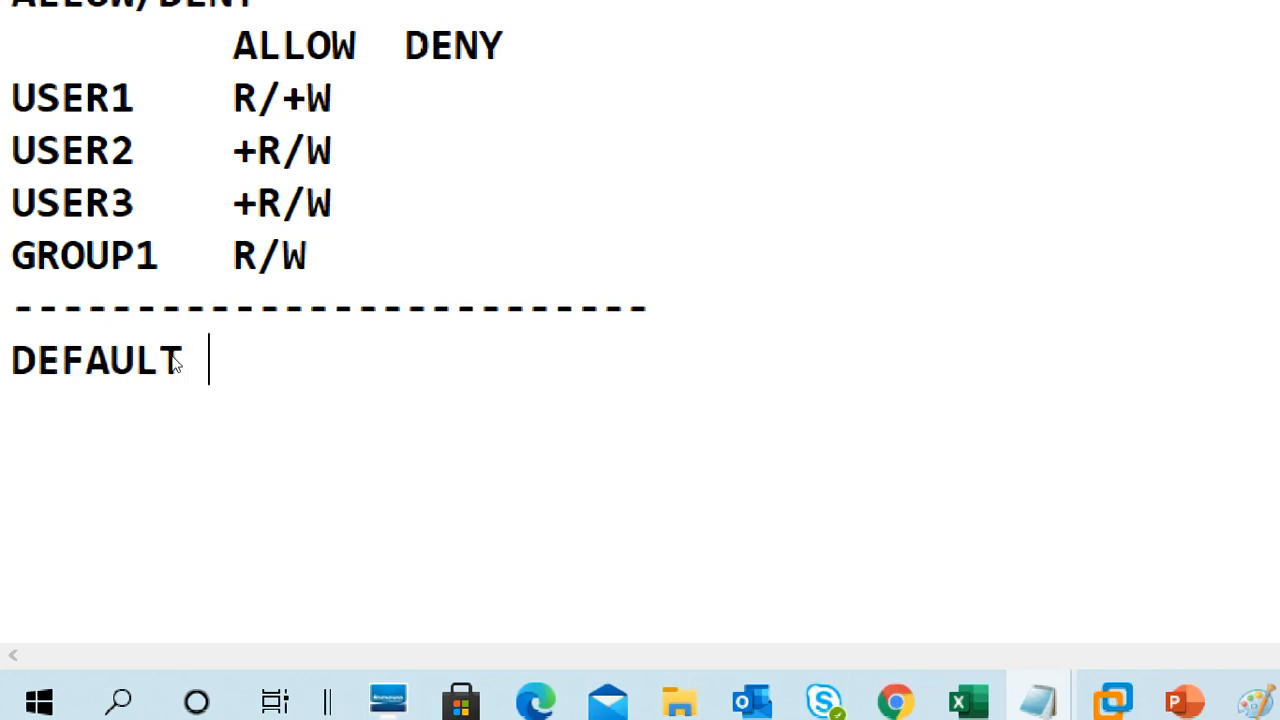
Type the heading DEFAULT PERMISSIONS under the dashed line and start a new line.
{"action": "type", "text": "PERS"}
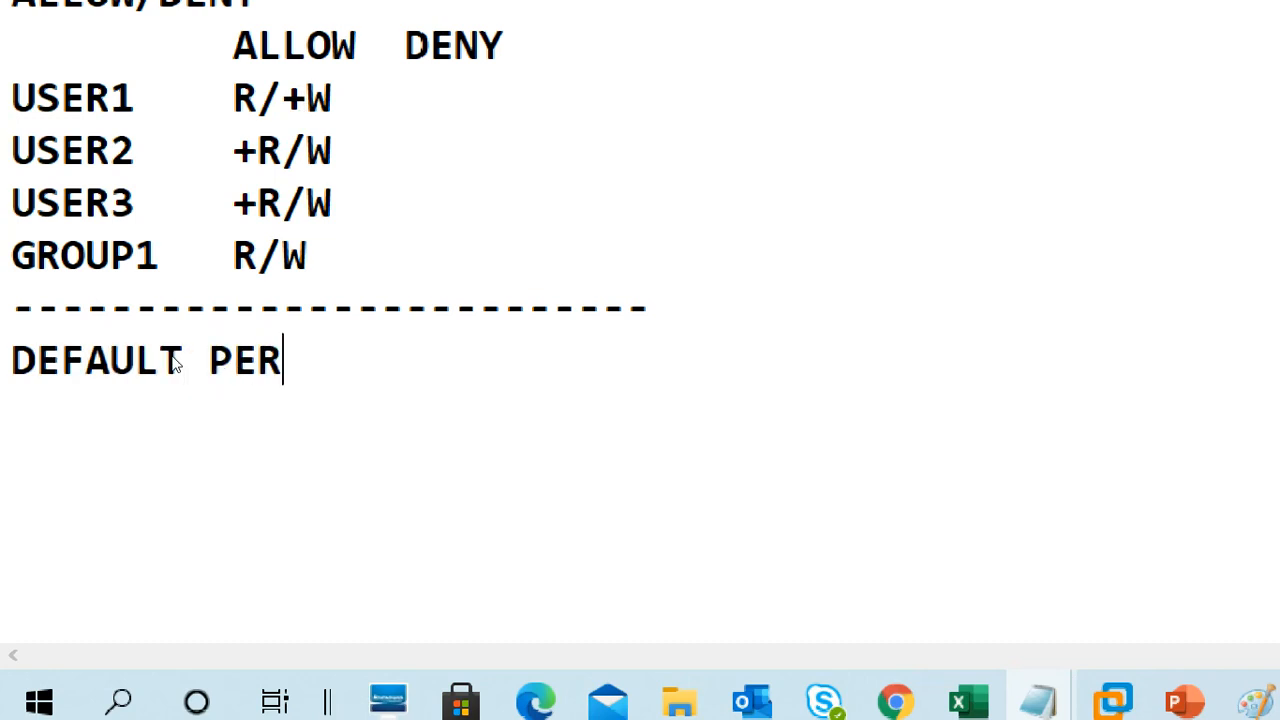
{"action": "type", "text": "MISSION"}
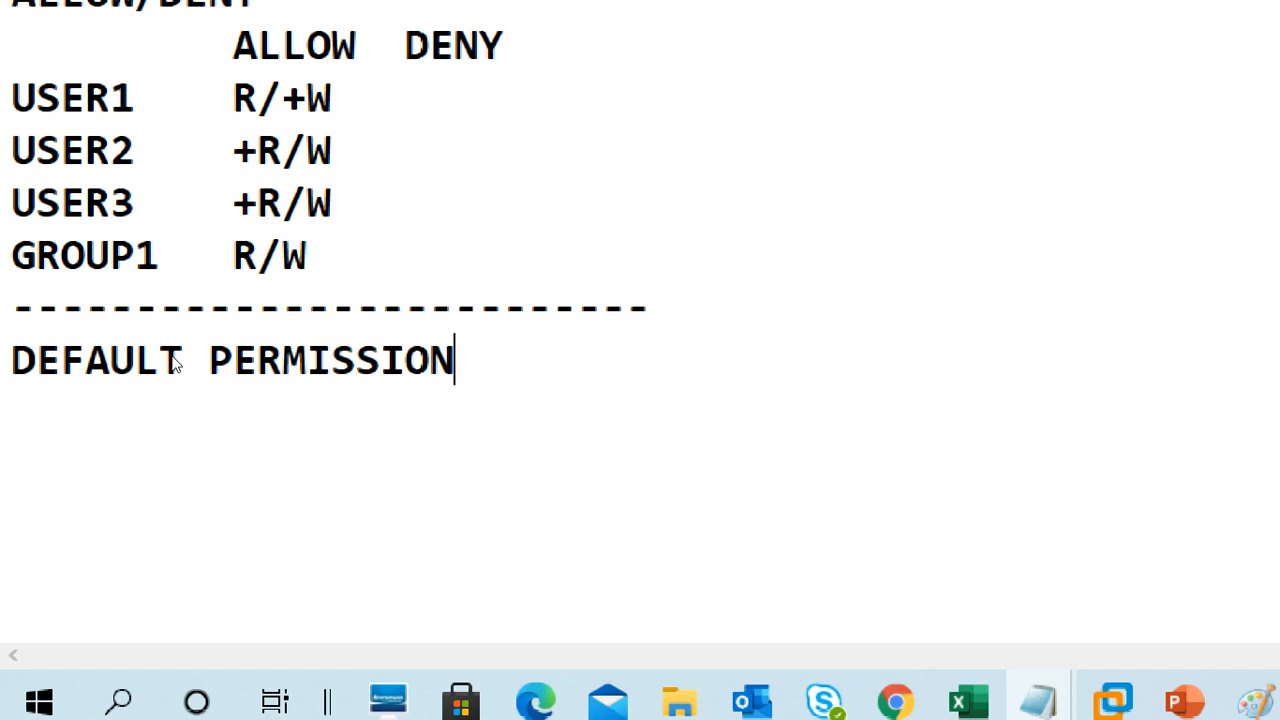
{"action": "type", "text": "S"}
{"action": "key", "text": "Return"}
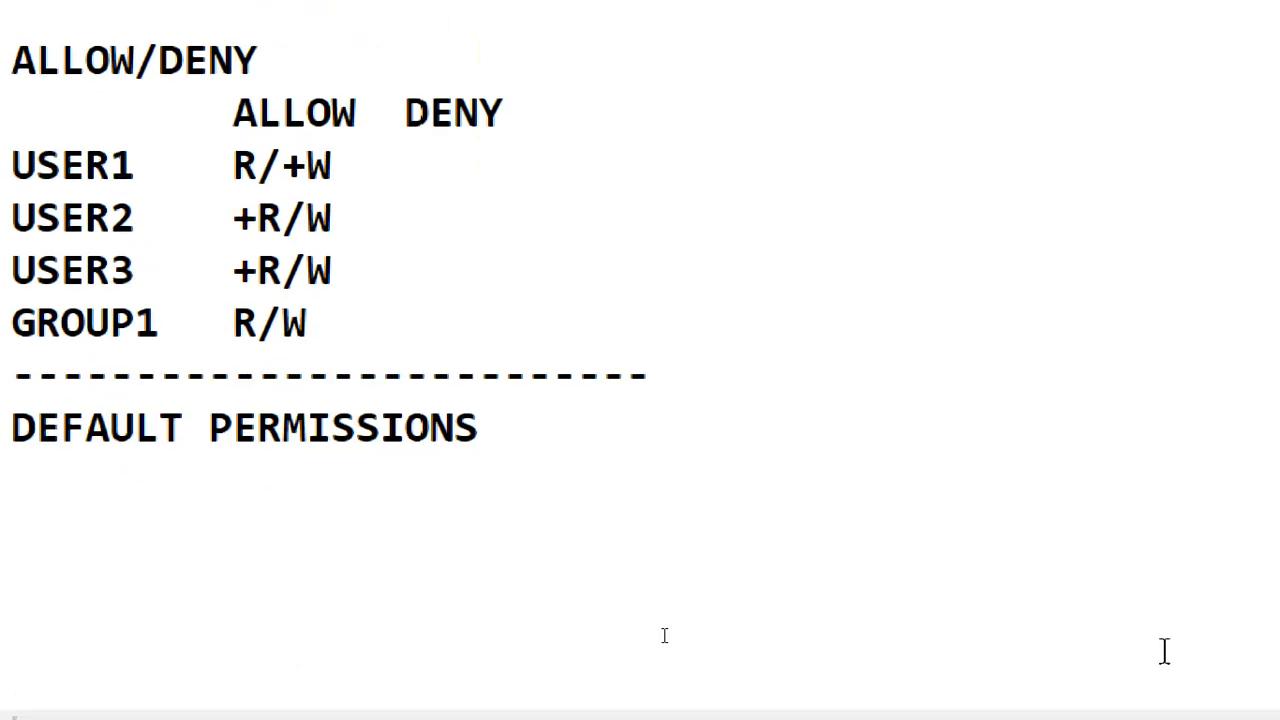
Switch to the CTS2WINC1 virtual machine and choose the student account on its lock screen.
{"action": "mouse_move", "coordinate": [509, 697]}
{"action": "left_click", "coordinate": [562, 480]}
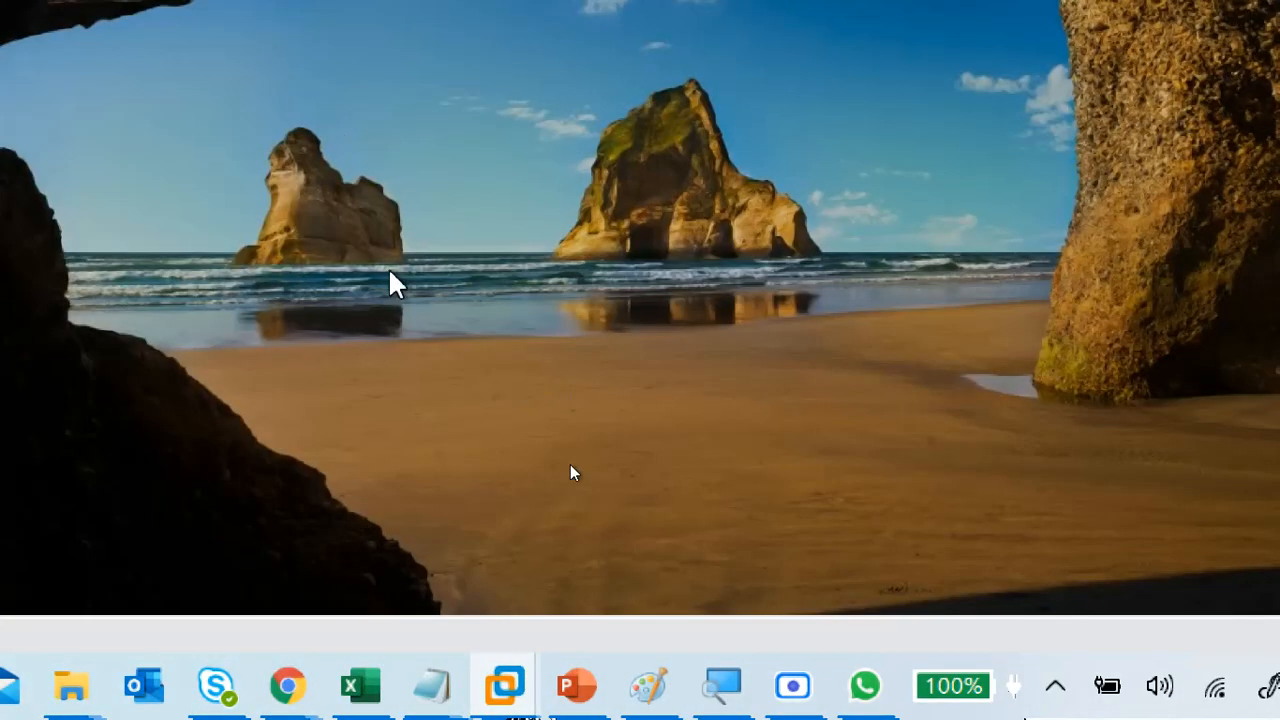
{"action": "left_click", "coordinate": [352, 378]}
{"action": "left_click", "coordinate": [213, 590]}
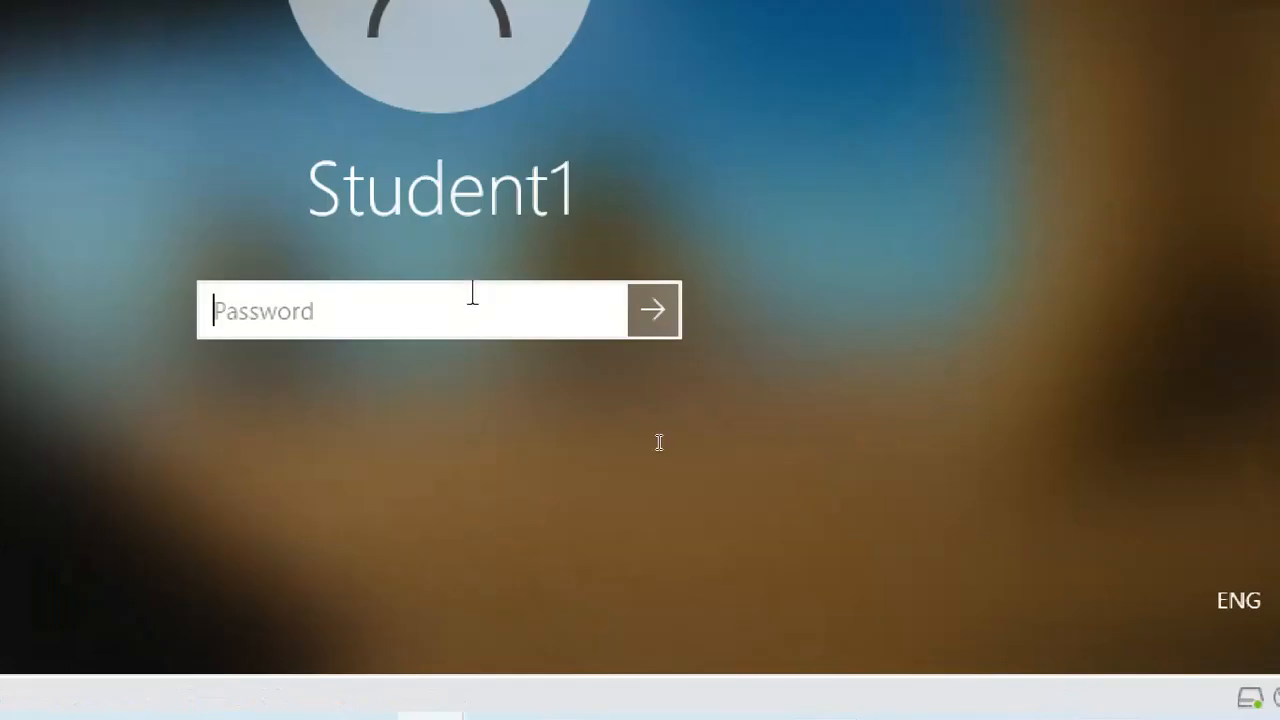
Enter the account password to sign in, then reduce the screen magnification.
{"action": "type", "text": "p"}
{"action": "key", "text": "BackSpace"}
{"action": "key", "text": "BackSpace"}
{"action": "key", "text": "BackSpace"}
{"action": "type", "text": "pa"}
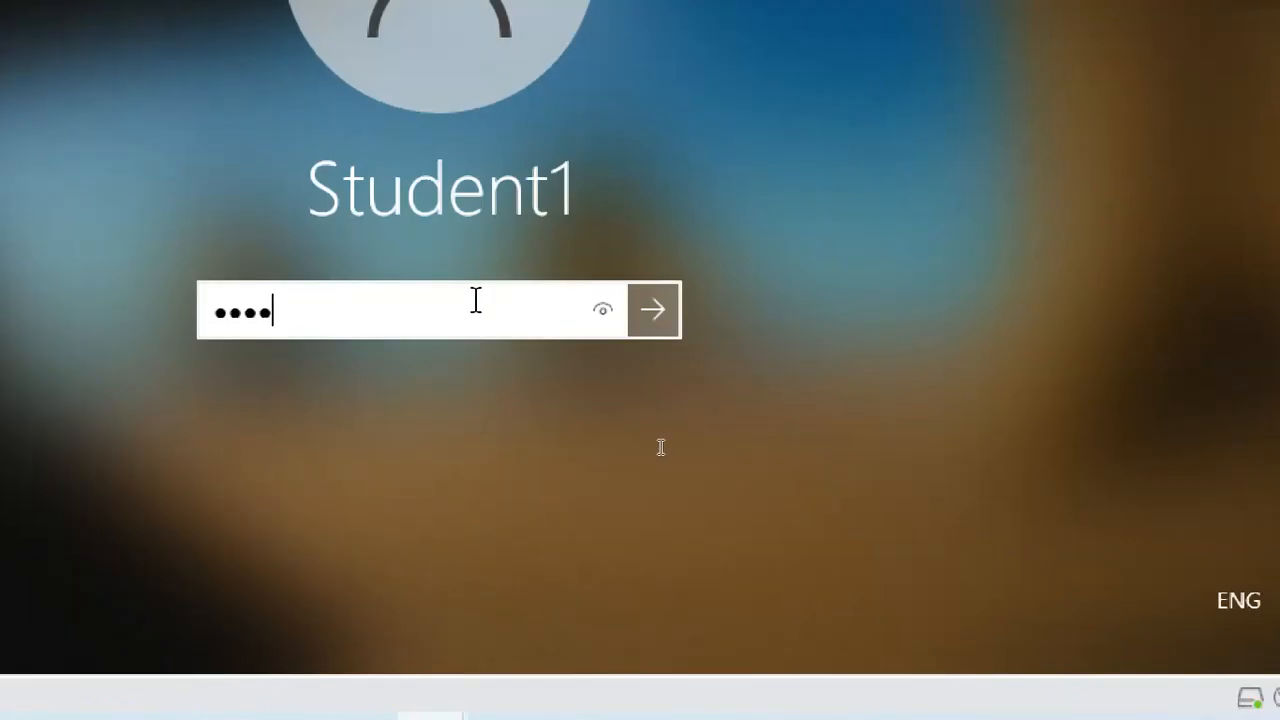
{"action": "type", "text": "ssword1"}
{"action": "key", "text": "Return"}
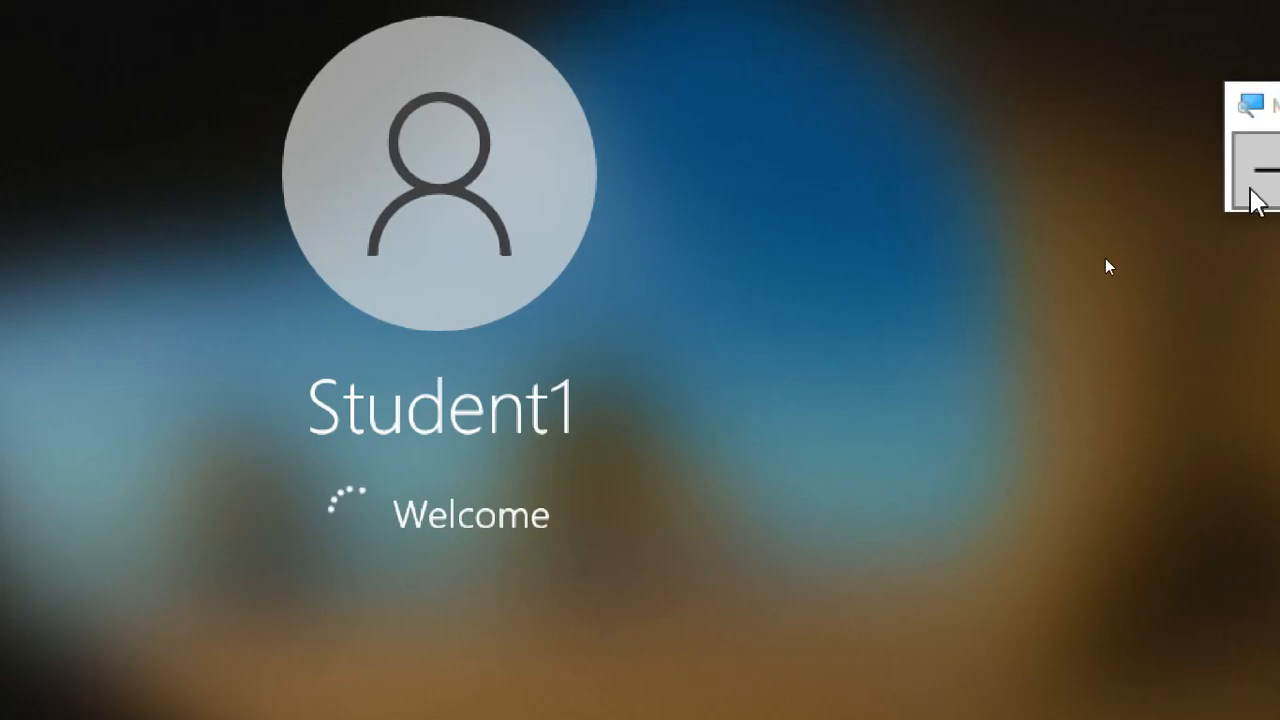
{"action": "left_click", "coordinate": [1251, 184]}
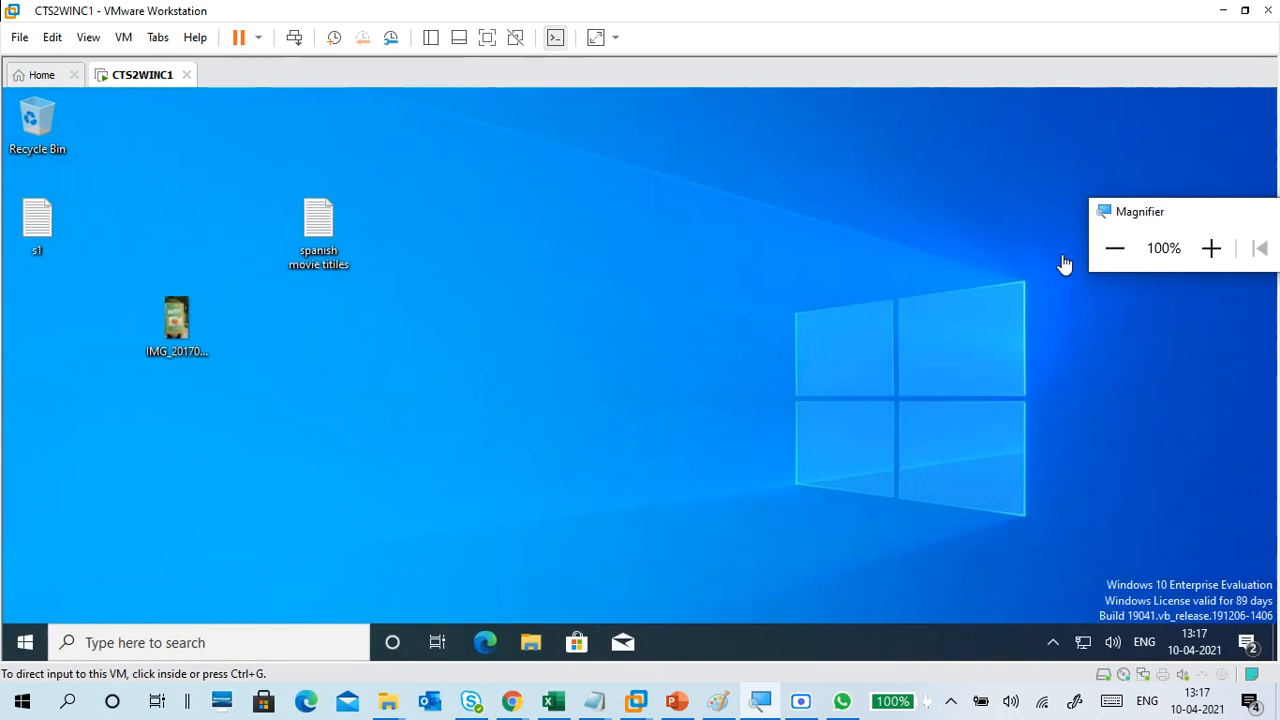
In the VM's File Explorer, open New Volume (E:) and select the files file1 through sss.
{"action": "left_click", "coordinate": [1211, 248]}
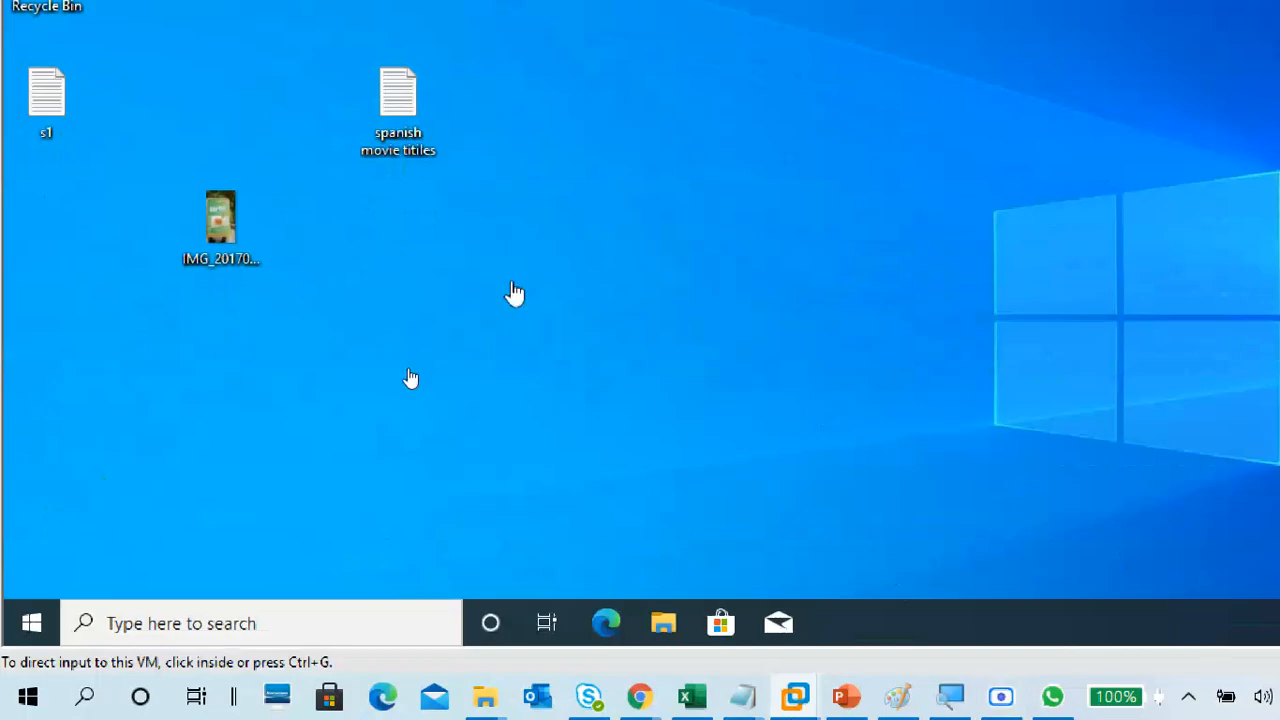
{"action": "left_click", "coordinate": [514, 290]}
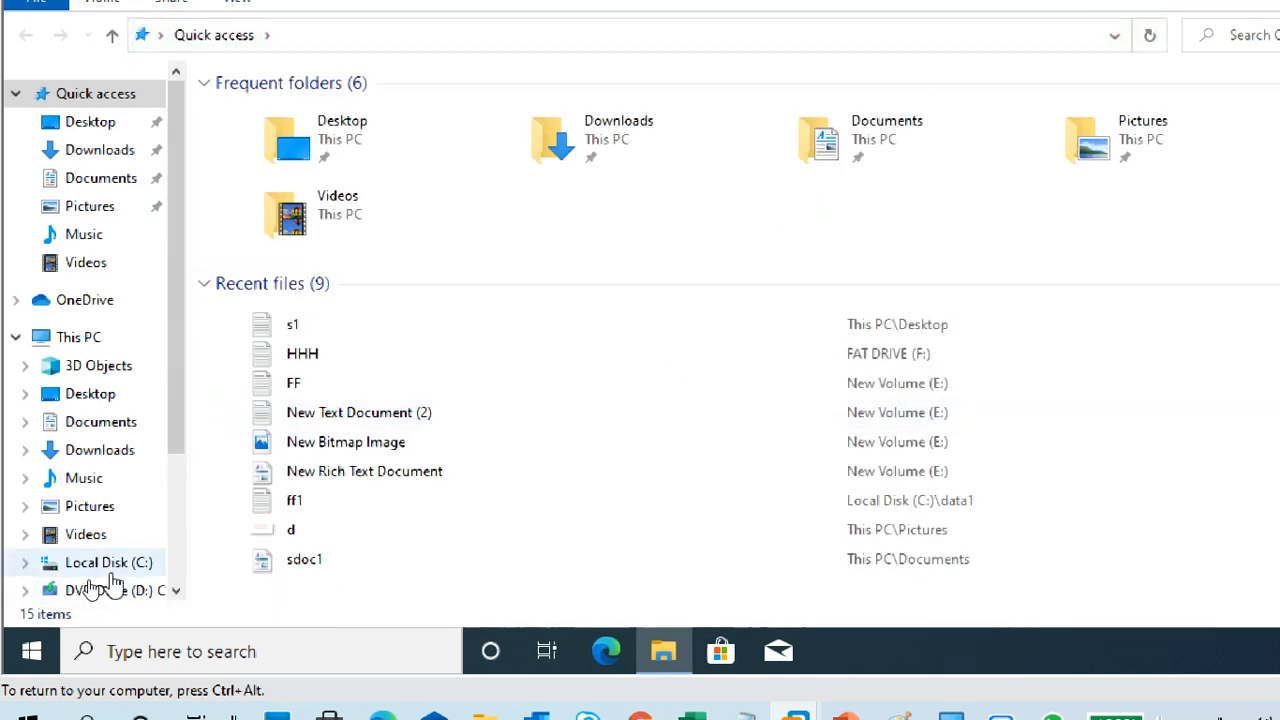
{"action": "scroll", "coordinate": [150, 525], "scroll_direction": "down", "scroll_amount": 1}
{"action": "left_click", "coordinate": [133, 543]}
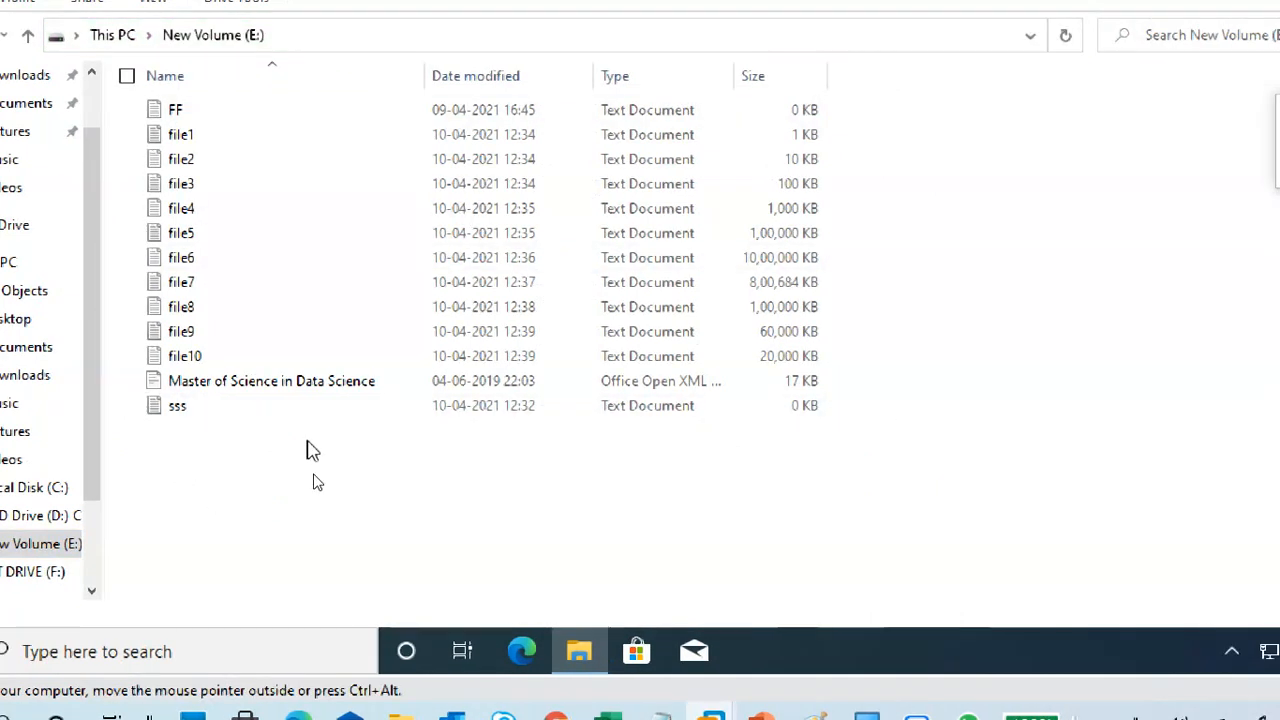
{"action": "left_click_drag", "start_coordinate": [305, 430], "coordinate": [267, 143]}
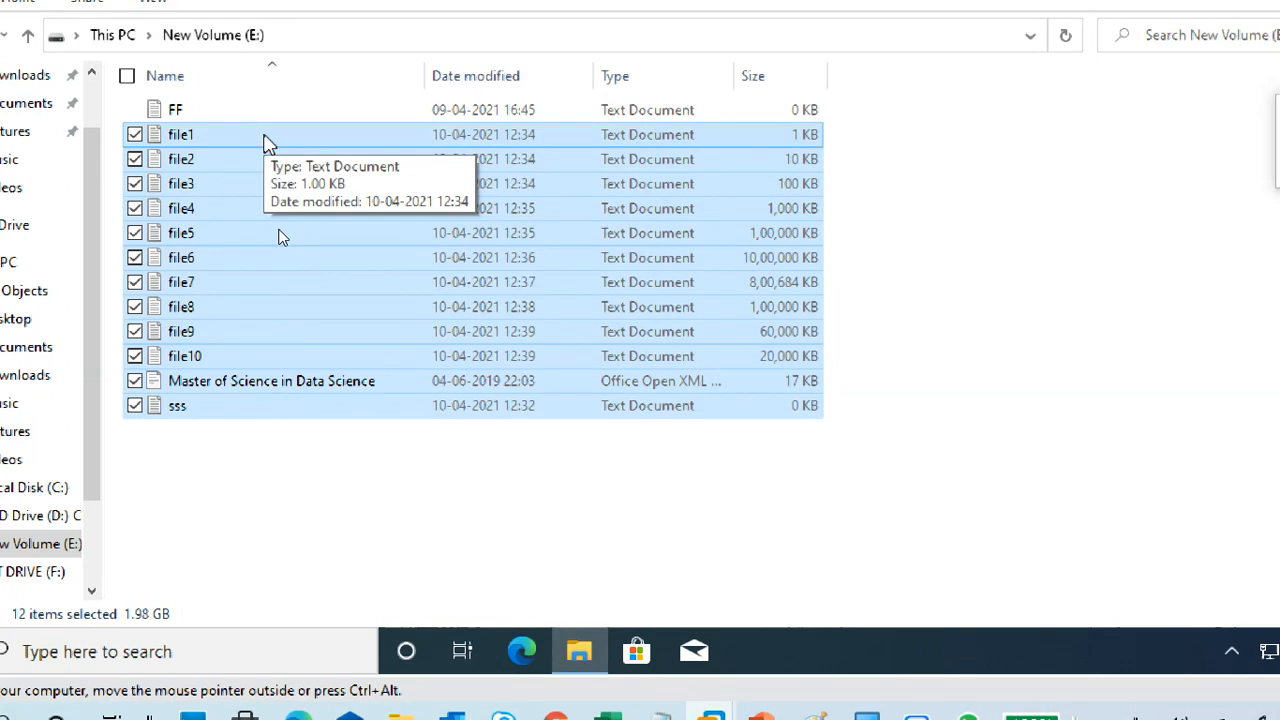
In the host's File Explorer, open the VM DRIVE (H:) > CTS2 2021 > CTS2WINC1 folder.
{"action": "mouse_move", "coordinate": [411, 712]}
{"action": "left_click", "coordinate": [286, 655]}
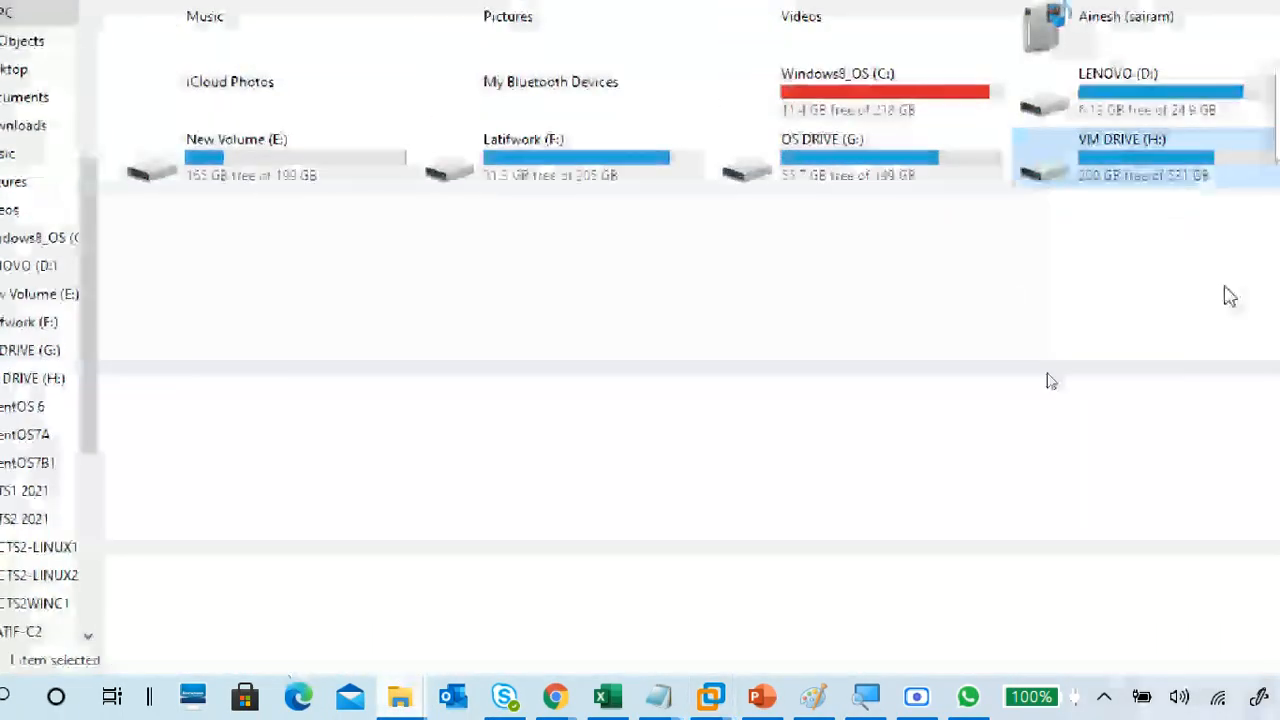
{"action": "double_click", "coordinate": [1168, 182]}
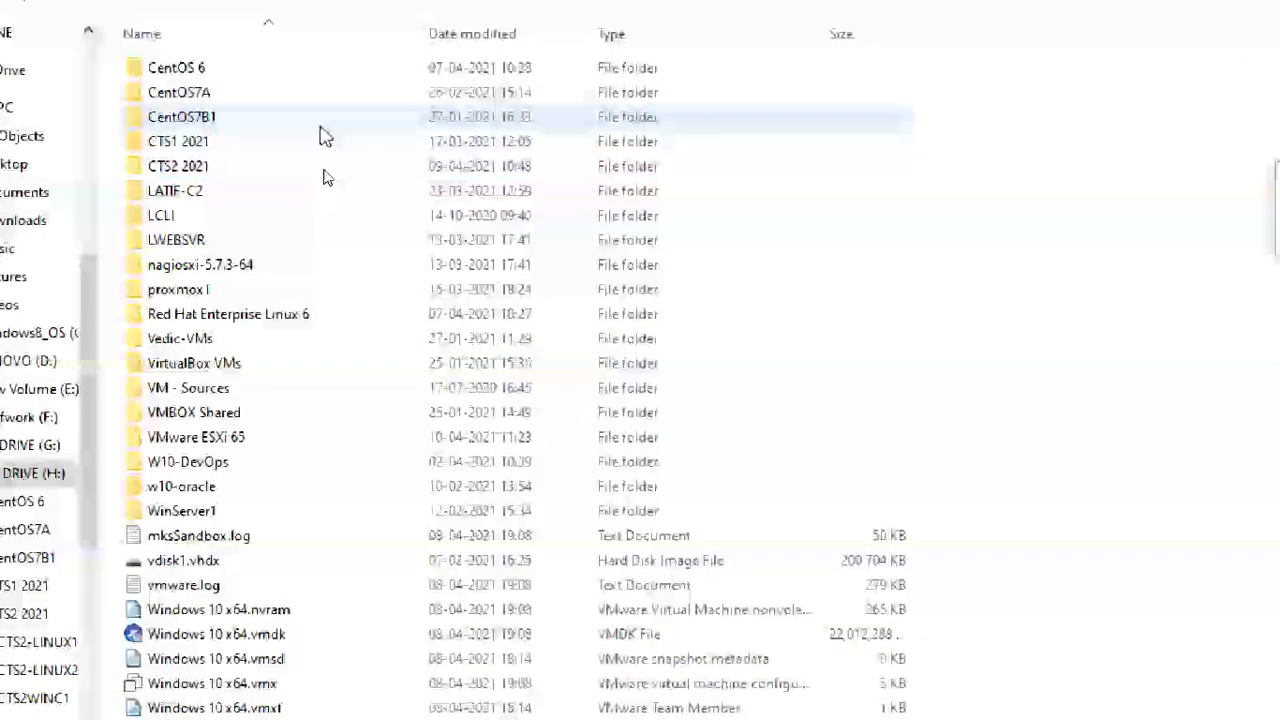
{"action": "left_click", "coordinate": [278, 171]}
{"action": "double_click", "coordinate": [279, 172]}
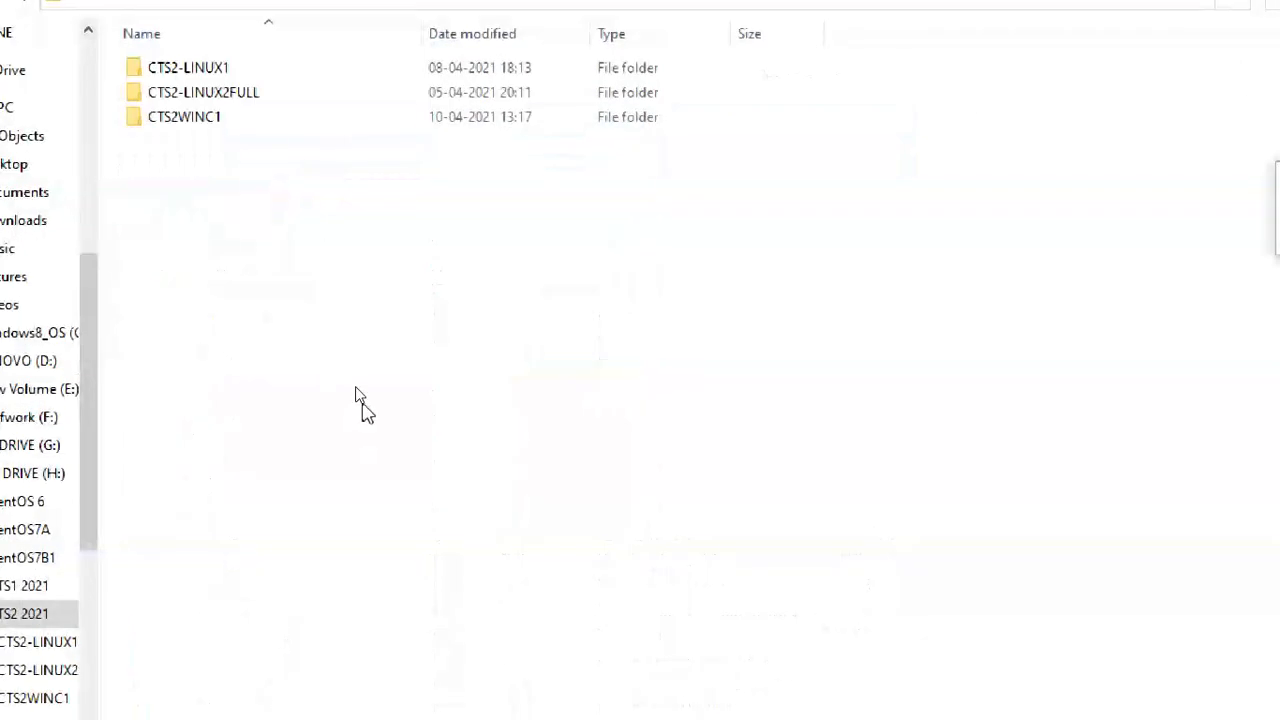
{"action": "double_click", "coordinate": [304, 122]}
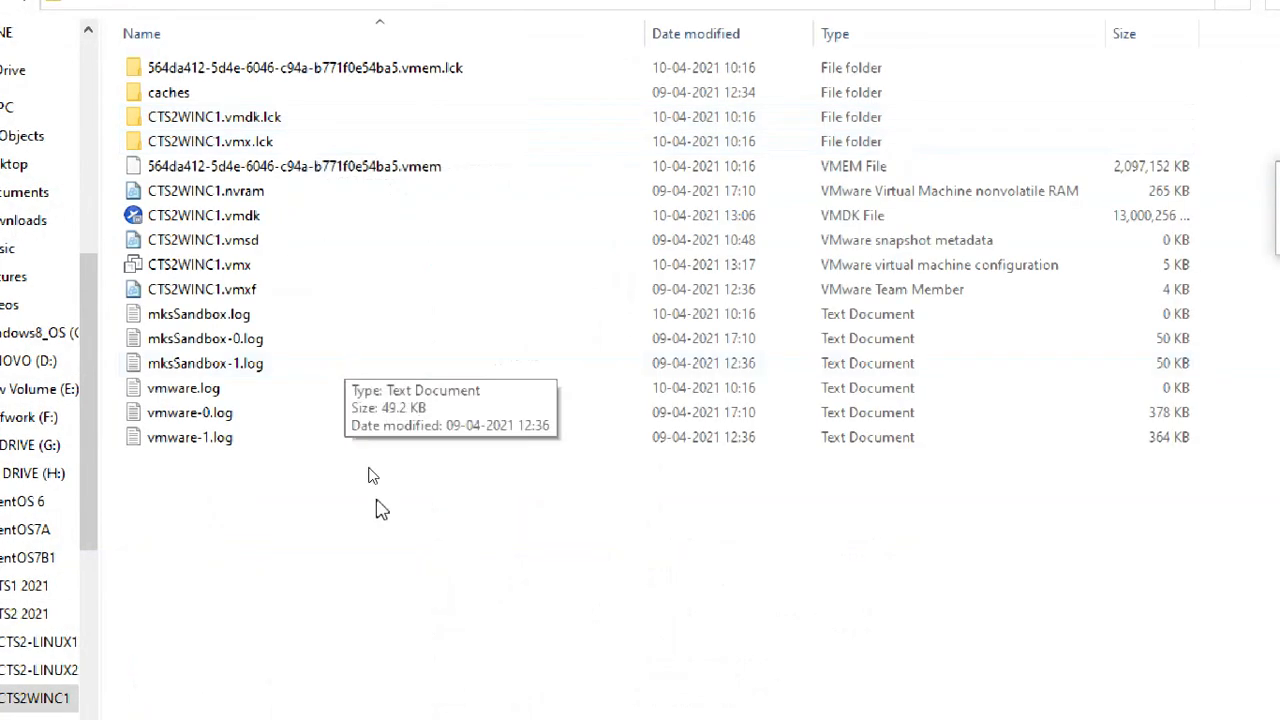
Check the 12.3 GB size in CTS2WINC1.vmdk's properties, then cancel.
{"action": "left_click", "coordinate": [400, 217]}
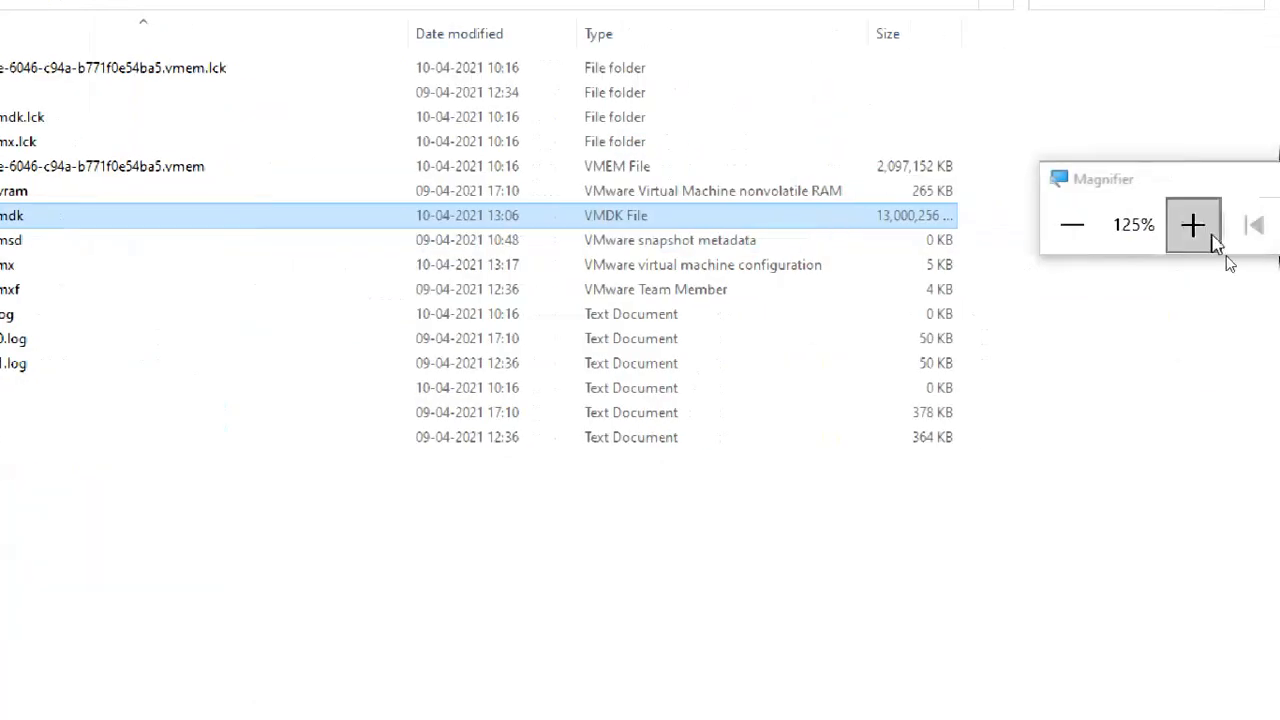
{"action": "left_click", "coordinate": [1210, 228]}
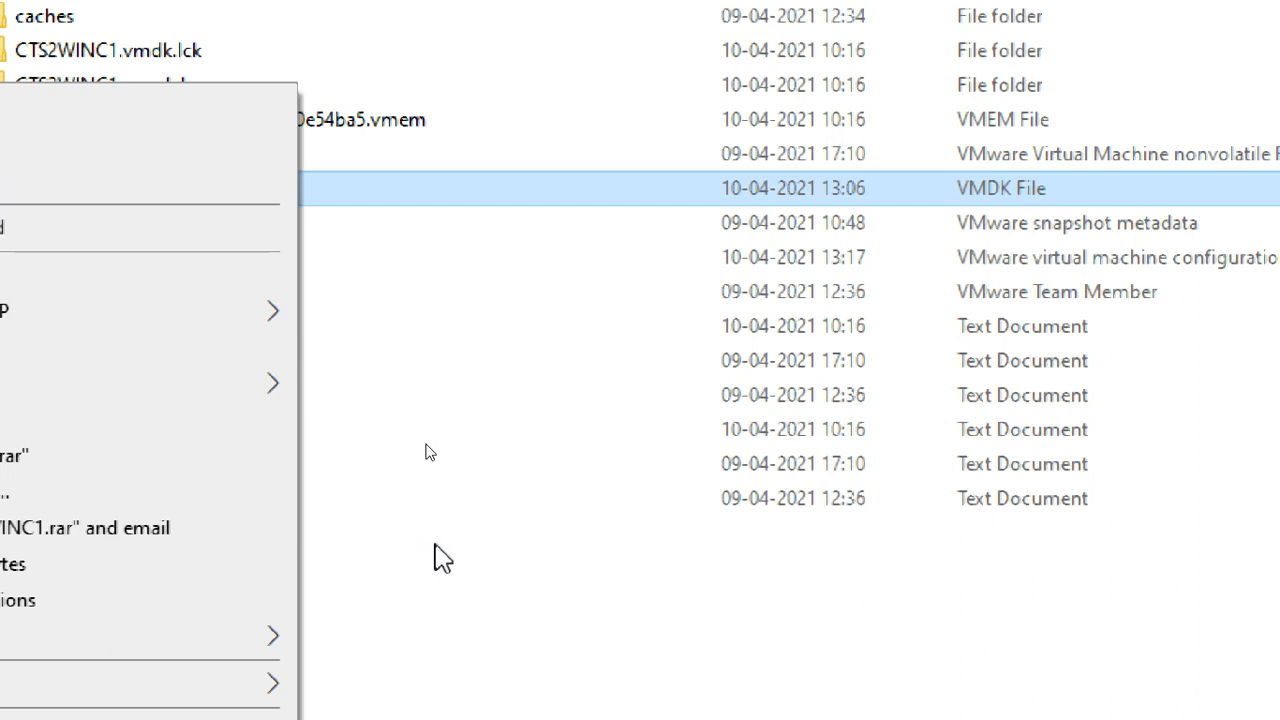
{"action": "left_click", "coordinate": [197, 677]}
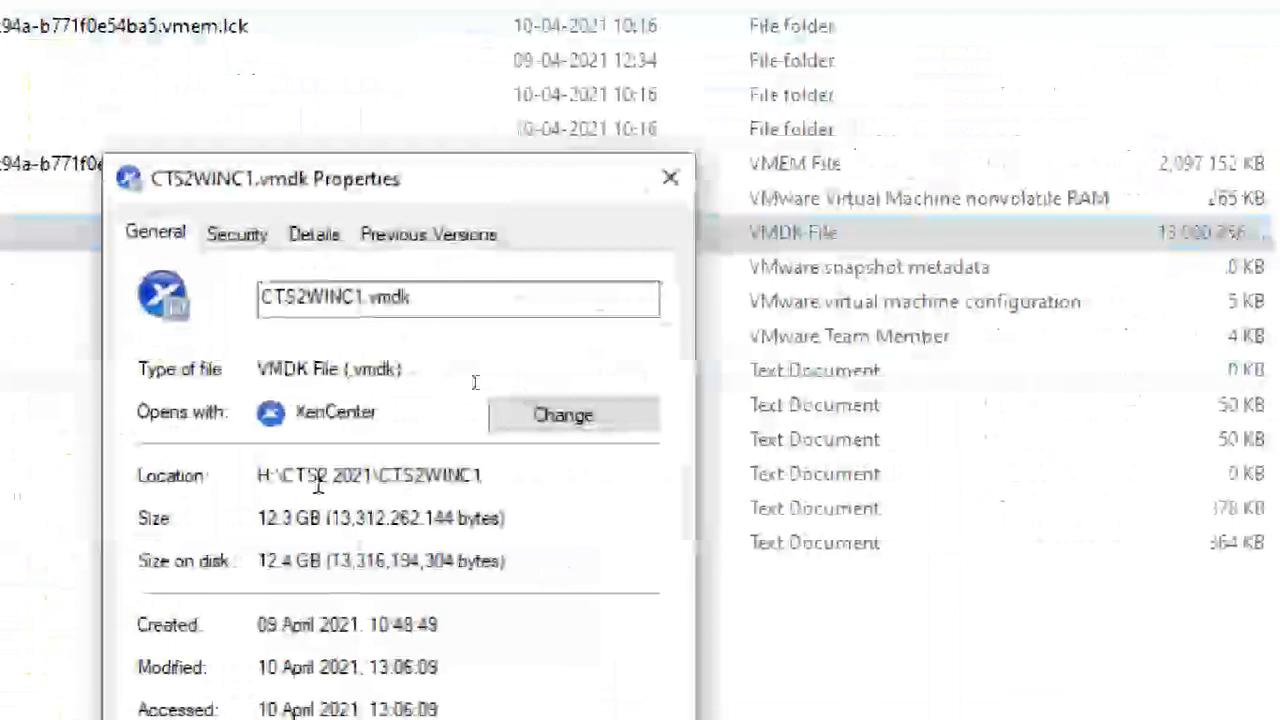
{"action": "left_click_drag", "start_coordinate": [320, 517], "coordinate": [225, 525]}
{"action": "left_click", "coordinate": [296, 520]}
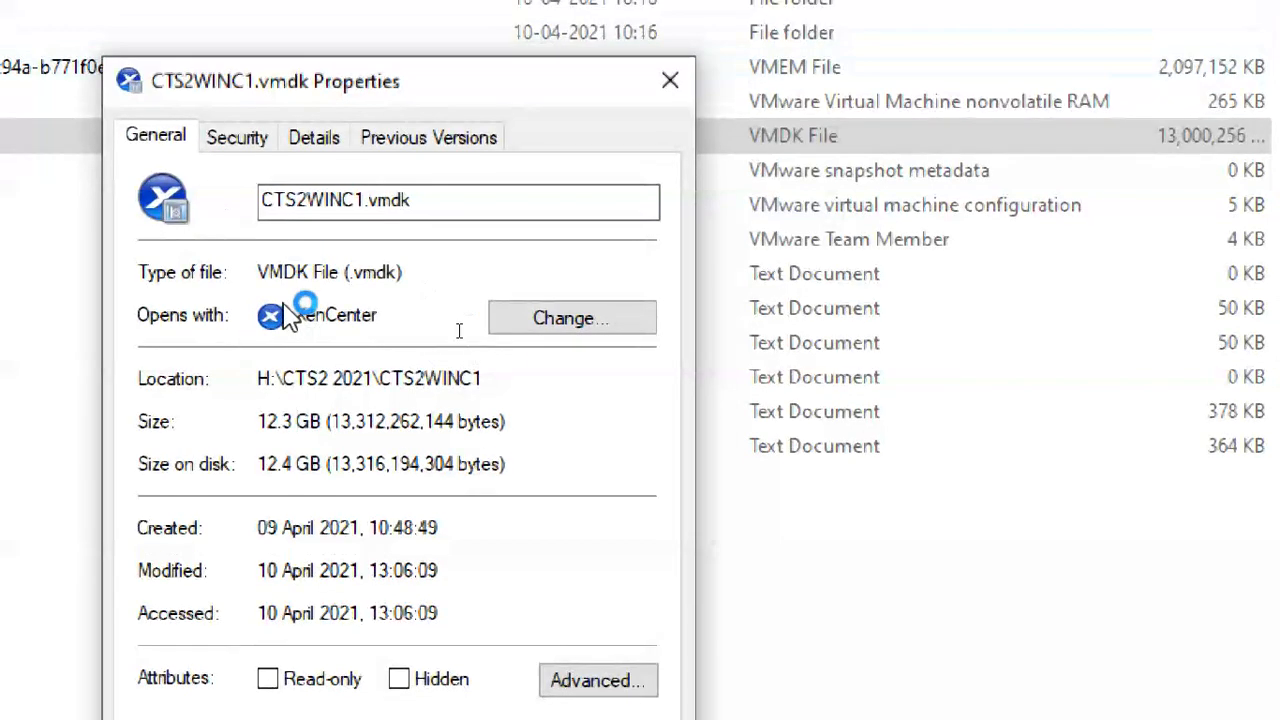
{"action": "left_click", "coordinate": [482, 648]}
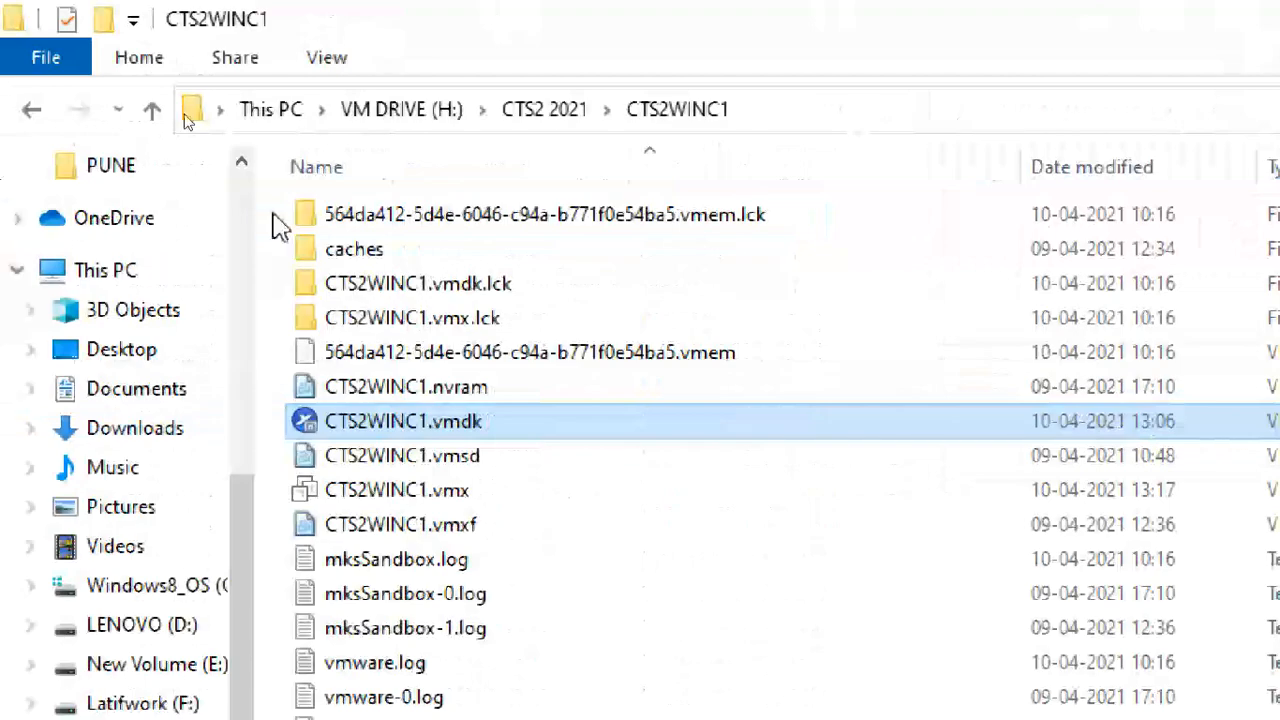
{"action": "left_click", "coordinate": [429, 112]}
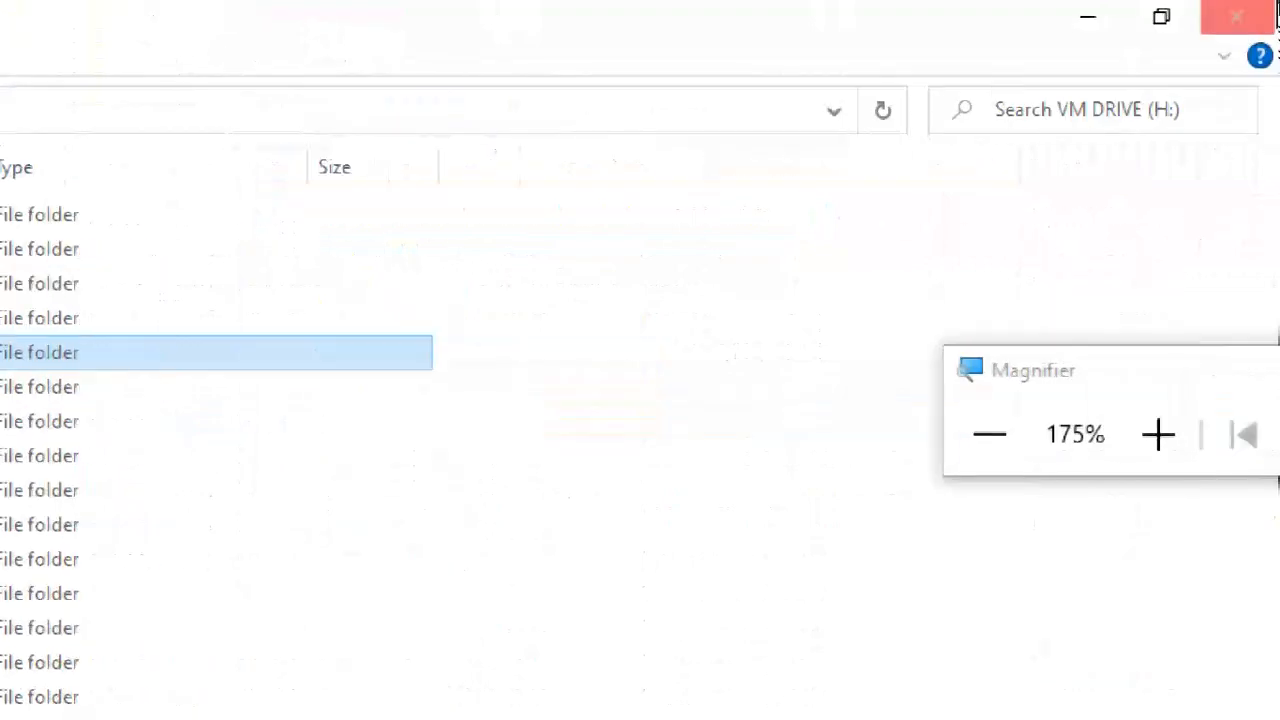
{"action": "left_click", "coordinate": [1238, 18]}
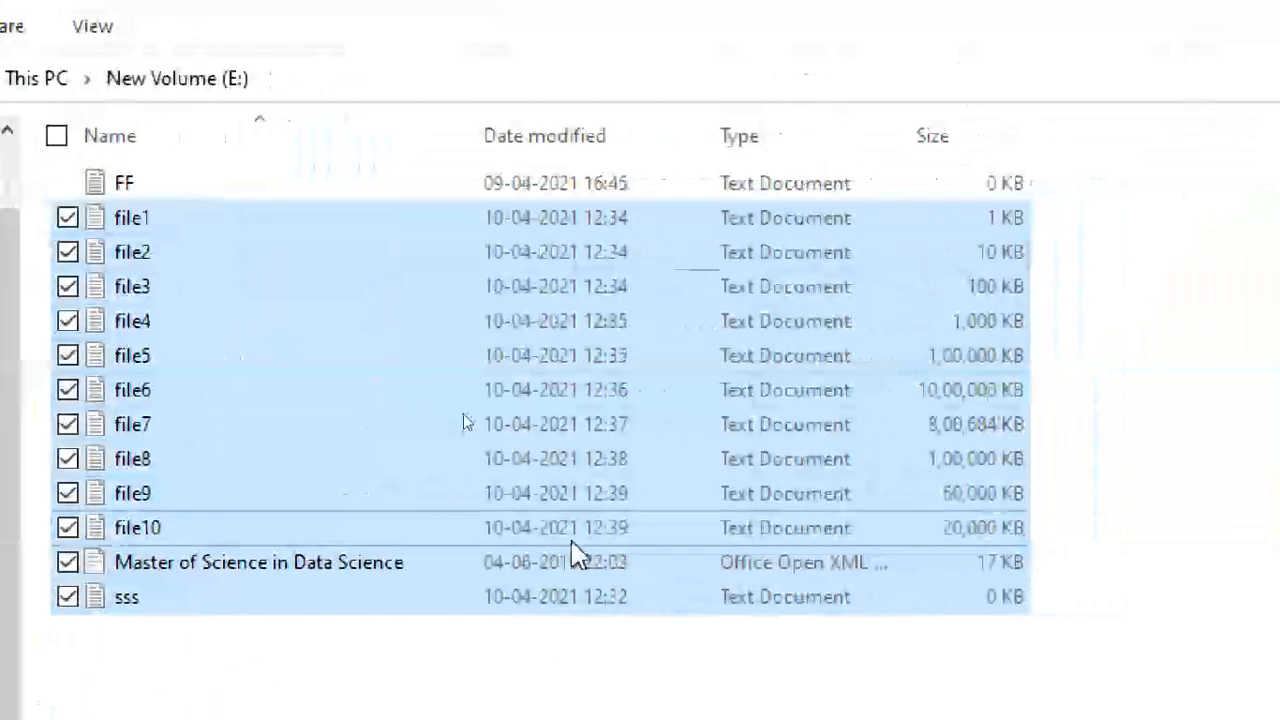
{"action": "left_click", "coordinate": [364, 672]}
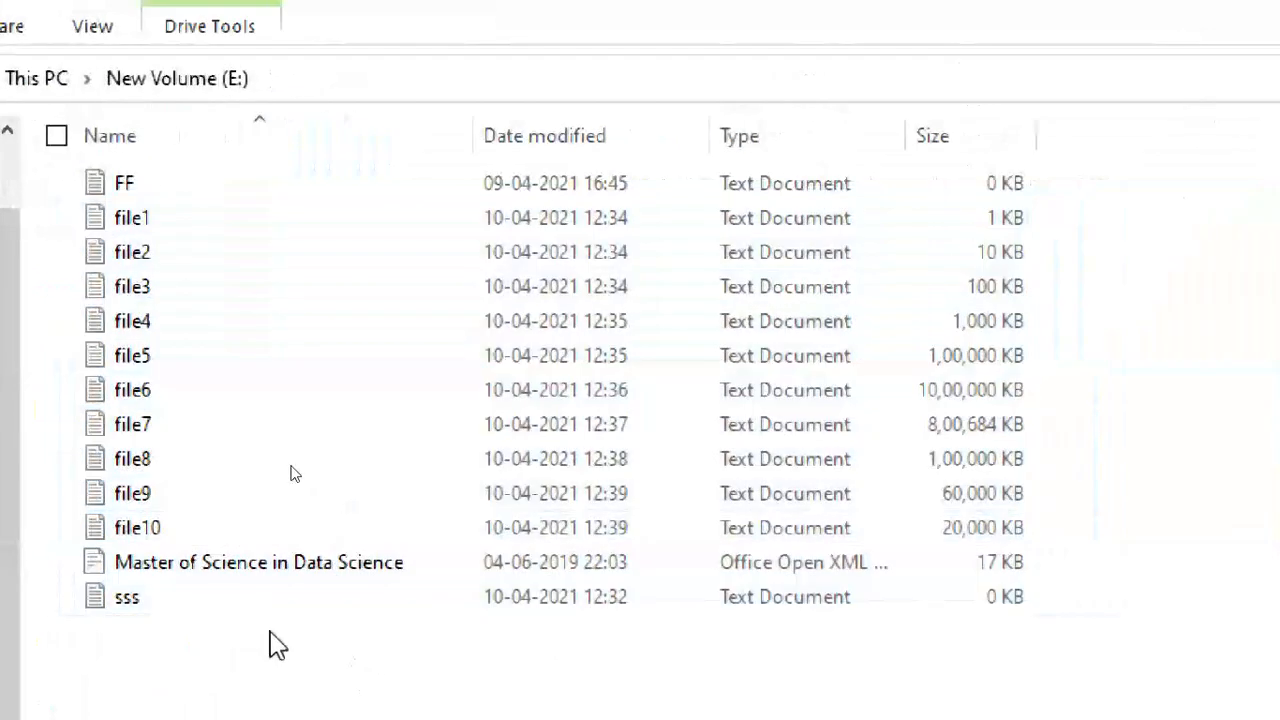
{"action": "left_click", "coordinate": [259, 601]}
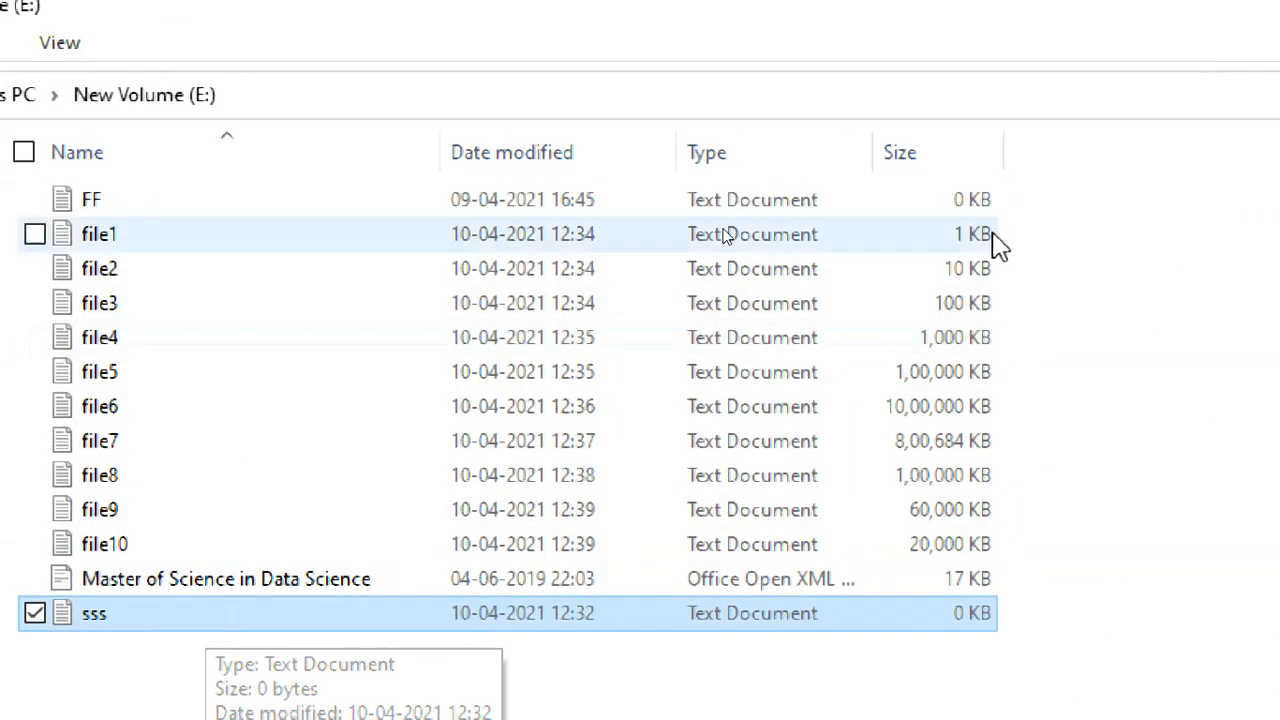
{"action": "key", "text": "Delete"}
{"action": "left_click", "coordinate": [148, 544]}
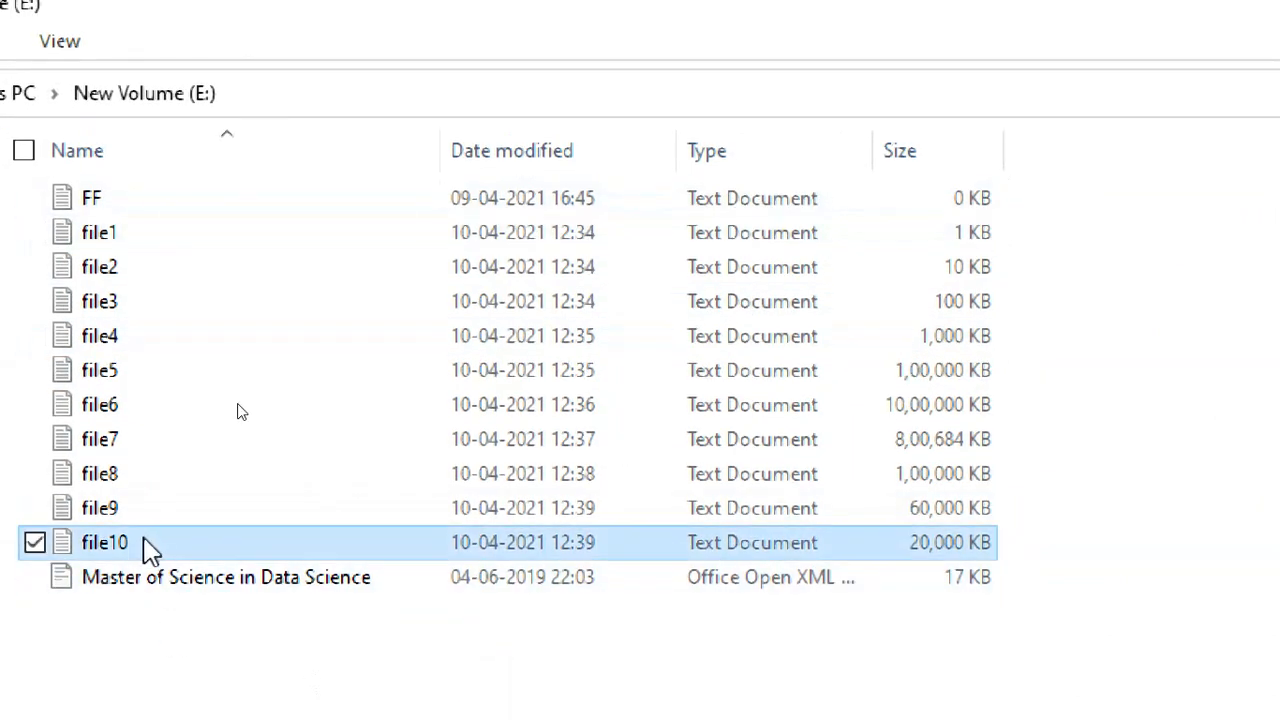
{"action": "key", "text": "shift+Up"}
{"action": "key", "text": "shift+Up"}
{"action": "key", "text": "shift+Up"}
{"action": "key", "text": "shift+Up"}
{"action": "key", "text": "shift+Up"}
{"action": "key", "text": "shift+Up"}
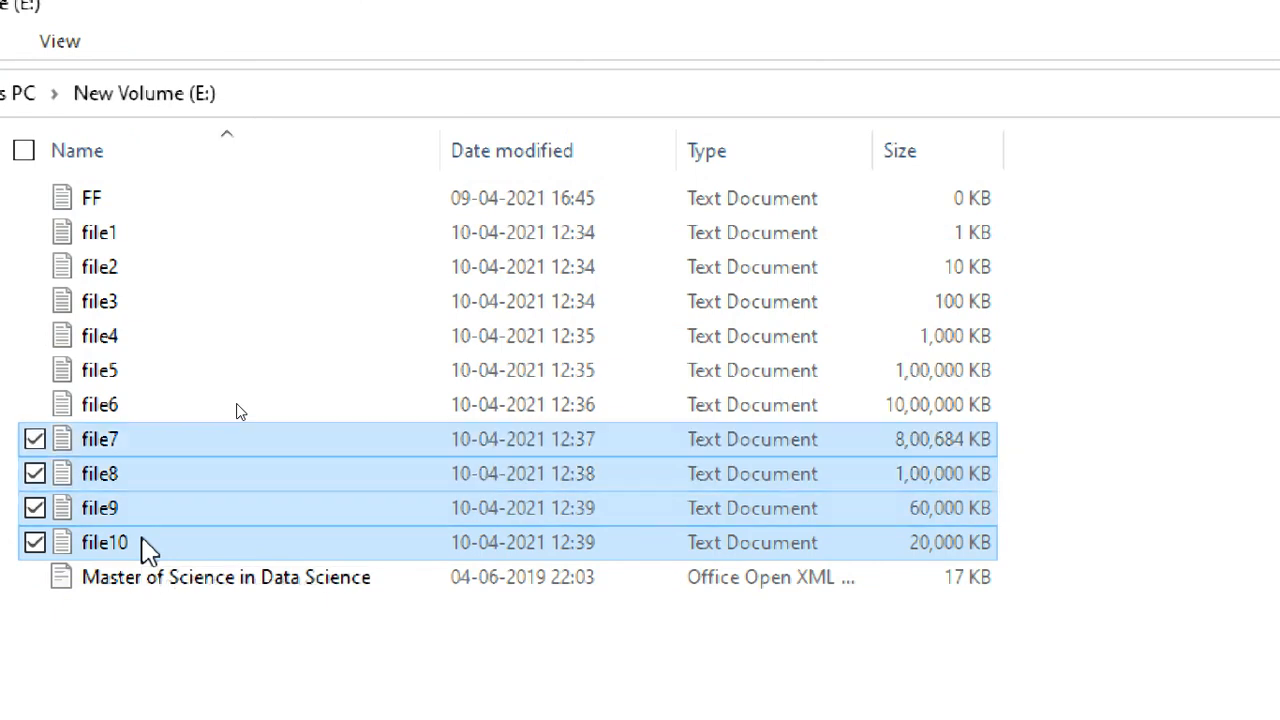
{"action": "key", "text": "shift+Up"}
{"action": "key", "text": "shift+Down"}
{"action": "key", "text": "shift+Up"}
{"action": "key", "text": "shift+Up"}
{"action": "key", "text": "shift+Up"}
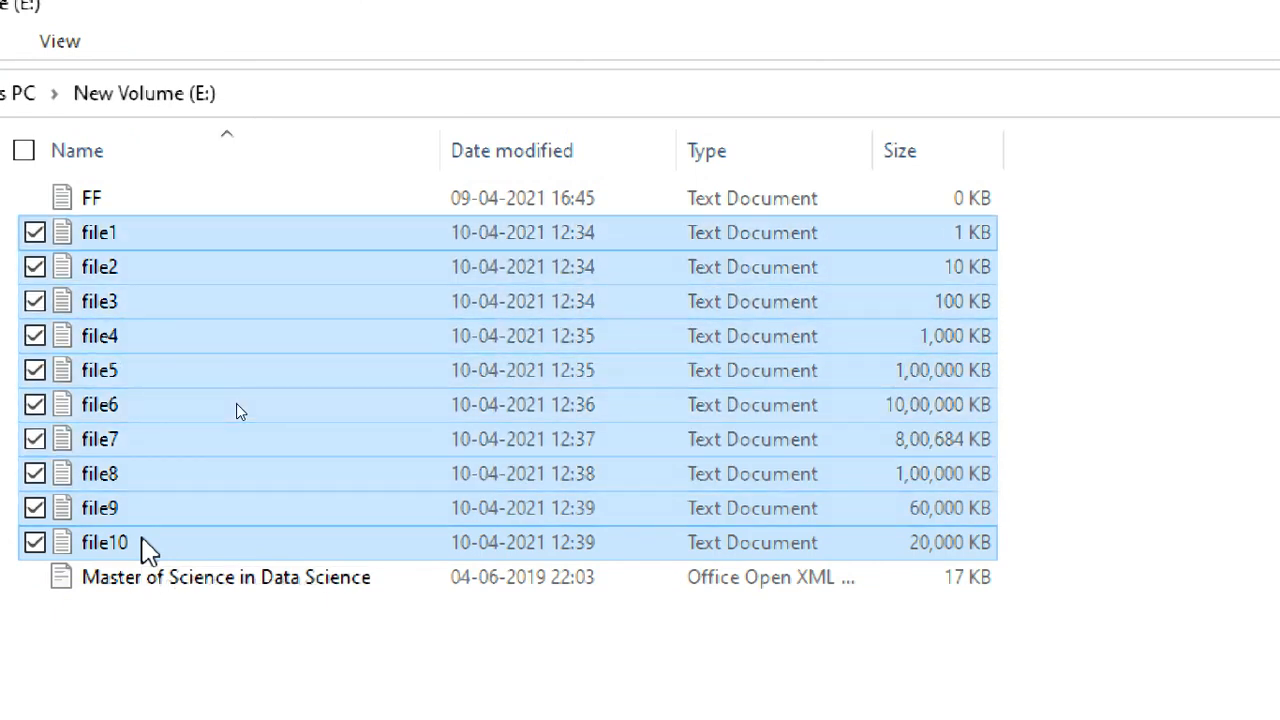
{"action": "key", "text": "Delete"}
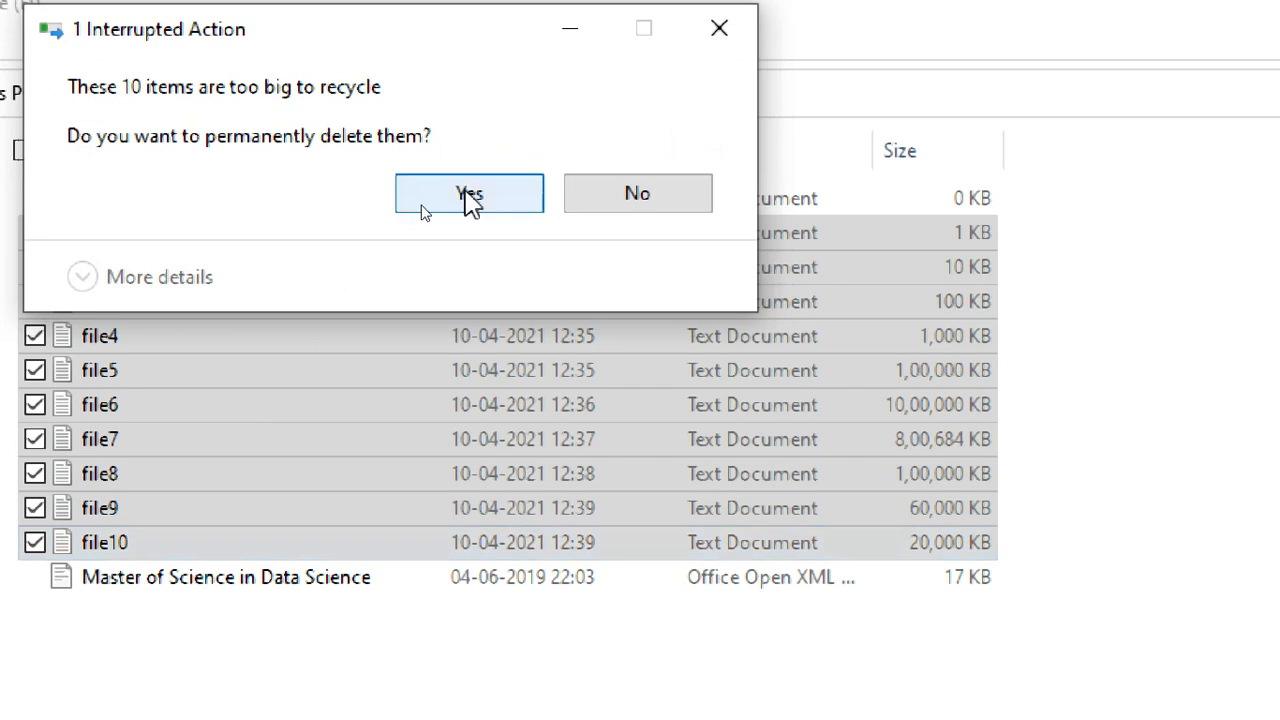
{"action": "left_click", "coordinate": [470, 195]}
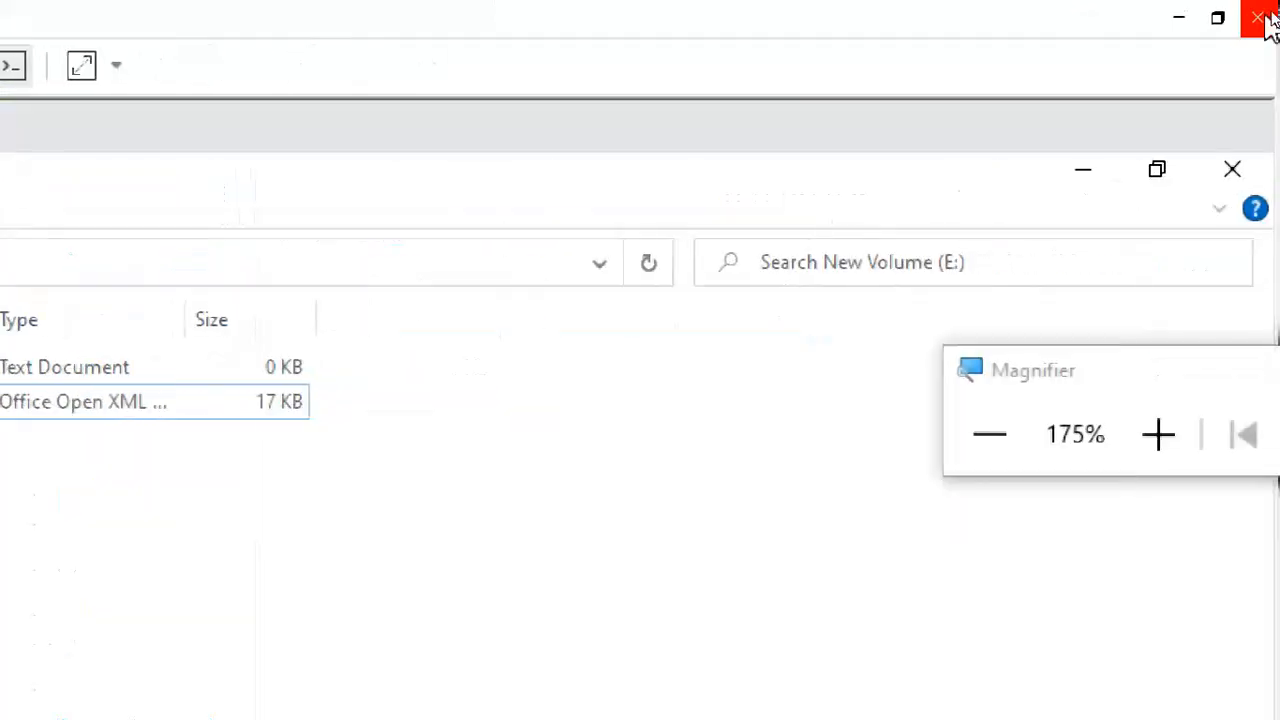
Empty the VM's Recycle Bin to permanently delete sss, then close the Recycle Bin window.
{"action": "left_click", "coordinate": [1083, 170]}
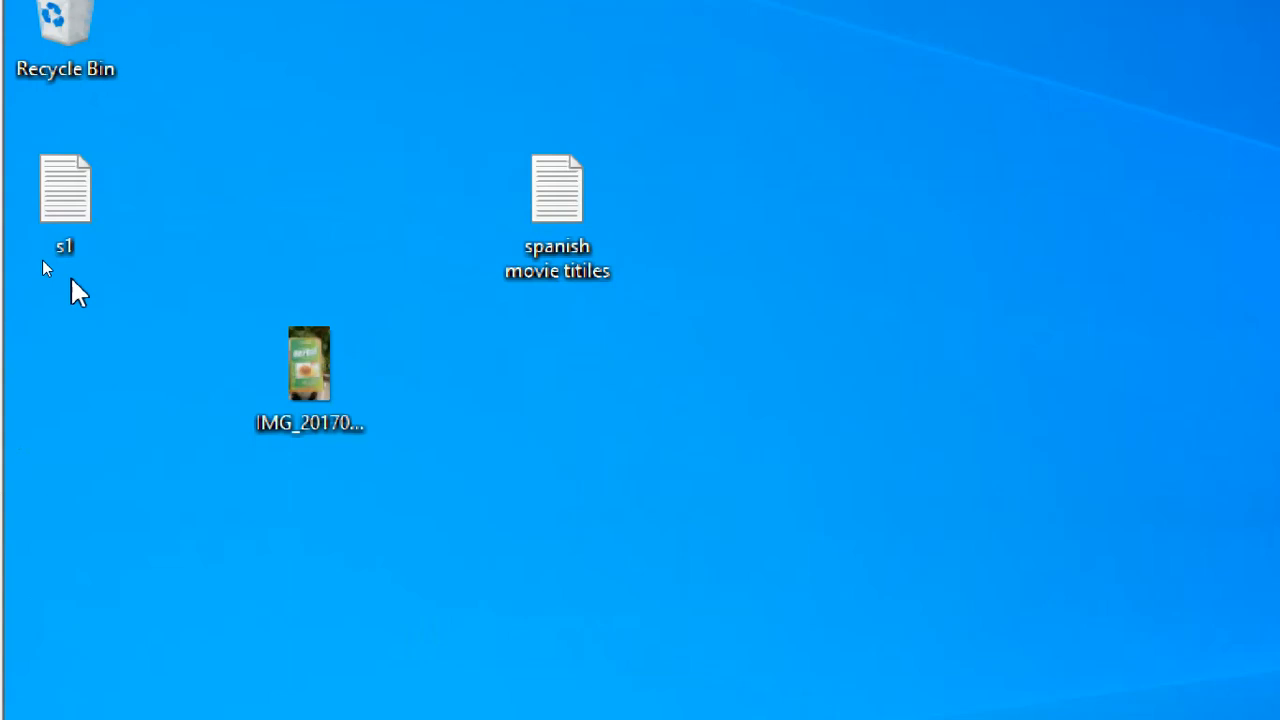
{"action": "double_click", "coordinate": [55, 45]}
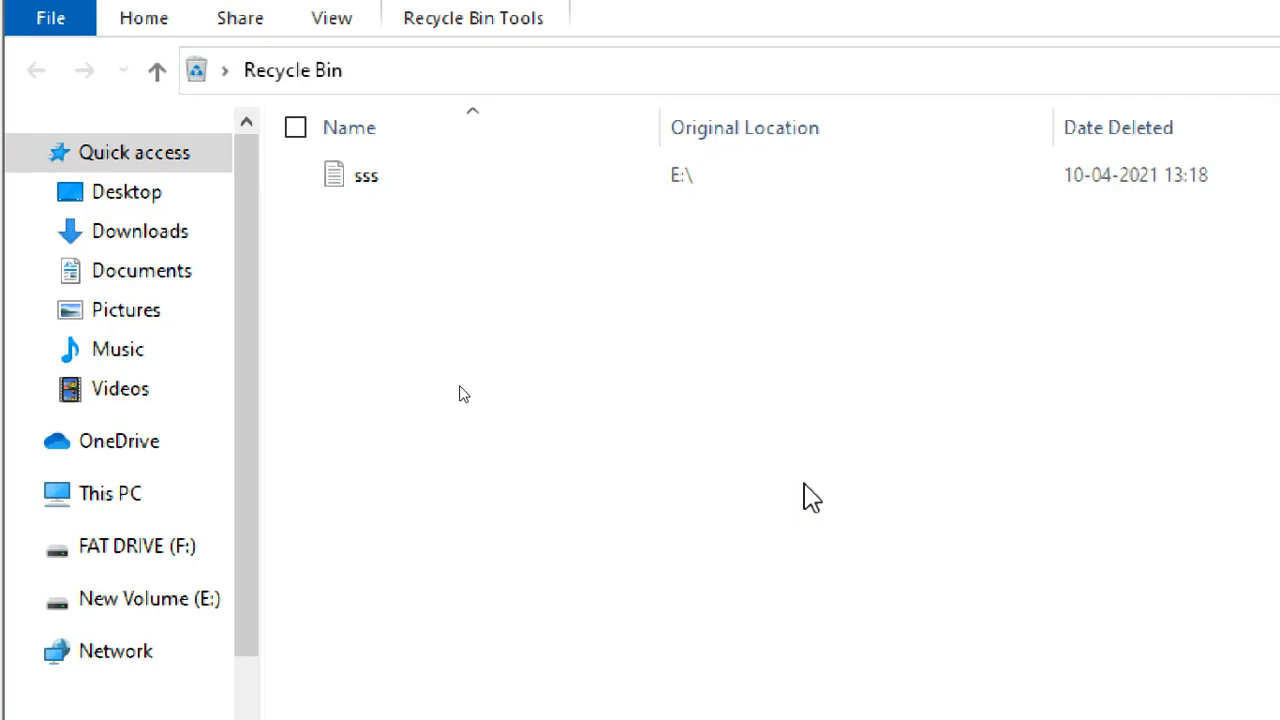
{"action": "right_click", "coordinate": [700, 327]}
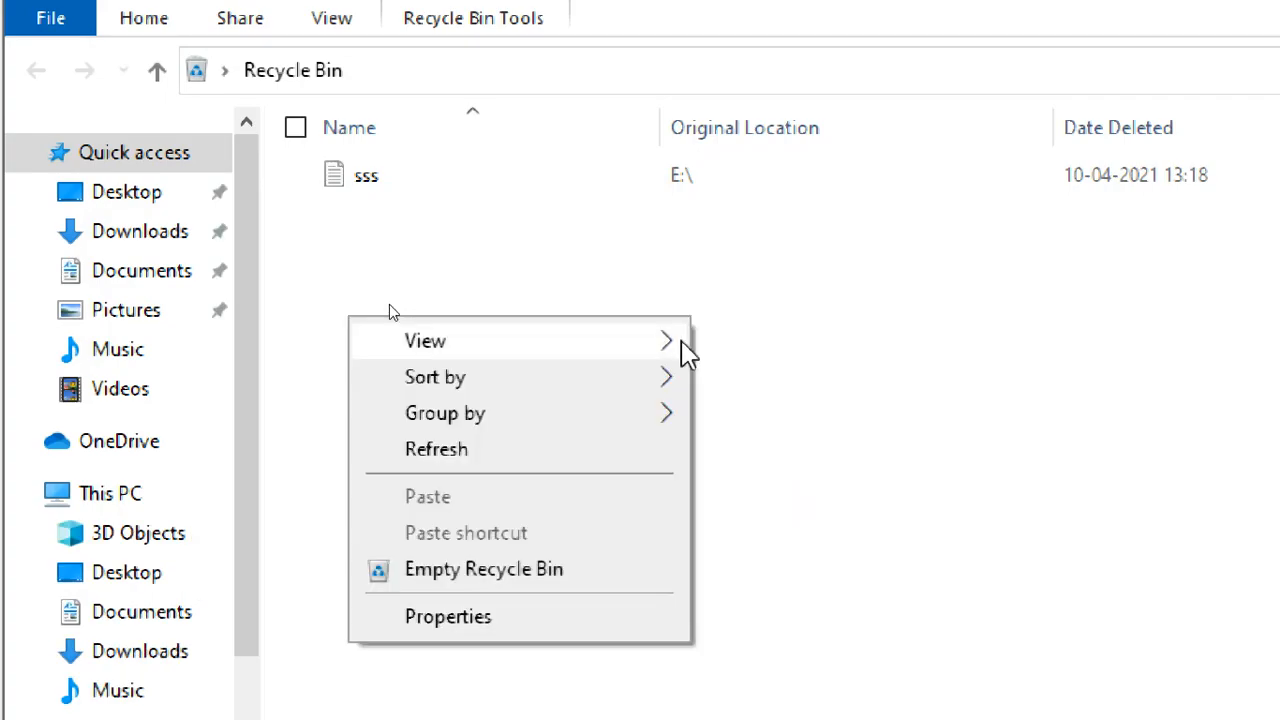
{"action": "left_click", "coordinate": [549, 582]}
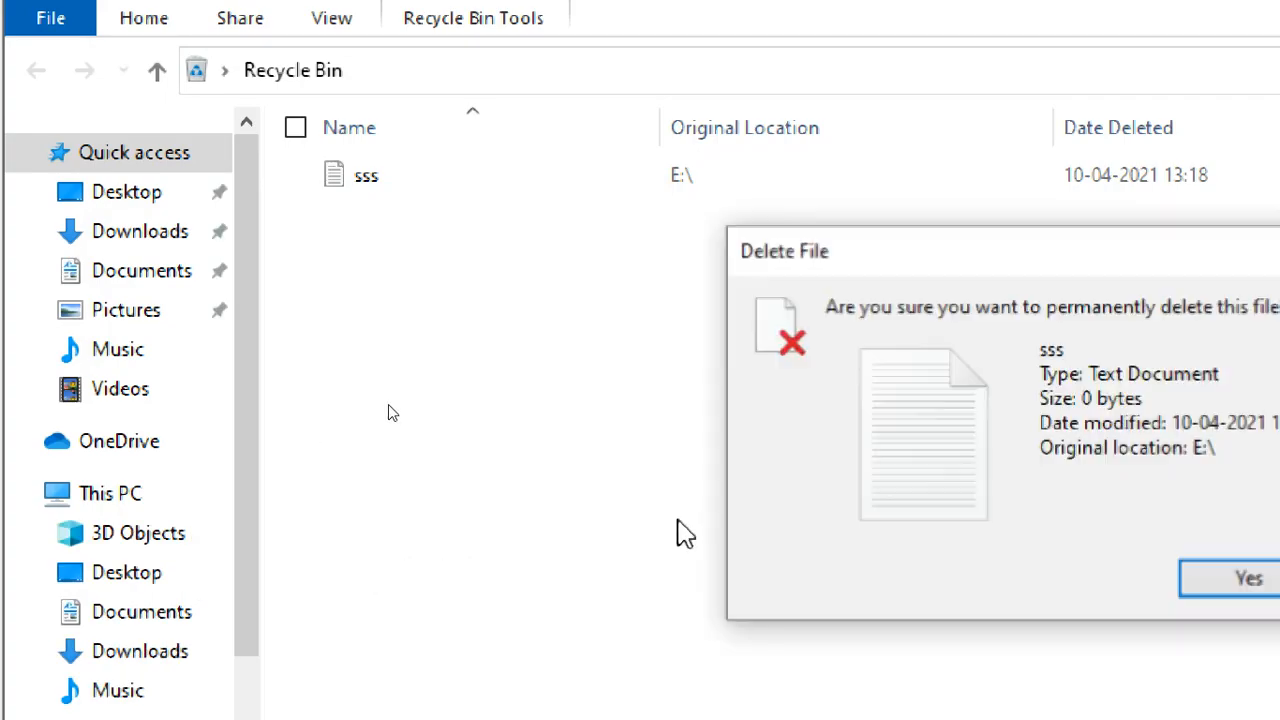
{"action": "left_click", "coordinate": [1220, 572]}
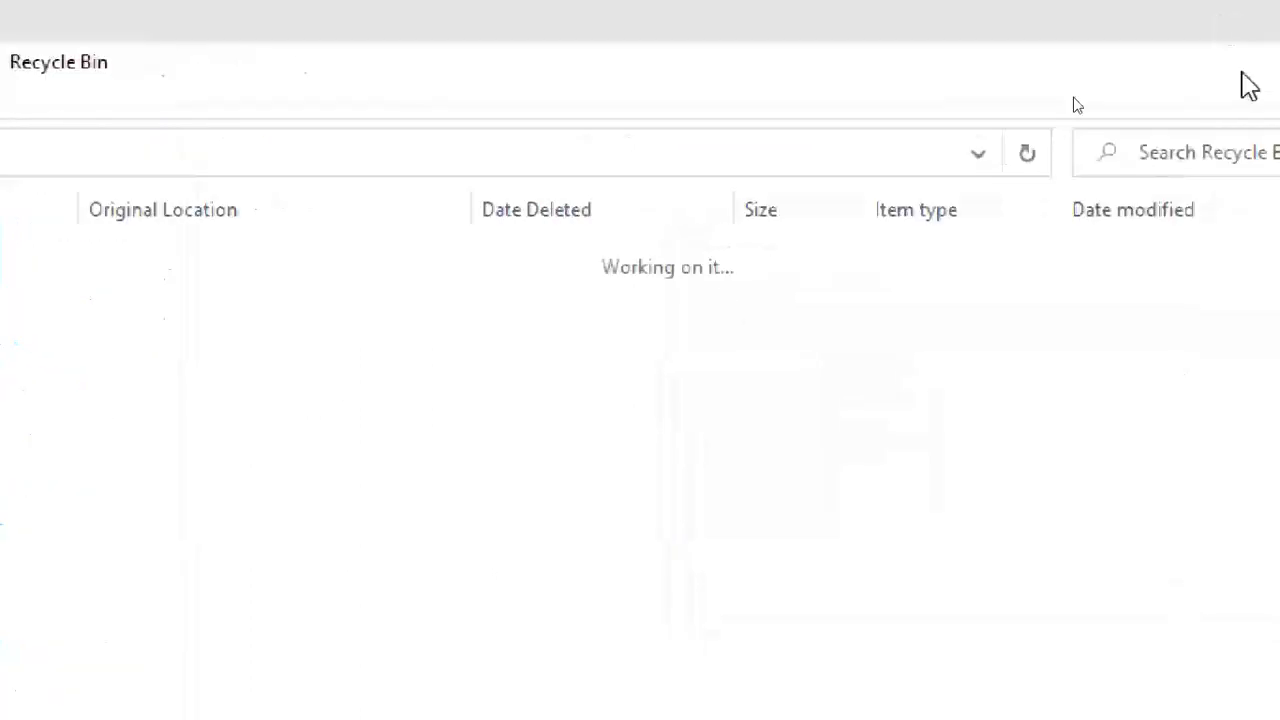
{"action": "left_click", "coordinate": [1274, 62]}
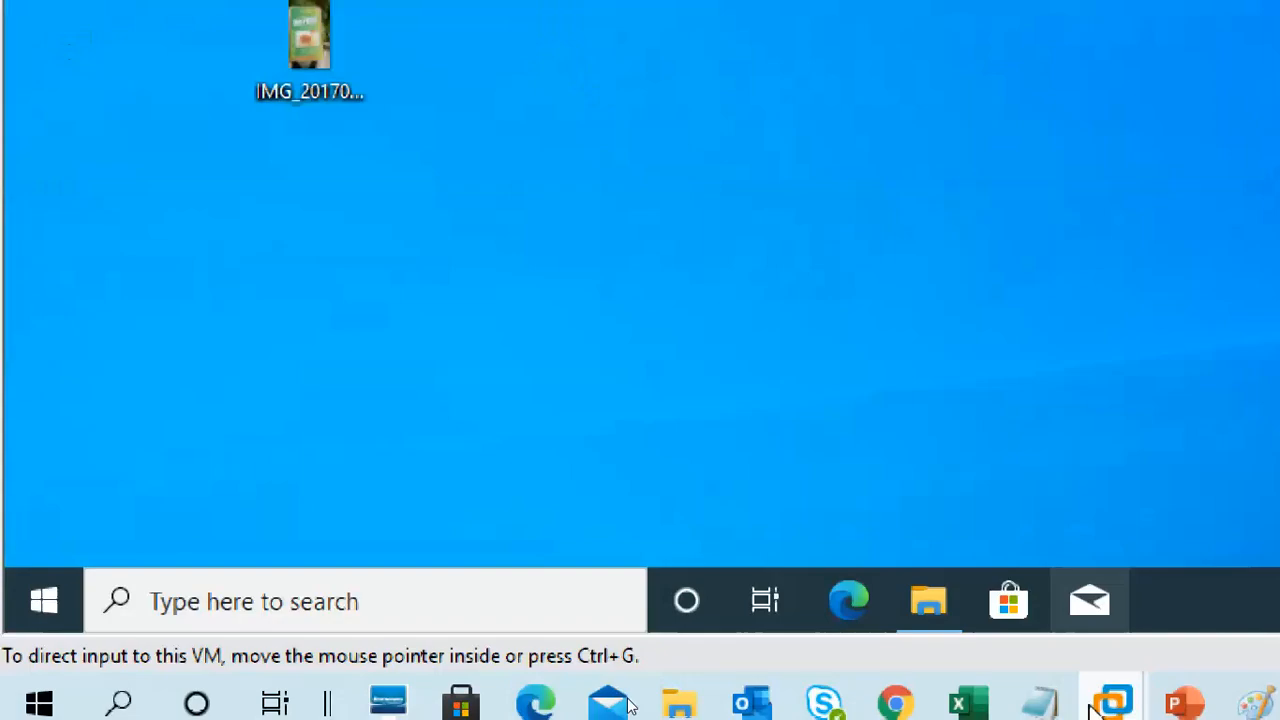
Create a new text document named sf1 on New Volume (E:).
{"action": "left_click", "coordinate": [840, 598]}
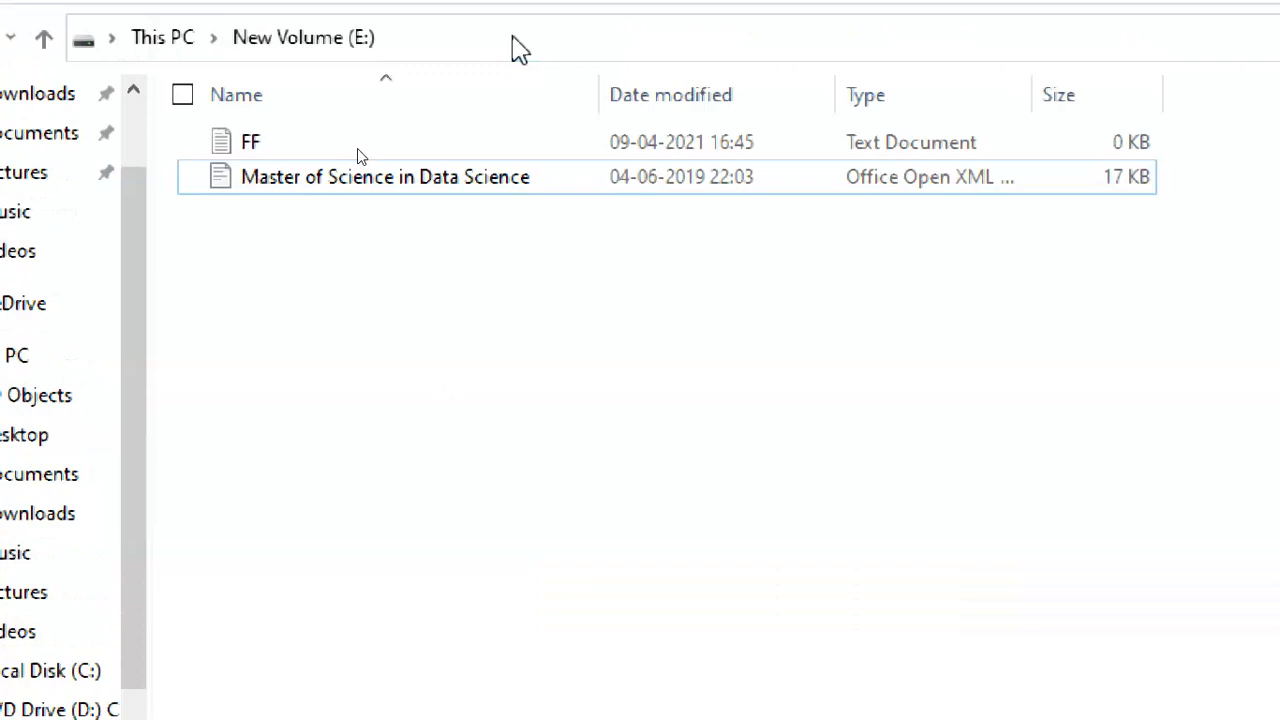
{"action": "right_click", "coordinate": [365, 285]}
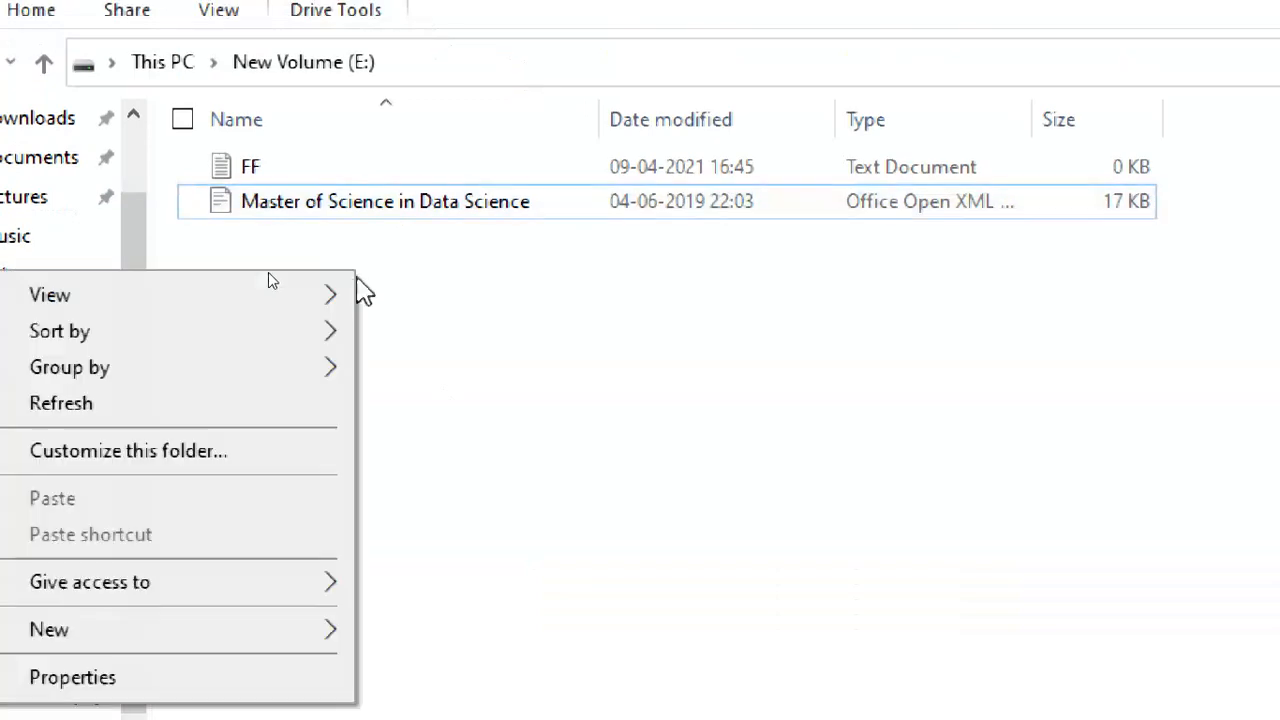
{"action": "mouse_move", "coordinate": [300, 593]}
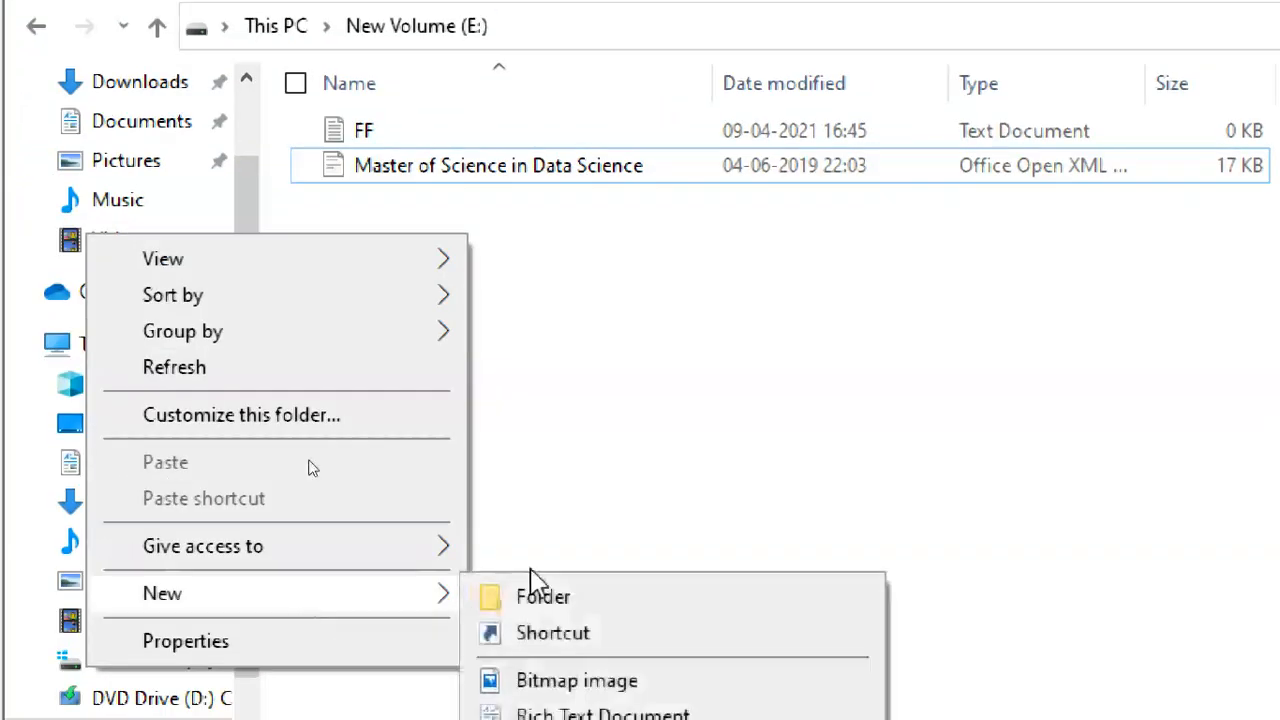
{"action": "left_click", "coordinate": [620, 560]}
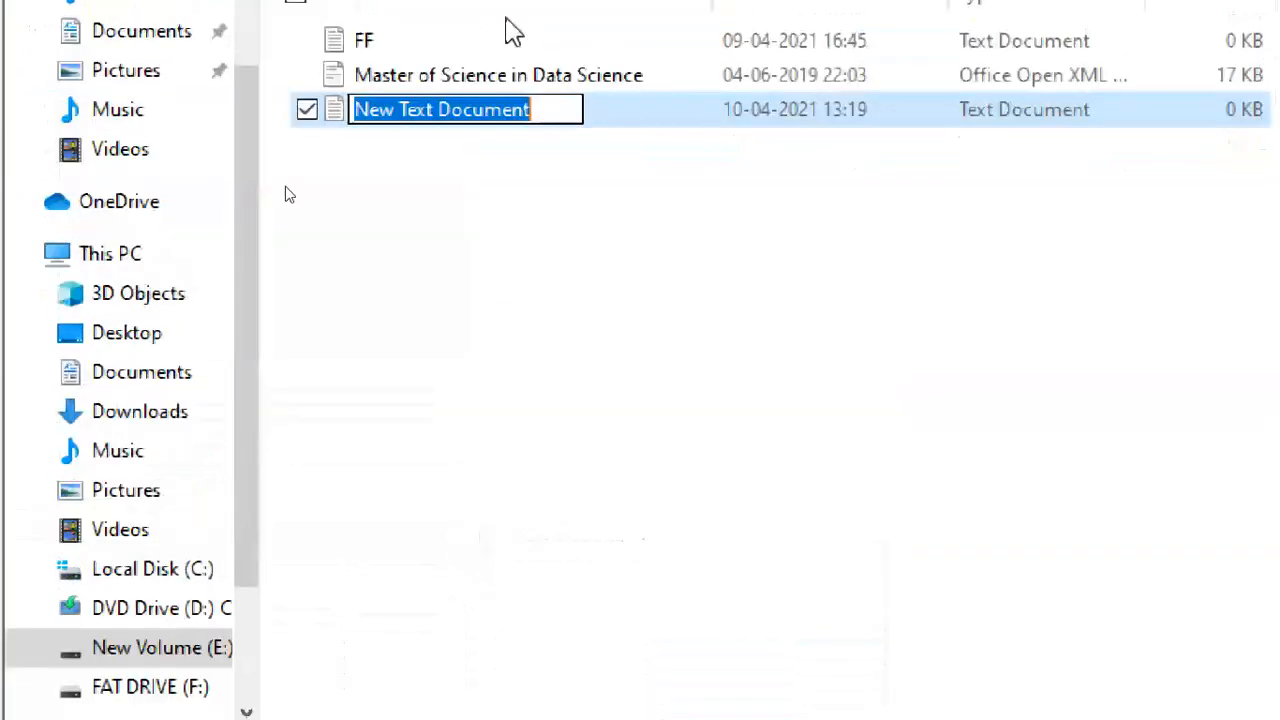
{"action": "type", "text": "sf1"}
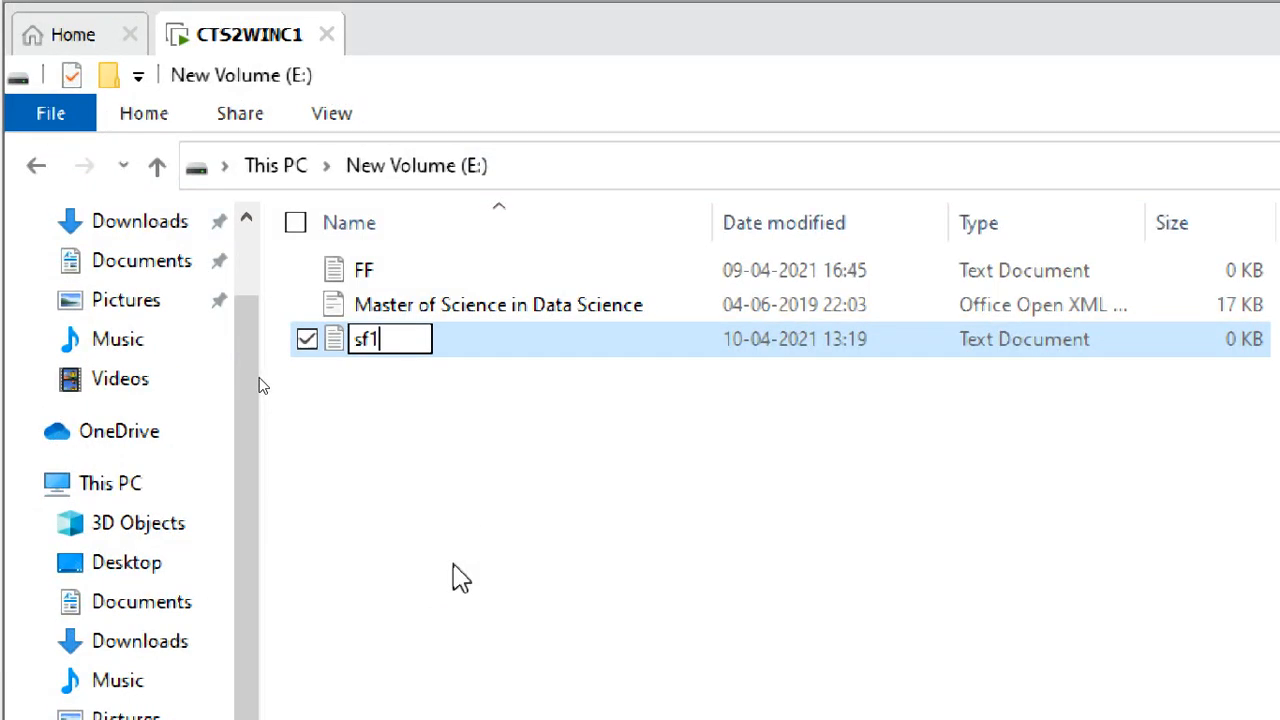
{"action": "left_click", "coordinate": [447, 515]}
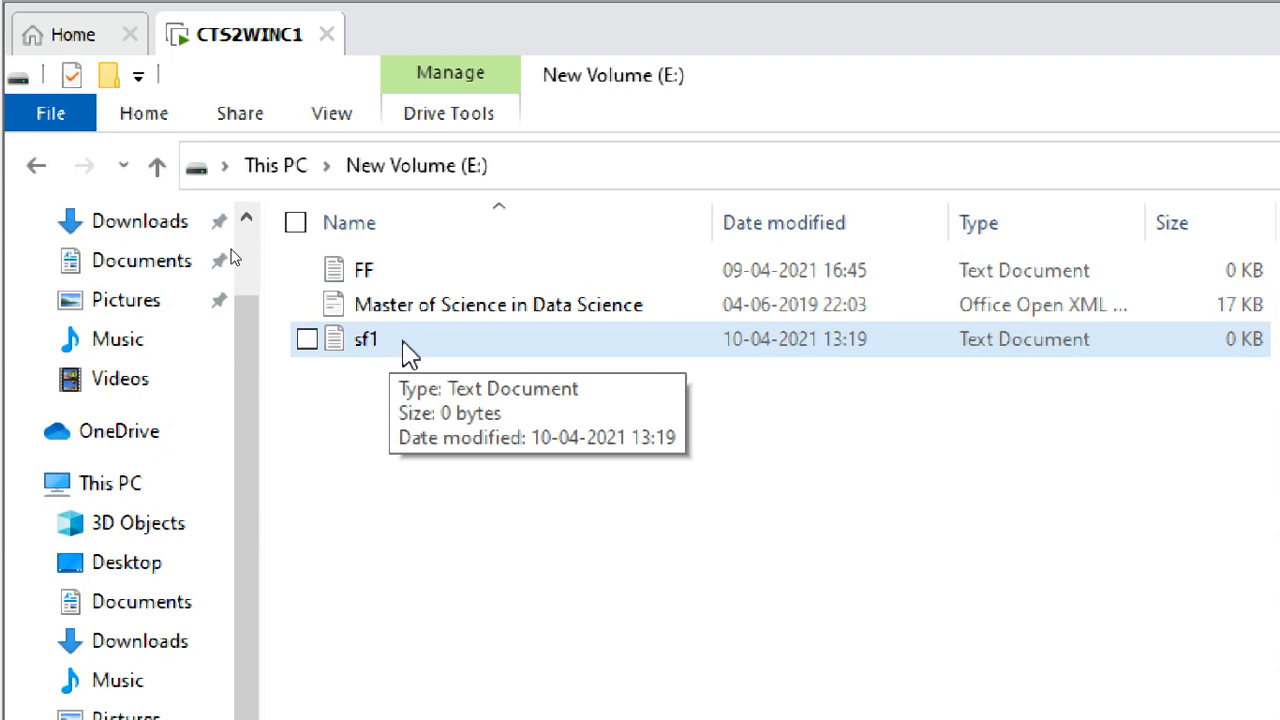
Turn on file name extensions and open sf1.txt for editing in Notepad.
{"action": "left_click", "coordinate": [332, 114]}
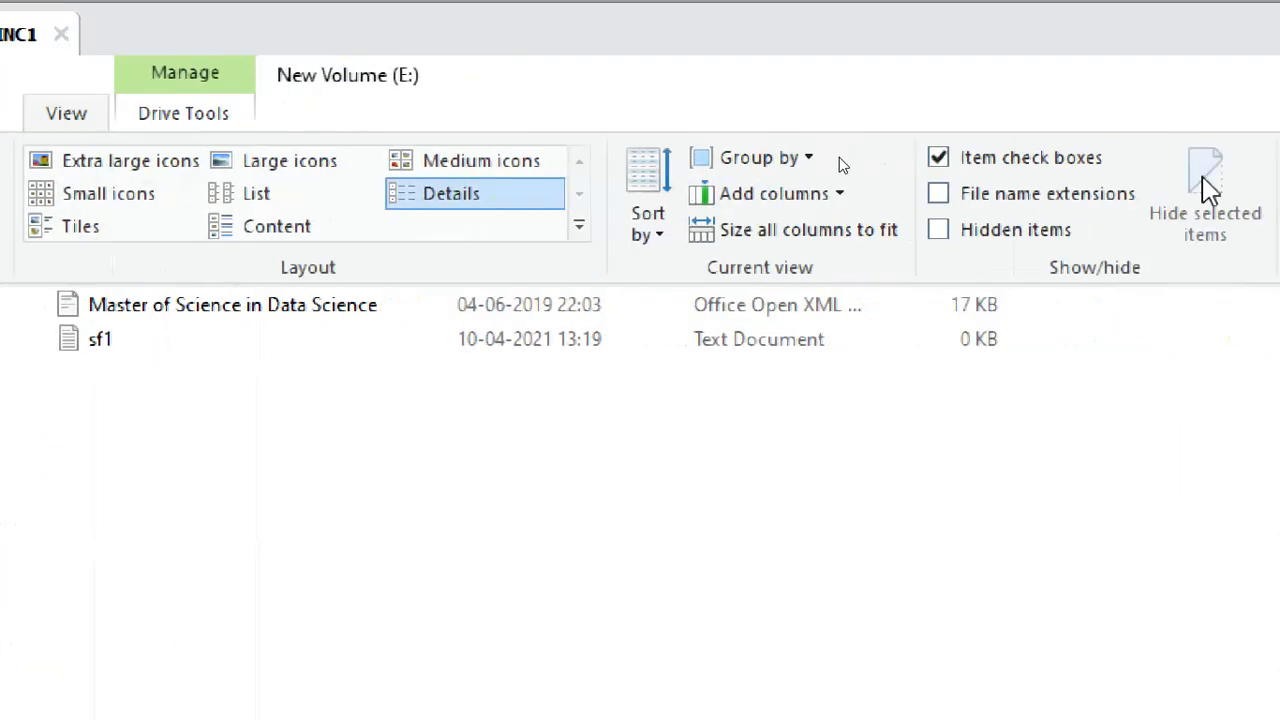
{"action": "left_click", "coordinate": [1040, 200]}
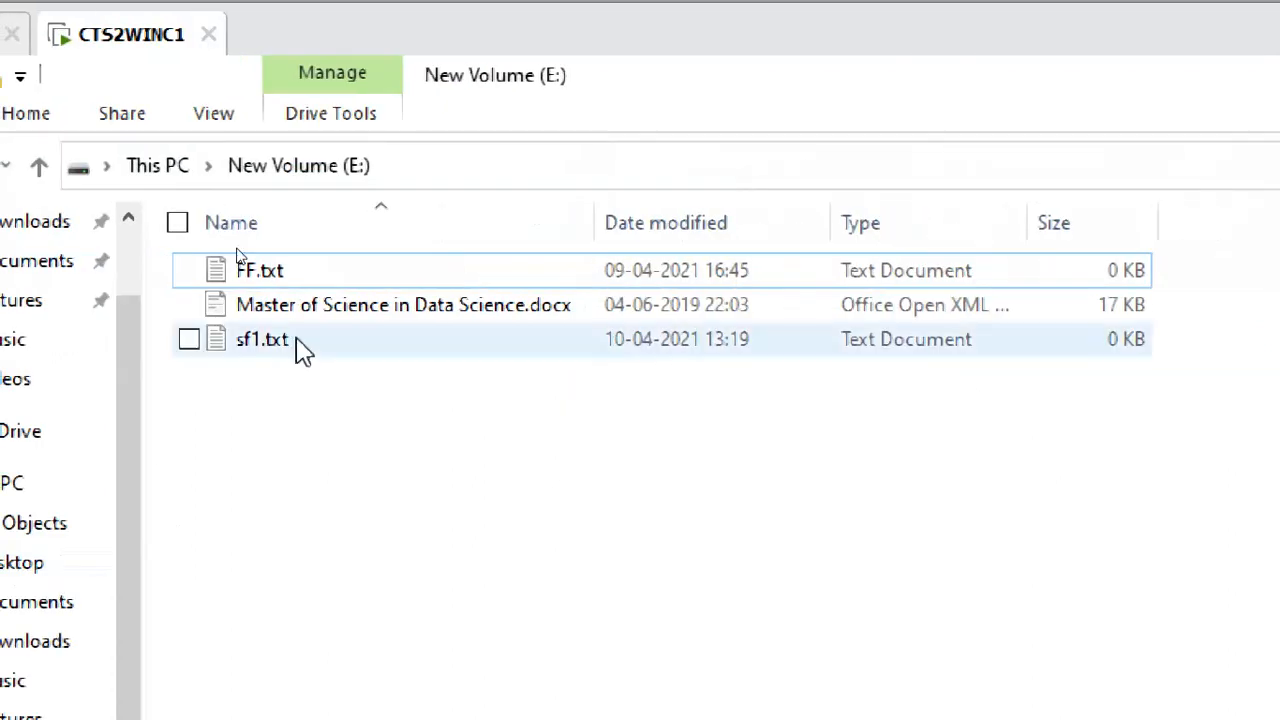
{"action": "left_click", "coordinate": [296, 356]}
{"action": "right_click", "coordinate": [296, 356]}
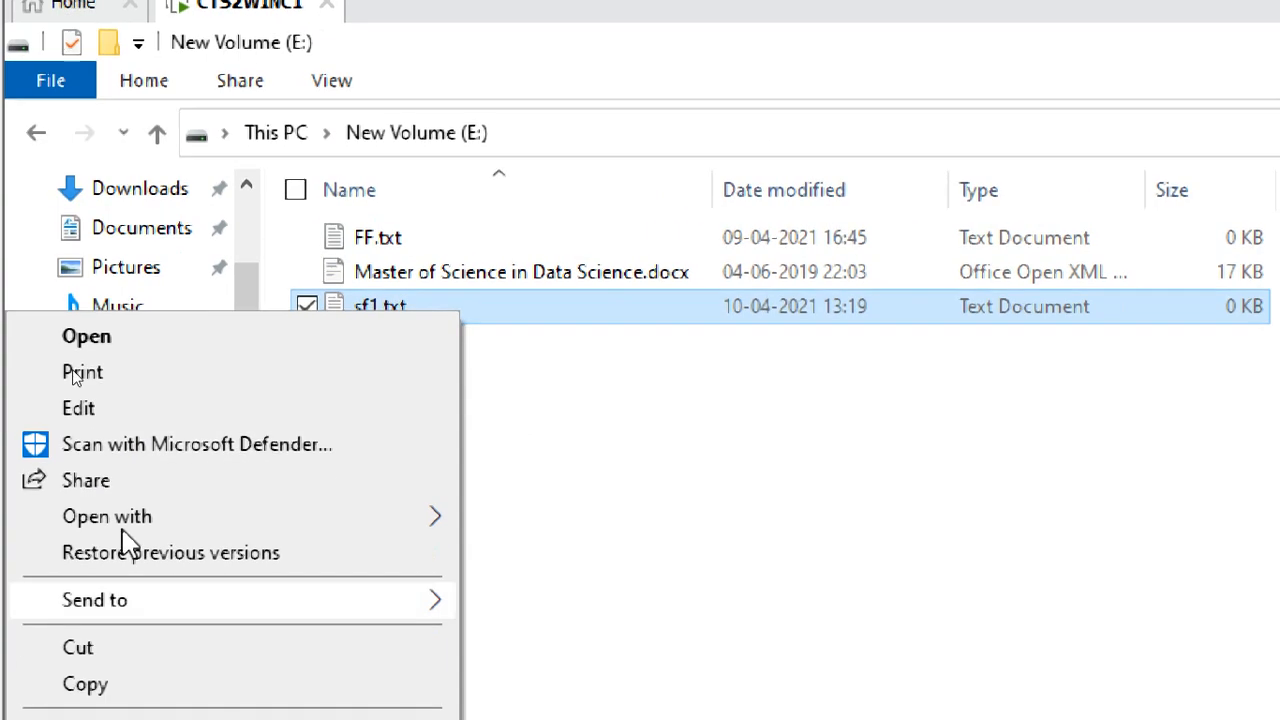
{"action": "left_click", "coordinate": [138, 410]}
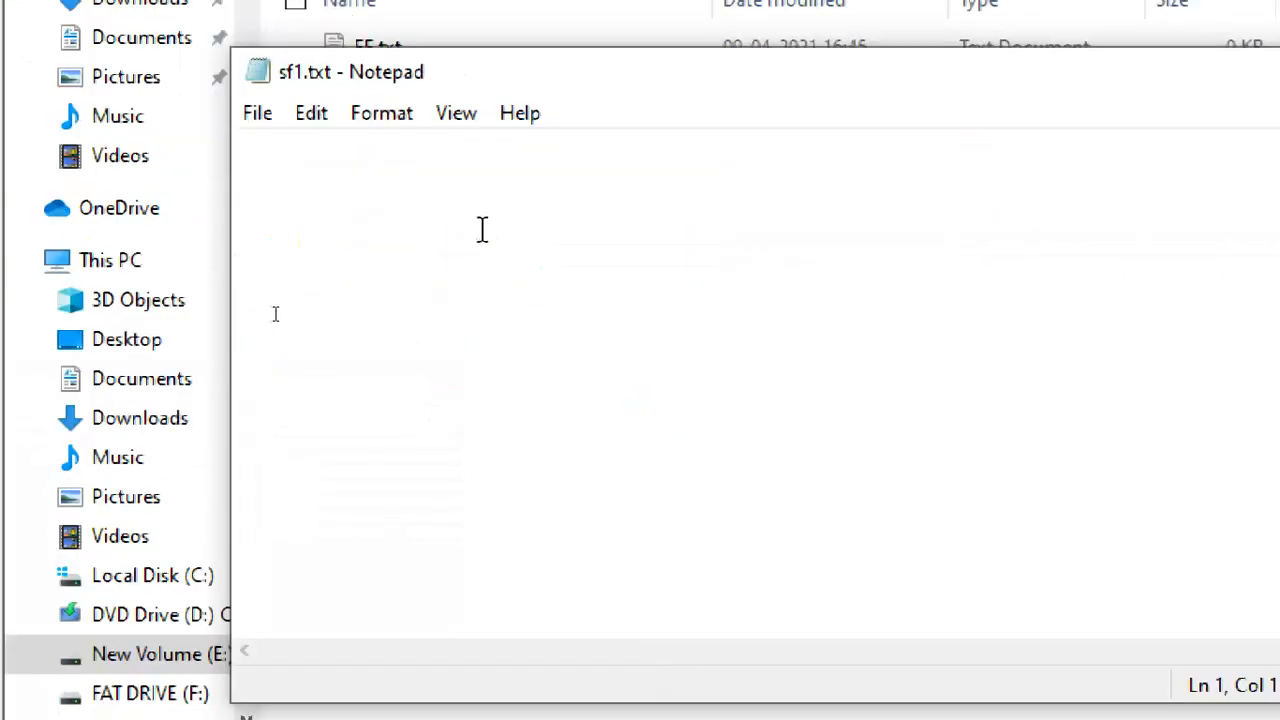
Write 'this is sf1 file by student1' in sf1.txt, save it, and close Notepad.
{"action": "type", "text": "this is sf1 file by student1"}
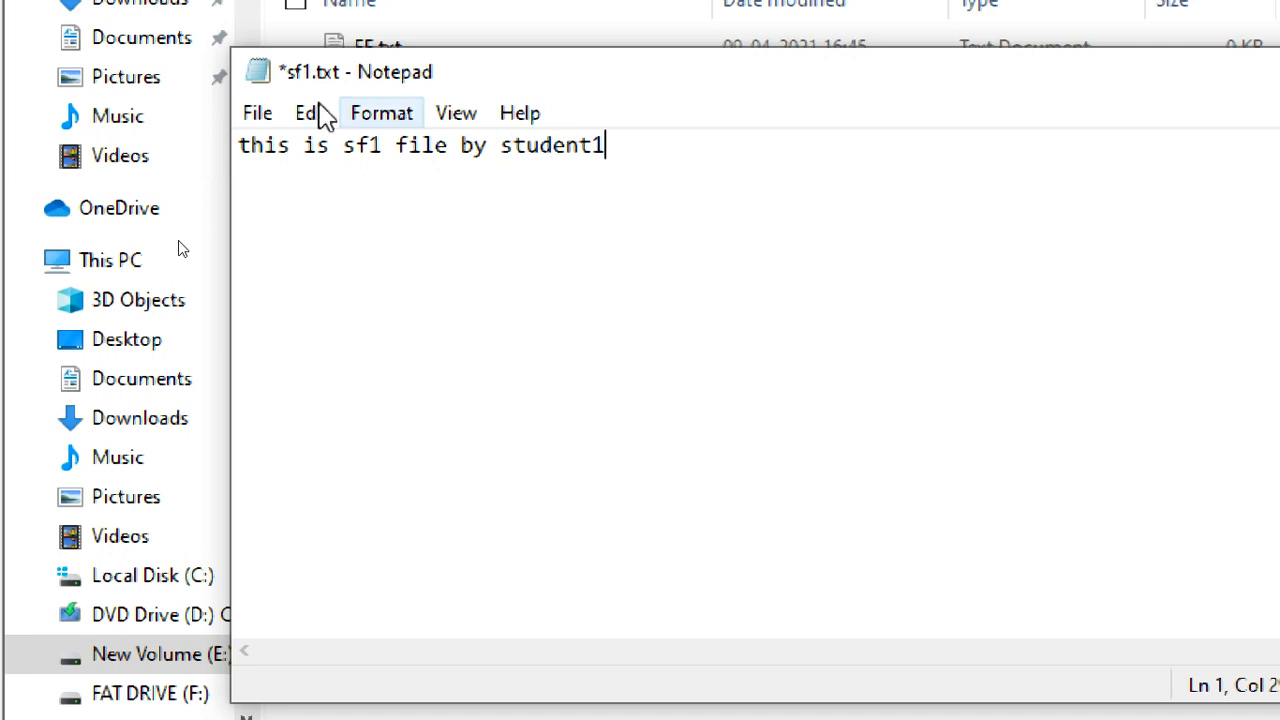
{"action": "left_click", "coordinate": [257, 115]}
{"action": "left_click", "coordinate": [299, 263]}
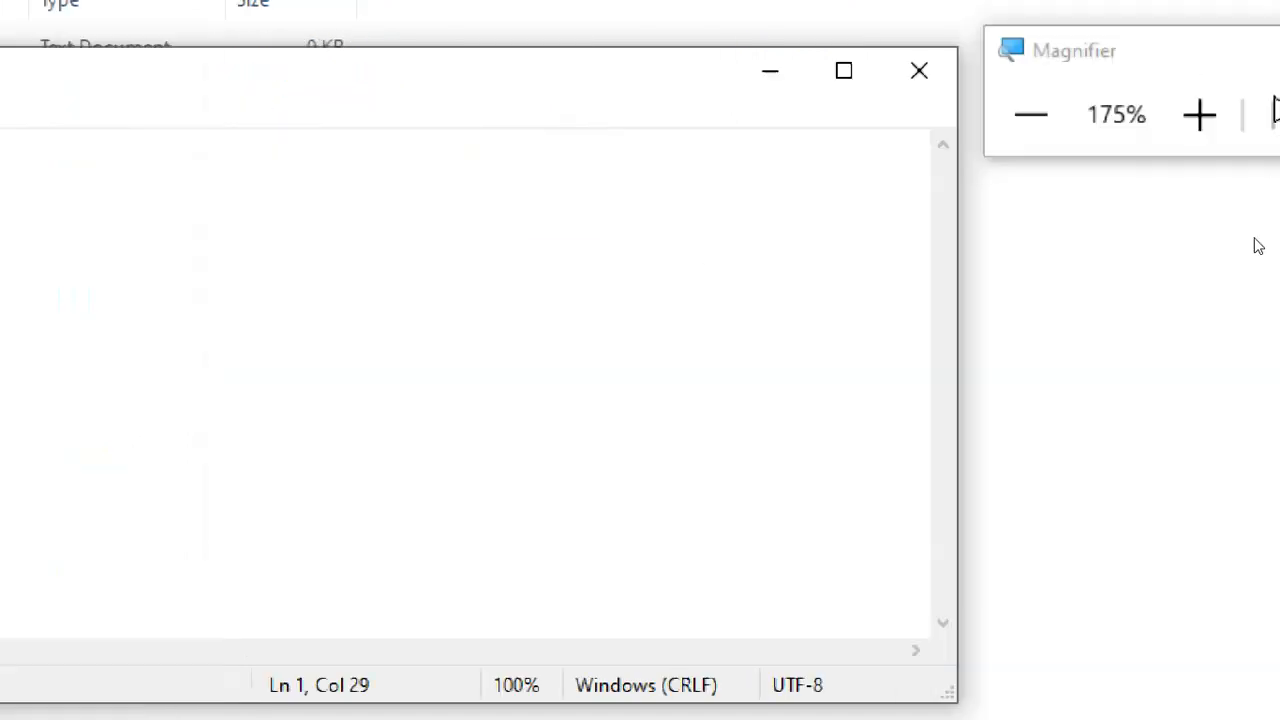
{"action": "left_click", "coordinate": [930, 80]}
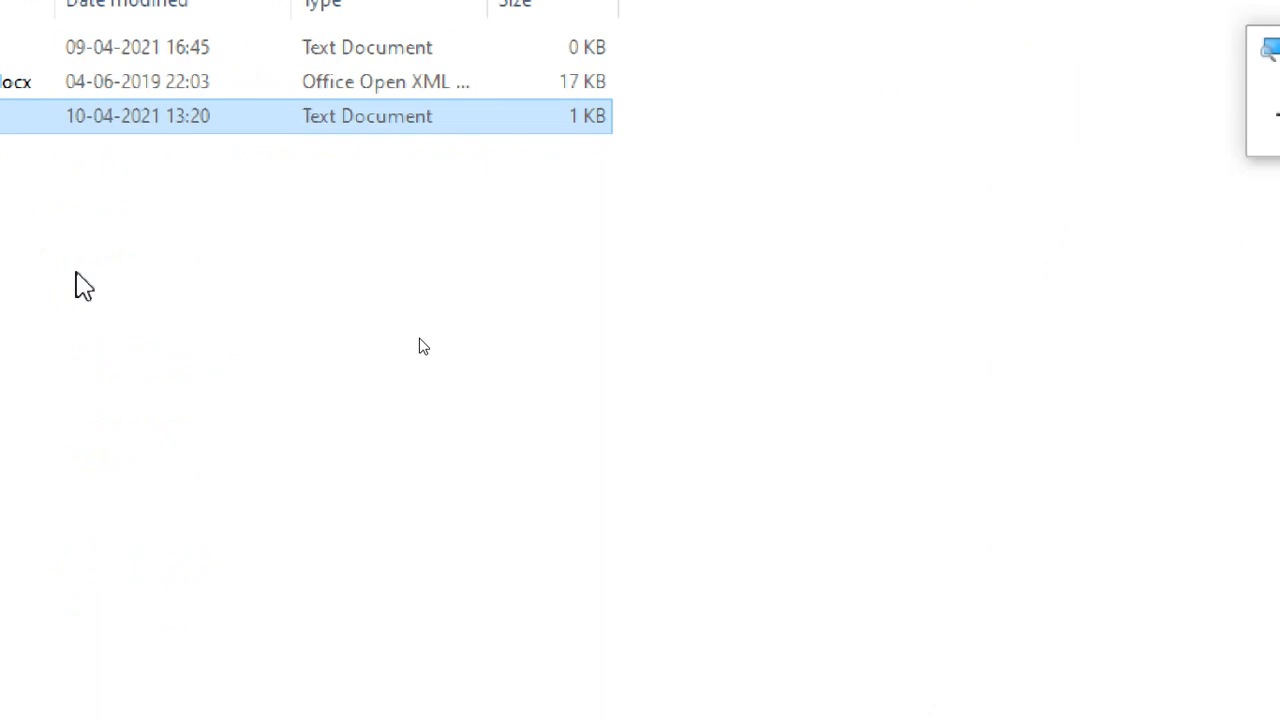
Open the Properties dialog of sf1.txt.
{"action": "right_click", "coordinate": [333, 336]}
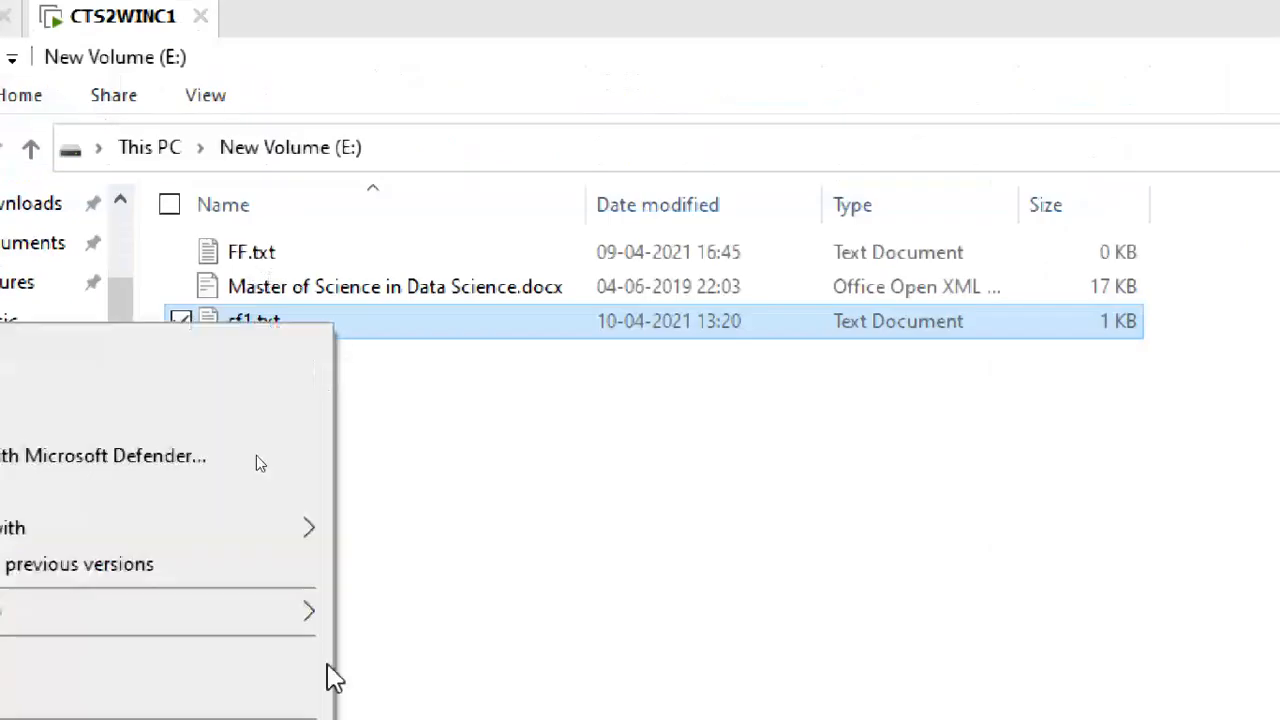
{"action": "left_click", "coordinate": [58, 650]}
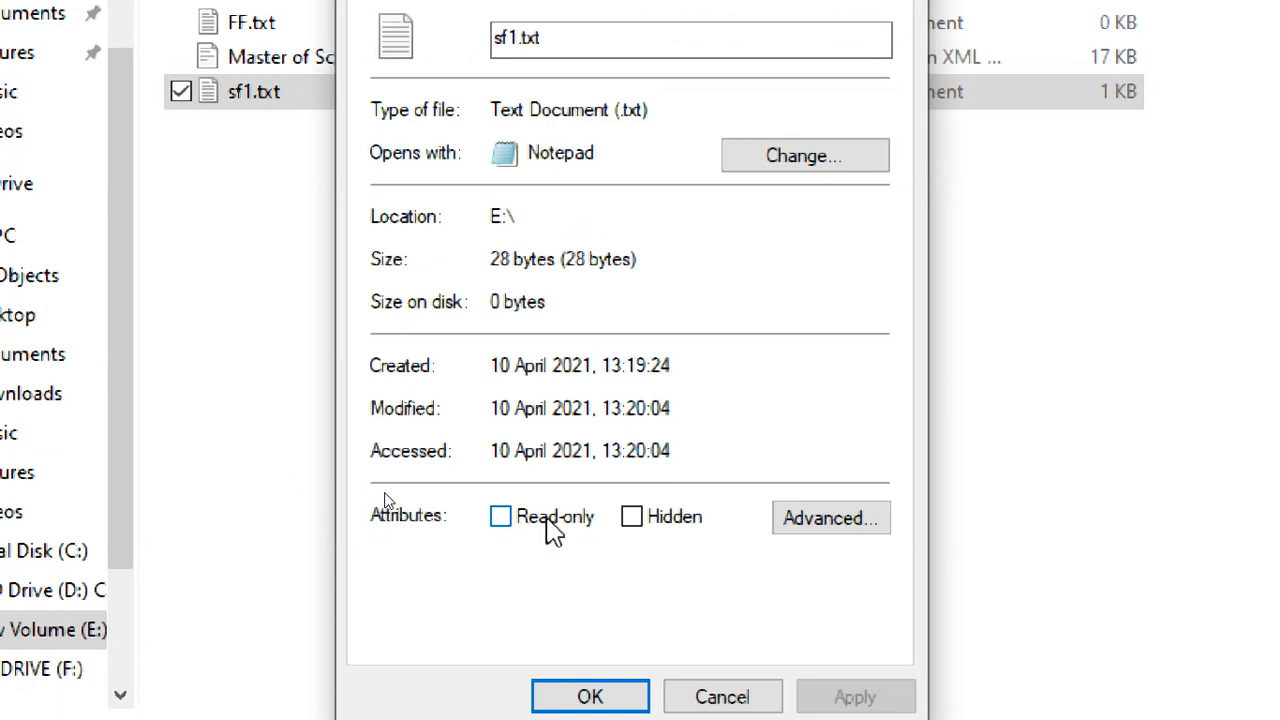
{"action": "left_click", "coordinate": [716, 697]}
{"action": "left_click", "coordinate": [483, 212]}
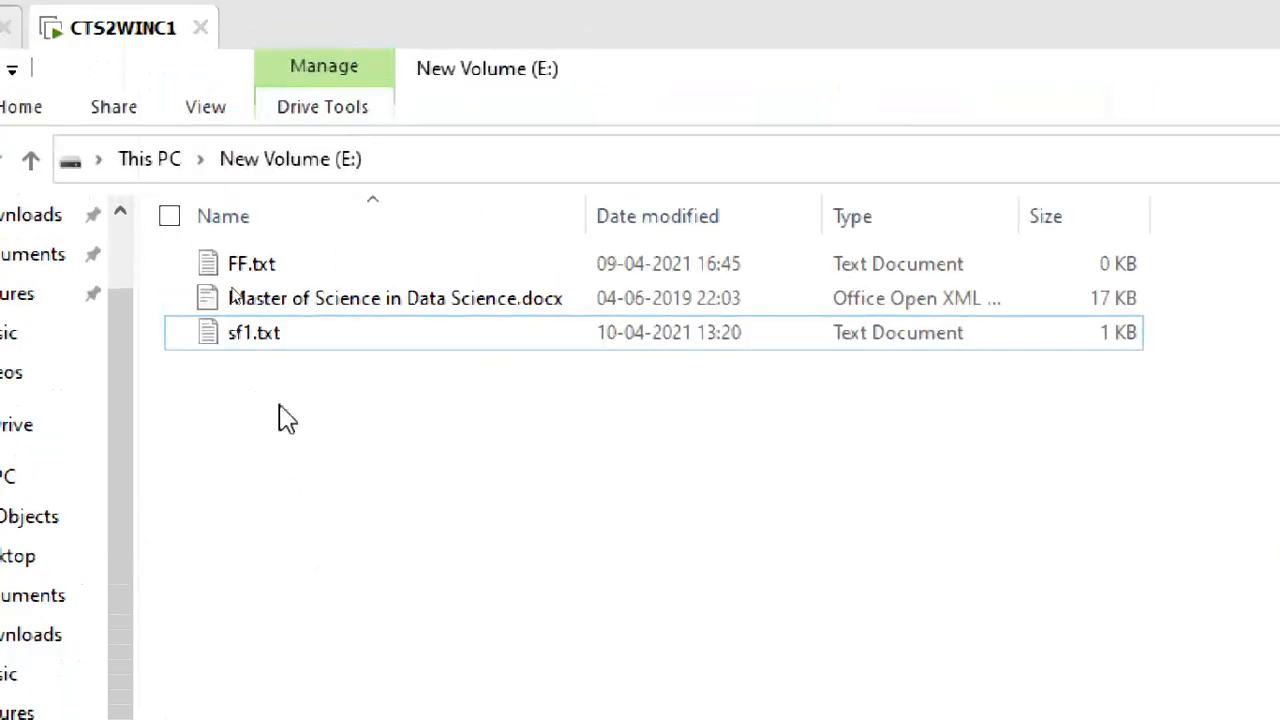
{"action": "left_click", "coordinate": [364, 345]}
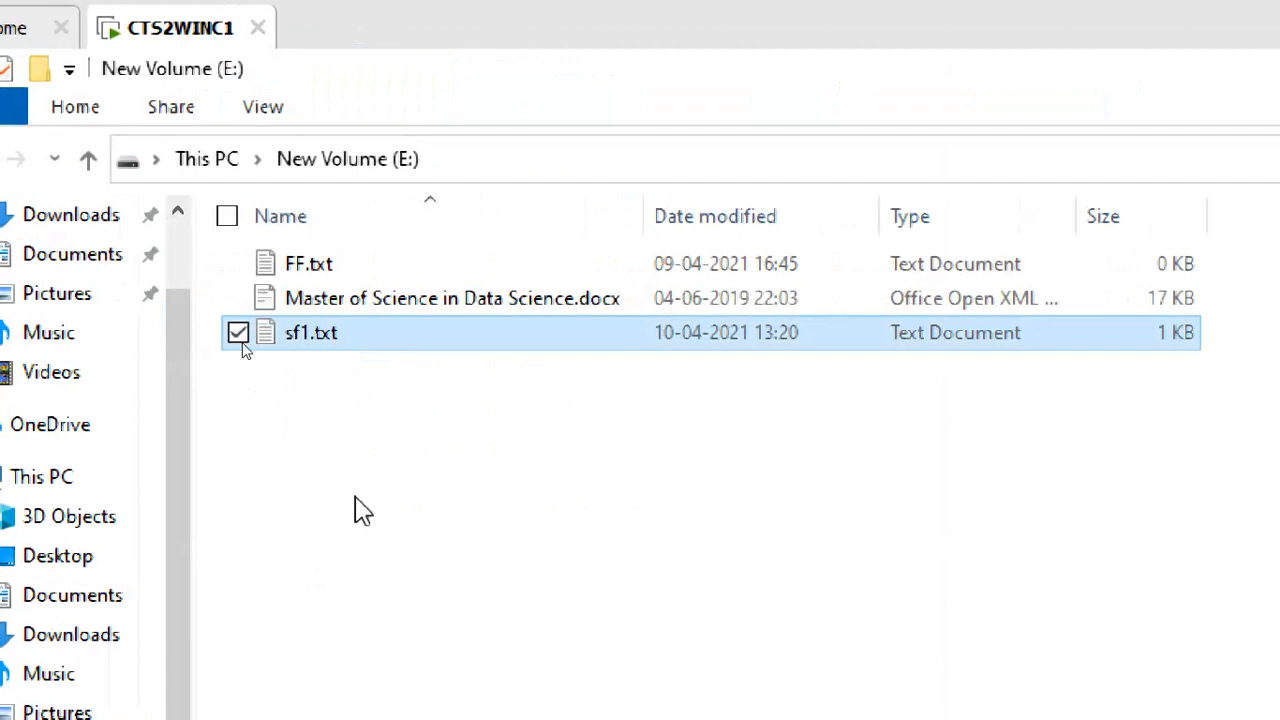
{"action": "right_click", "coordinate": [451, 17]}
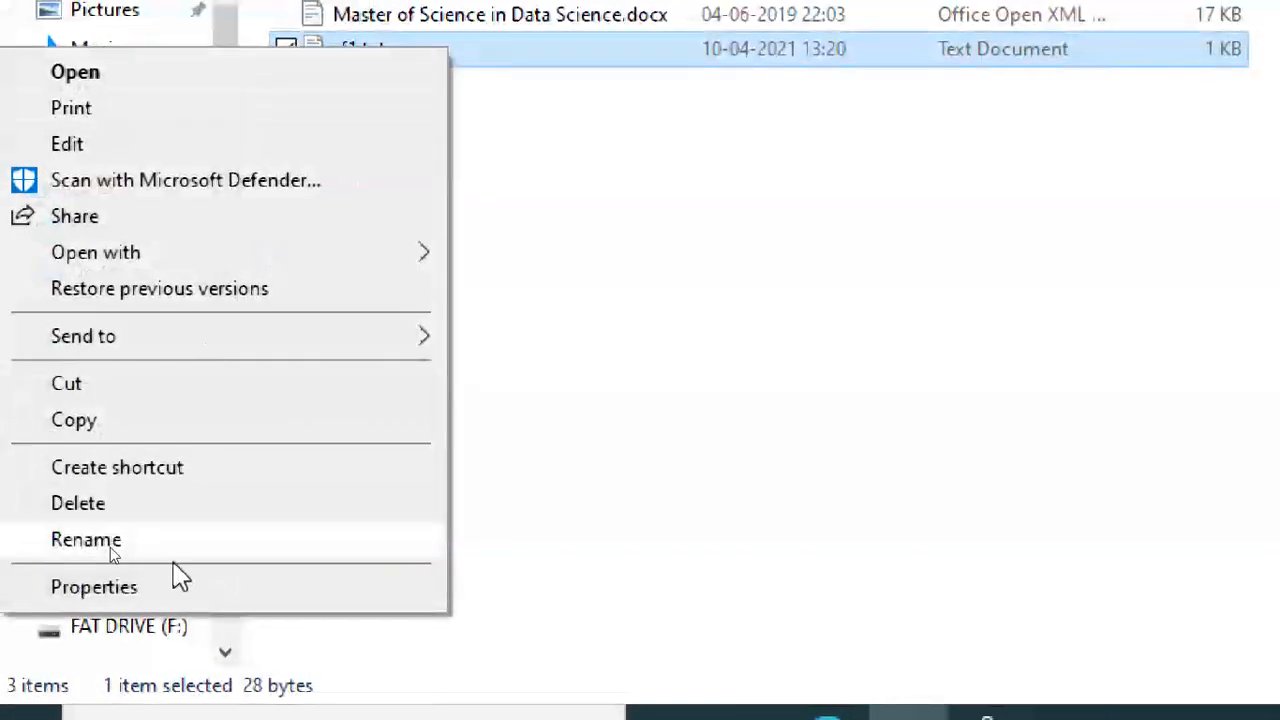
{"action": "left_click", "coordinate": [166, 590]}
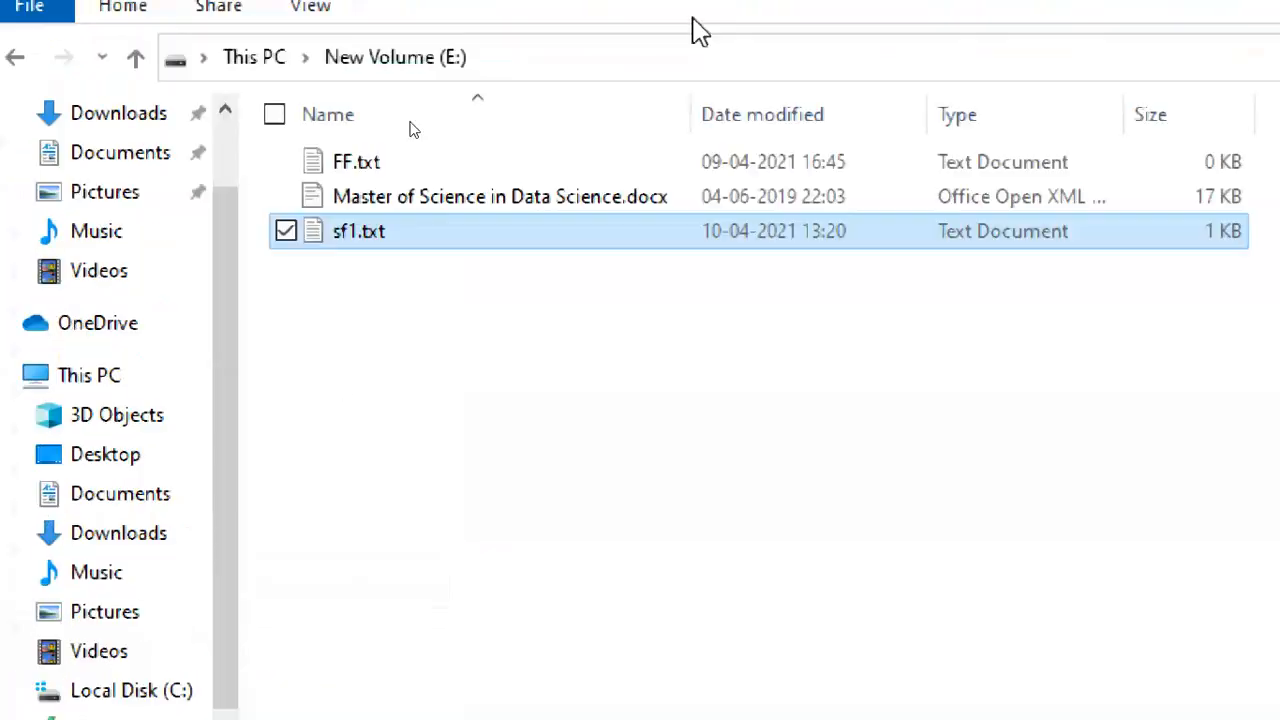
Review the Security tab permissions for SYSTEM, Administrators and Users.
{"action": "left_click", "coordinate": [603, 175]}
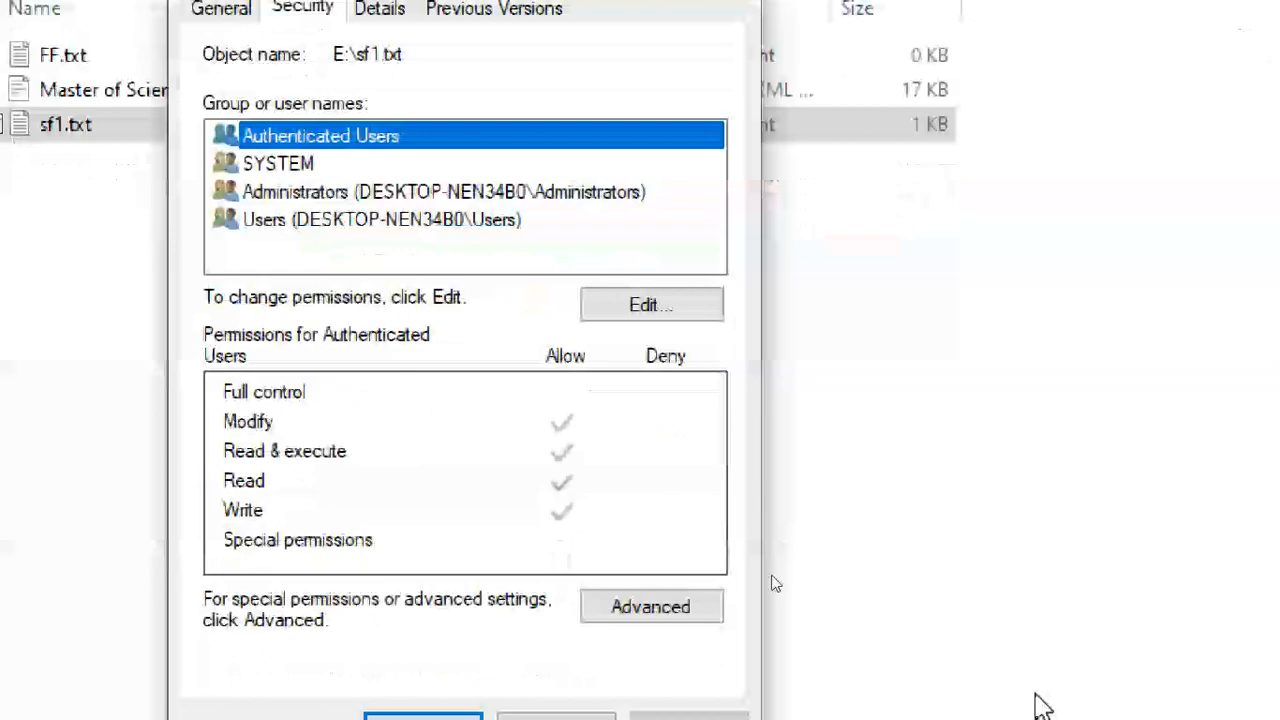
{"action": "left_click", "coordinate": [331, 166]}
{"action": "left_click", "coordinate": [334, 190]}
{"action": "left_click", "coordinate": [340, 220]}
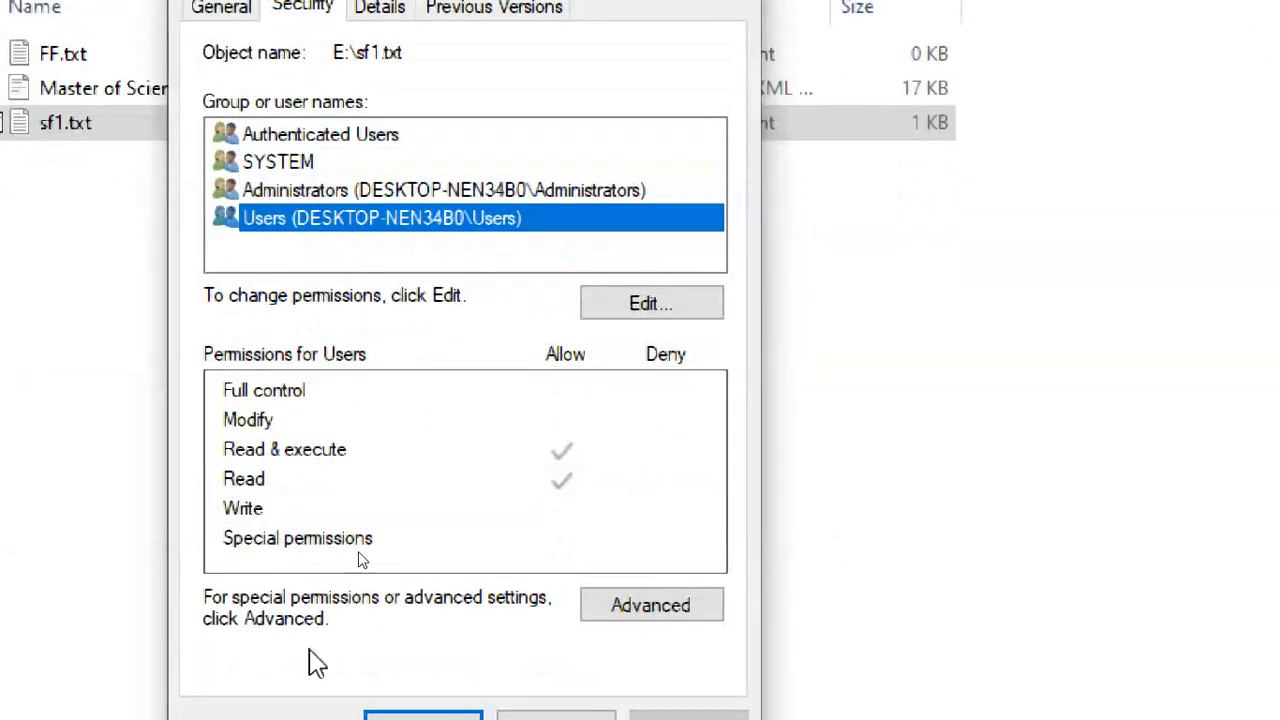
{"action": "left_click", "coordinate": [600, 610]}
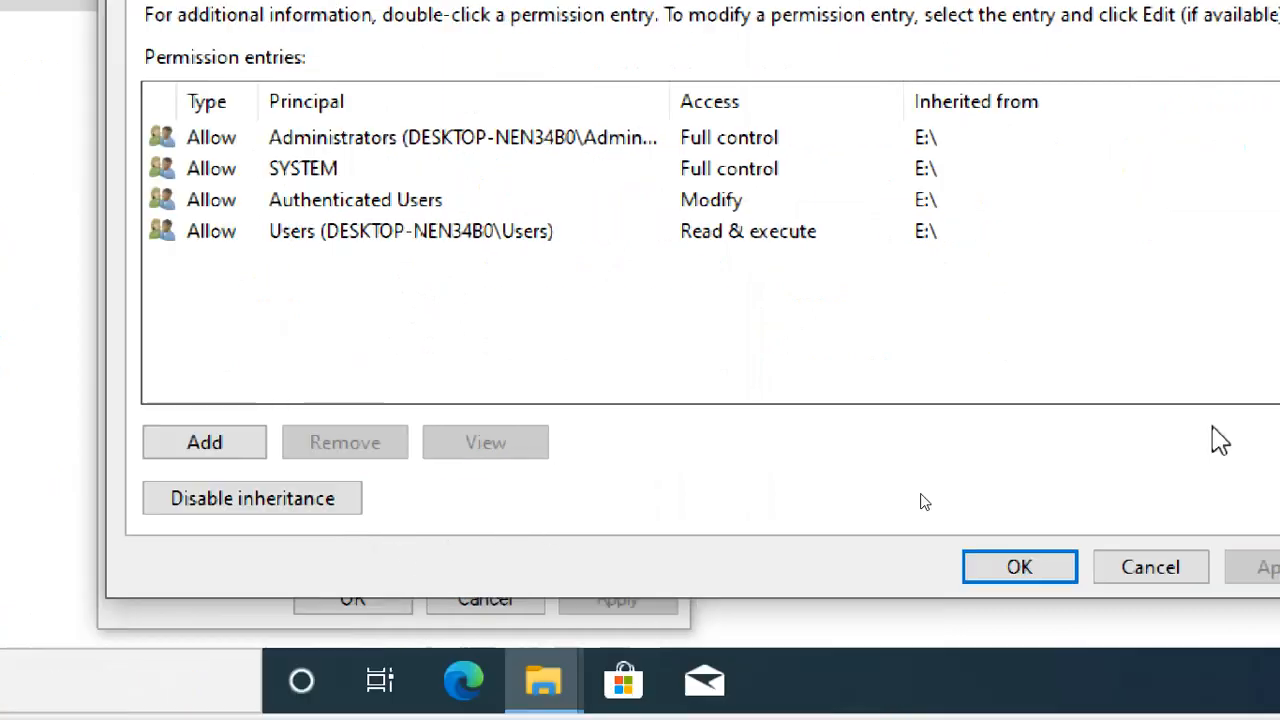
{"action": "left_click", "coordinate": [855, 142]}
{"action": "left_click", "coordinate": [876, 170]}
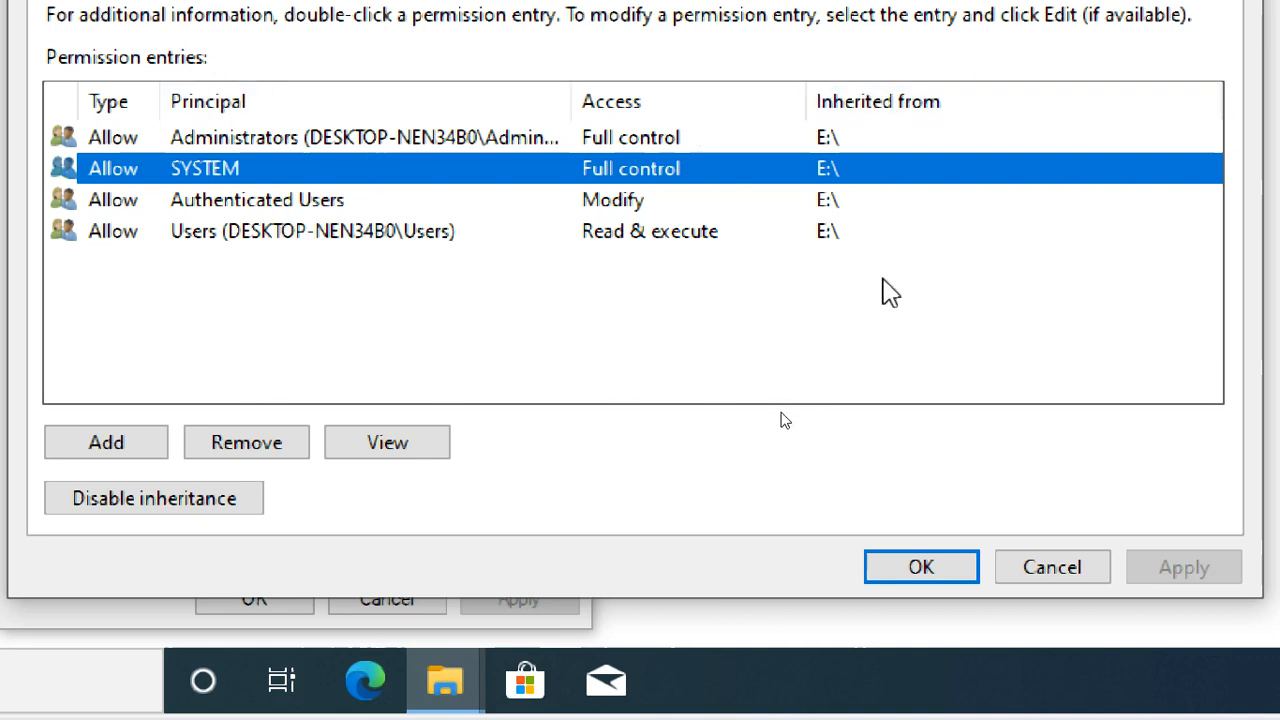
{"action": "left_click", "coordinate": [710, 305]}
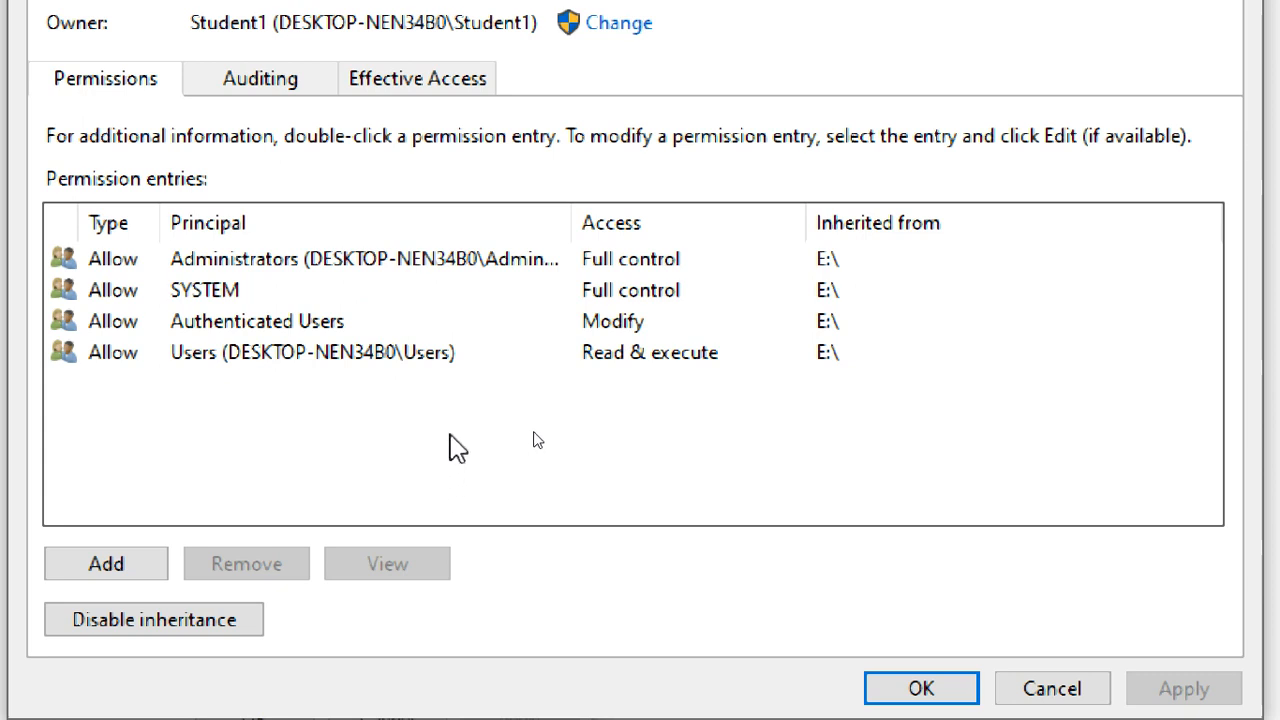
{"action": "left_click", "coordinate": [406, 355]}
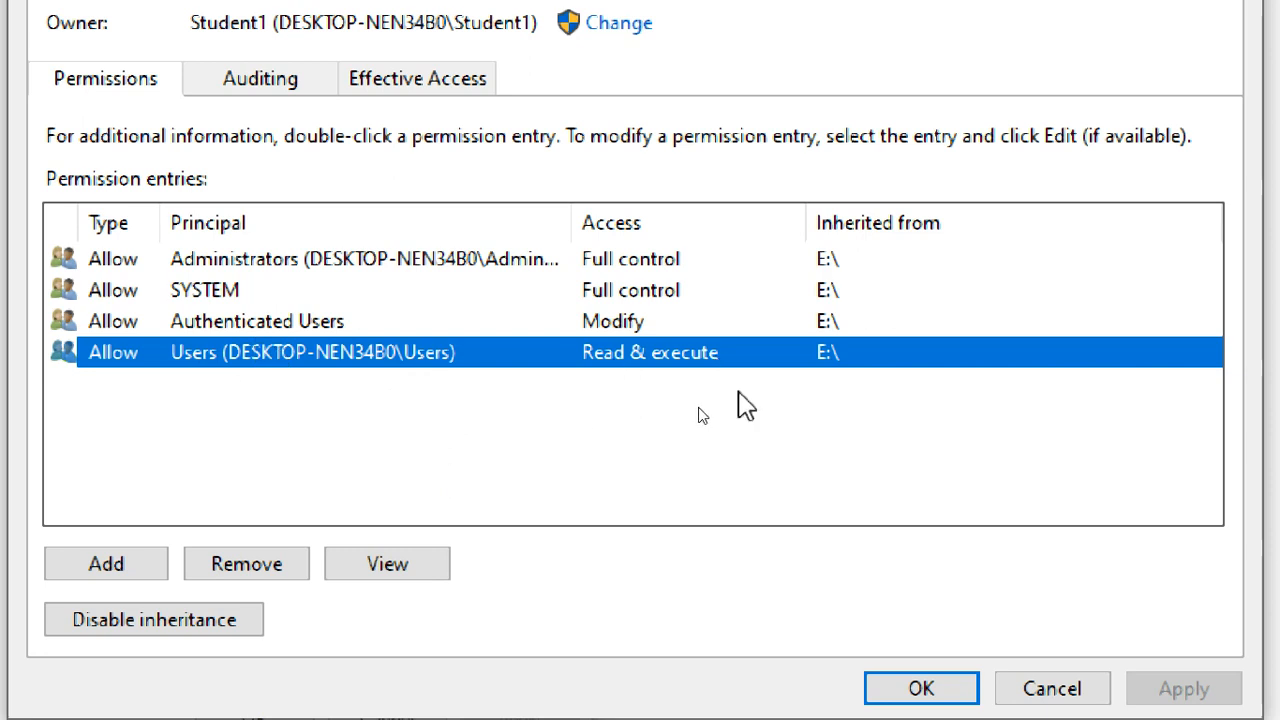
{"action": "left_click", "coordinate": [356, 318]}
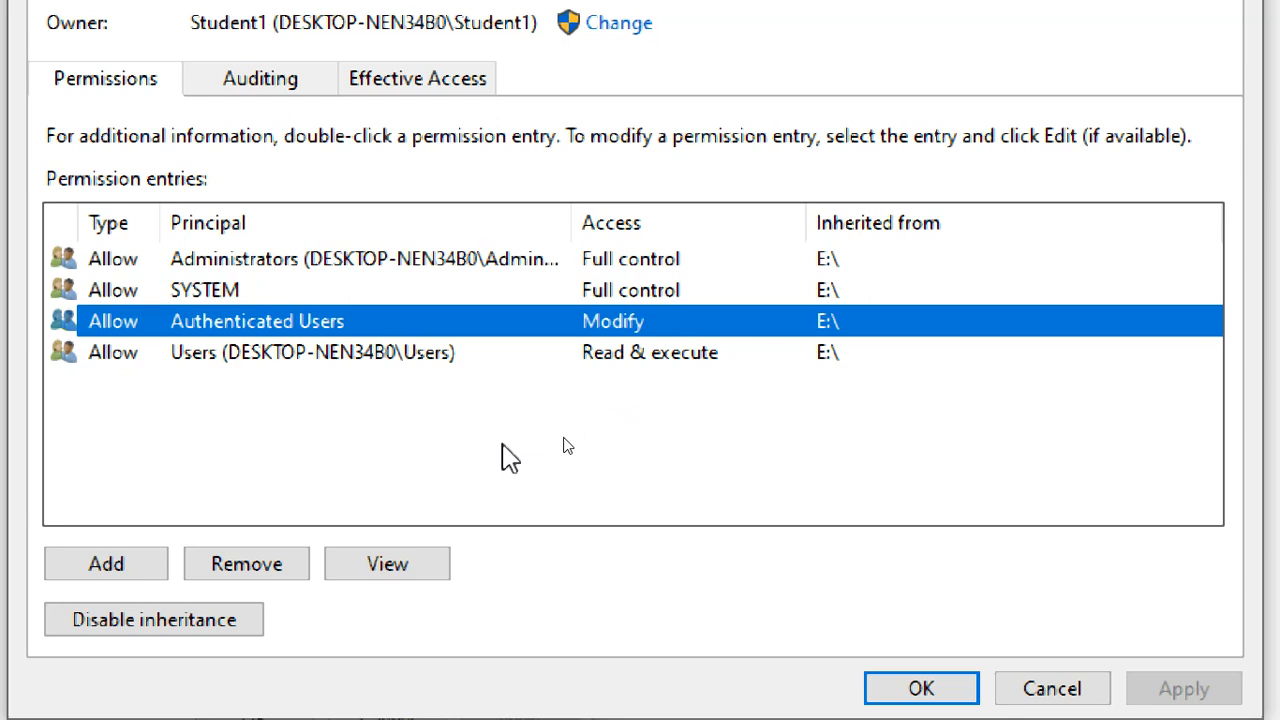
{"action": "left_click", "coordinate": [425, 262]}
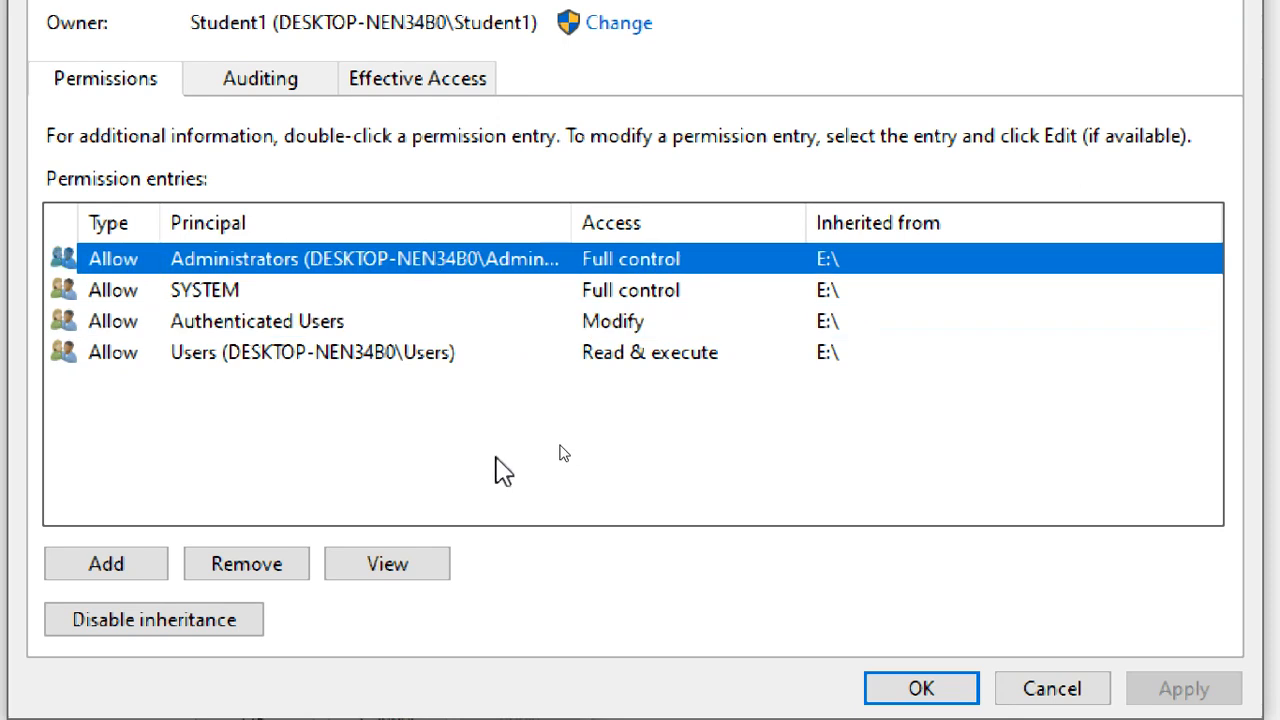
{"action": "left_click", "coordinate": [284, 82]}
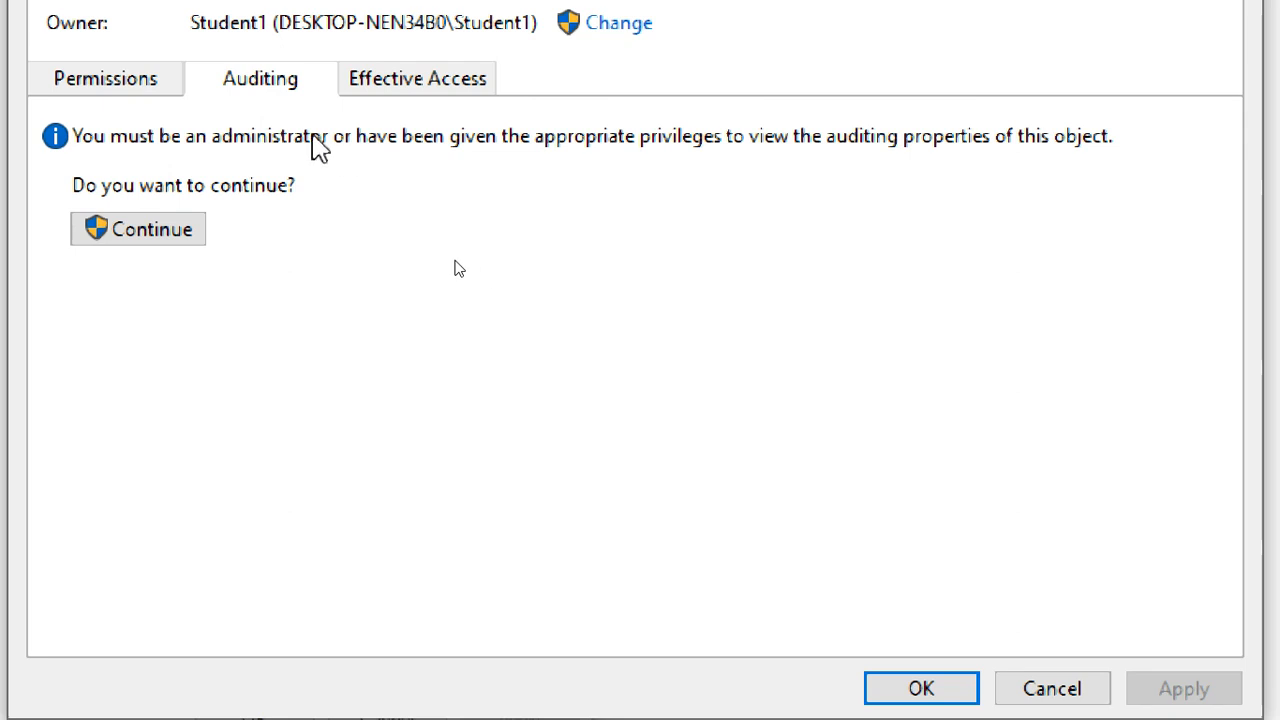
{"action": "left_click", "coordinate": [445, 88]}
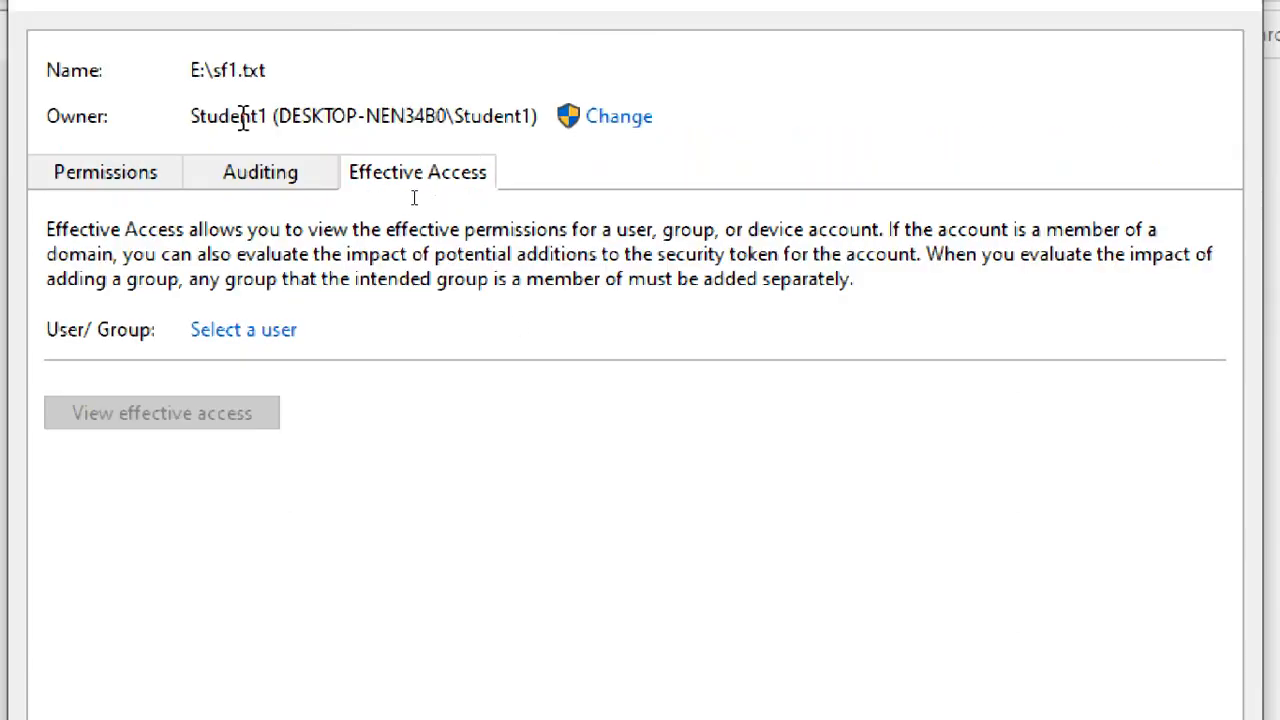
{"action": "left_click_drag", "start_coordinate": [182, 122], "coordinate": [551, 143]}
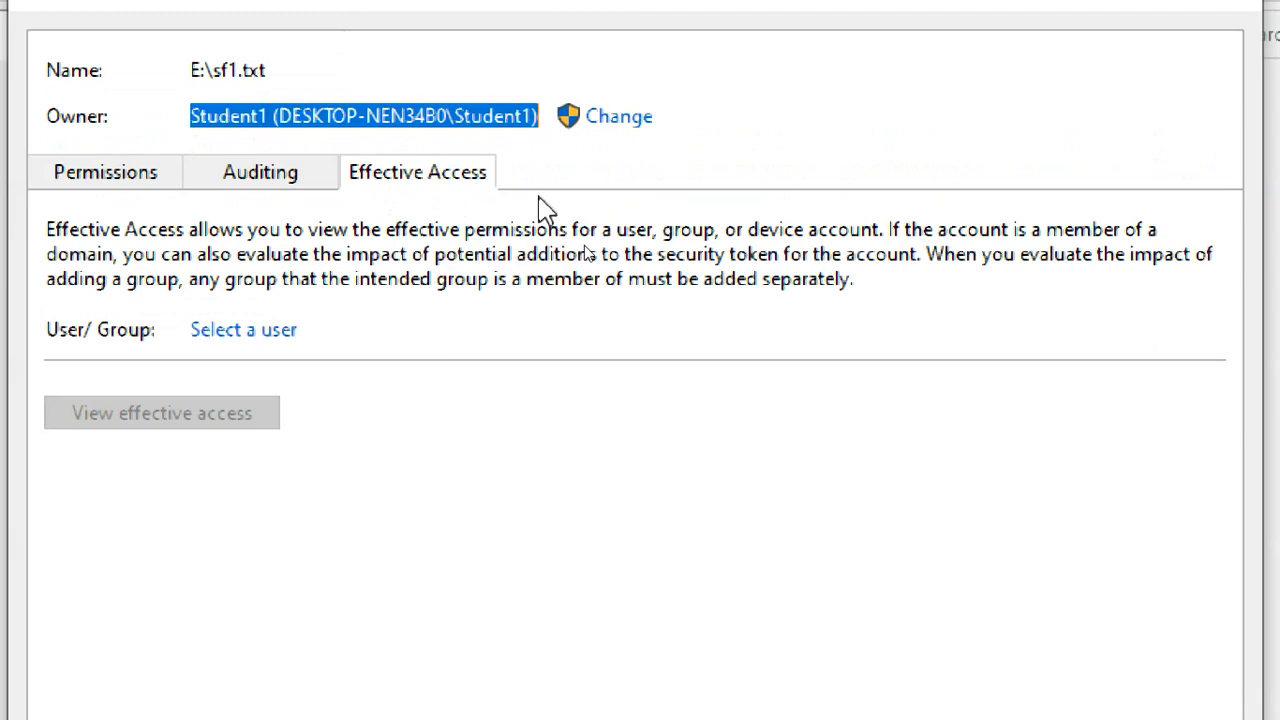
{"action": "left_click", "coordinate": [245, 116]}
{"action": "key", "text": "ctrl+a"}
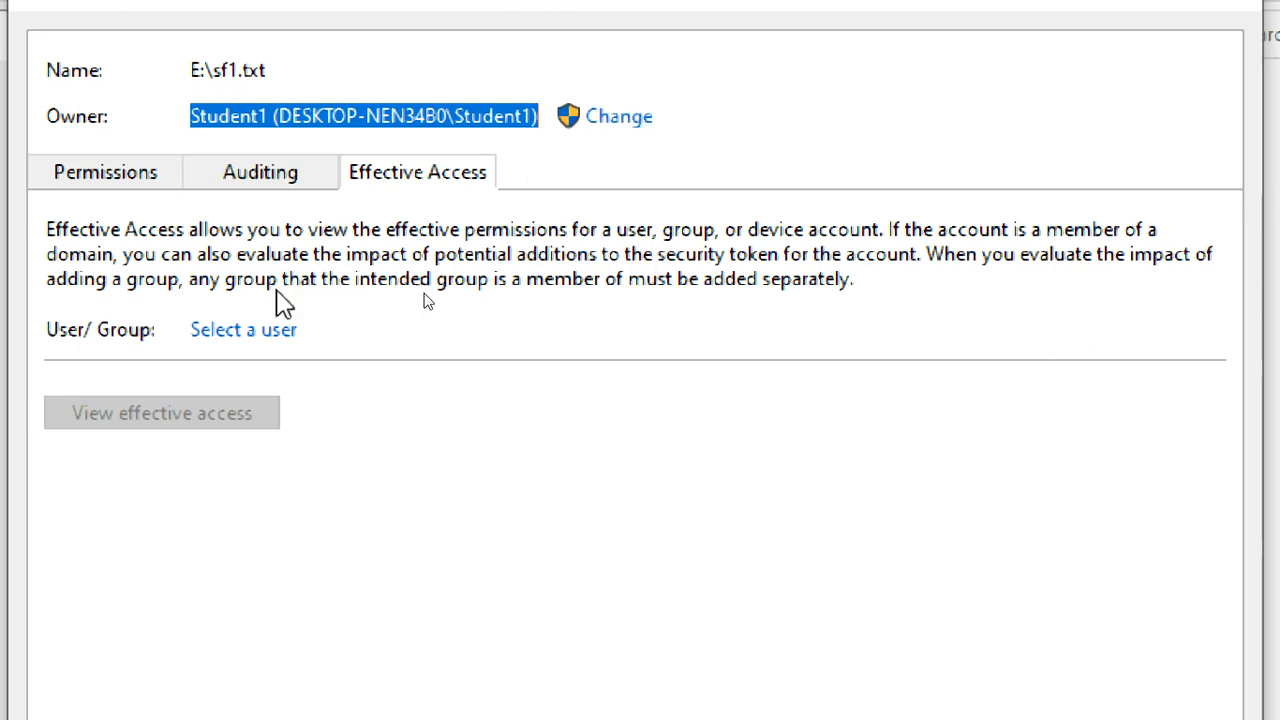
{"action": "left_click", "coordinate": [108, 178]}
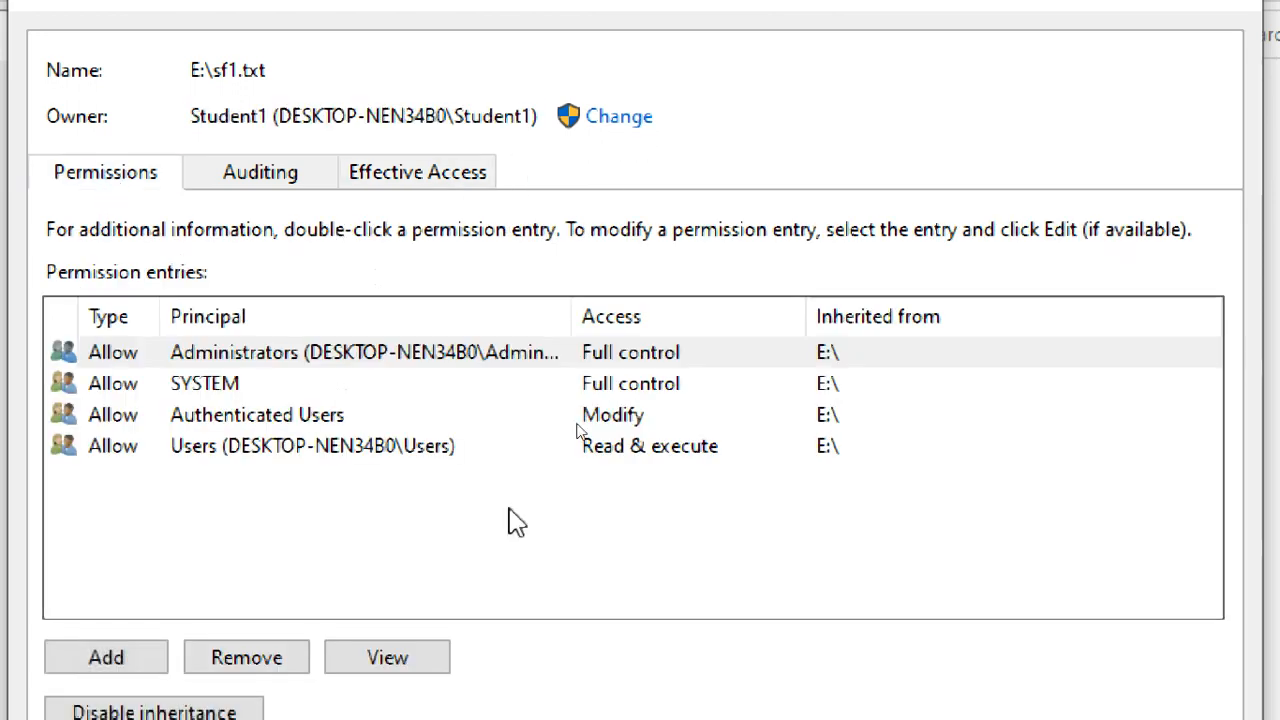
Close Advanced Security Settings and reopen sf1.txt's editable Permissions dialog.
{"action": "left_click", "coordinate": [1050, 652]}
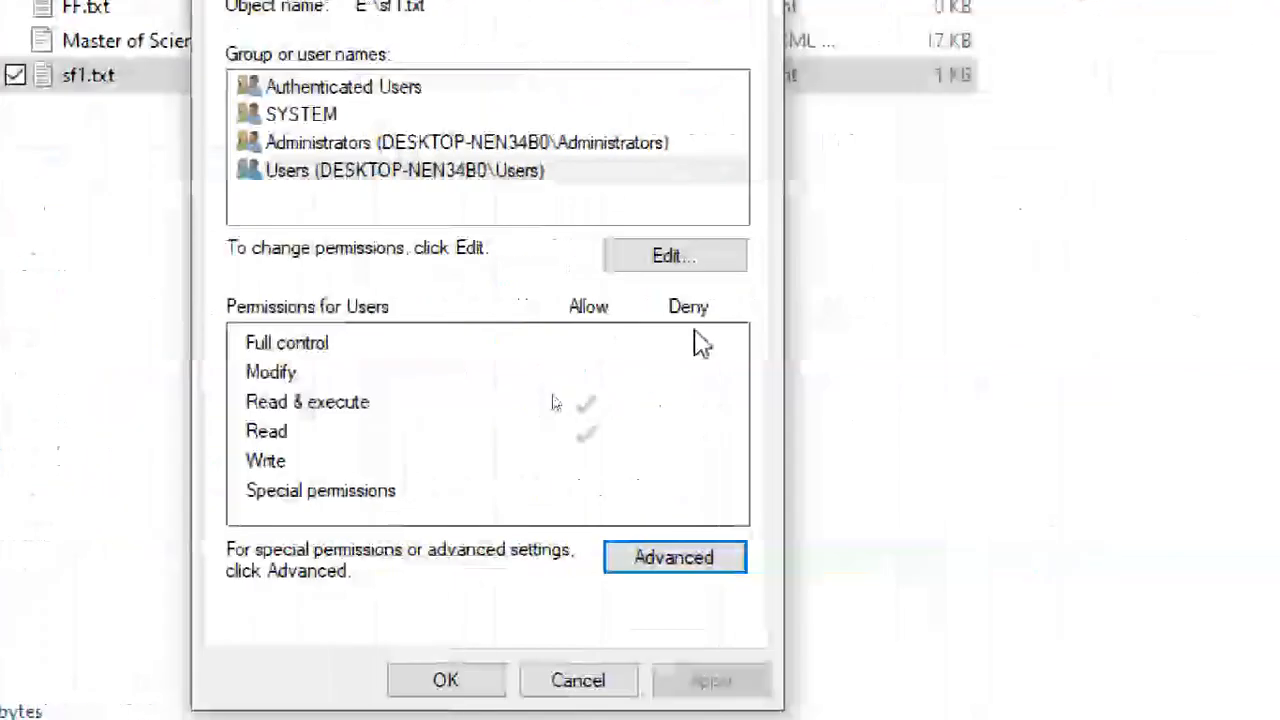
{"action": "left_click", "coordinate": [440, 142]}
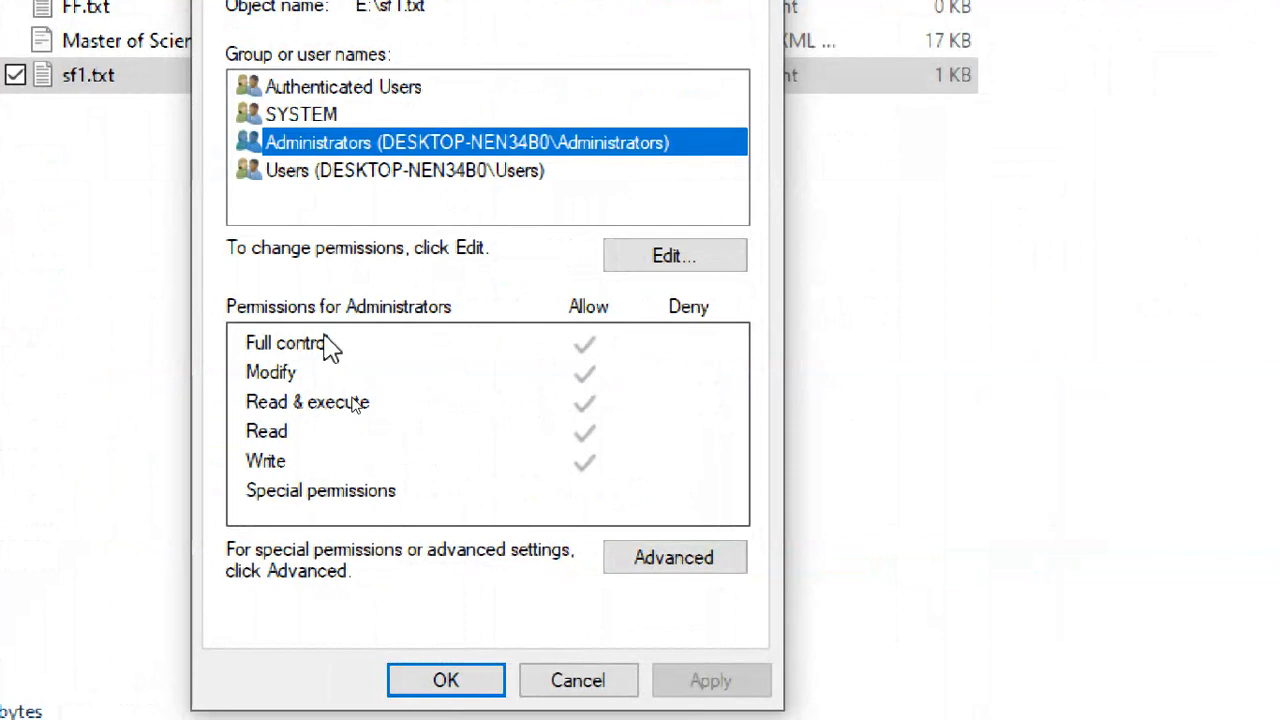
{"action": "left_click", "coordinate": [366, 198]}
{"action": "left_click", "coordinate": [641, 266]}
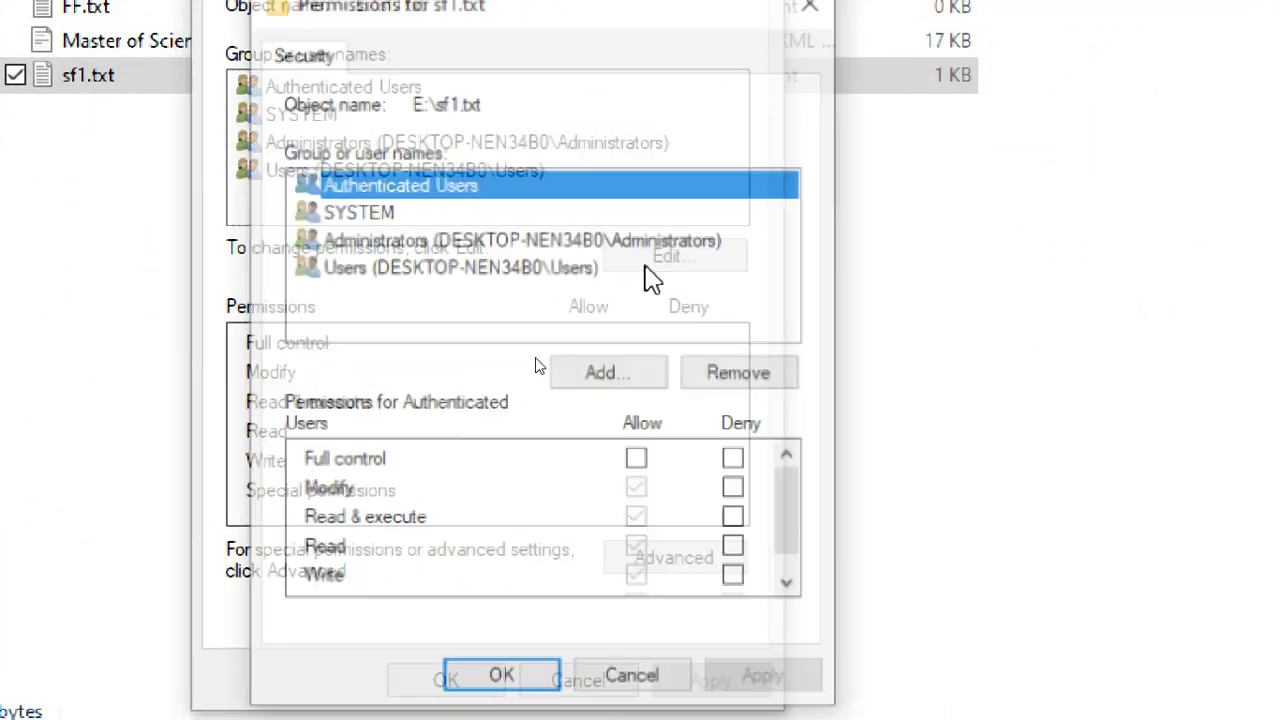
{"action": "left_click", "coordinate": [634, 680]}
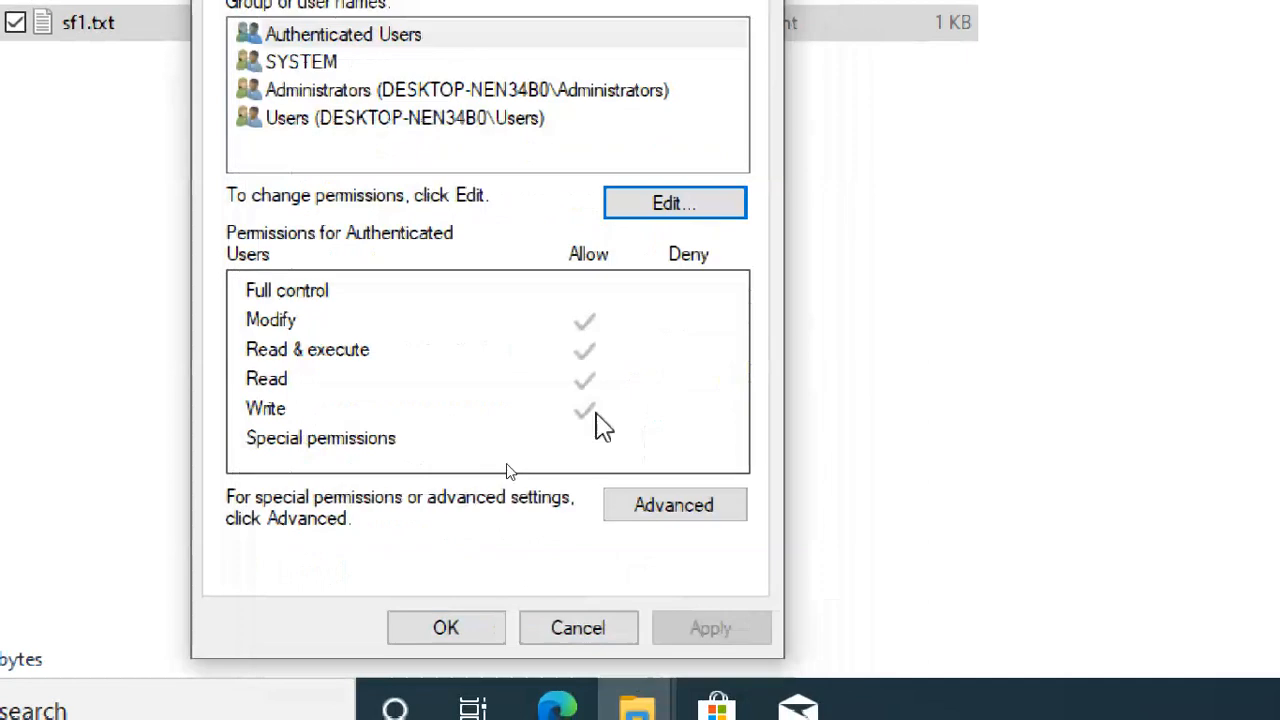
{"action": "left_click", "coordinate": [641, 208]}
{"action": "left_click", "coordinate": [478, 268]}
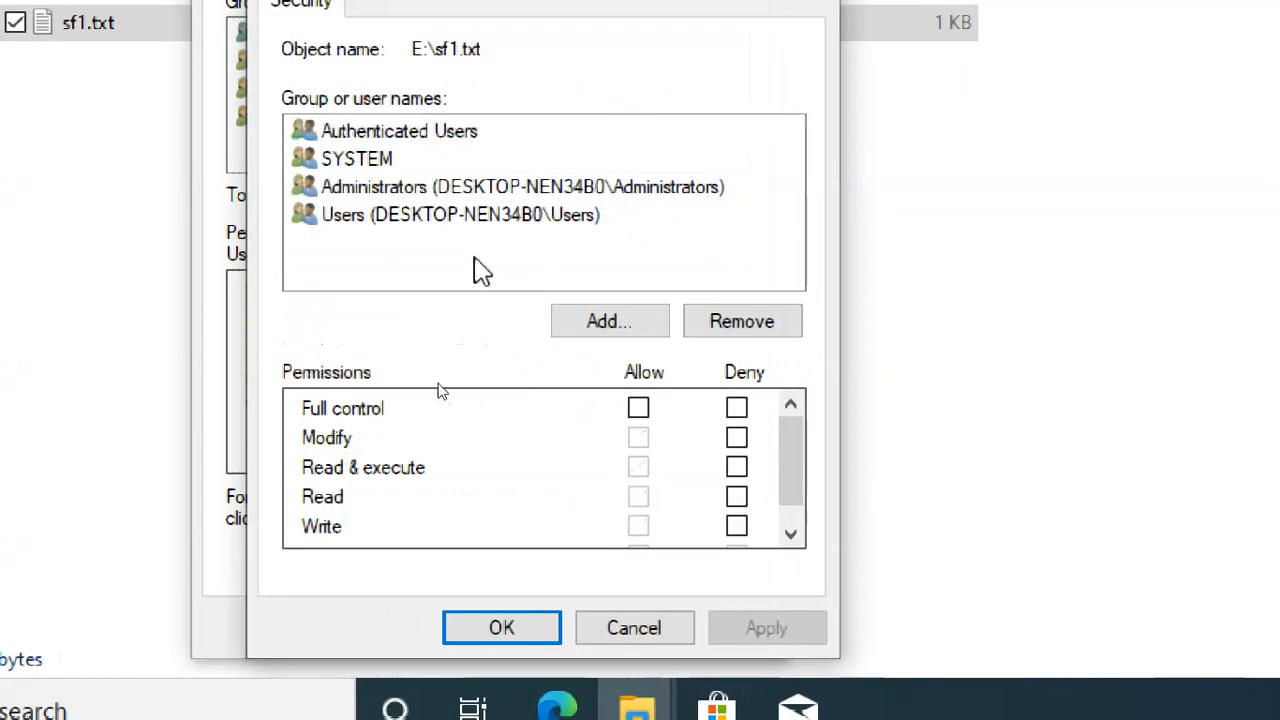
Add student2 to sf1.txt's permissions via Check Names, defaulting to Read & execute and Read.
{"action": "left_click", "coordinate": [600, 321]}
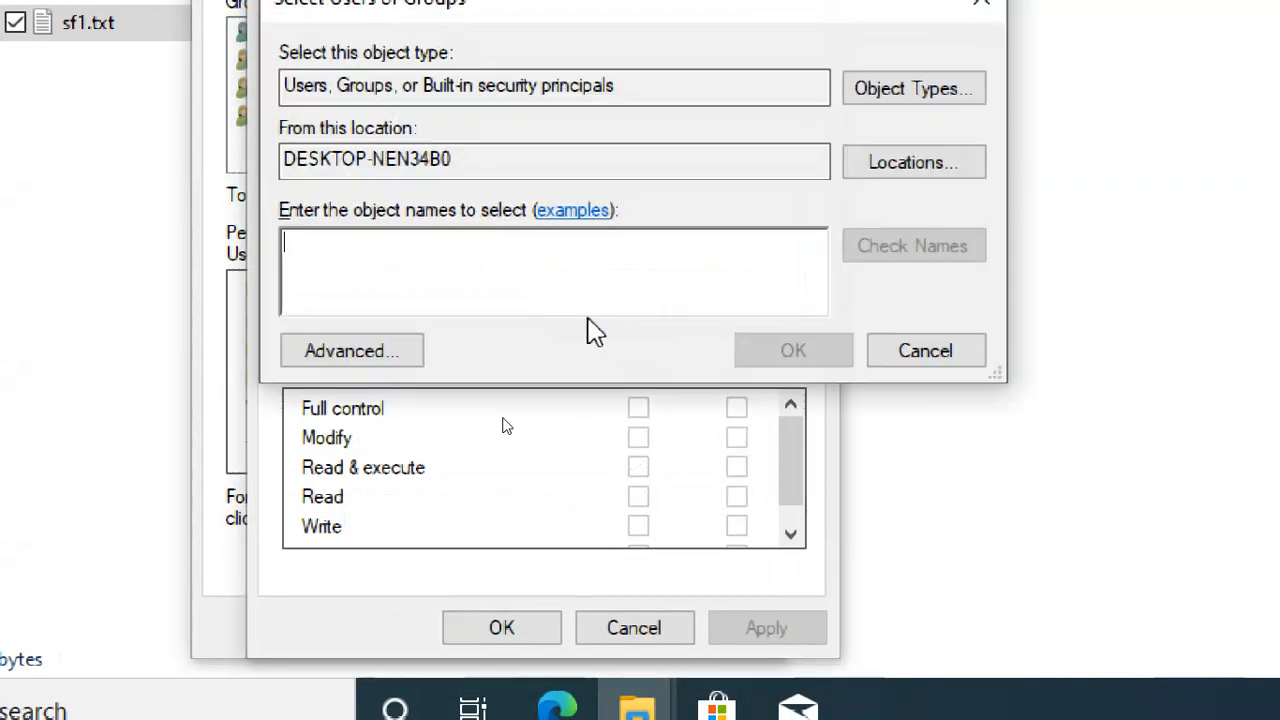
{"action": "type", "text": "s"}
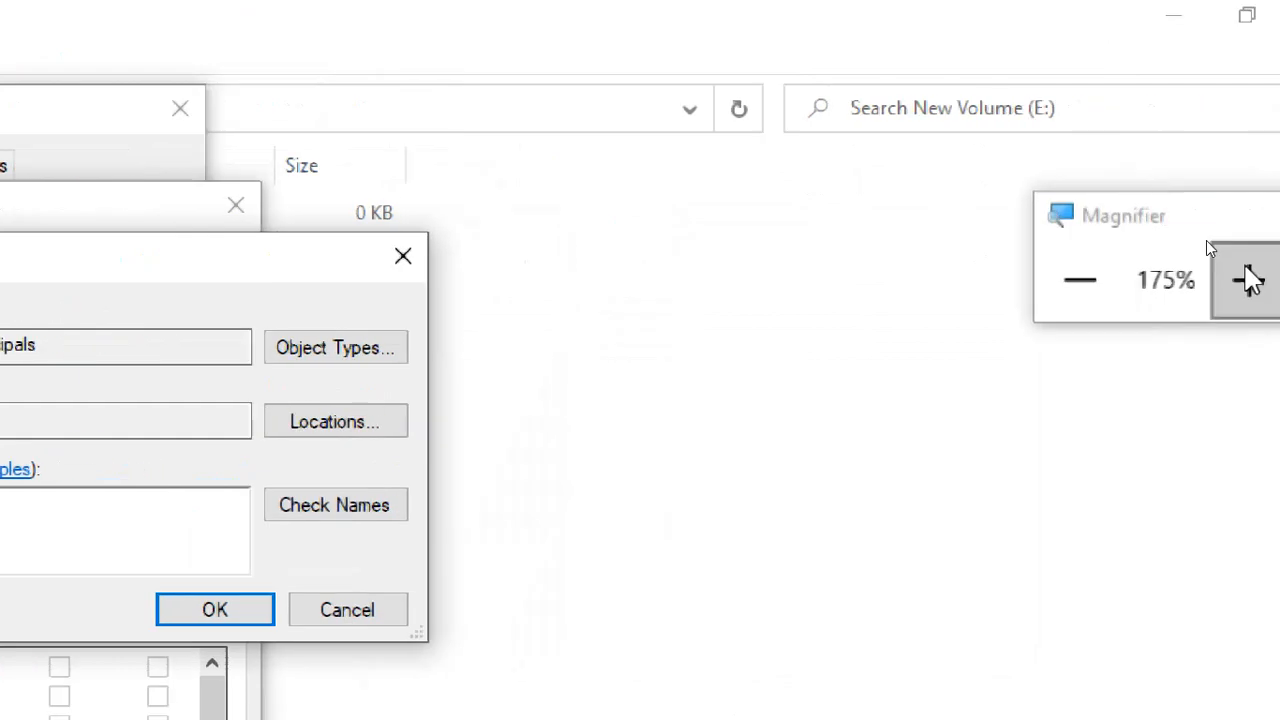
{"action": "left_click_drag", "start_coordinate": [1184, 222], "coordinate": [800, 277]}
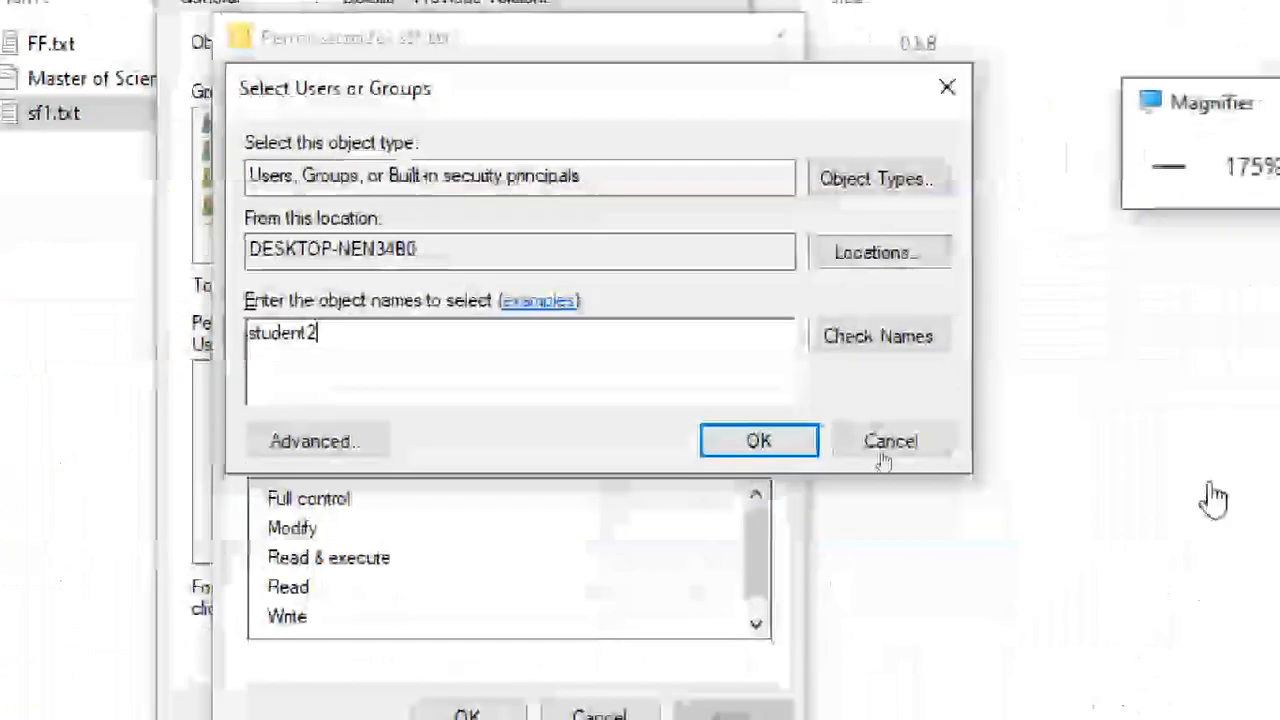
{"action": "left_click", "coordinate": [1219, 166]}
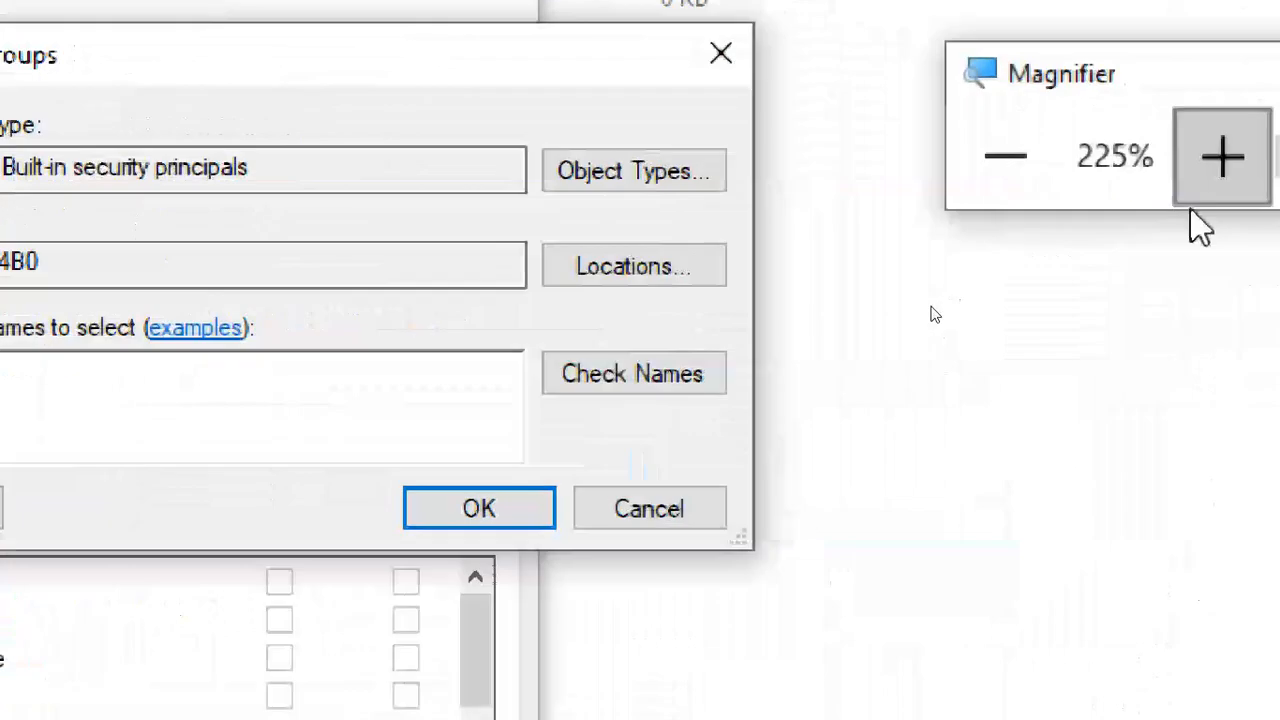
{"action": "left_click_drag", "start_coordinate": [171, 352], "coordinate": [240, 374]}
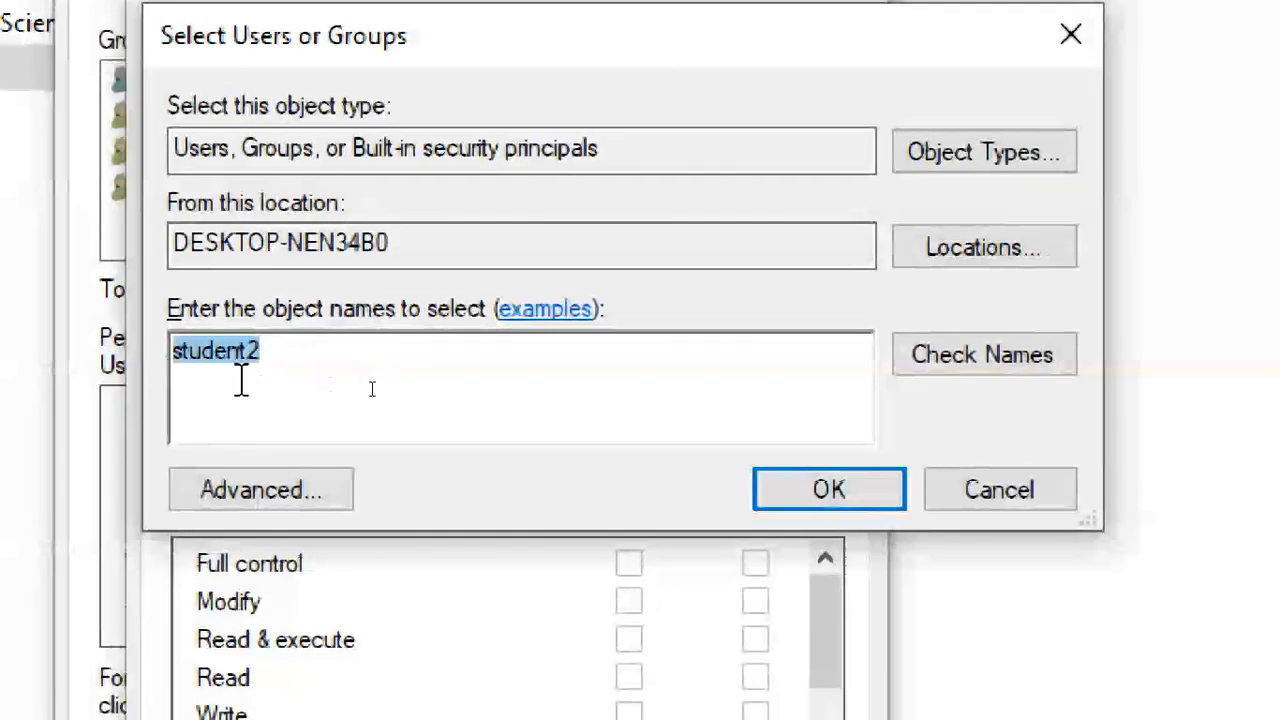
{"action": "left_click", "coordinate": [1043, 354]}
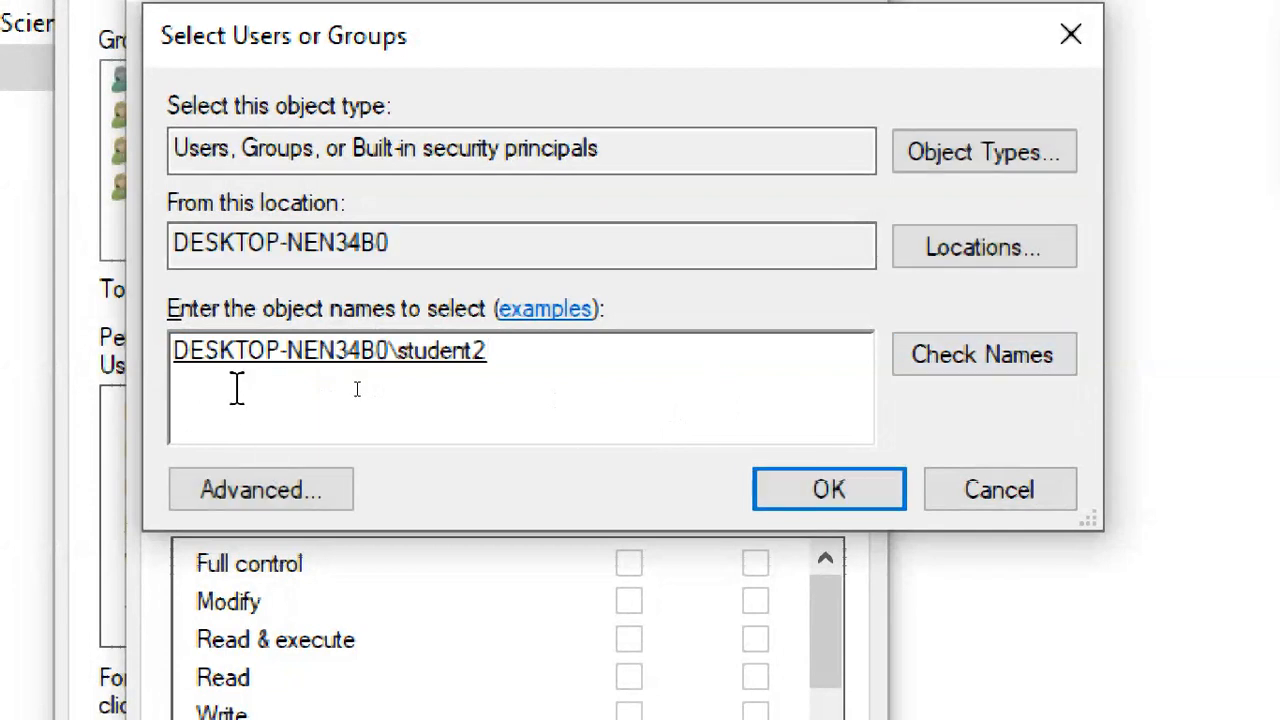
{"action": "double_click", "coordinate": [435, 378]}
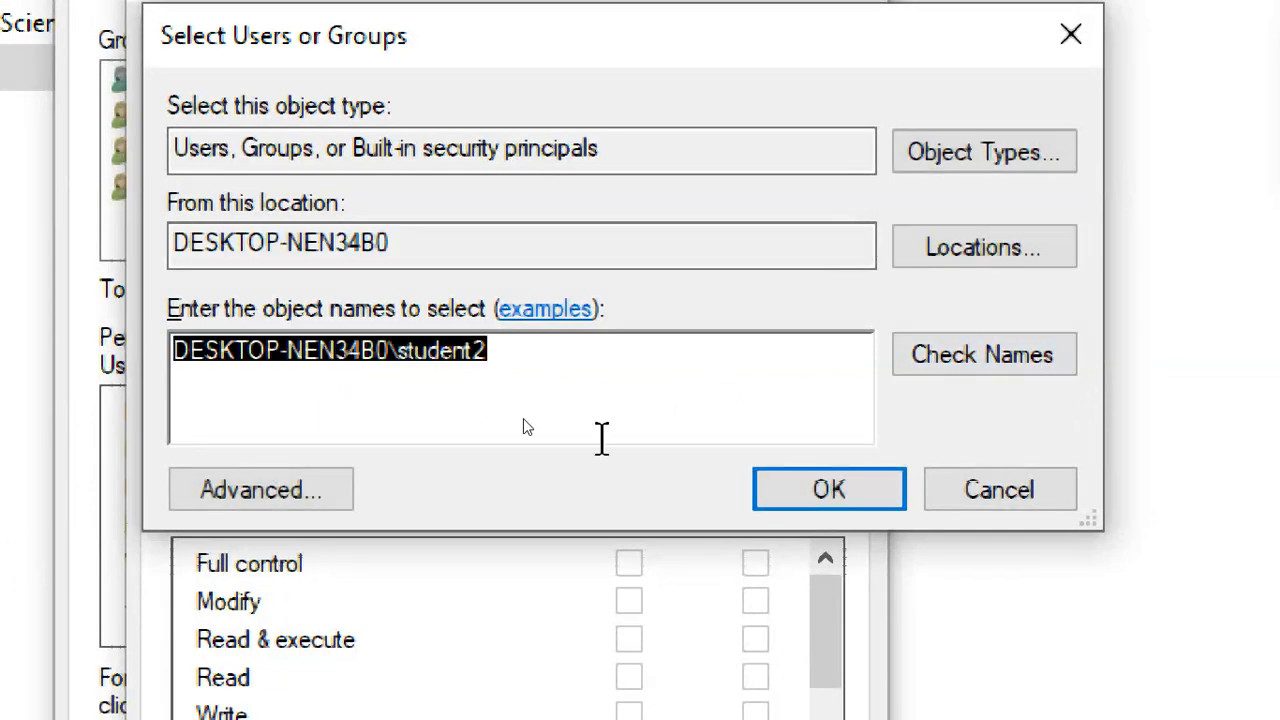
{"action": "left_click", "coordinate": [789, 488]}
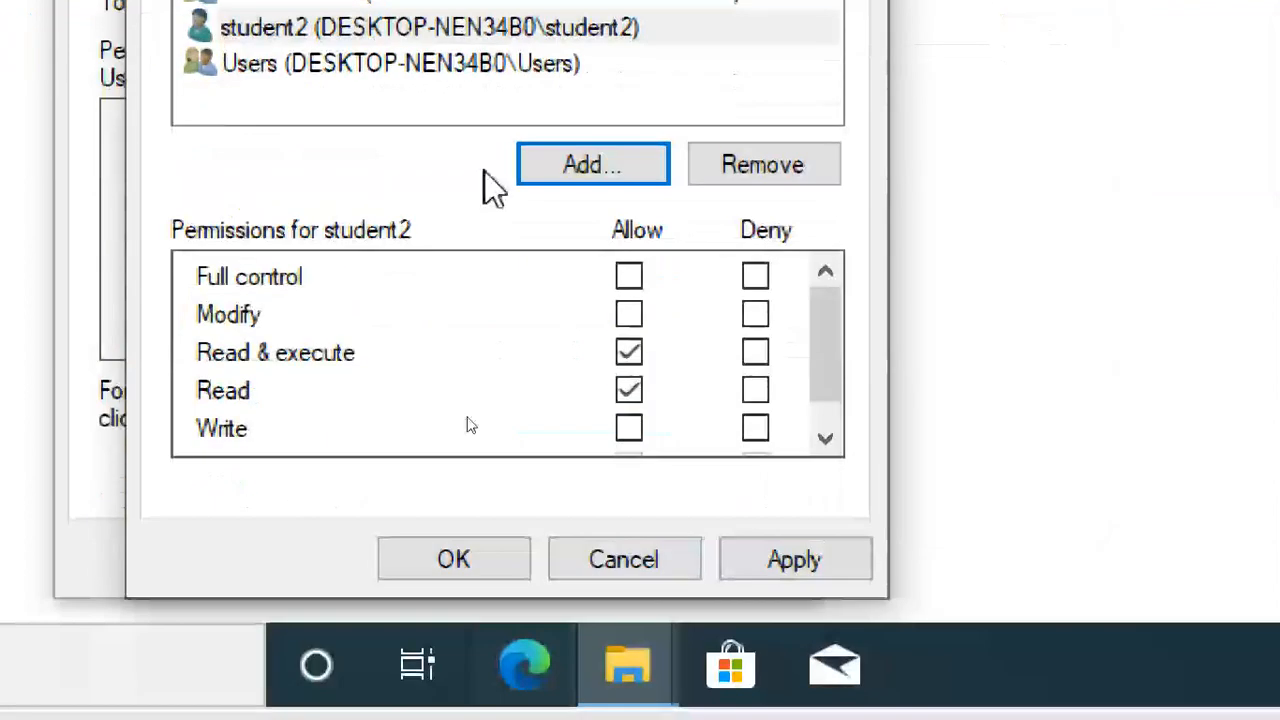
Compare sf1.txt's permissions for student2, Users and Authenticated Users.
{"action": "left_click", "coordinate": [415, 32]}
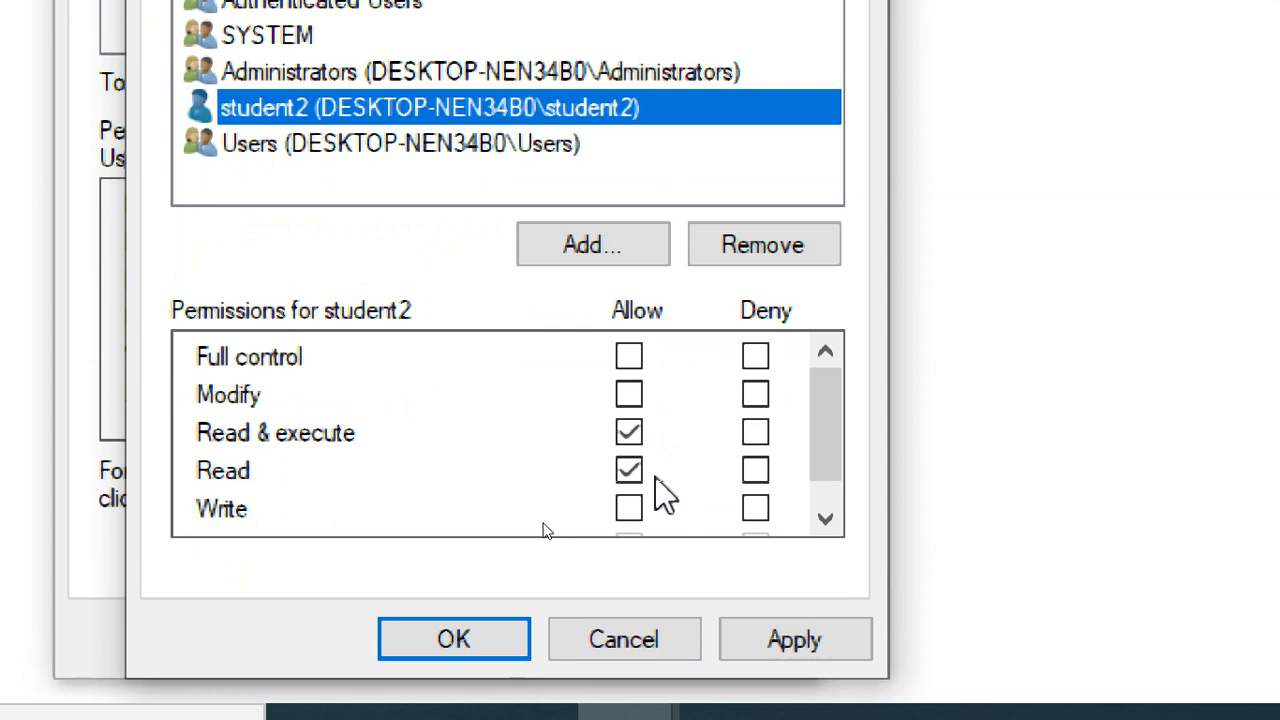
{"action": "left_click_drag", "start_coordinate": [820, 437], "coordinate": [823, 457]}
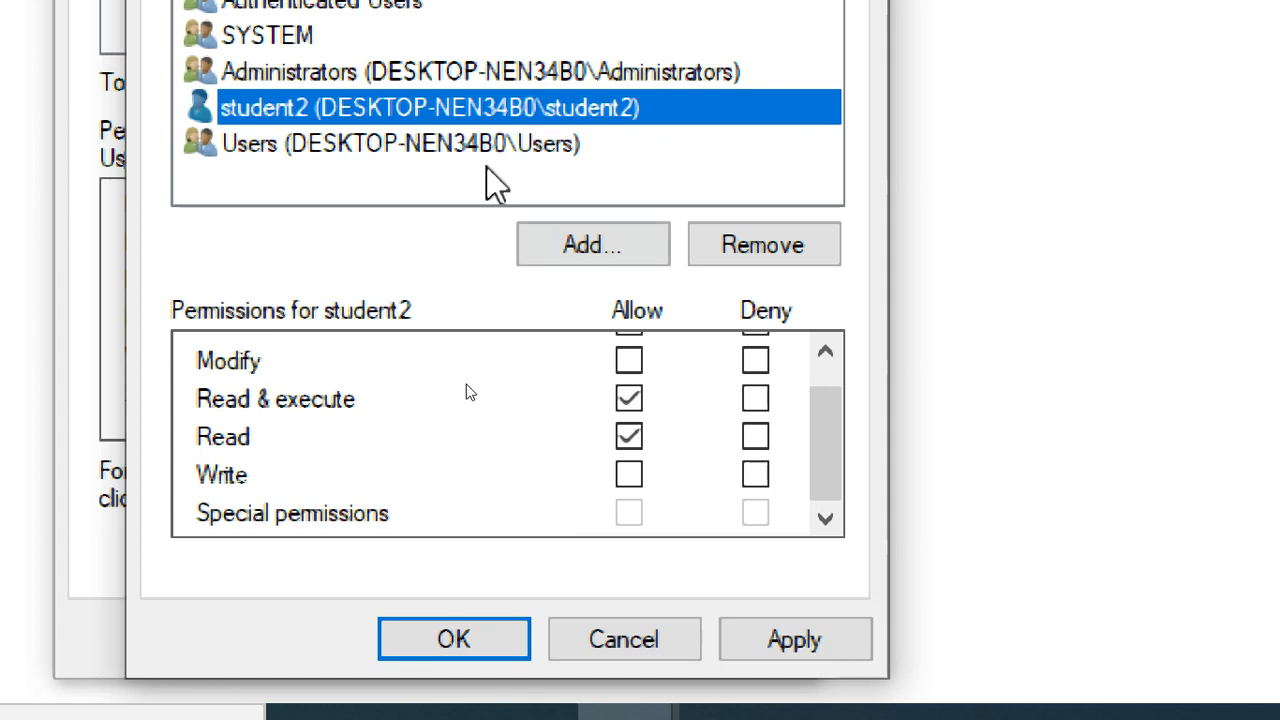
{"action": "left_click", "coordinate": [364, 150]}
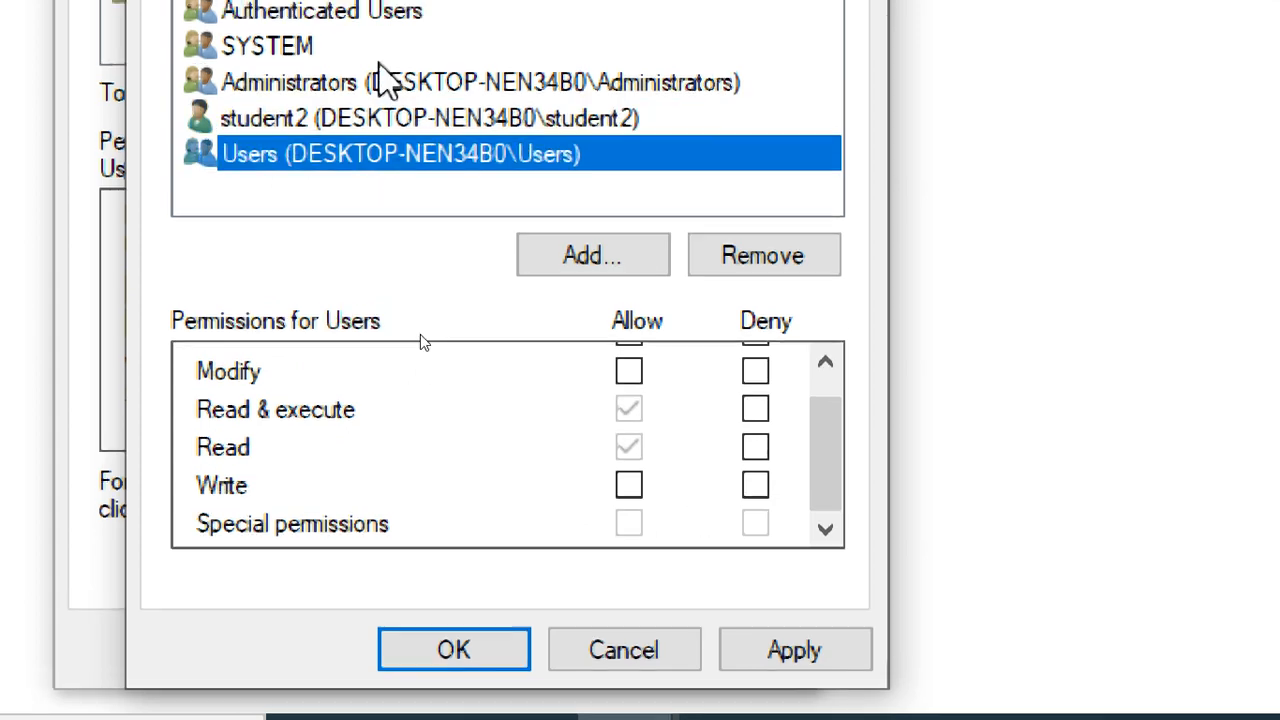
{"action": "left_click", "coordinate": [382, 7]}
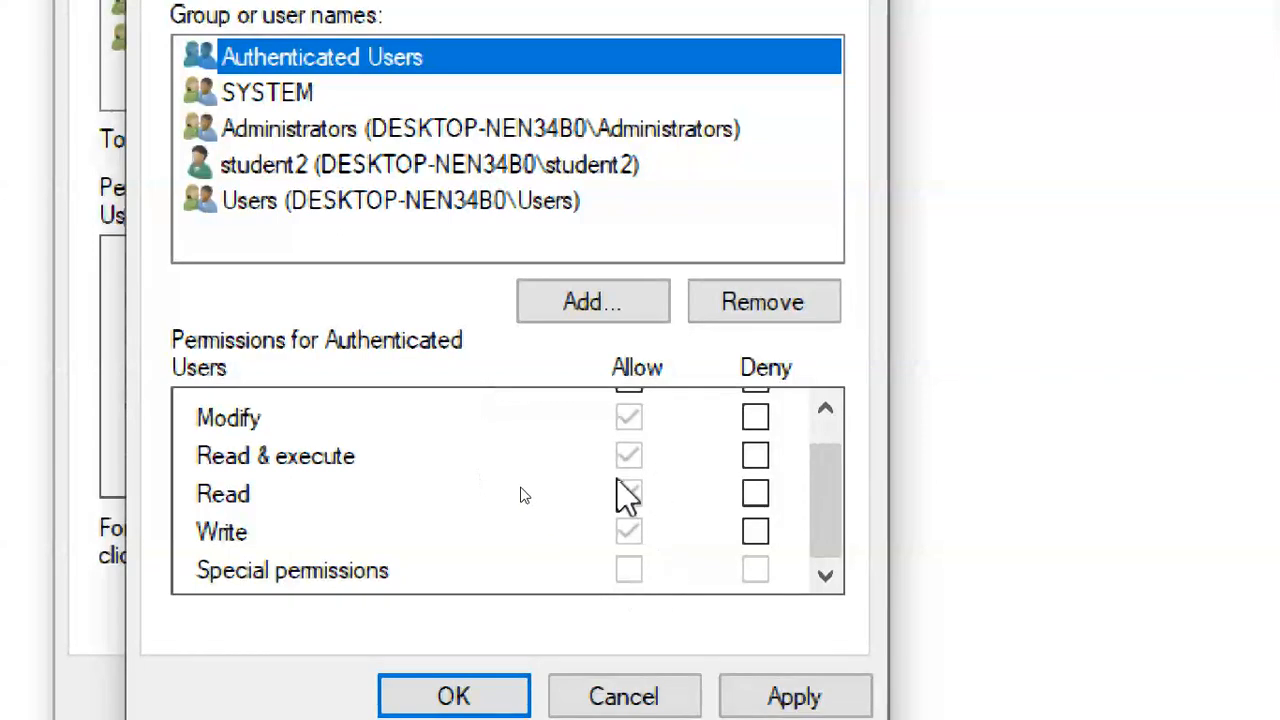
{"action": "left_click", "coordinate": [374, 166]}
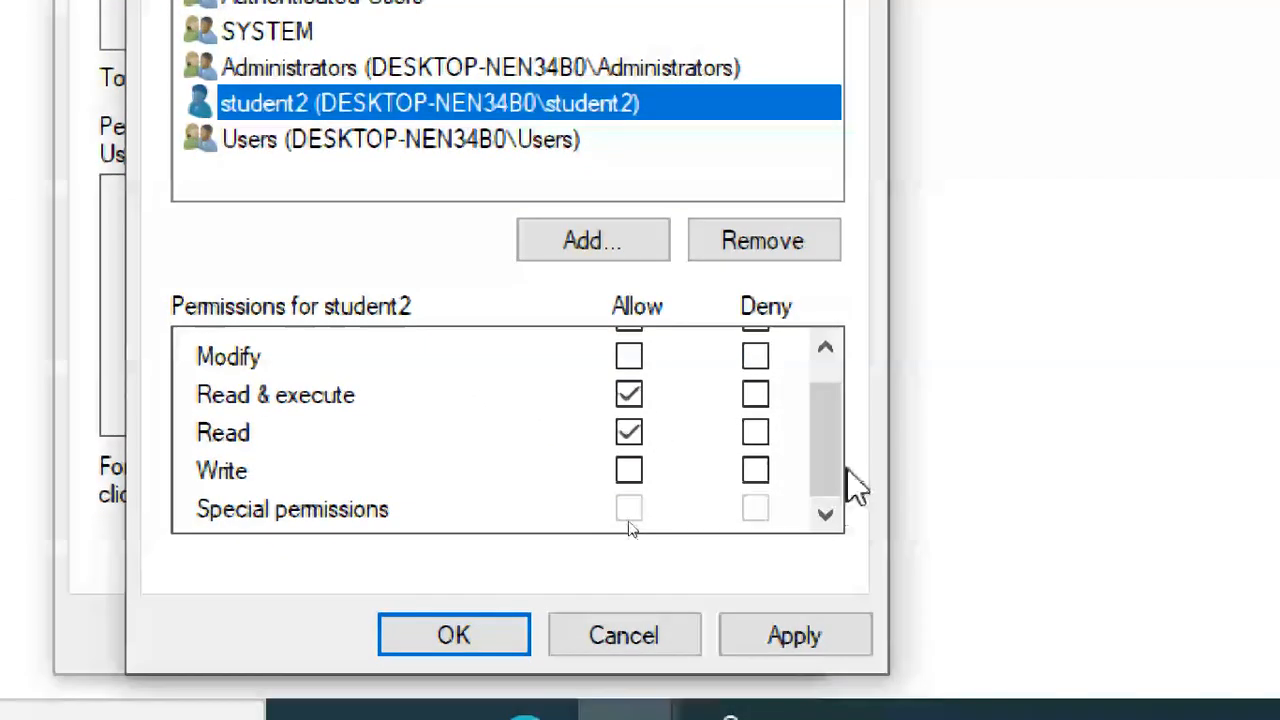
Try denying student2 Write, Read & execute, Read and Full control.
{"action": "left_click", "coordinate": [755, 469]}
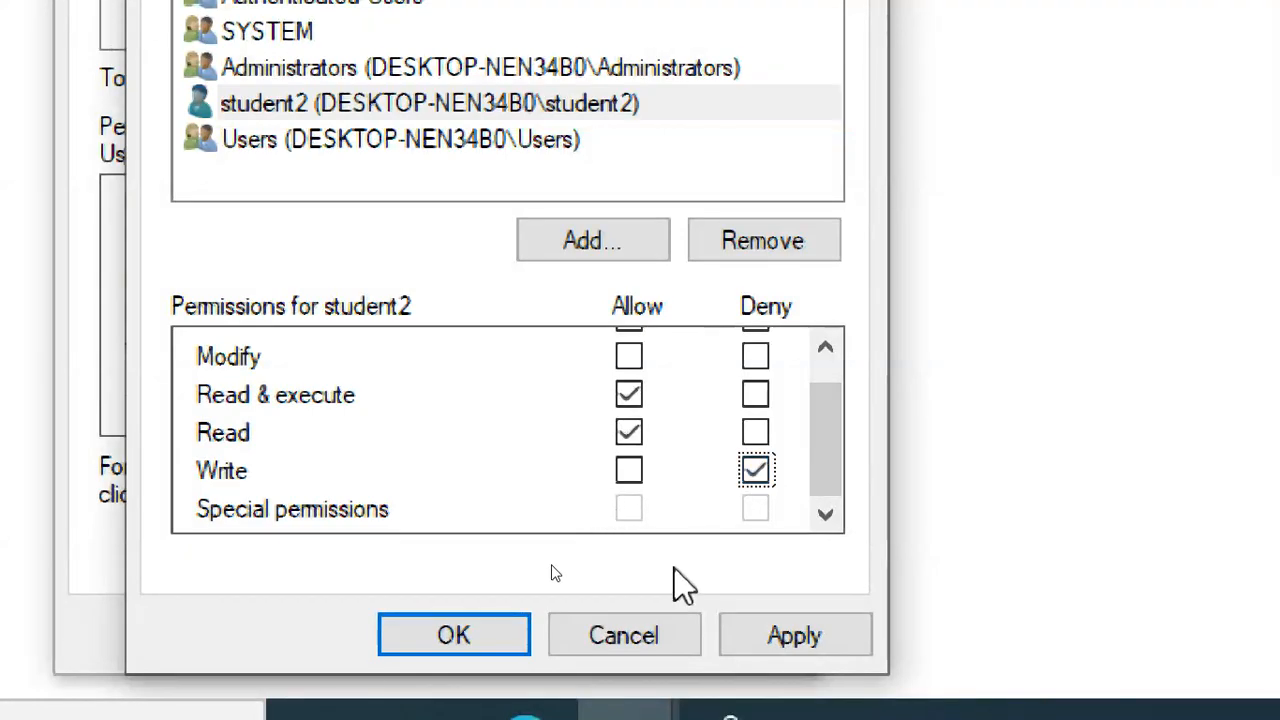
{"action": "left_click", "coordinate": [629, 432]}
{"action": "left_click", "coordinate": [629, 395]}
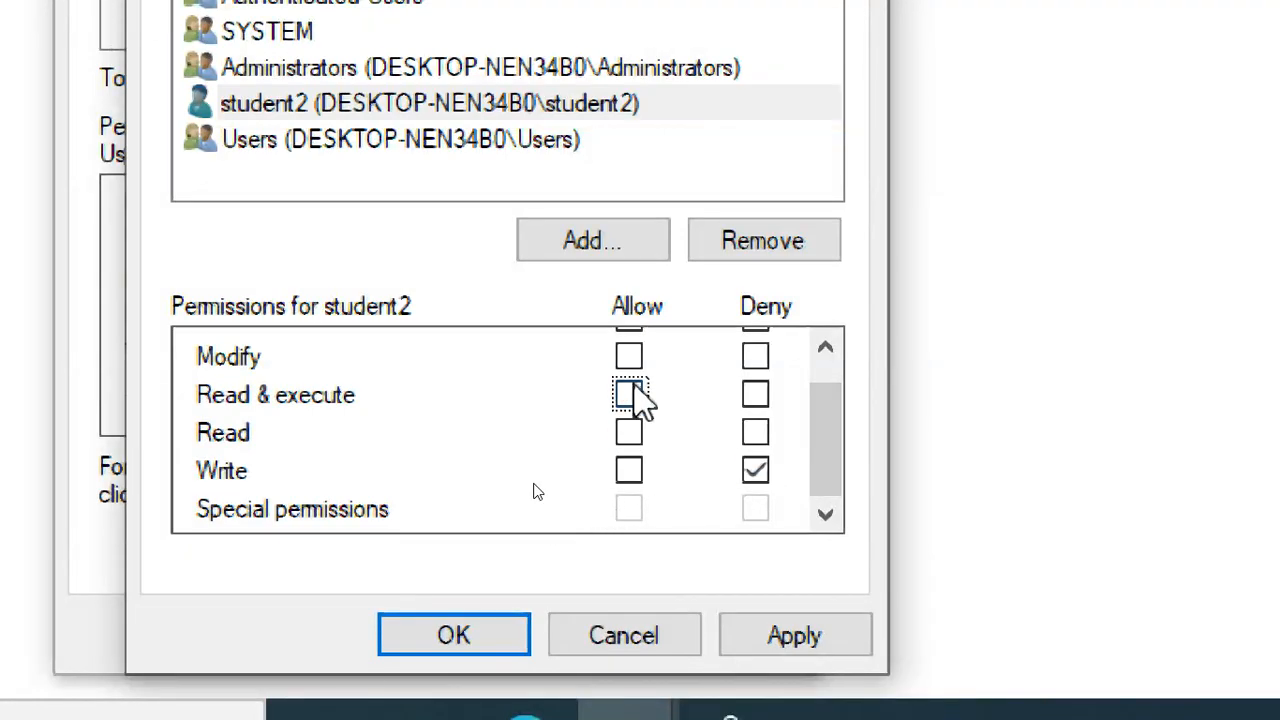
{"action": "left_click", "coordinate": [756, 395]}
{"action": "left_click_drag", "start_coordinate": [817, 422], "coordinate": [788, 362]}
{"action": "left_click", "coordinate": [755, 351]}
{"action": "left_click_drag", "start_coordinate": [815, 428], "coordinate": [837, 563]}
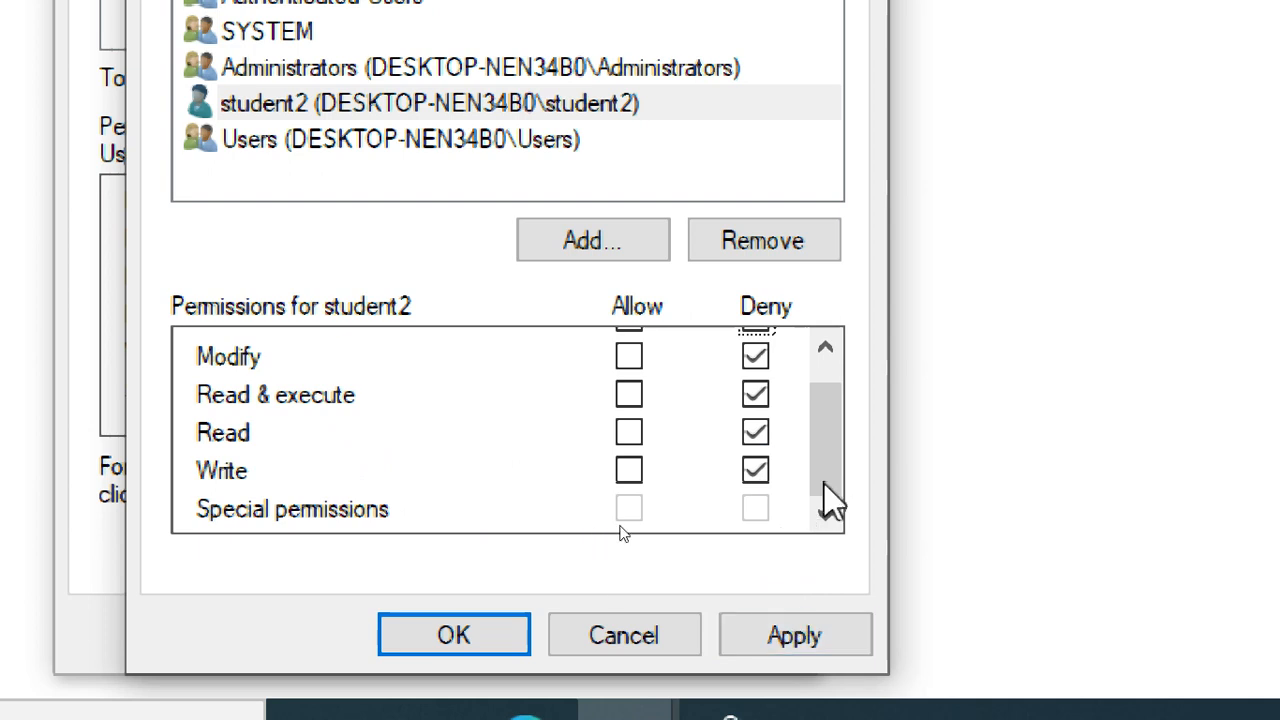
{"action": "left_click_drag", "start_coordinate": [846, 471], "coordinate": [849, 428]}
Try allowing Full control, then toggle the Modify denial and Read & execute allowance for student2.
{"action": "left_click", "coordinate": [628, 352]}
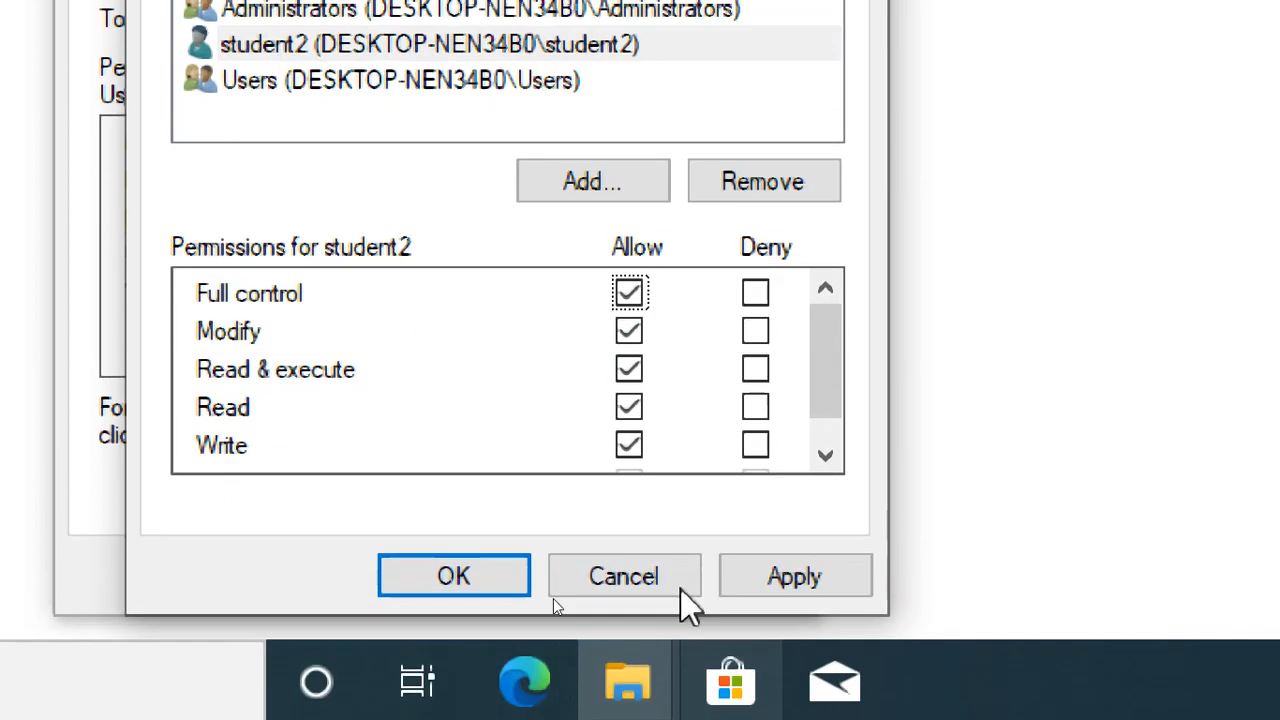
{"action": "left_click", "coordinate": [758, 336]}
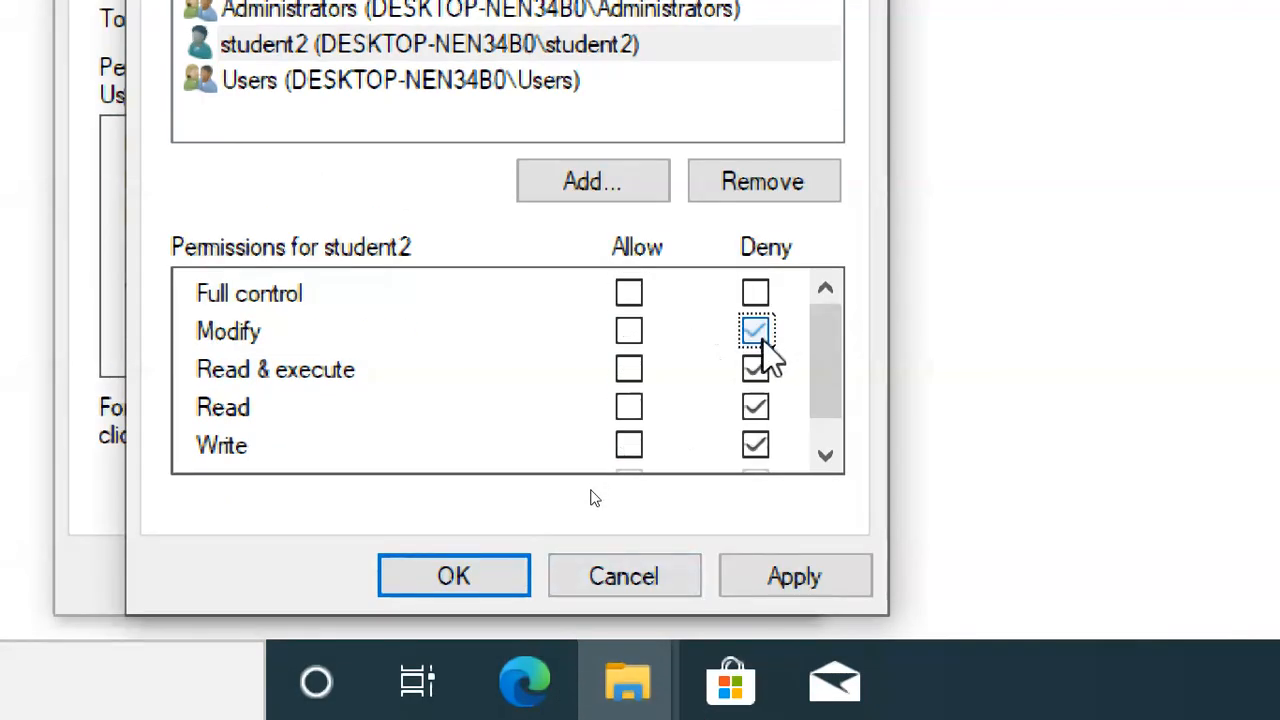
{"action": "left_click", "coordinate": [629, 370]}
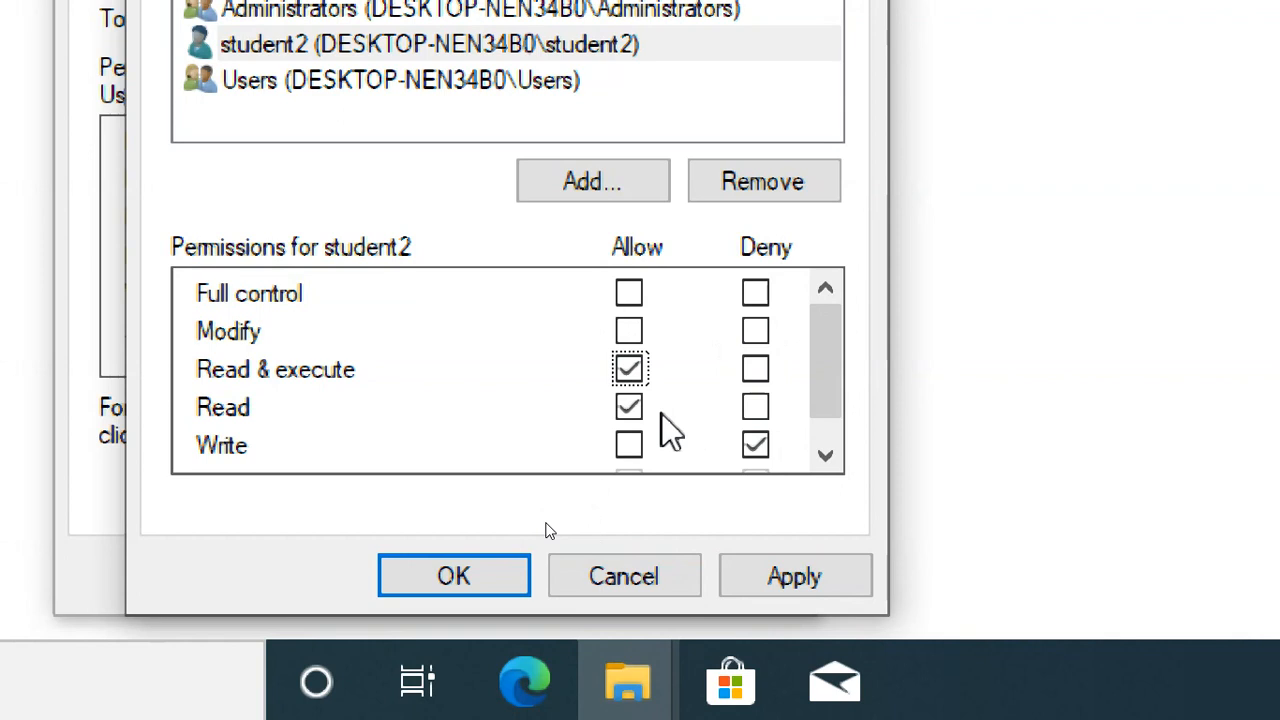
{"action": "left_click", "coordinate": [756, 331]}
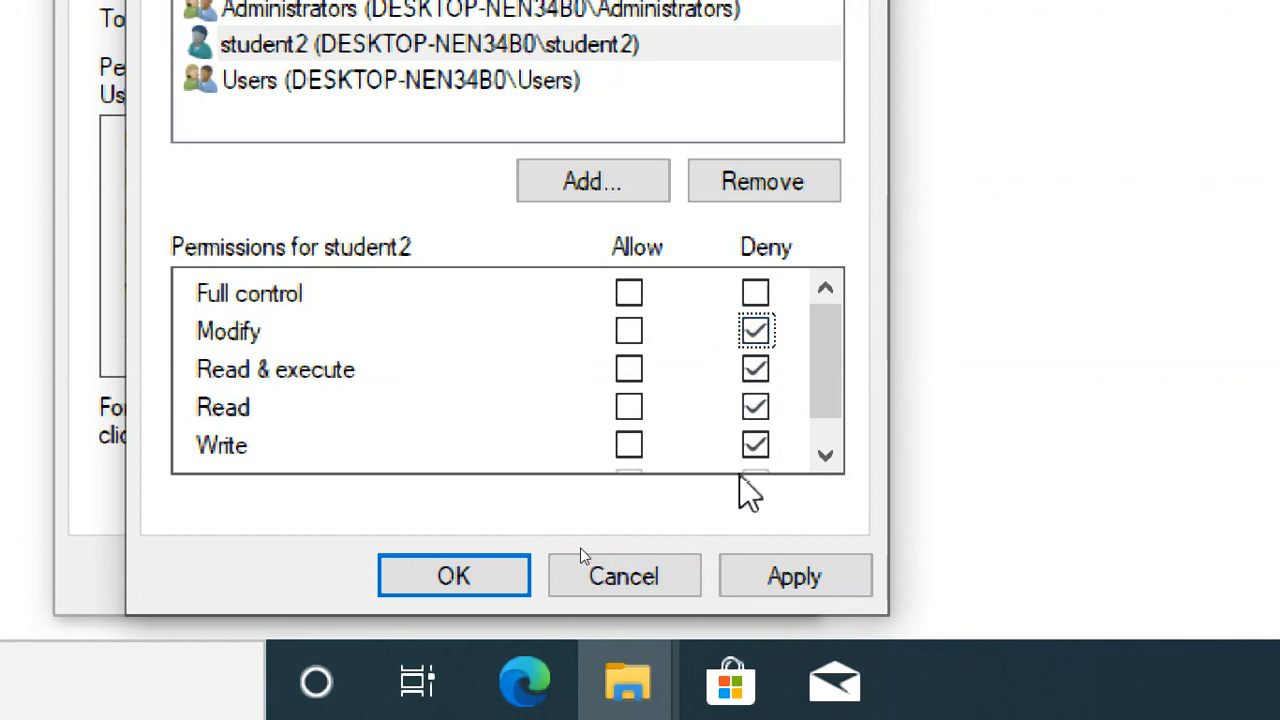
{"action": "left_click", "coordinate": [629, 368]}
{"action": "left_click", "coordinate": [757, 333]}
{"action": "left_click", "coordinate": [764, 331]}
{"action": "left_click", "coordinate": [628, 370]}
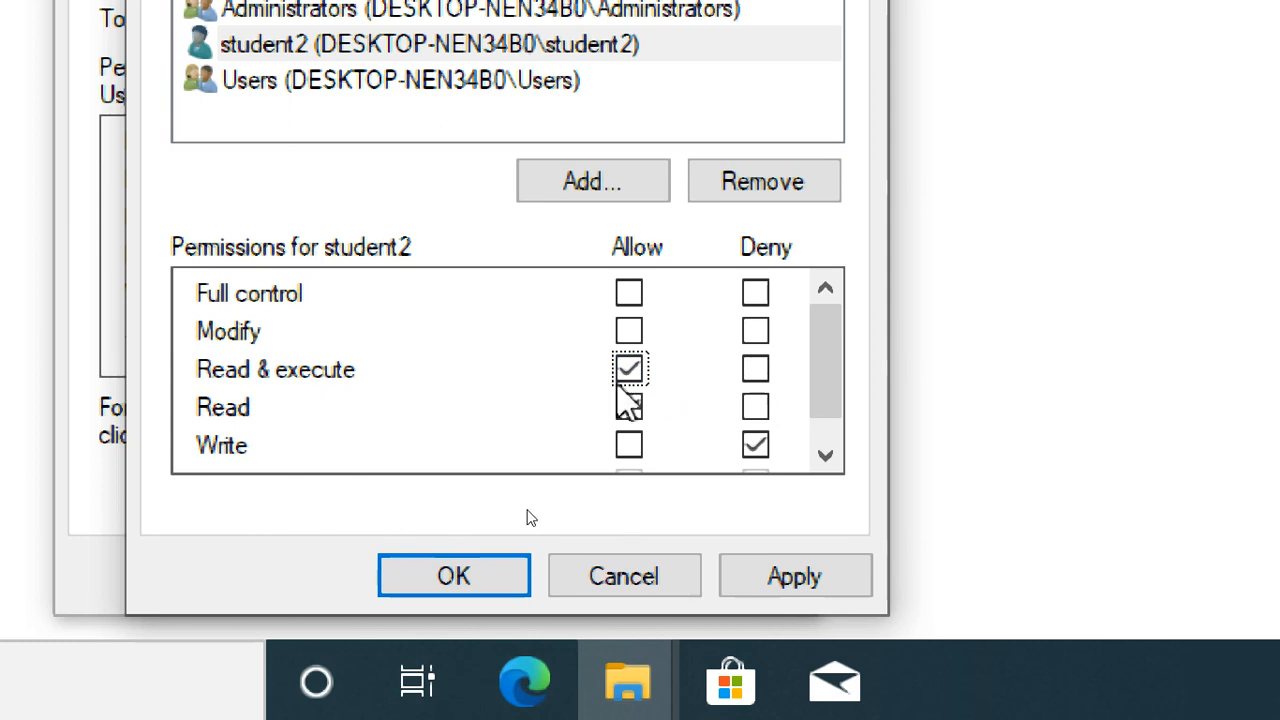
Toggle Full control and Modify, leave Read allowed with Write denied, then cancel all edits.
{"action": "left_click", "coordinate": [629, 293]}
{"action": "left_click", "coordinate": [755, 293]}
{"action": "left_click", "coordinate": [628, 407]}
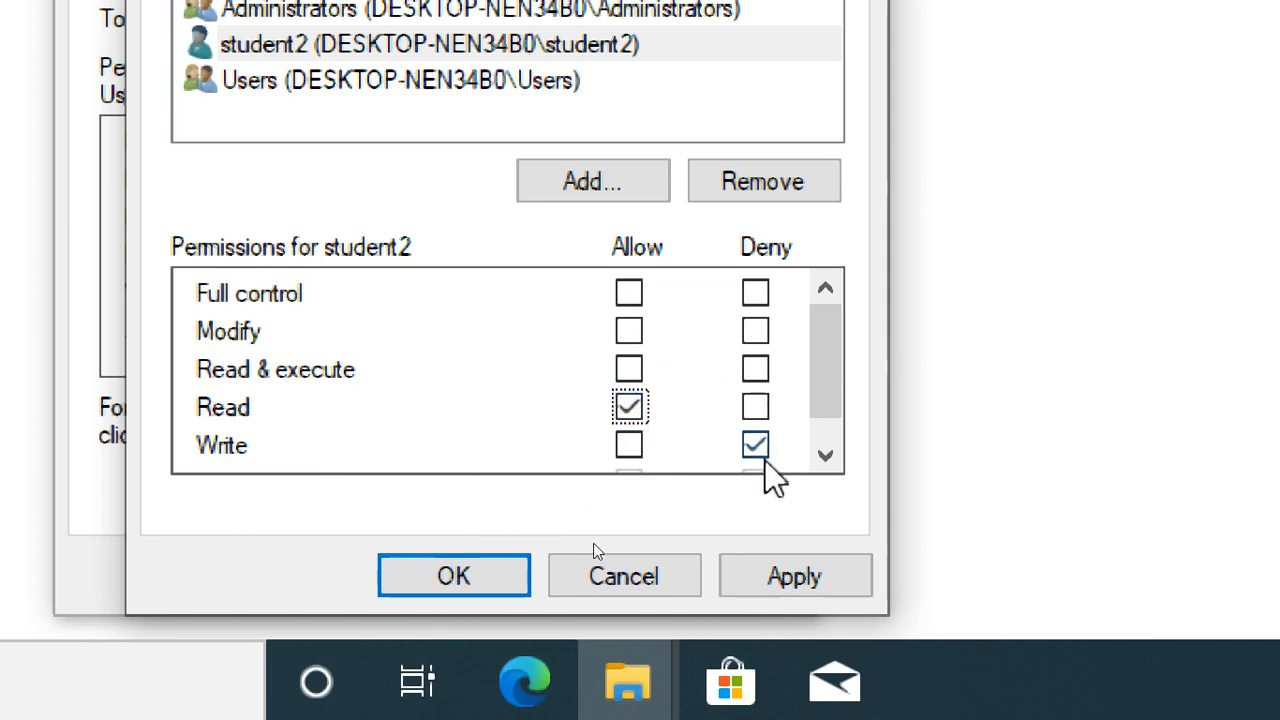
{"action": "left_click_drag", "start_coordinate": [814, 394], "coordinate": [833, 425]}
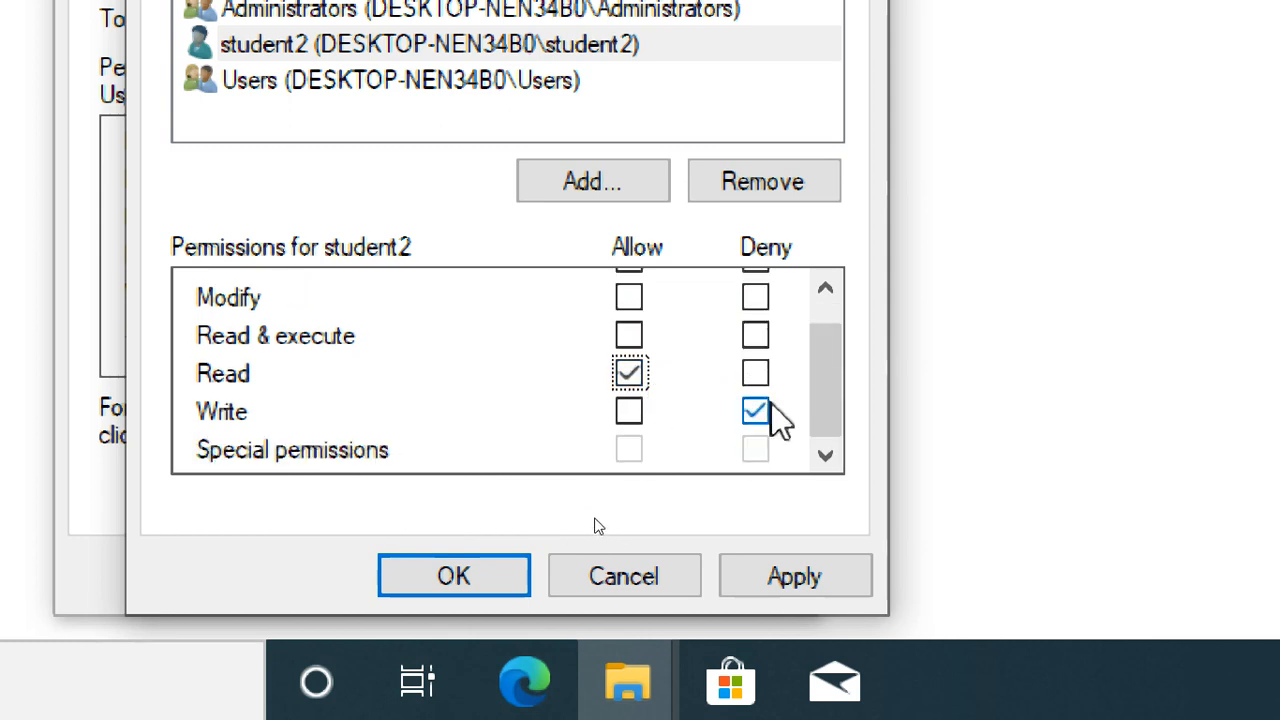
{"action": "left_click", "coordinate": [638, 338]}
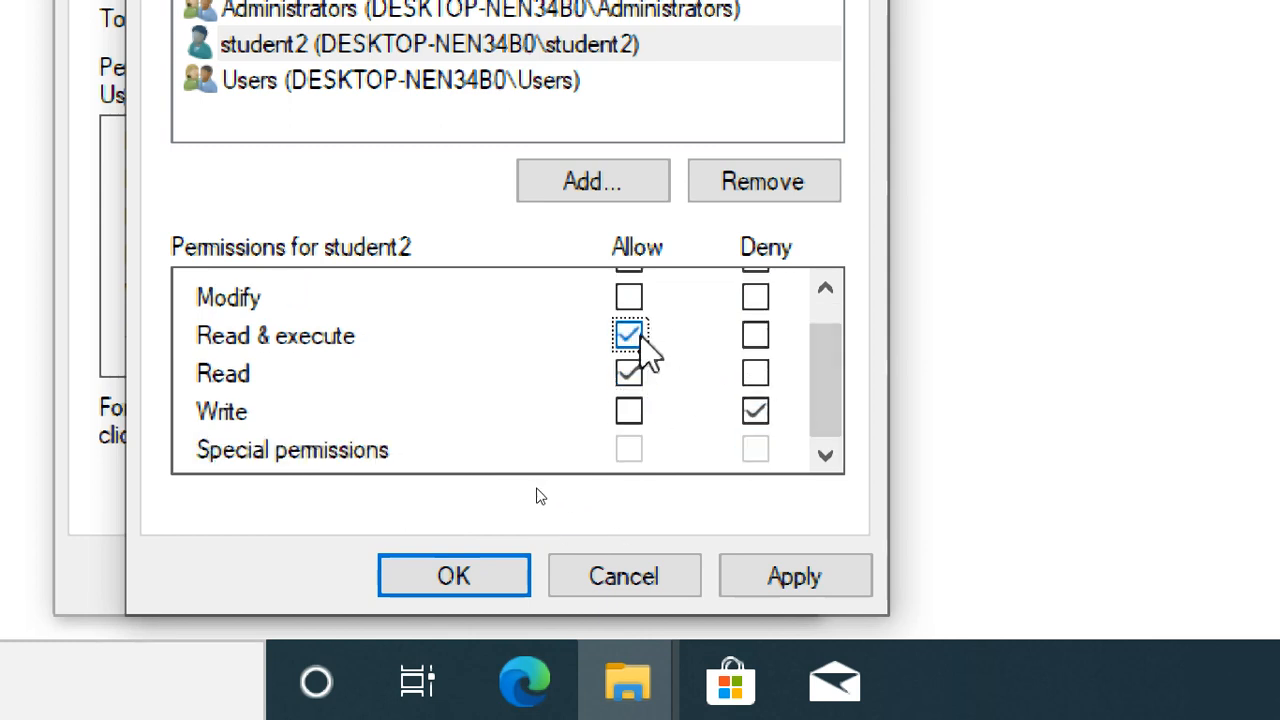
{"action": "left_click", "coordinate": [630, 336]}
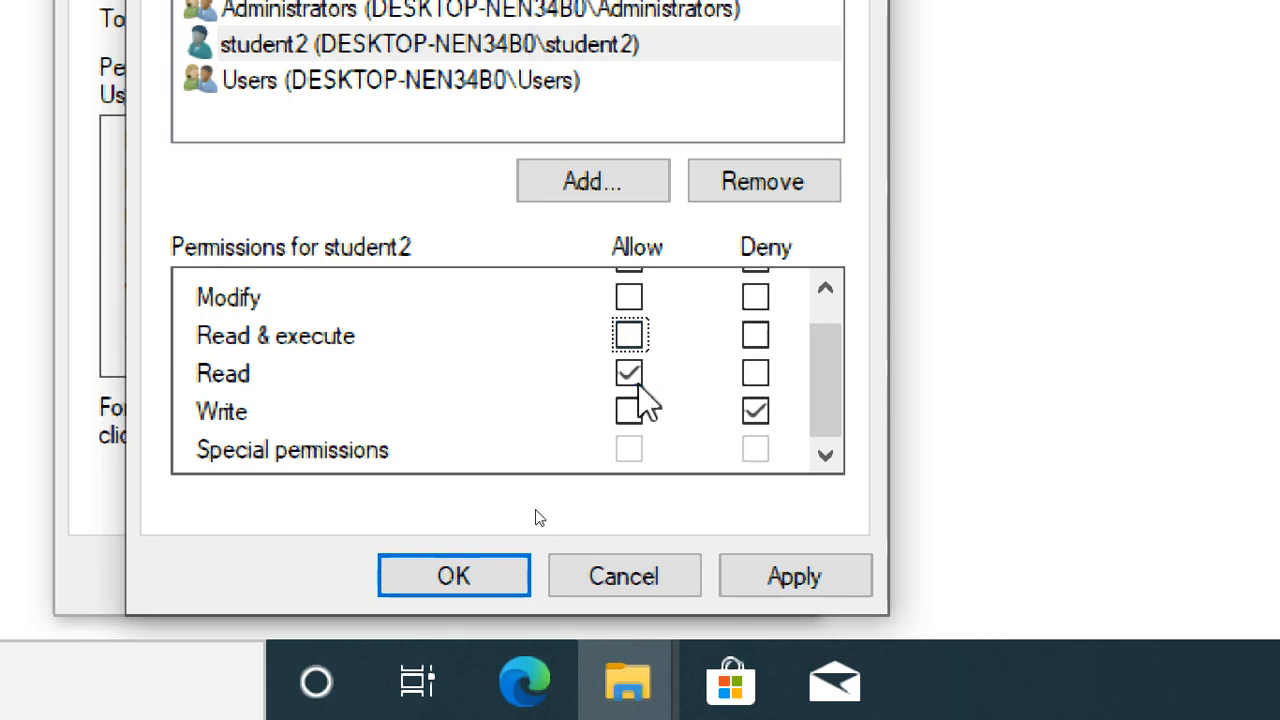
{"action": "left_click", "coordinate": [757, 302]}
{"action": "left_click", "coordinate": [629, 376]}
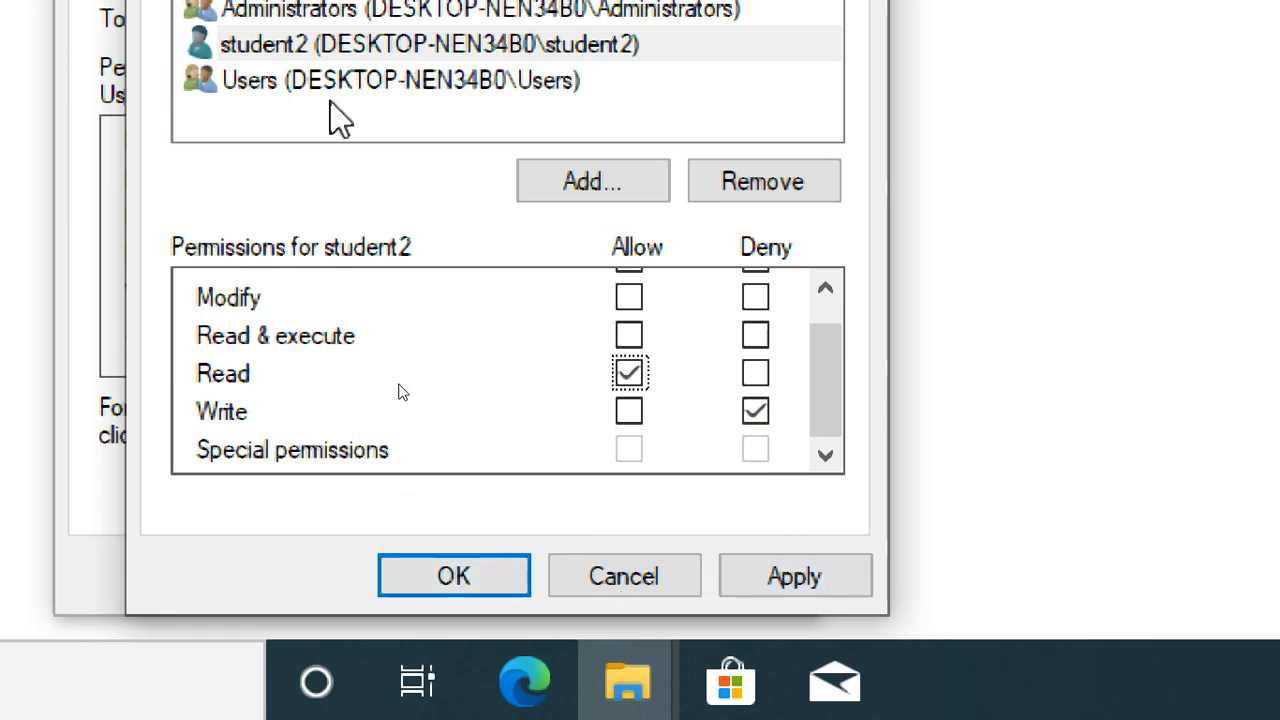
{"action": "left_click", "coordinate": [628, 582]}
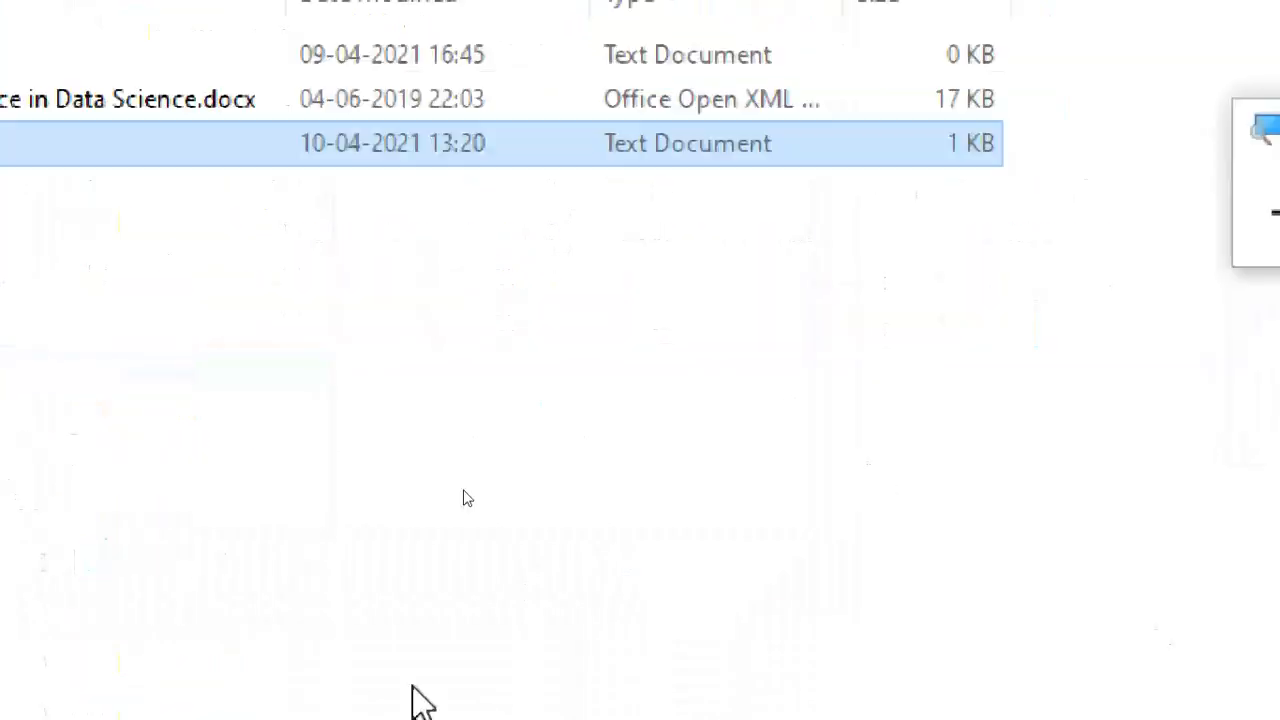
Open sf1.txt's Properties on the Security tab and start editing permissions.
{"action": "left_click", "coordinate": [310, 240]}
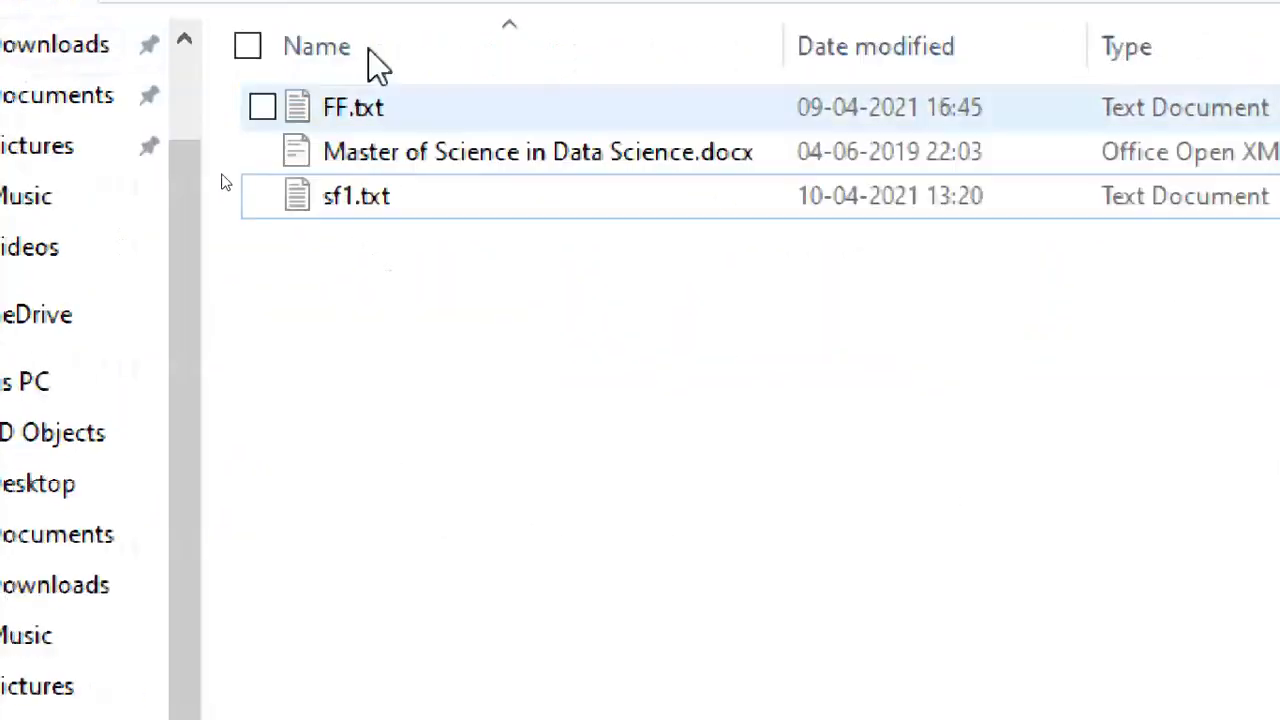
{"action": "left_click", "coordinate": [393, 272]}
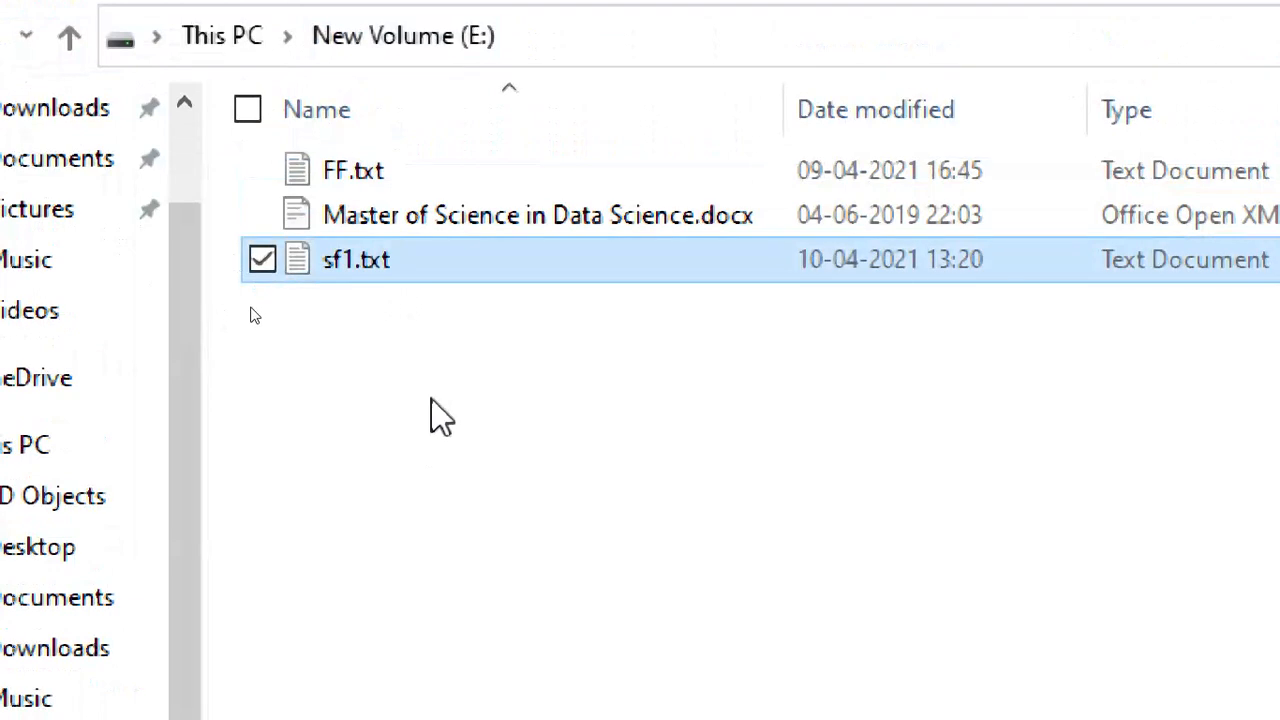
{"action": "right_click", "coordinate": [395, 262]}
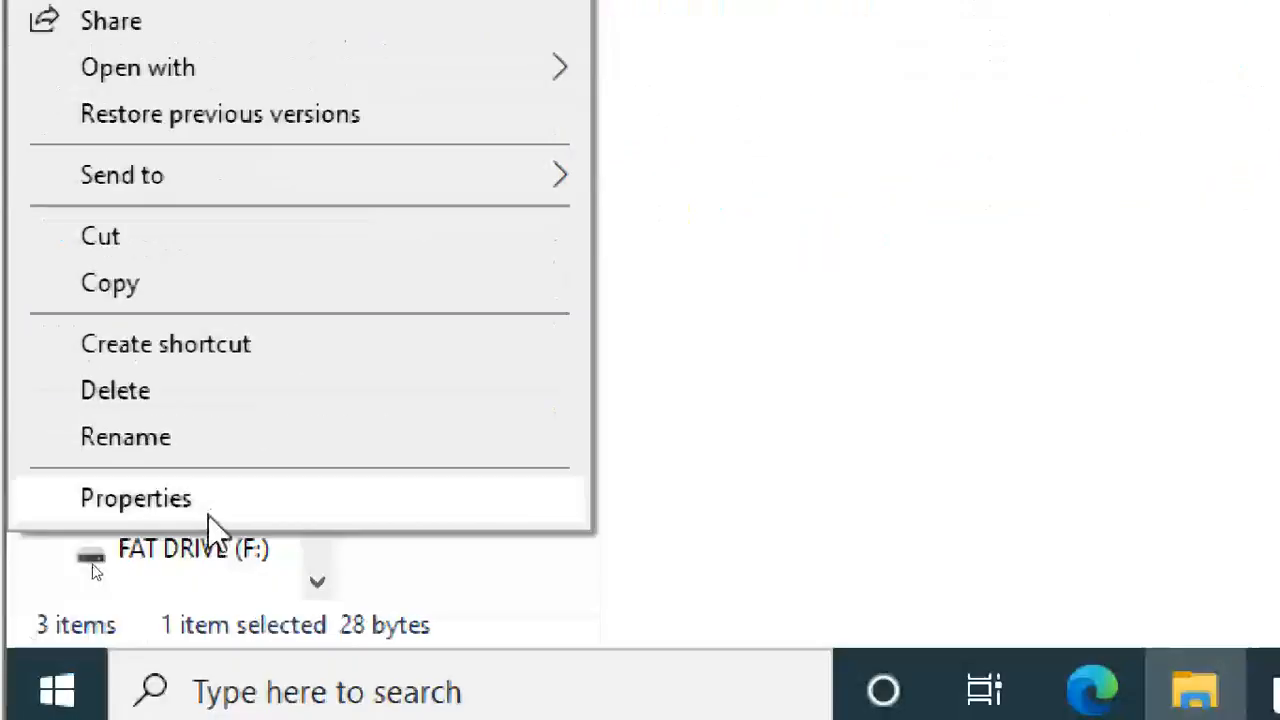
{"action": "left_click", "coordinate": [405, 515]}
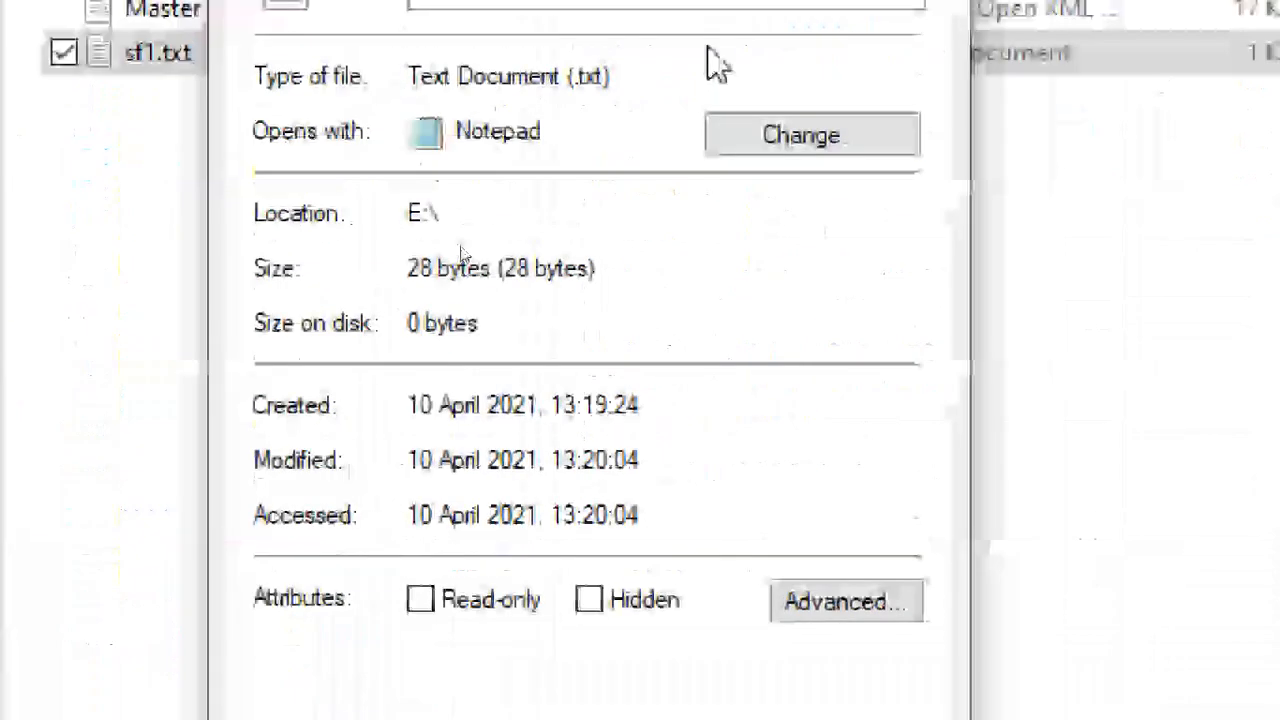
{"action": "left_click", "coordinate": [388, 66]}
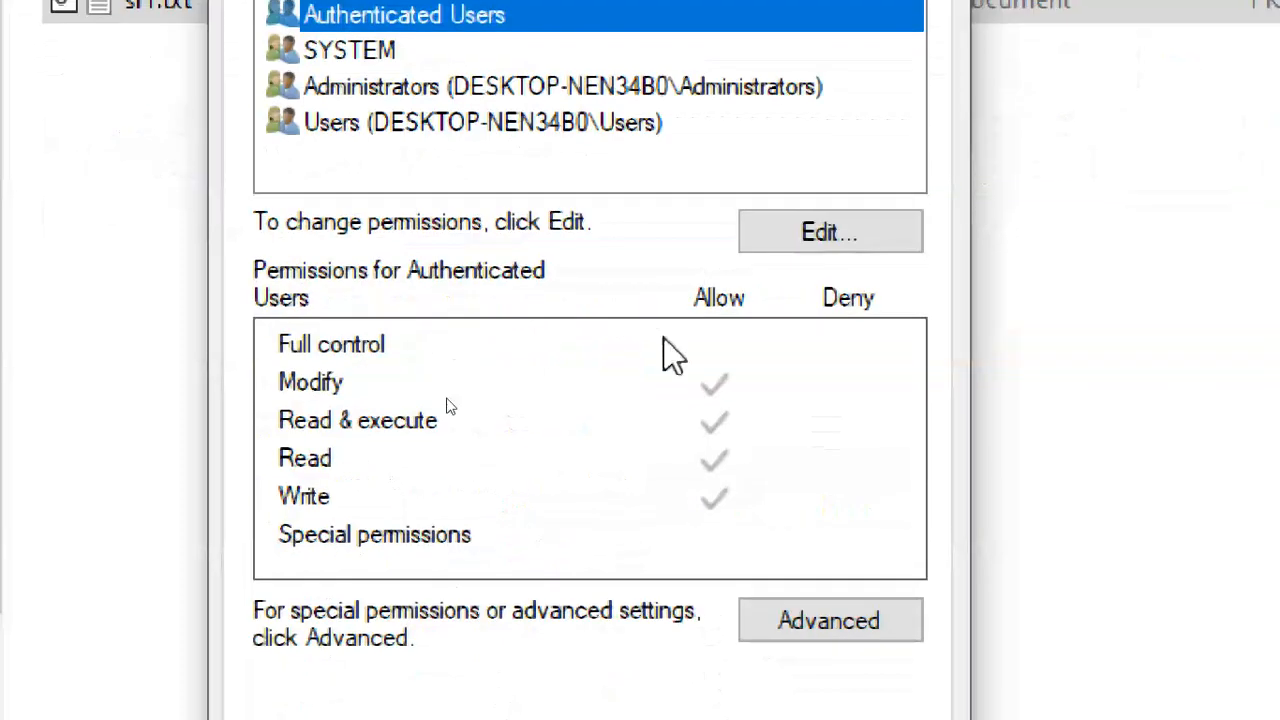
{"action": "left_click", "coordinate": [795, 452]}
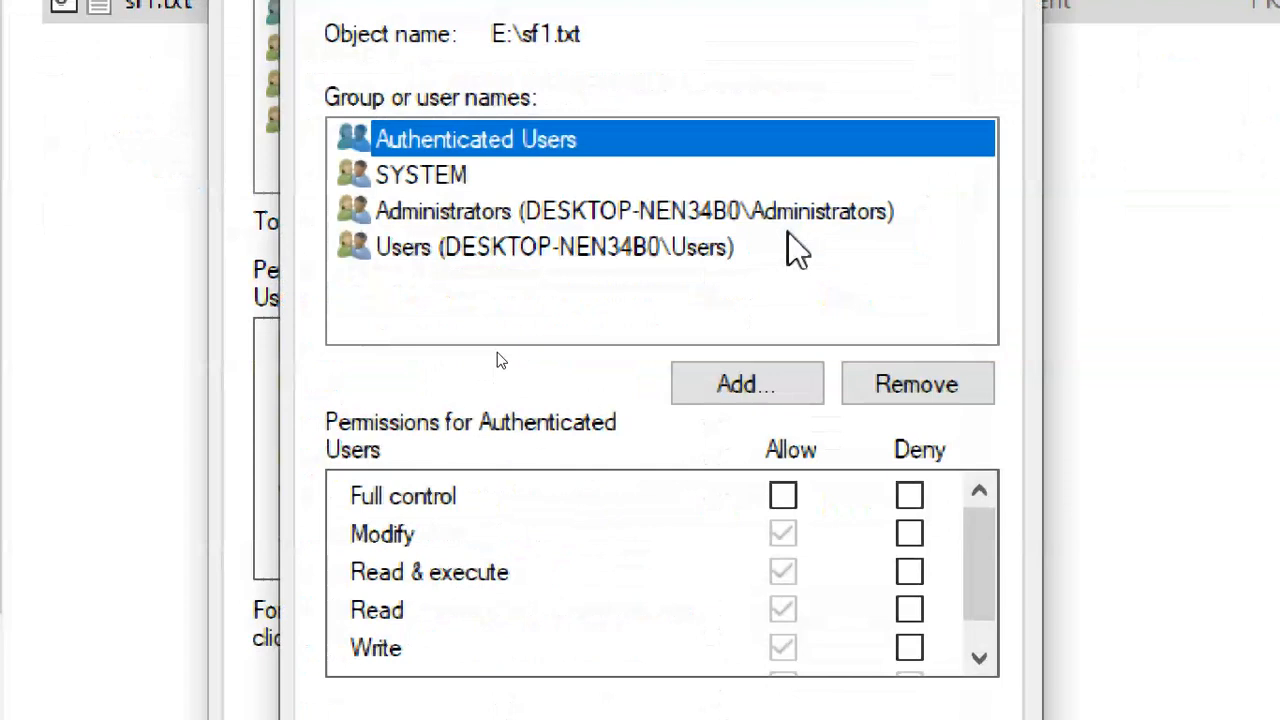
Add student2 via Check Names and select it in the permission list.
{"action": "left_click", "coordinate": [572, 322]}
{"action": "left_click", "coordinate": [755, 392]}
{"action": "type", "text": "student2"}
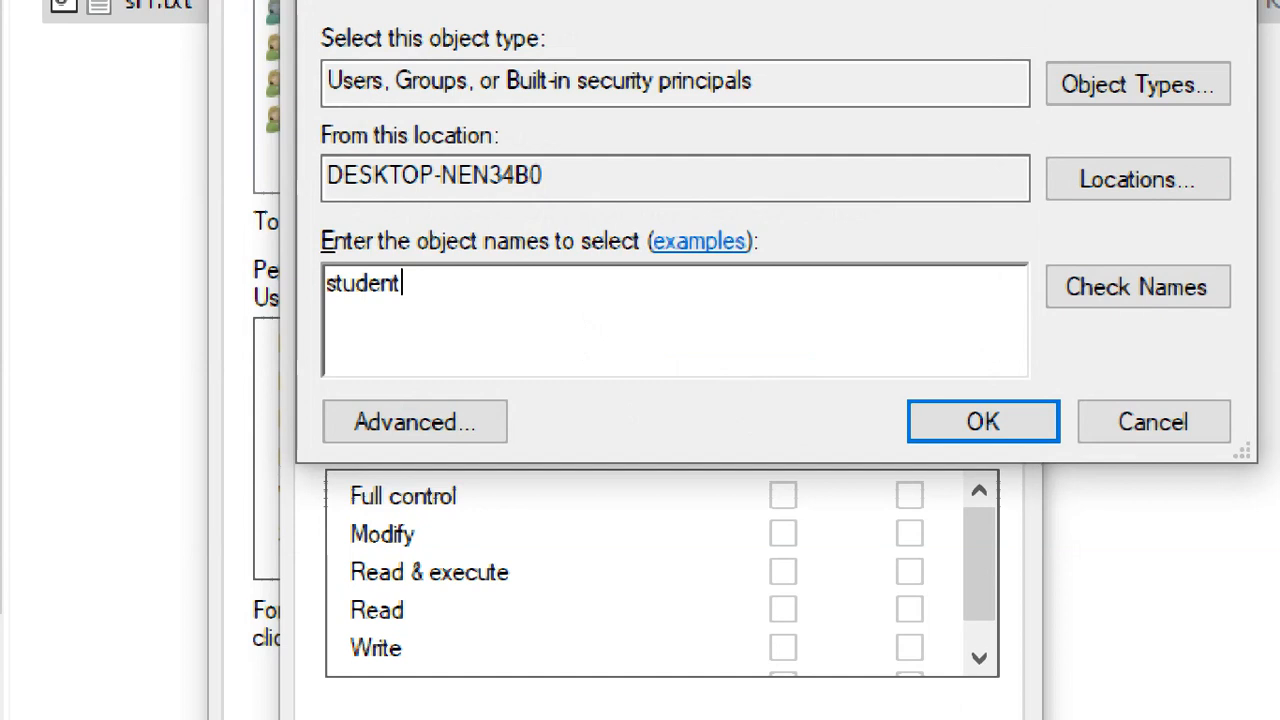
{"action": "left_click", "coordinate": [1152, 300]}
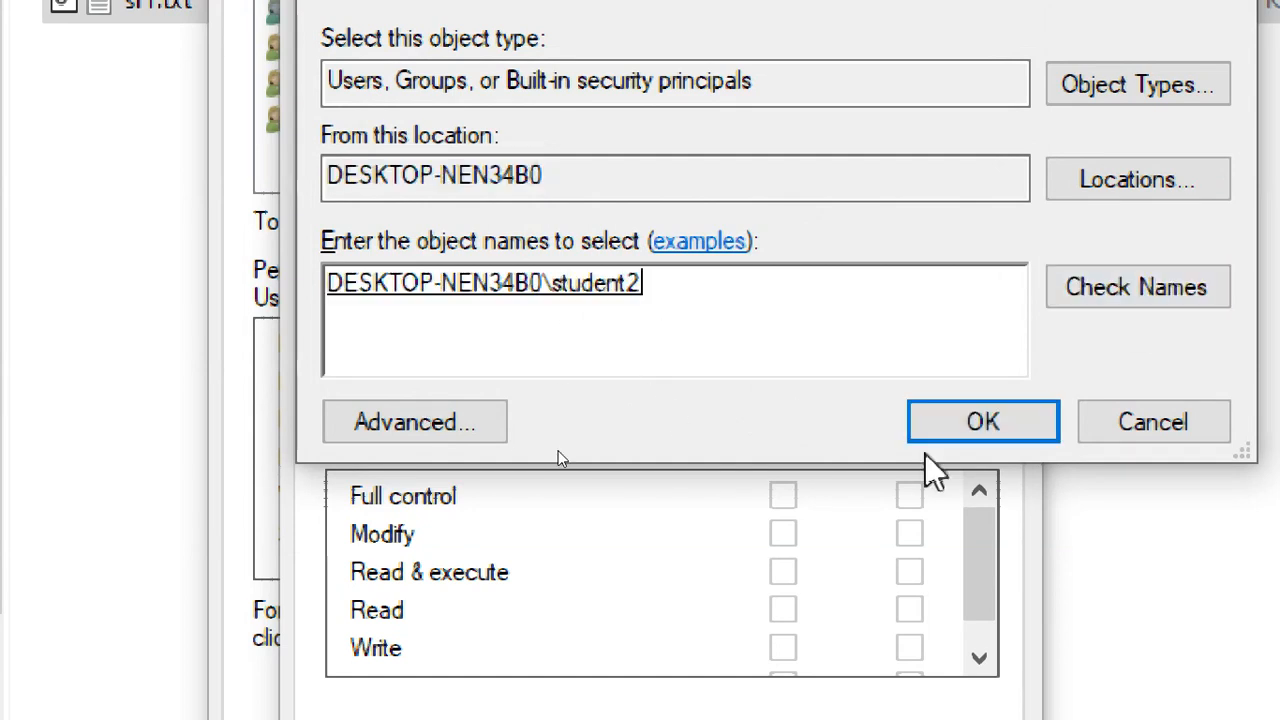
{"action": "left_click", "coordinate": [935, 425]}
{"action": "left_click", "coordinate": [478, 247]}
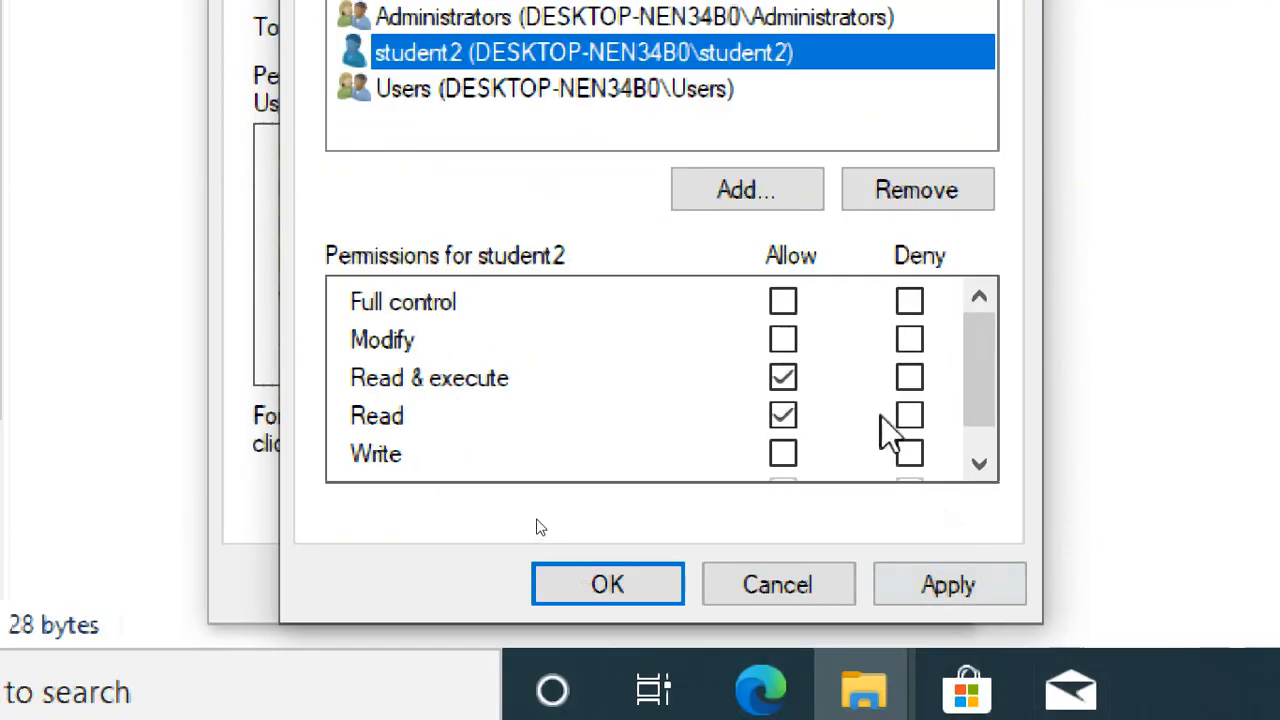
Deny Write for student2, leaving Read & execute and Read allowed.
{"action": "left_click", "coordinate": [785, 378]}
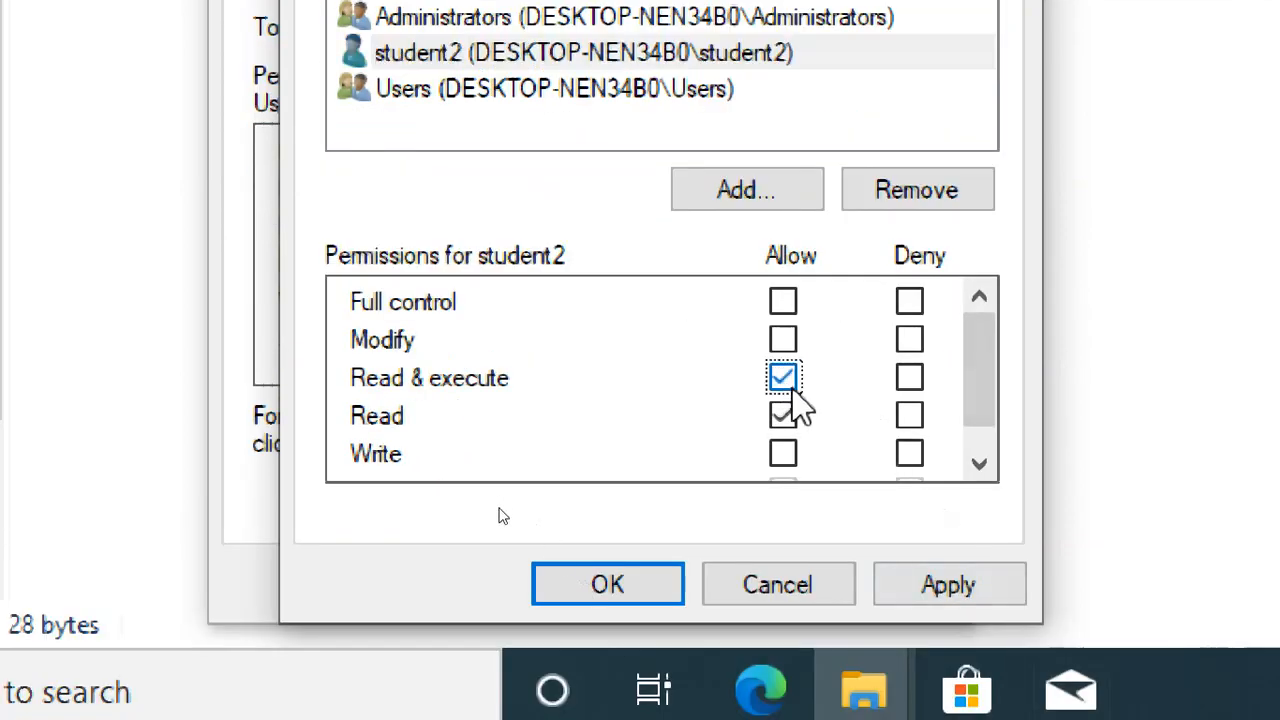
{"action": "left_click", "coordinate": [909, 455]}
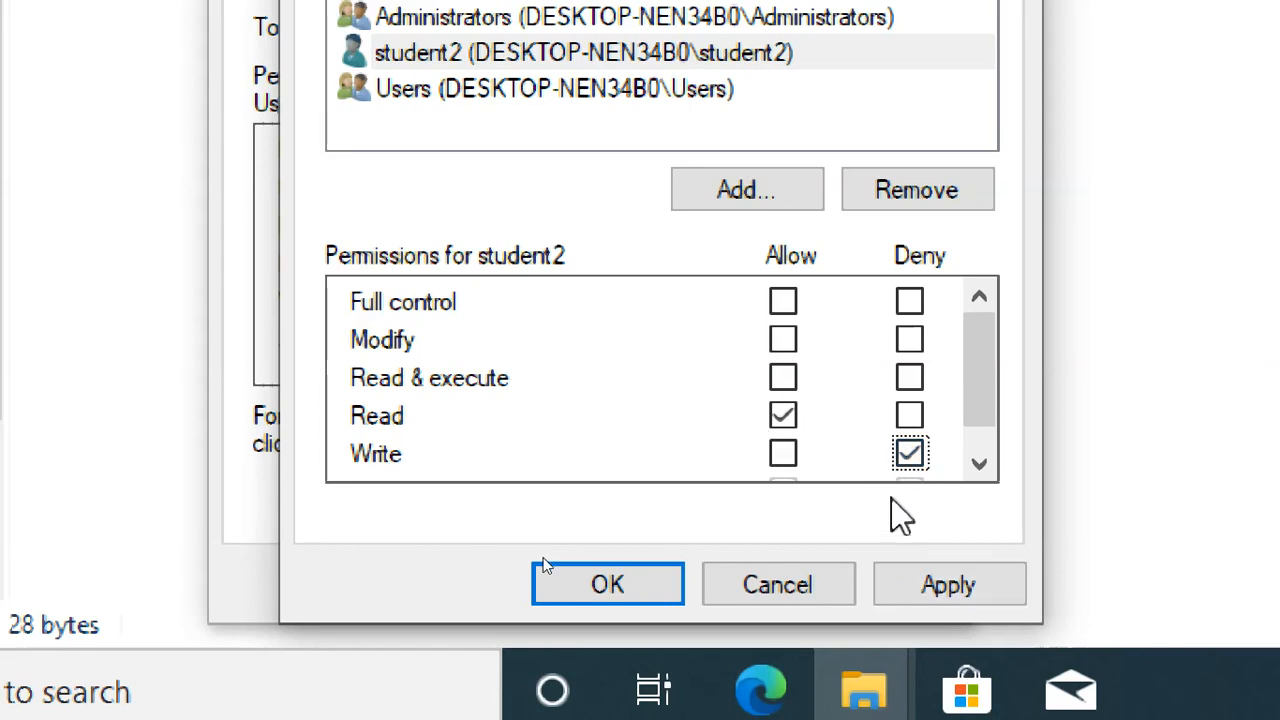
{"action": "left_click", "coordinate": [785, 376]}
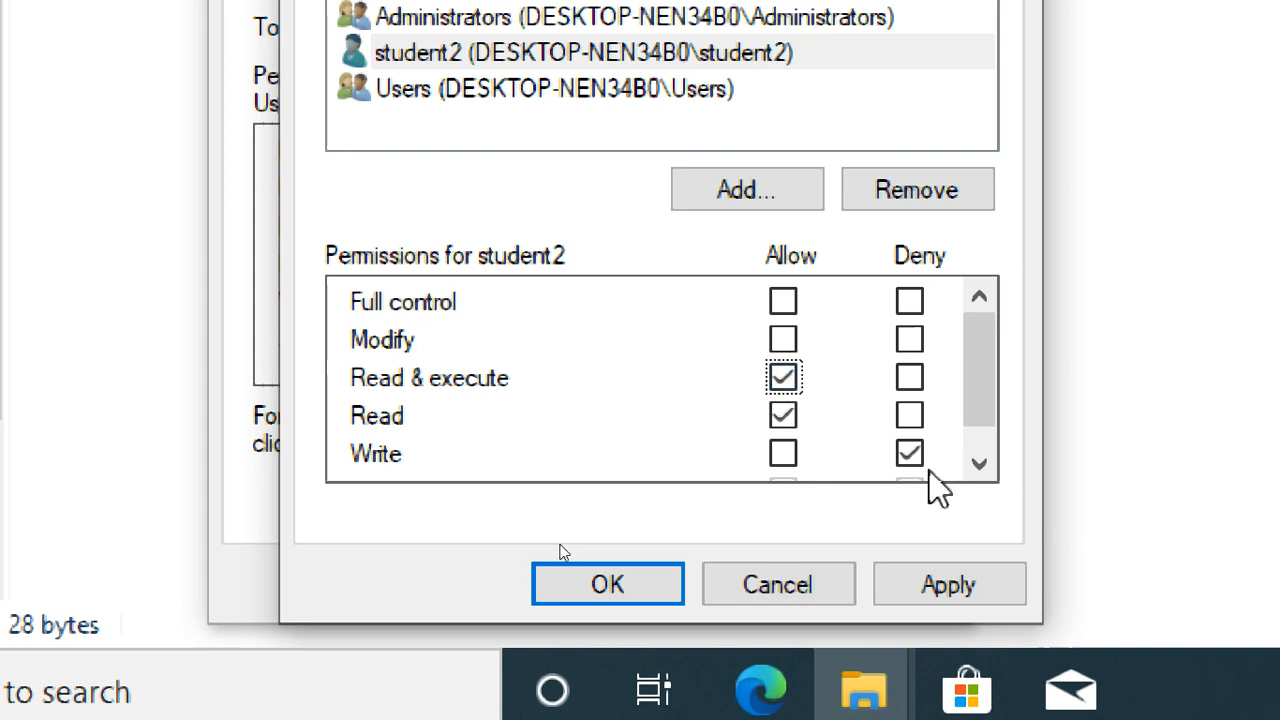
{"action": "left_click", "coordinate": [784, 385]}
{"action": "left_click", "coordinate": [788, 382]}
{"action": "left_click", "coordinate": [786, 382]}
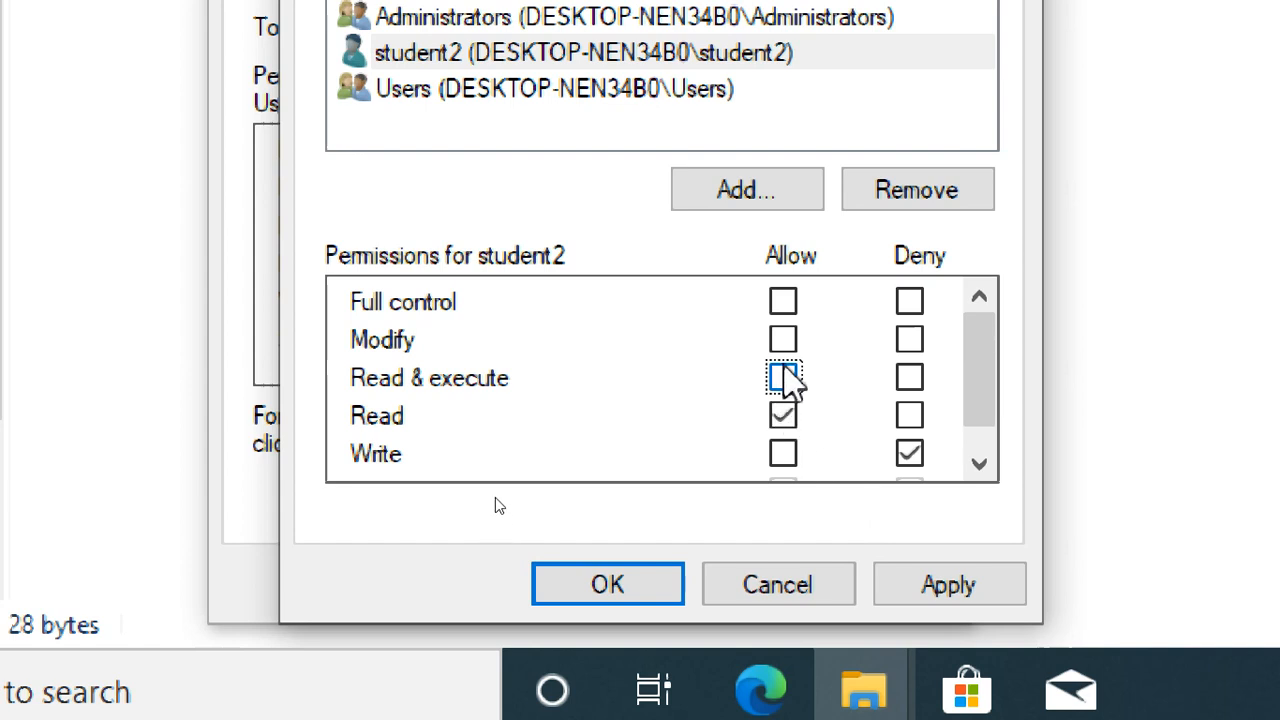
{"action": "left_click", "coordinate": [786, 384]}
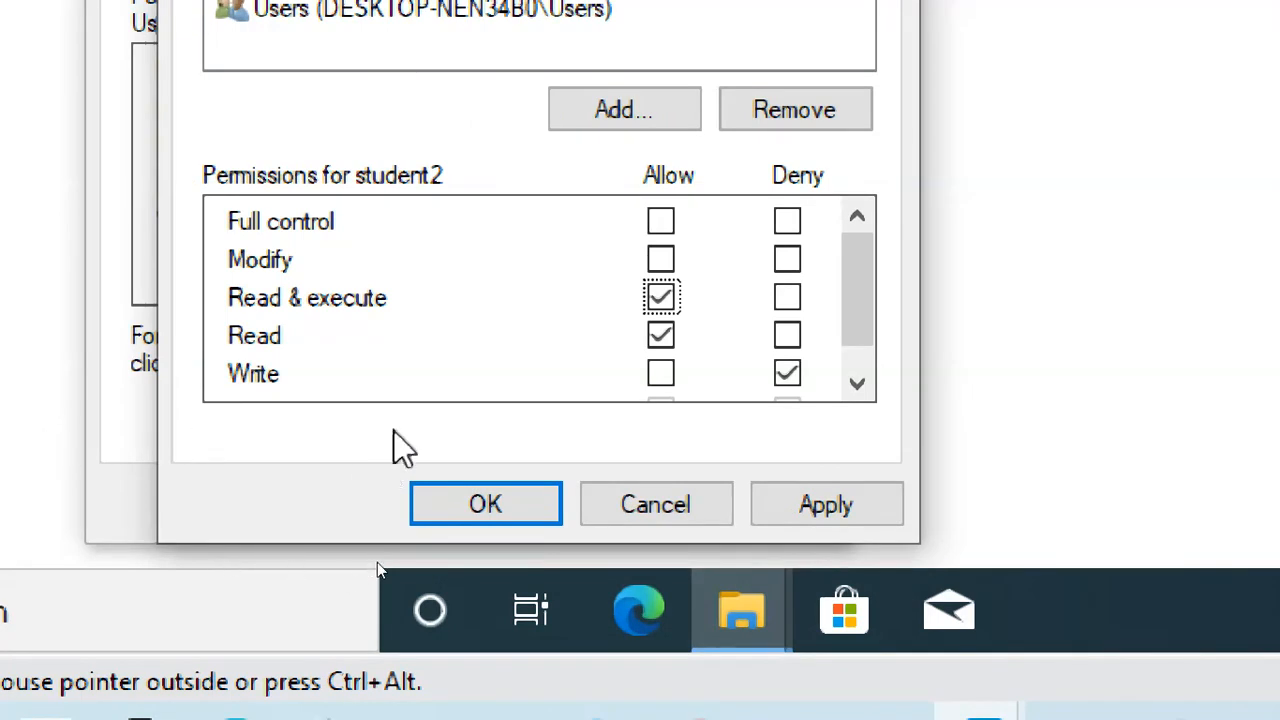
Cancel both permission dialogs and reopen sf1.txt's Properties on the Security tab.
{"action": "left_click", "coordinate": [659, 500]}
{"action": "left_click", "coordinate": [628, 490]}
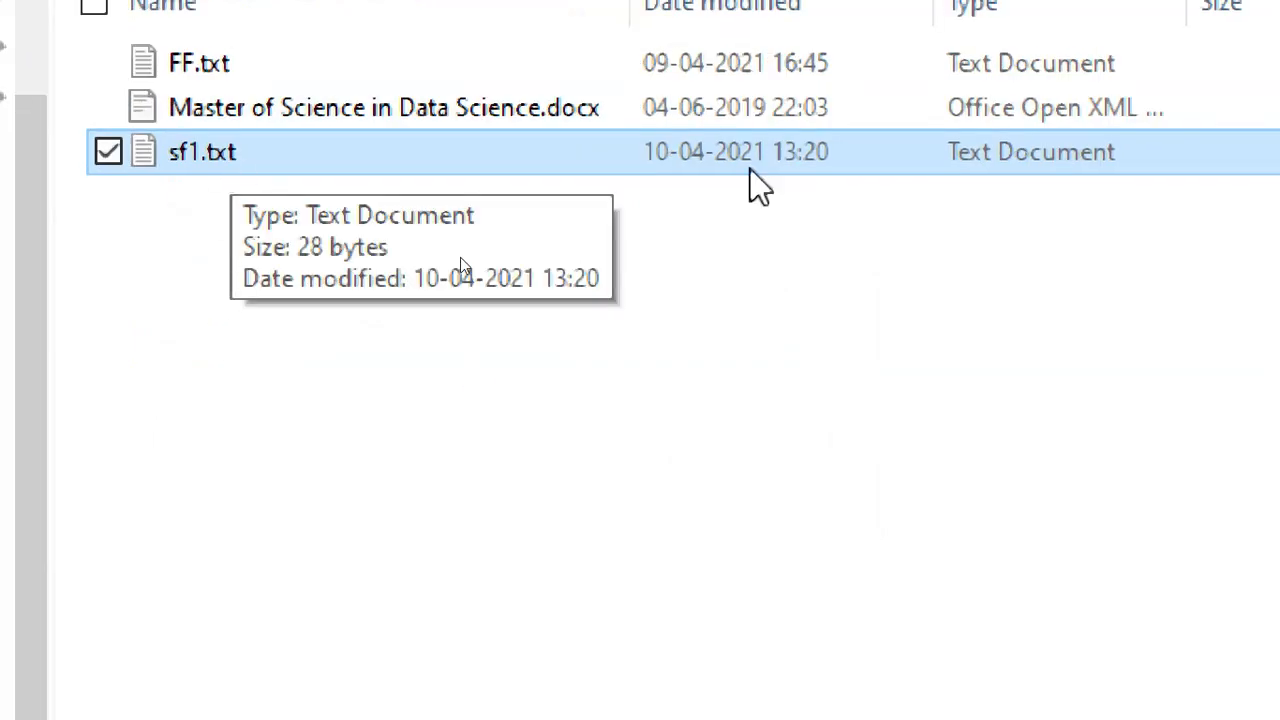
{"action": "right_click", "coordinate": [490, 185]}
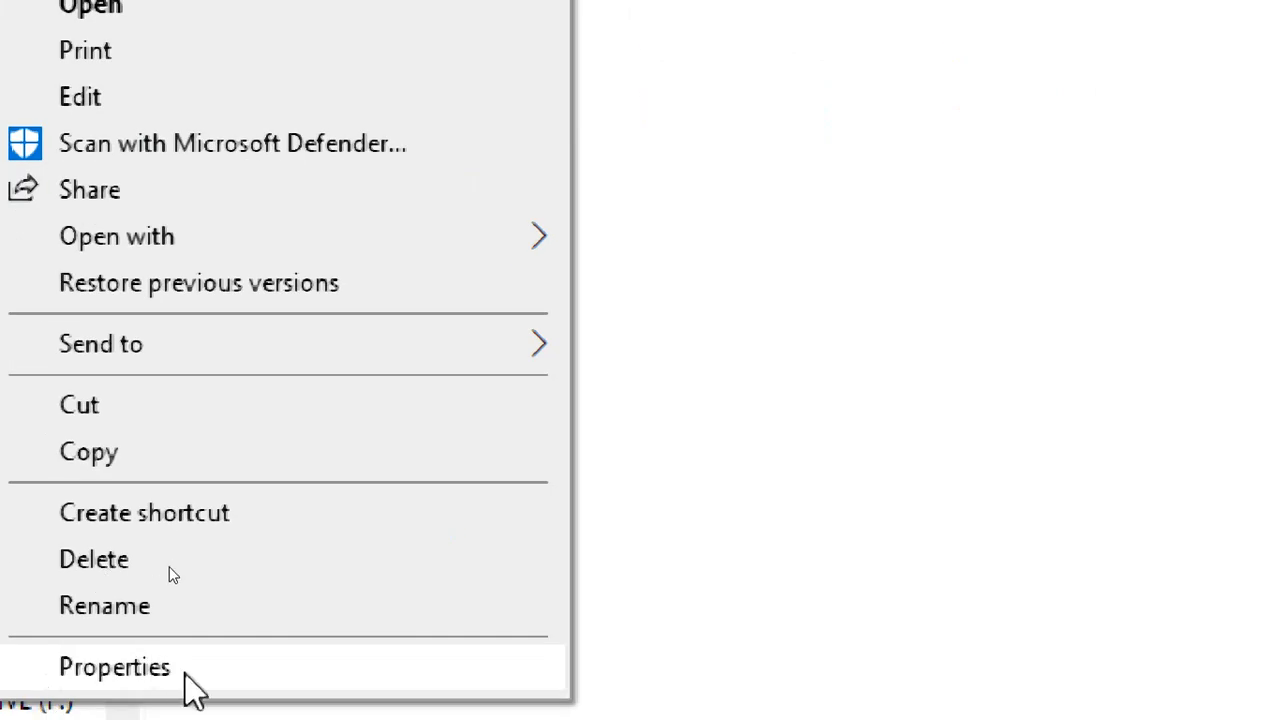
{"action": "left_click", "coordinate": [187, 665]}
{"action": "left_click", "coordinate": [391, 123]}
{"action": "left_click_drag", "start_coordinate": [391, 123], "coordinate": [294, 120]}
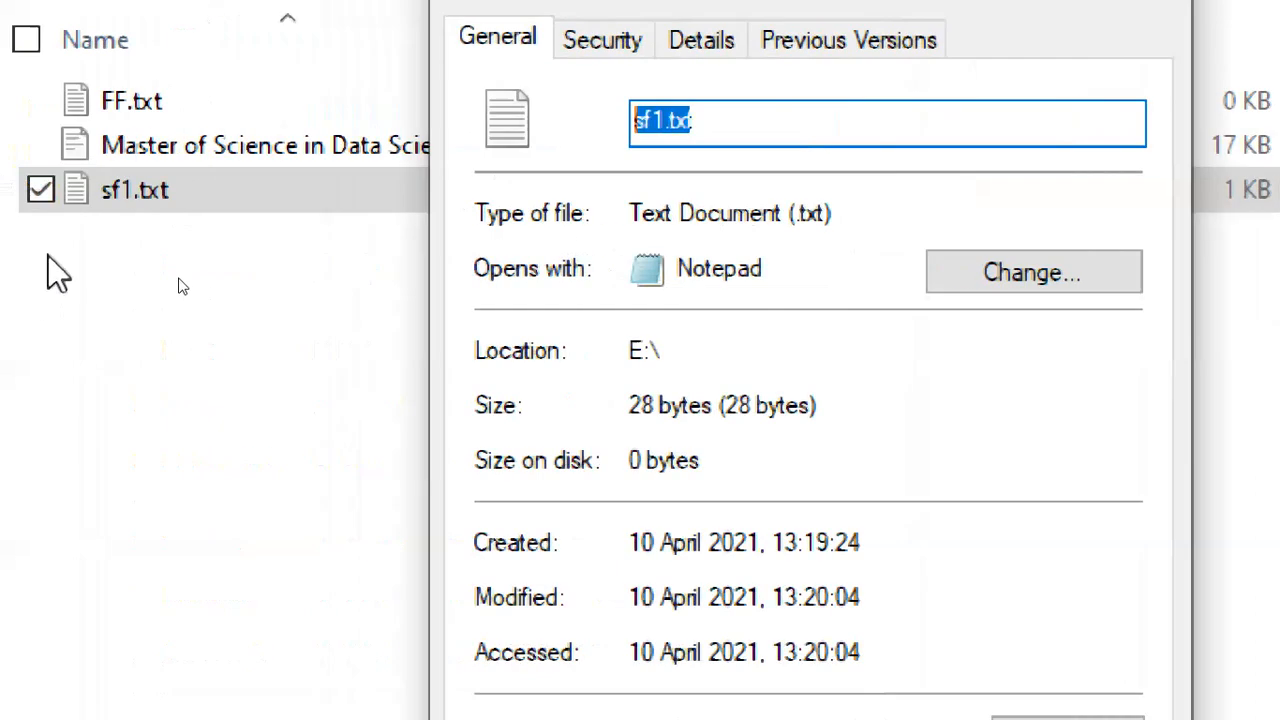
{"action": "left_click", "coordinate": [743, 128]}
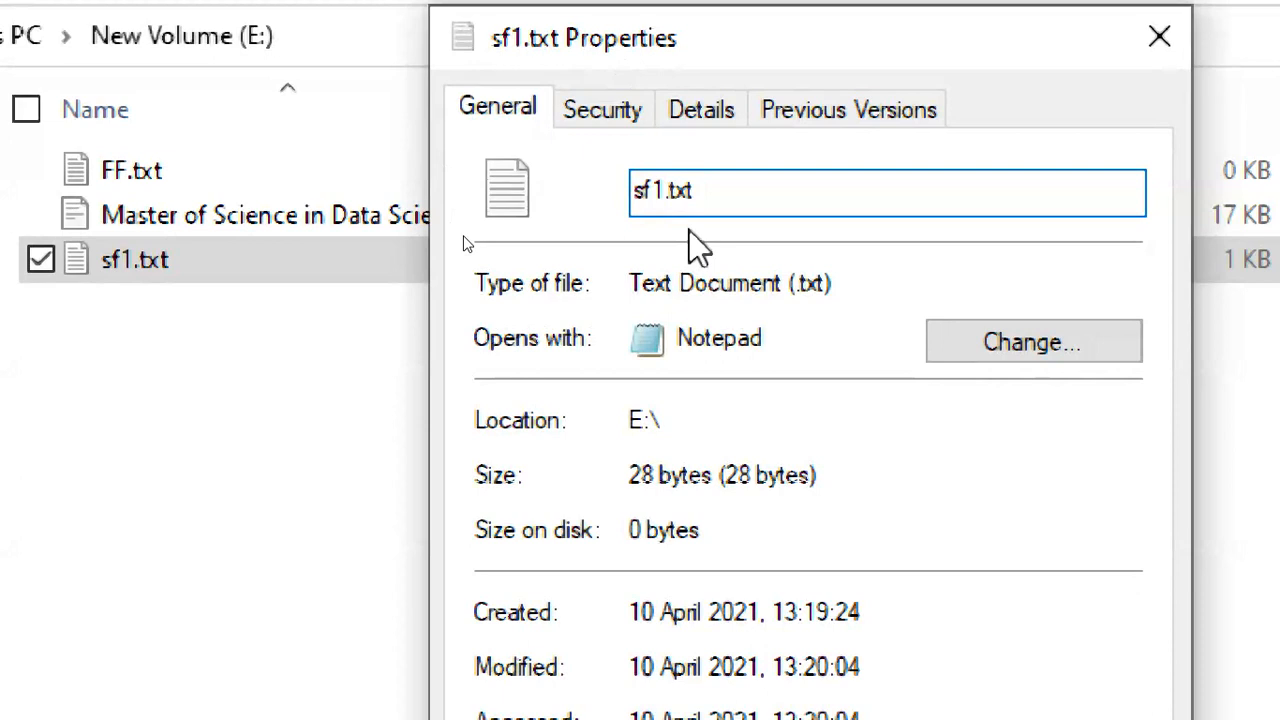
{"action": "left_click", "coordinate": [630, 112]}
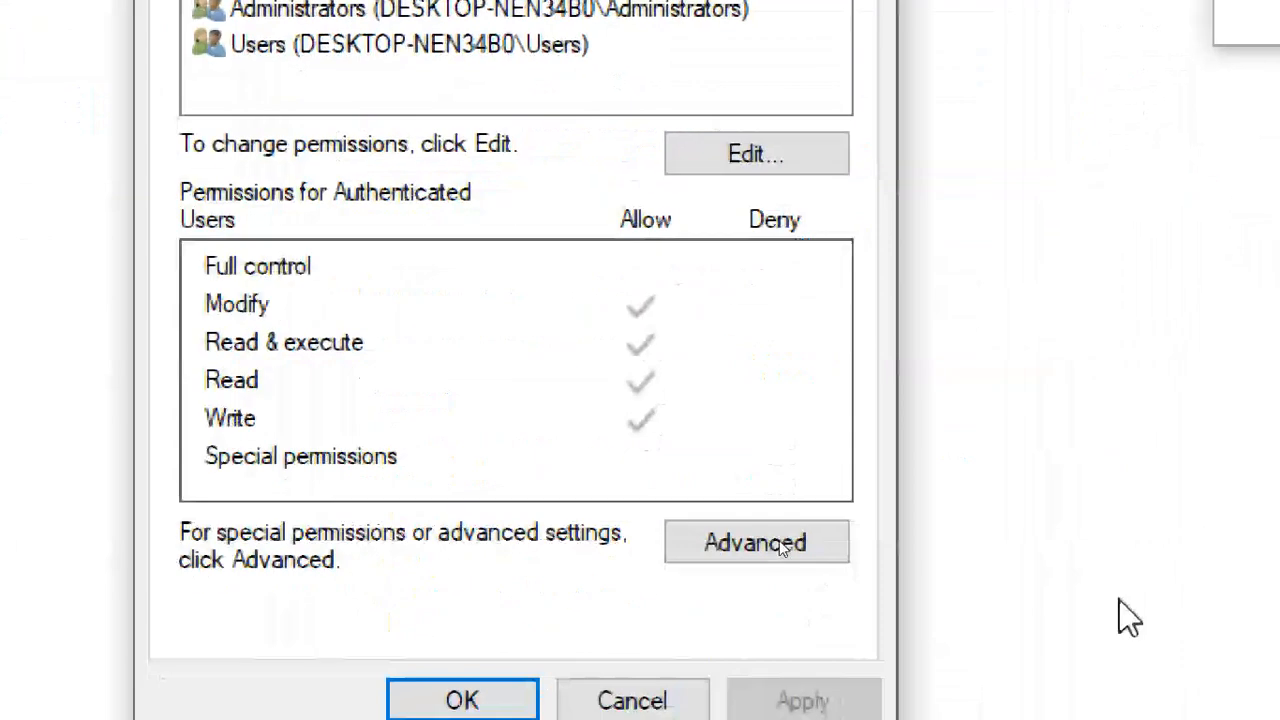
Open the permissions editor and user picker, then cancel back out.
{"action": "left_click", "coordinate": [757, 158]}
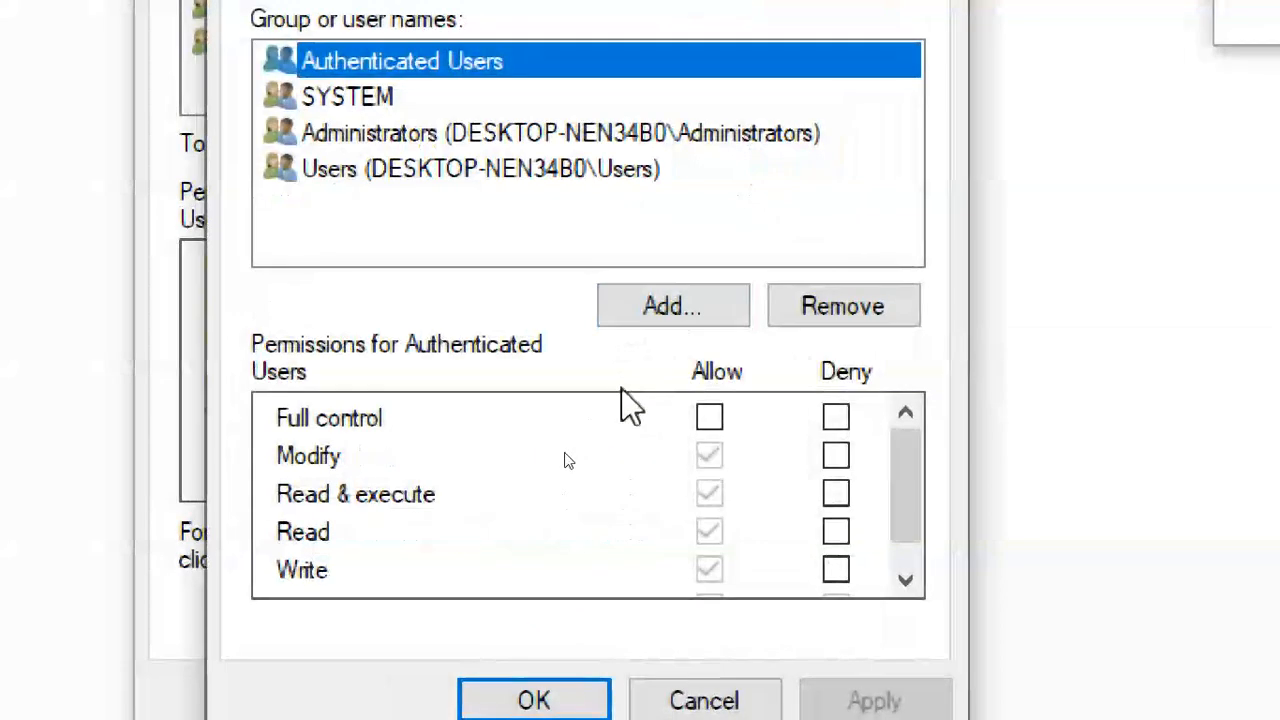
{"action": "left_click", "coordinate": [636, 306]}
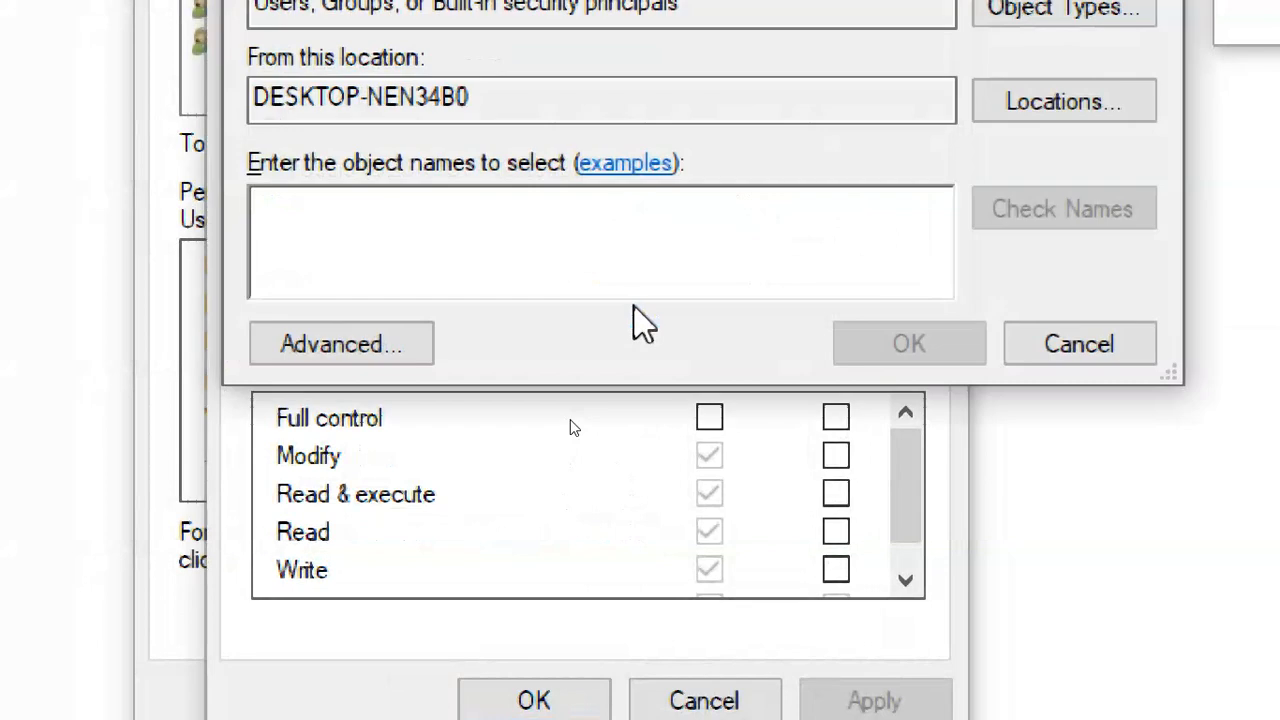
{"action": "left_click", "coordinate": [1068, 350]}
{"action": "left_click", "coordinate": [700, 566]}
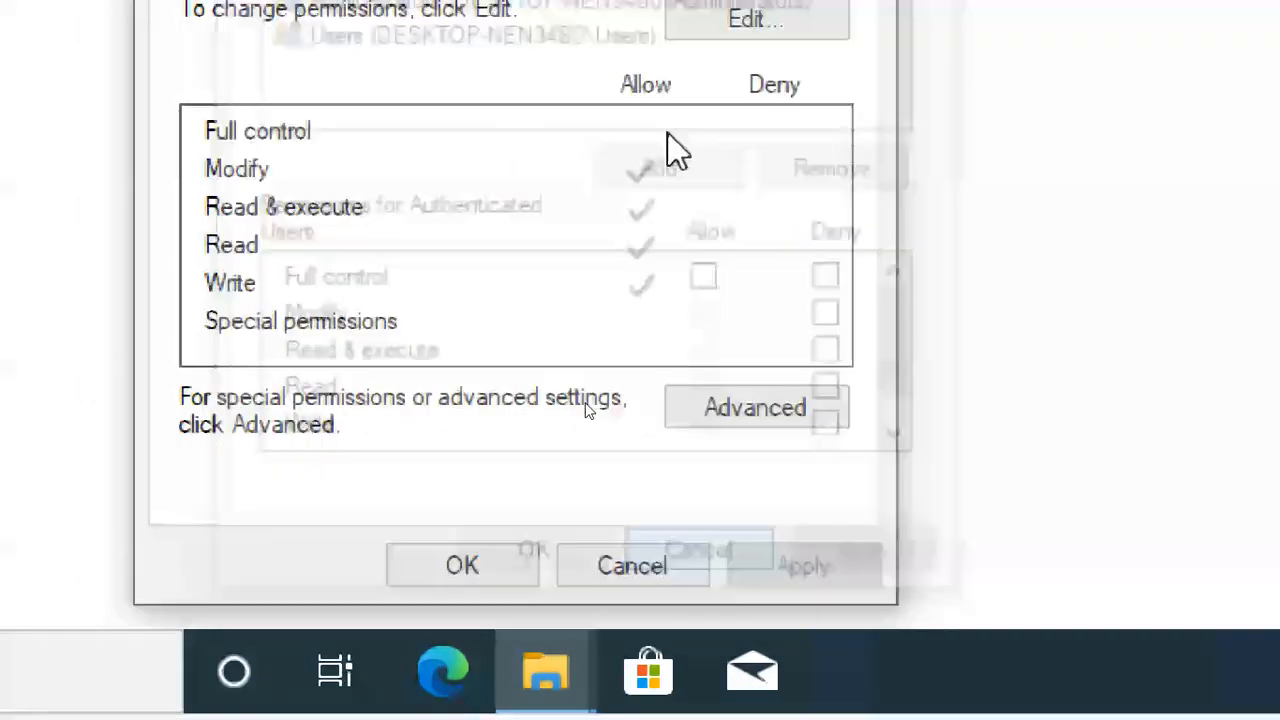
Pick student2 from the full local user list via Advanced and Find Now.
{"action": "left_click", "coordinate": [697, 280]}
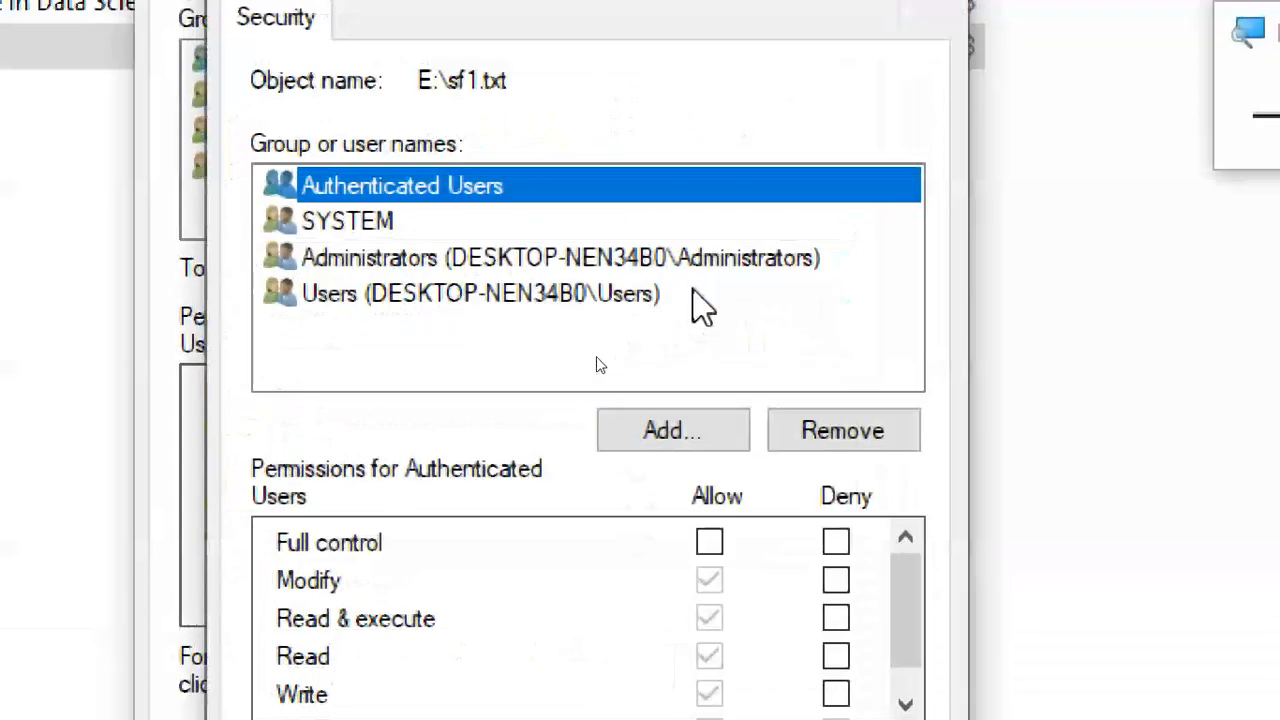
{"action": "left_click", "coordinate": [661, 430]}
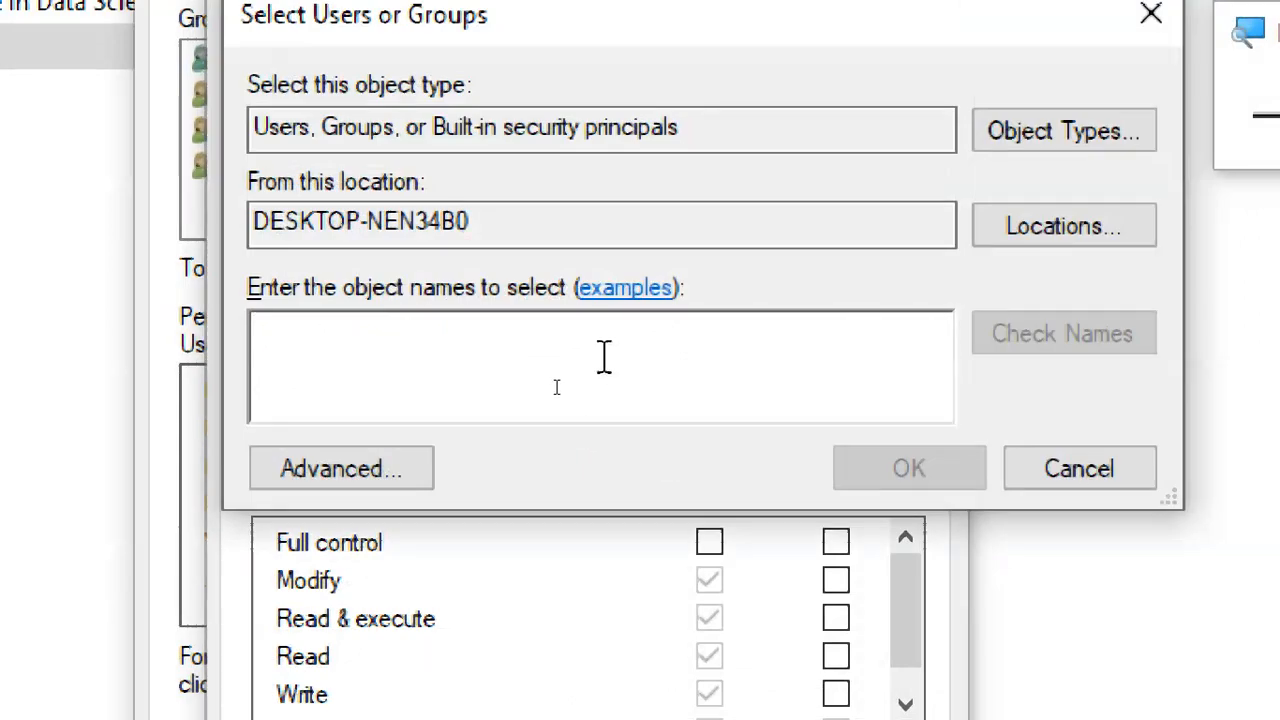
{"action": "left_click", "coordinate": [428, 468]}
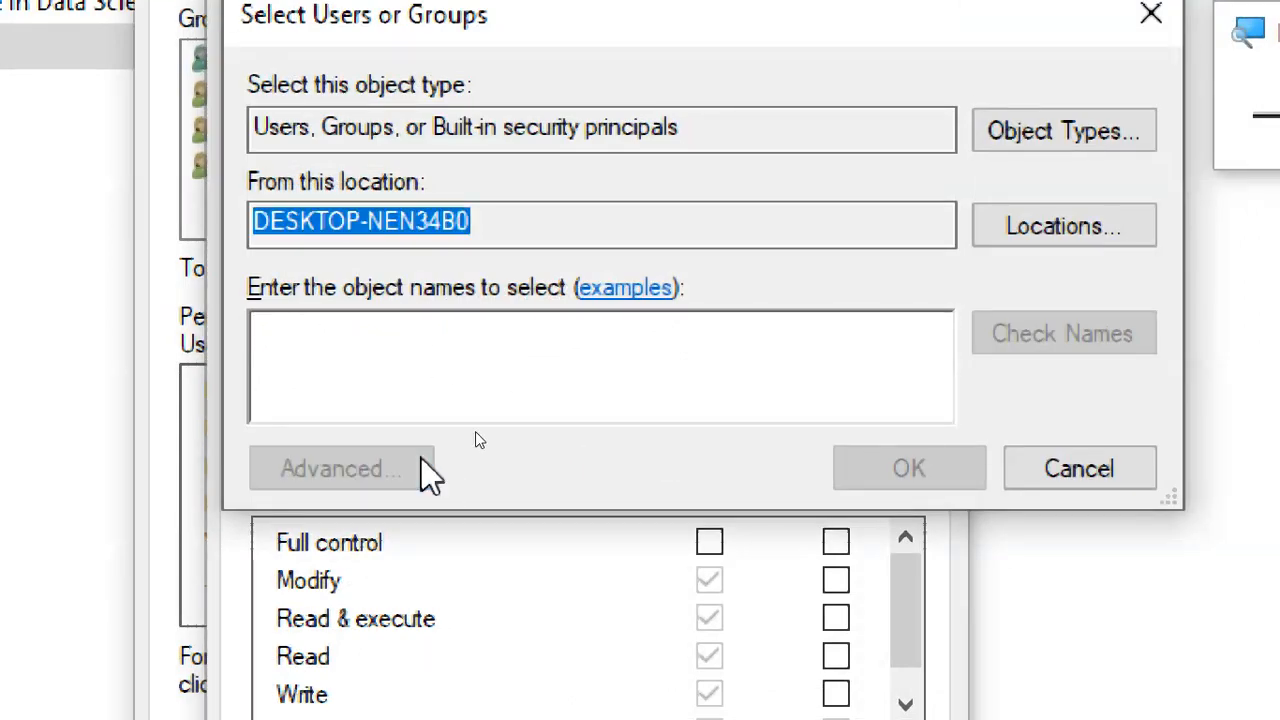
{"action": "left_click", "coordinate": [1060, 114]}
{"action": "scroll", "coordinate": [250, 425], "scroll_direction": "down", "scroll_amount": 15}
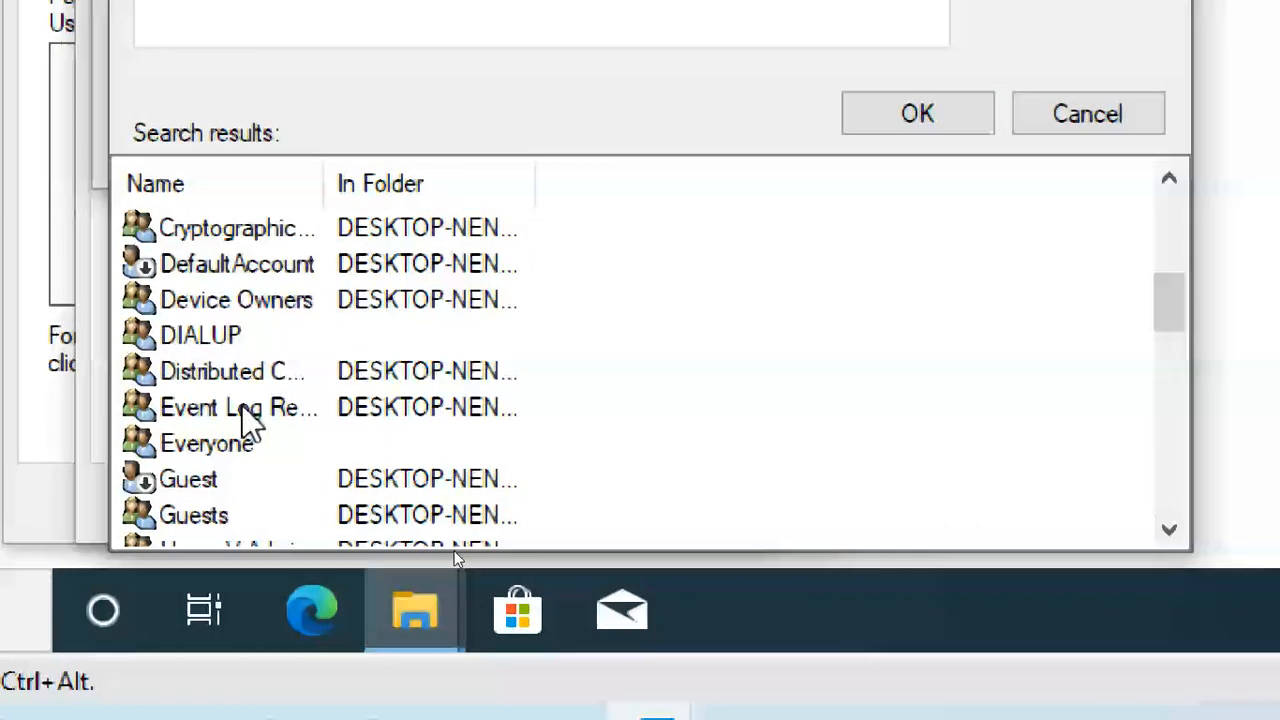
{"action": "scroll", "coordinate": [290, 340], "scroll_direction": "down", "scroll_amount": 2}
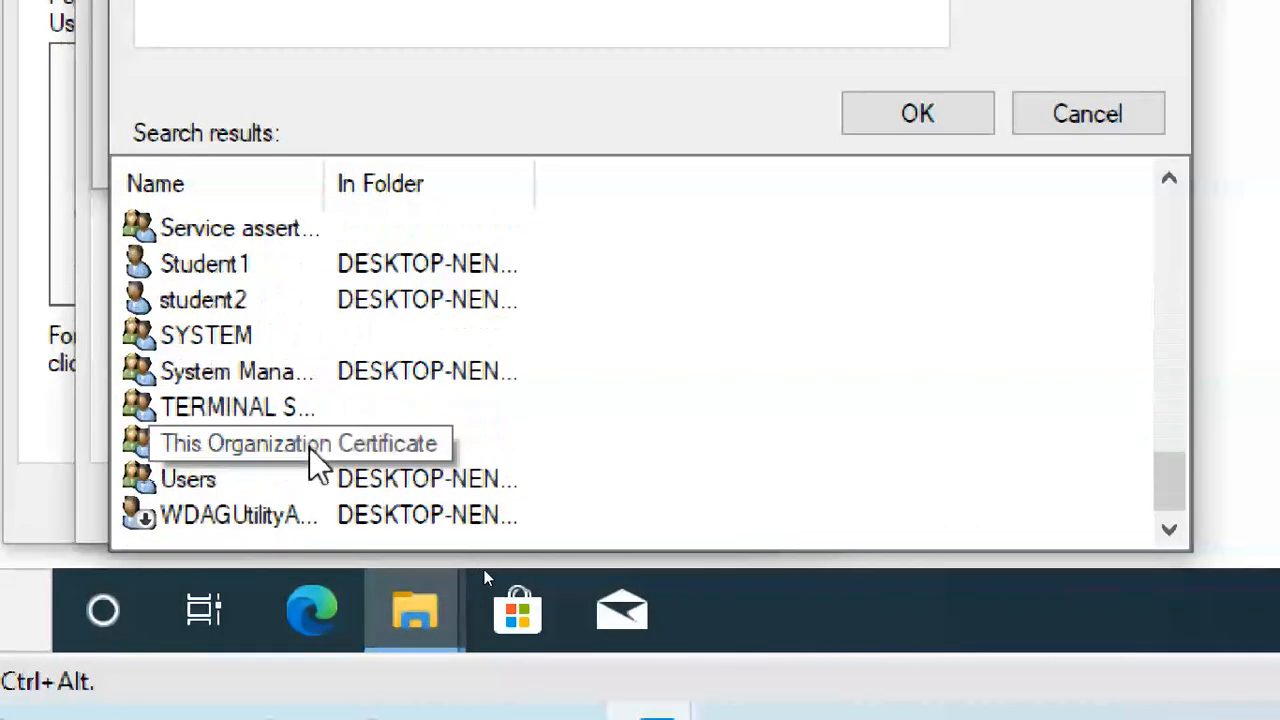
{"action": "left_click", "coordinate": [240, 300]}
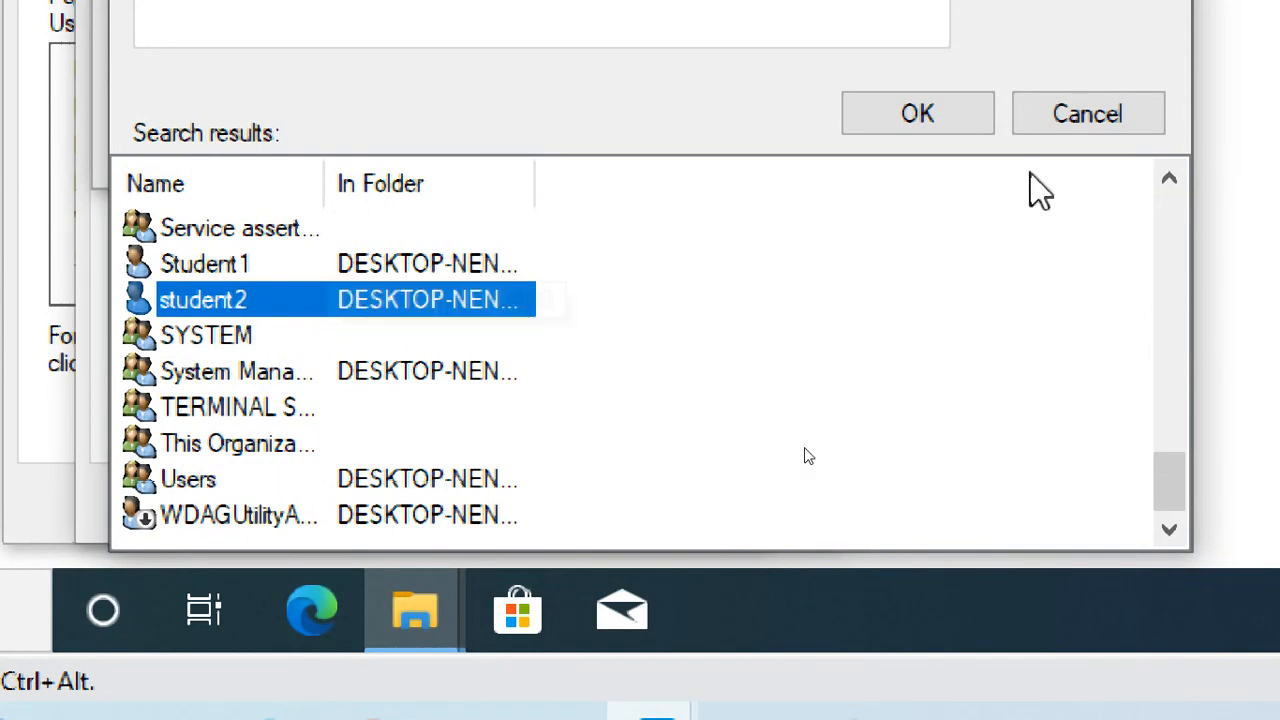
{"action": "left_click", "coordinate": [962, 128]}
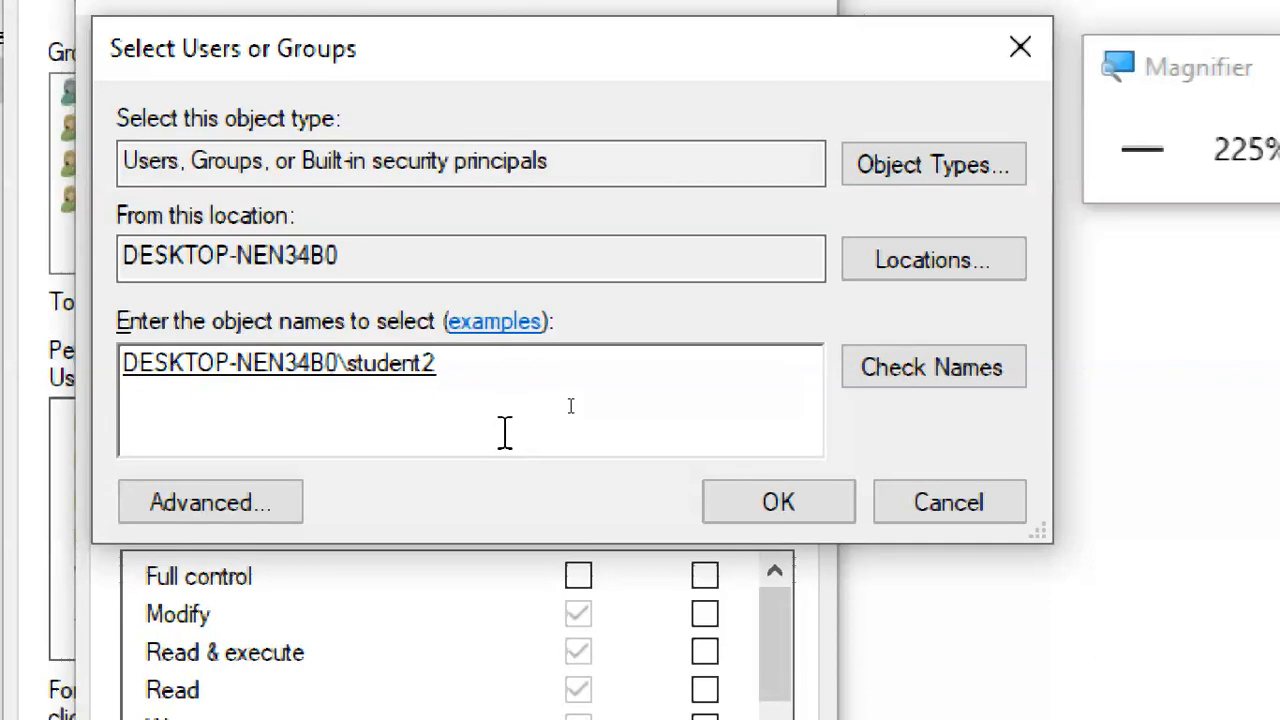
Add student2, deny it Write, apply, accept the deny warning and close the editor.
{"action": "left_click", "coordinate": [728, 505]}
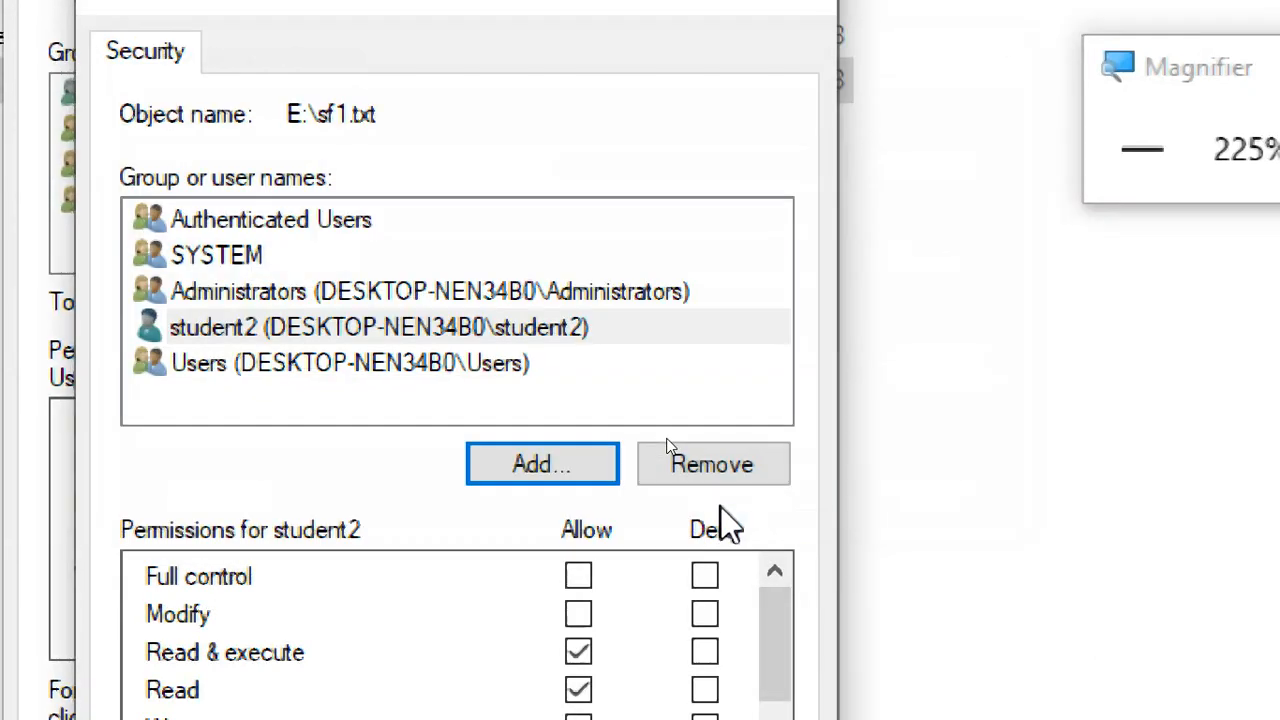
{"action": "left_click", "coordinate": [212, 300]}
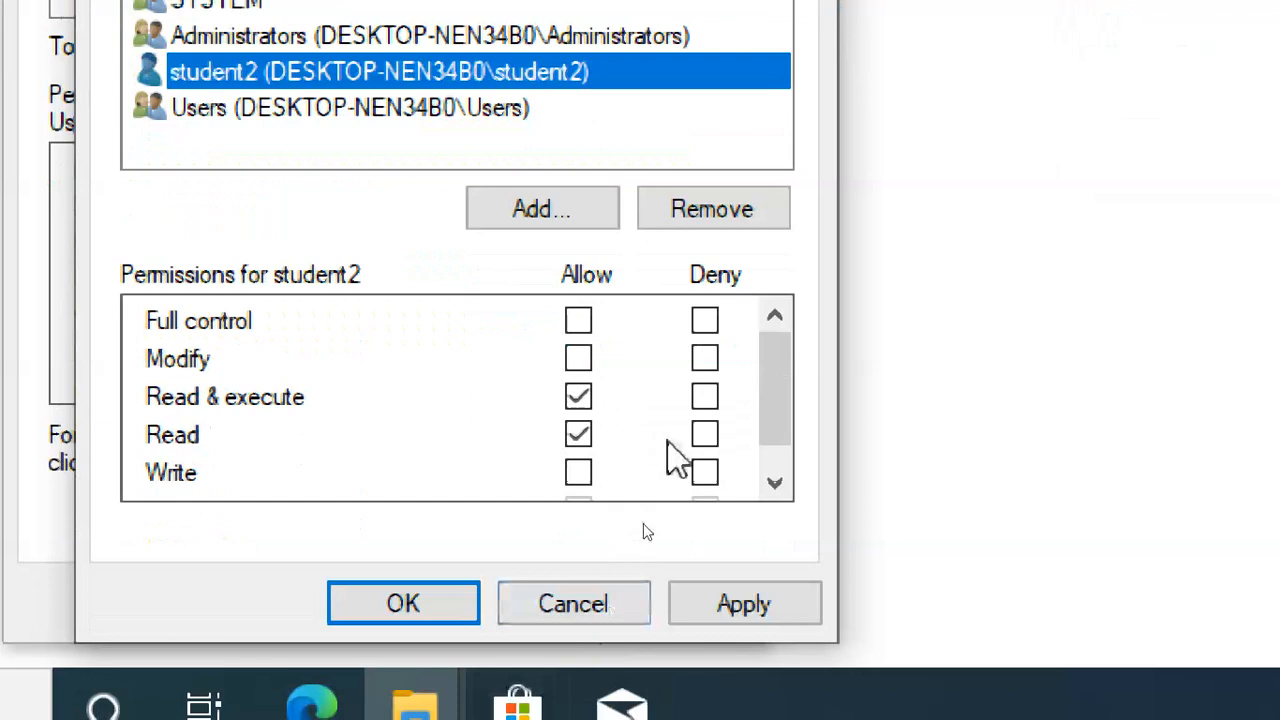
{"action": "left_click", "coordinate": [704, 473]}
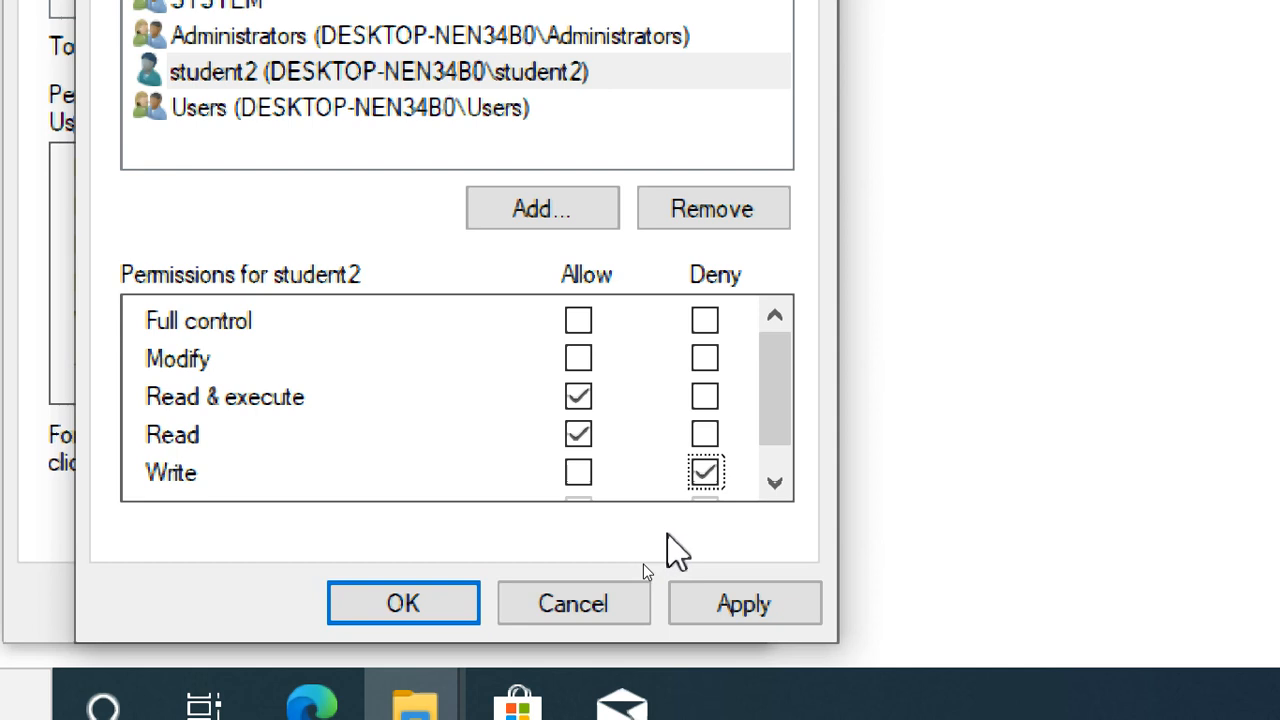
{"action": "left_click_drag", "start_coordinate": [774, 395], "coordinate": [791, 468]}
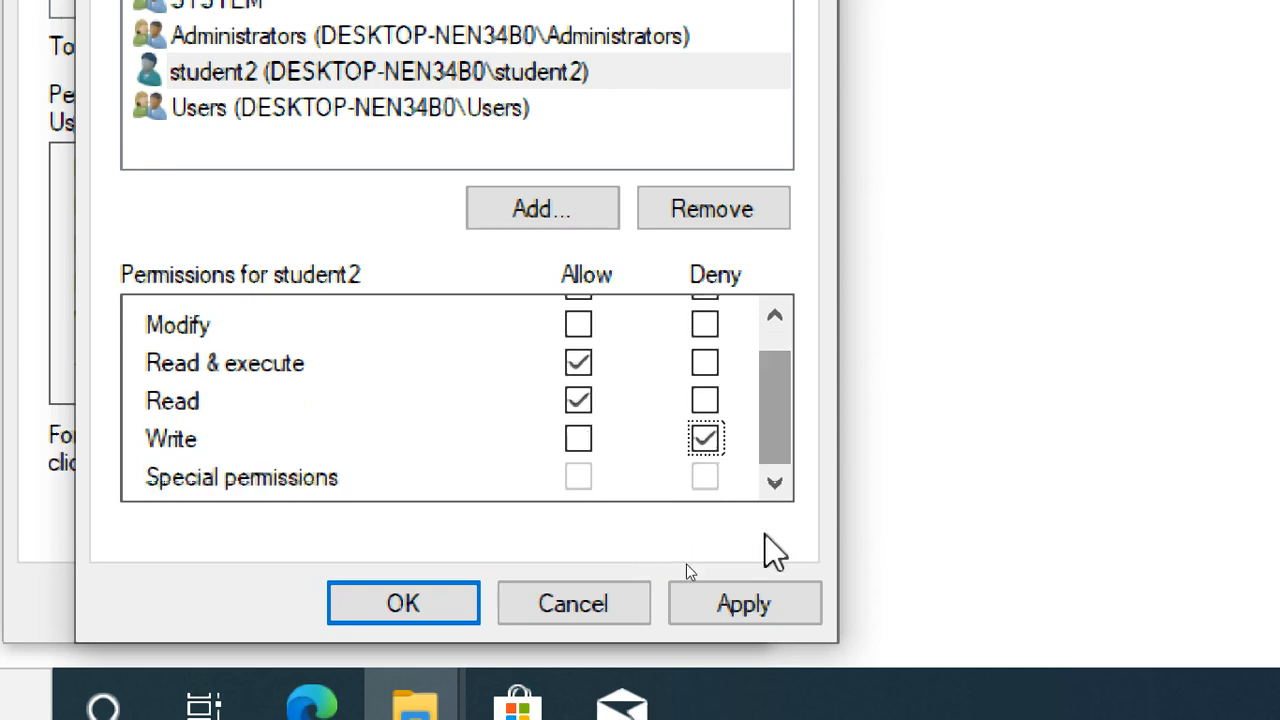
{"action": "left_click", "coordinate": [757, 592]}
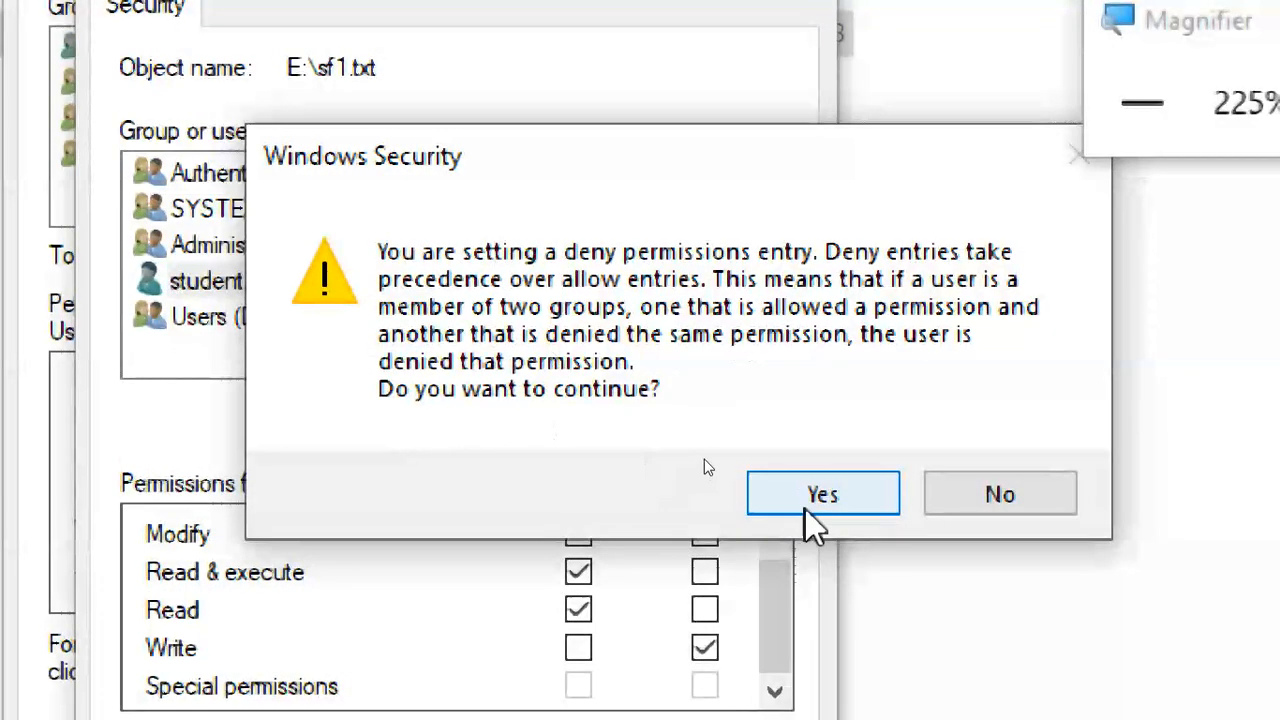
{"action": "left_click", "coordinate": [812, 500]}
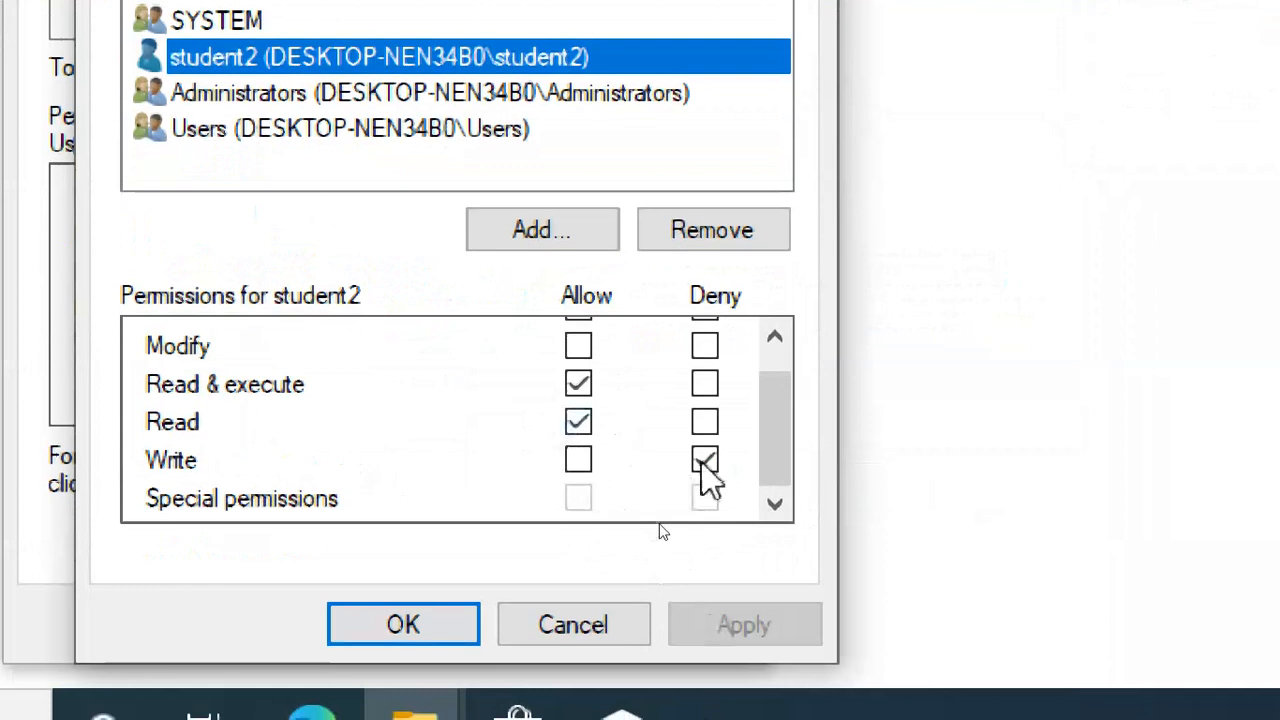
{"action": "left_click", "coordinate": [421, 624]}
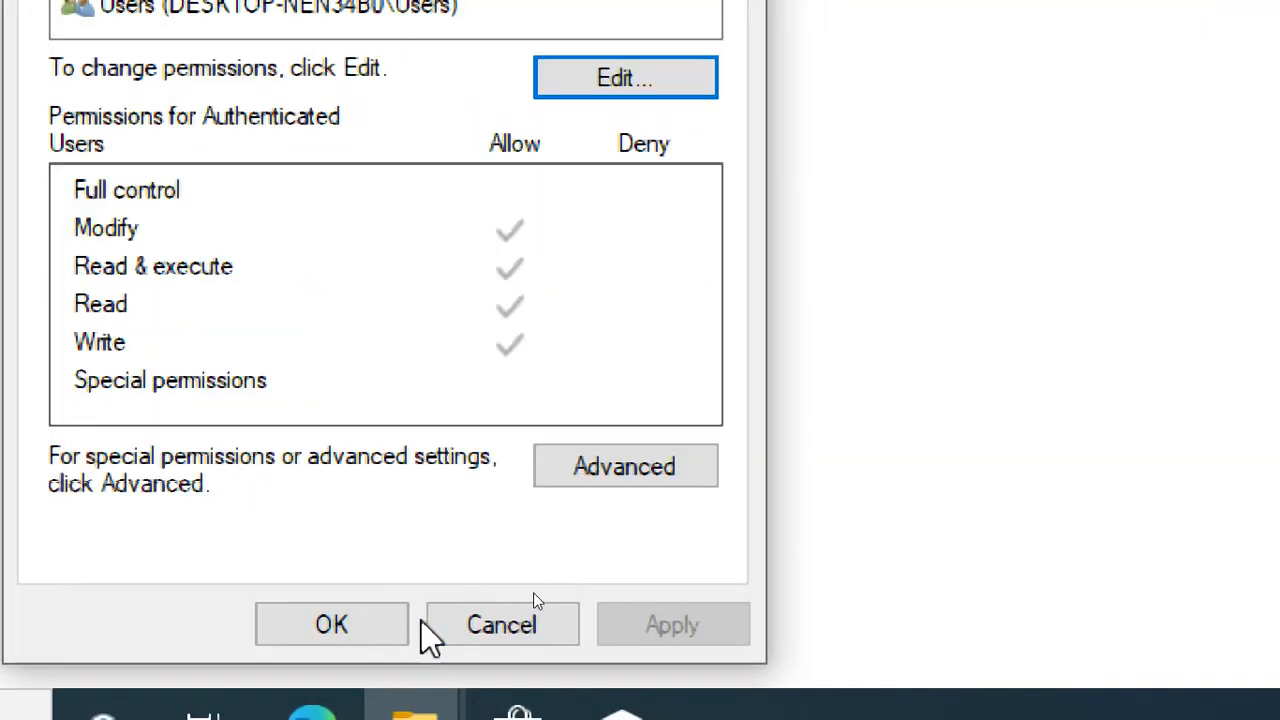
Review student2's permissions on sf1.txt: Read allowed, Write denied.
{"action": "left_click", "coordinate": [243, 182]}
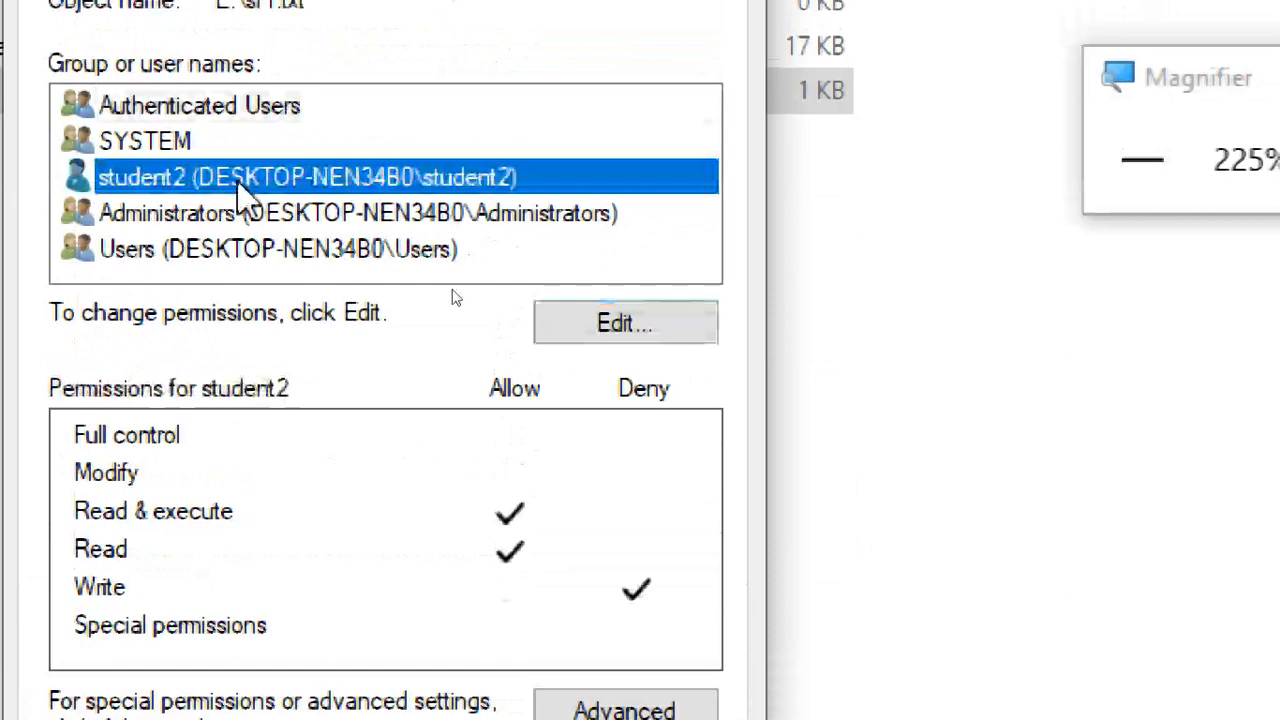
{"action": "left_click", "coordinate": [250, 549]}
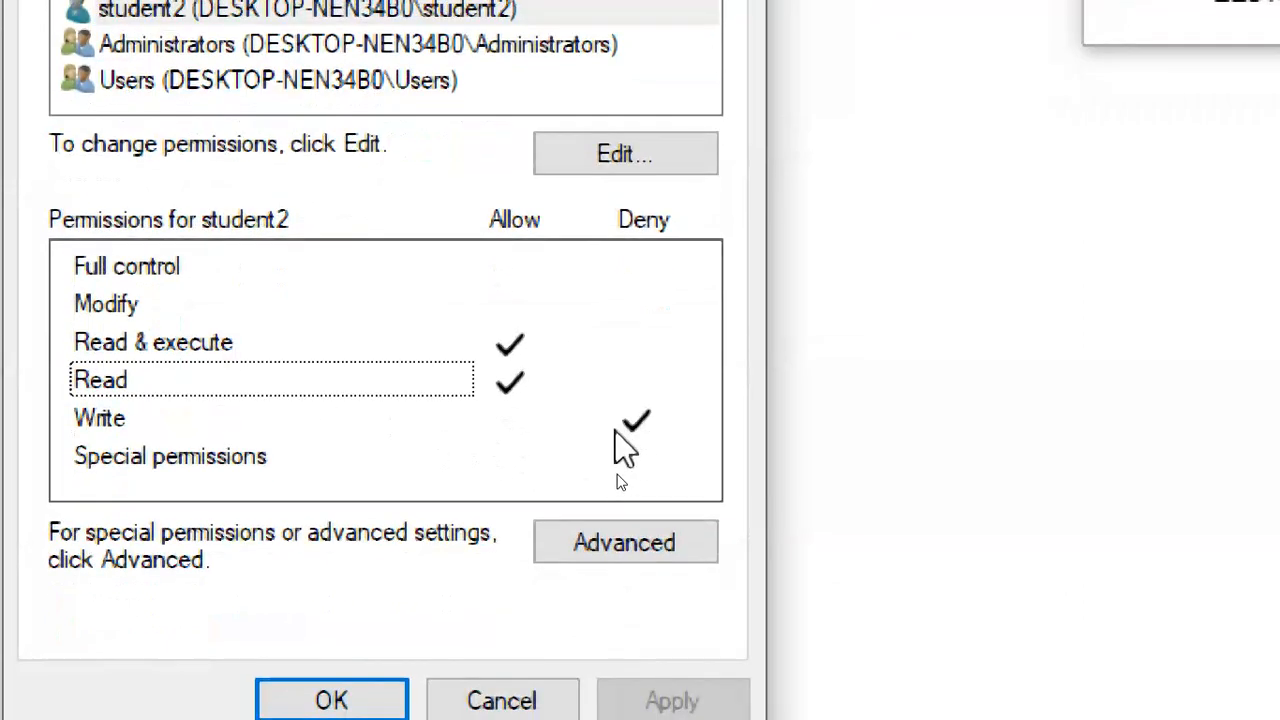
{"action": "left_click", "coordinate": [121, 420]}
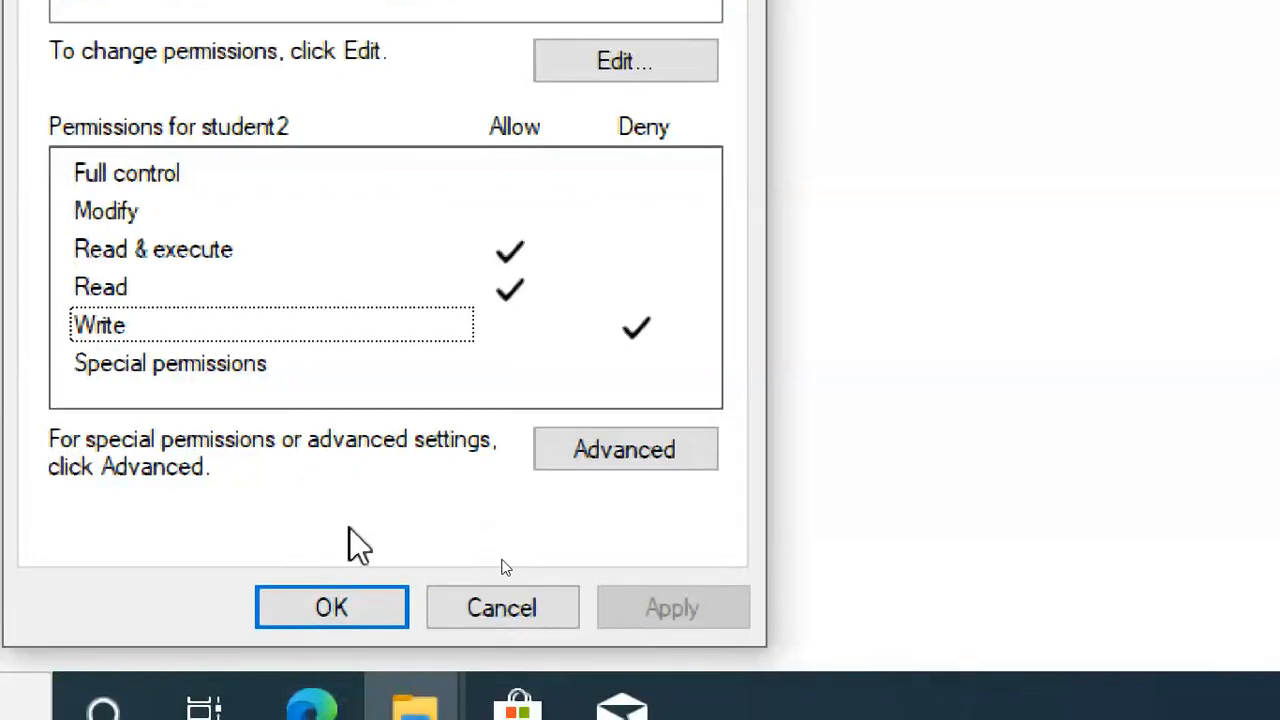
Close sf1.txt's Properties and set Magnifier zoom back to 100%.
{"action": "left_click", "coordinate": [332, 608]}
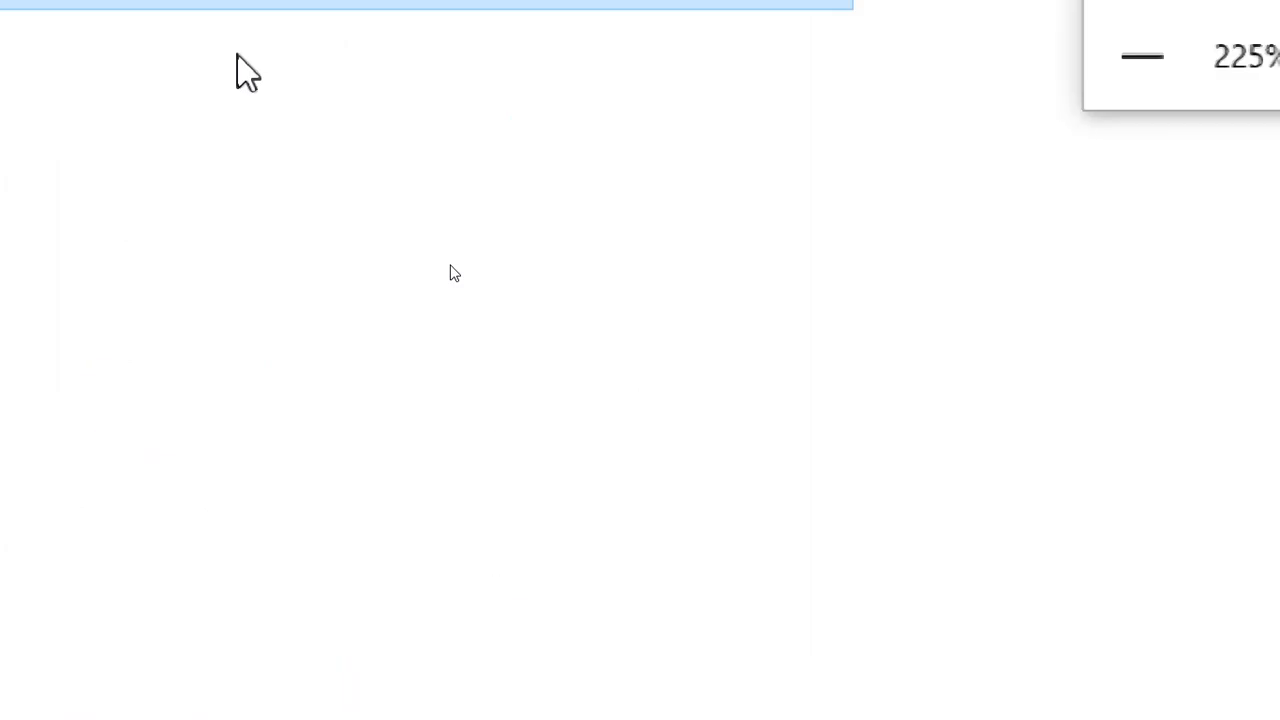
{"action": "left_click", "coordinate": [534, 360]}
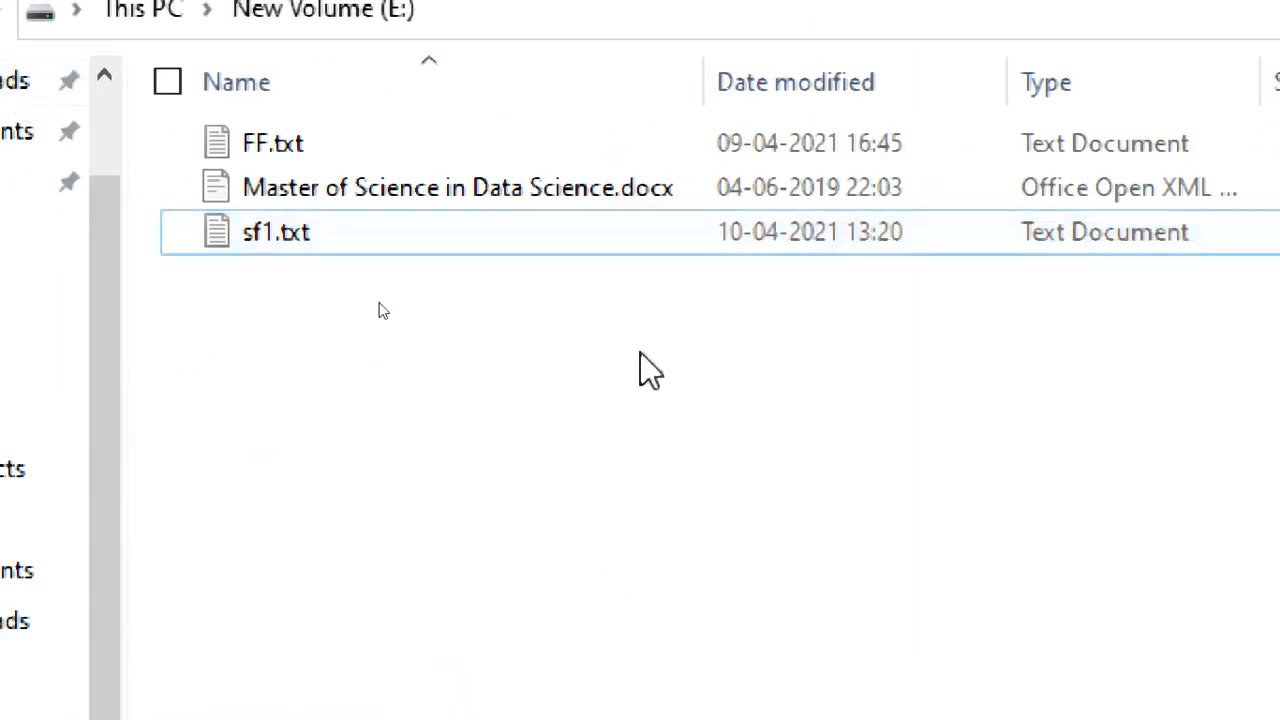
{"action": "left_click", "coordinate": [870, 298]}
{"action": "left_click", "coordinate": [872, 296]}
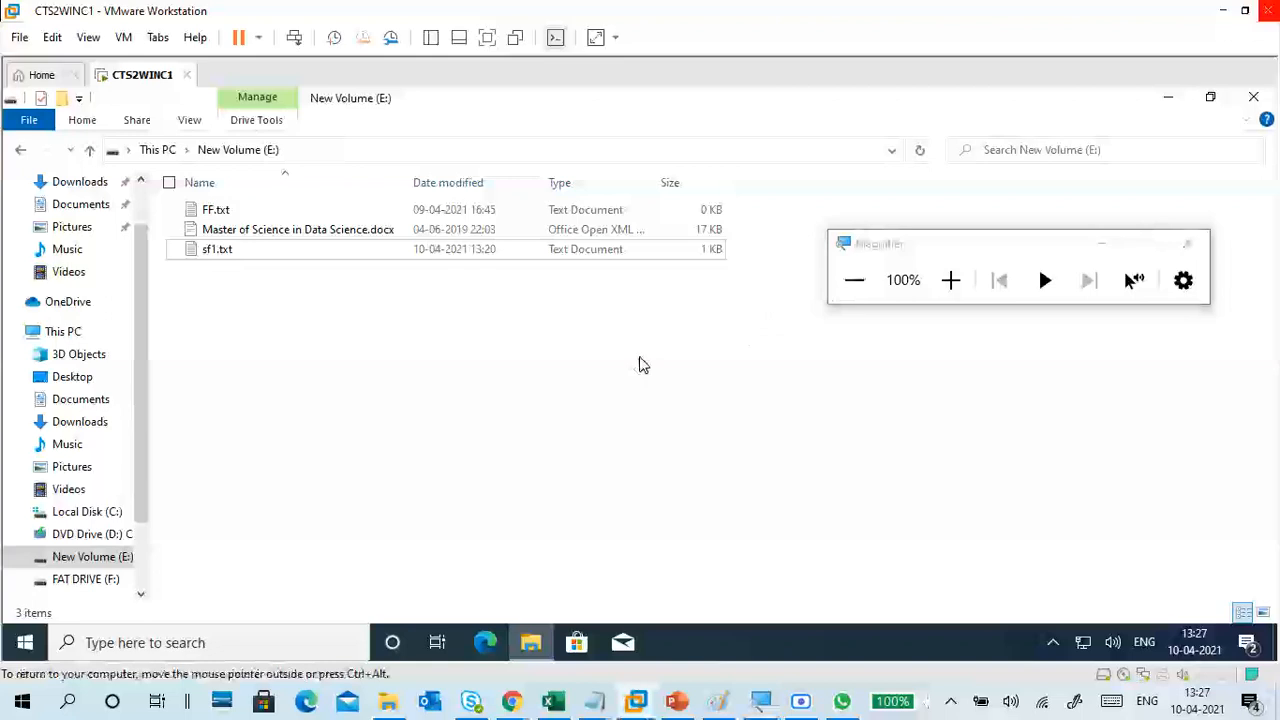
Close File Explorer and sign out of the Student1 account from Start.
{"action": "left_click", "coordinate": [1255, 99]}
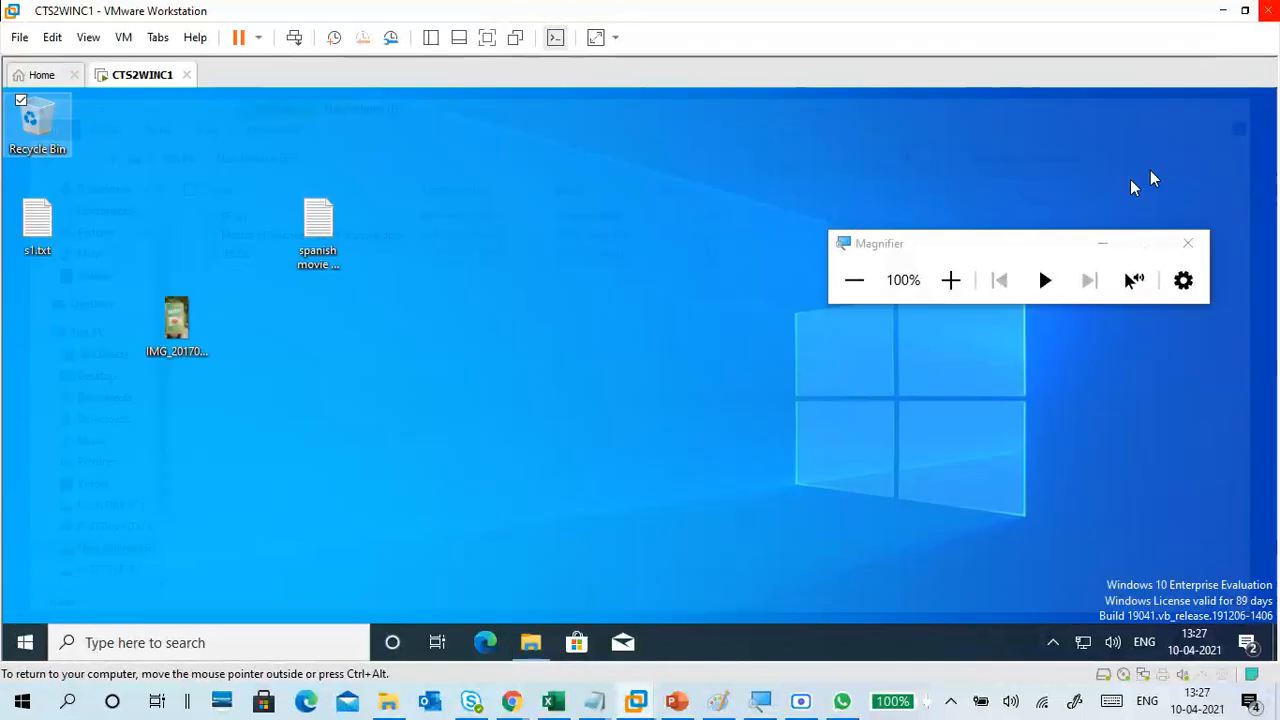
{"action": "left_click", "coordinate": [25, 642]}
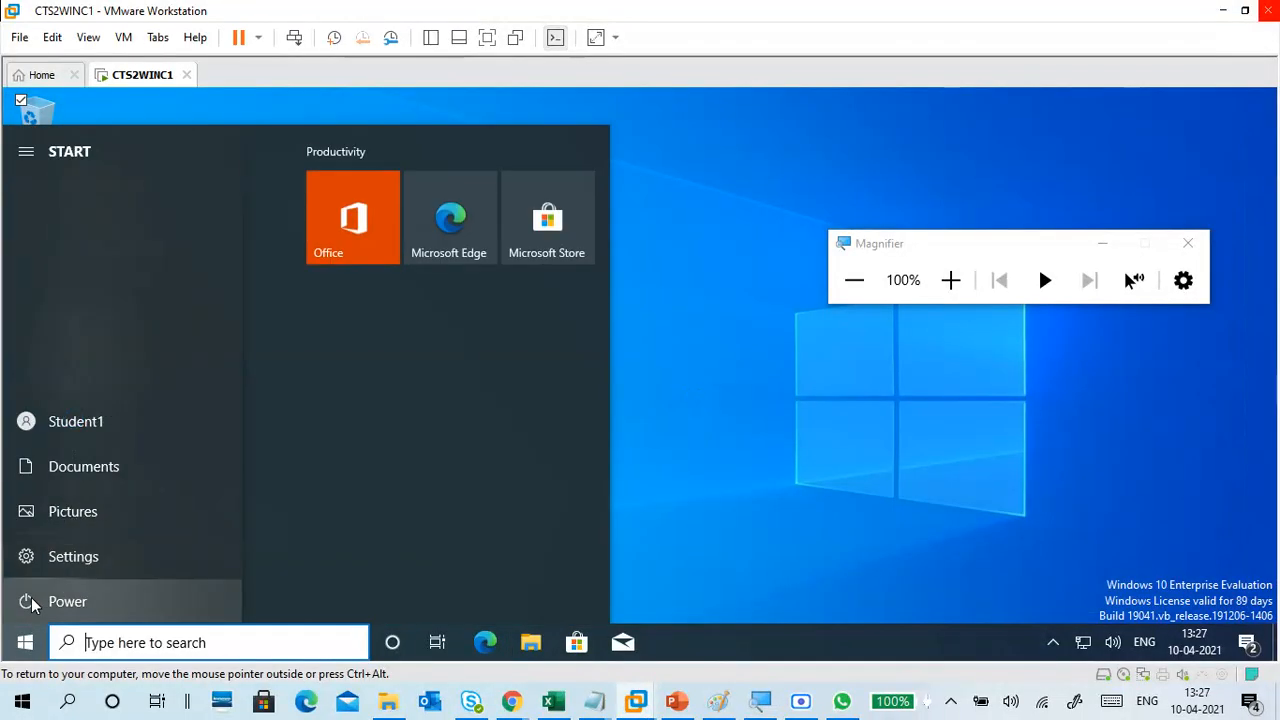
{"action": "left_click", "coordinate": [84, 425]}
{"action": "left_click", "coordinate": [106, 334]}
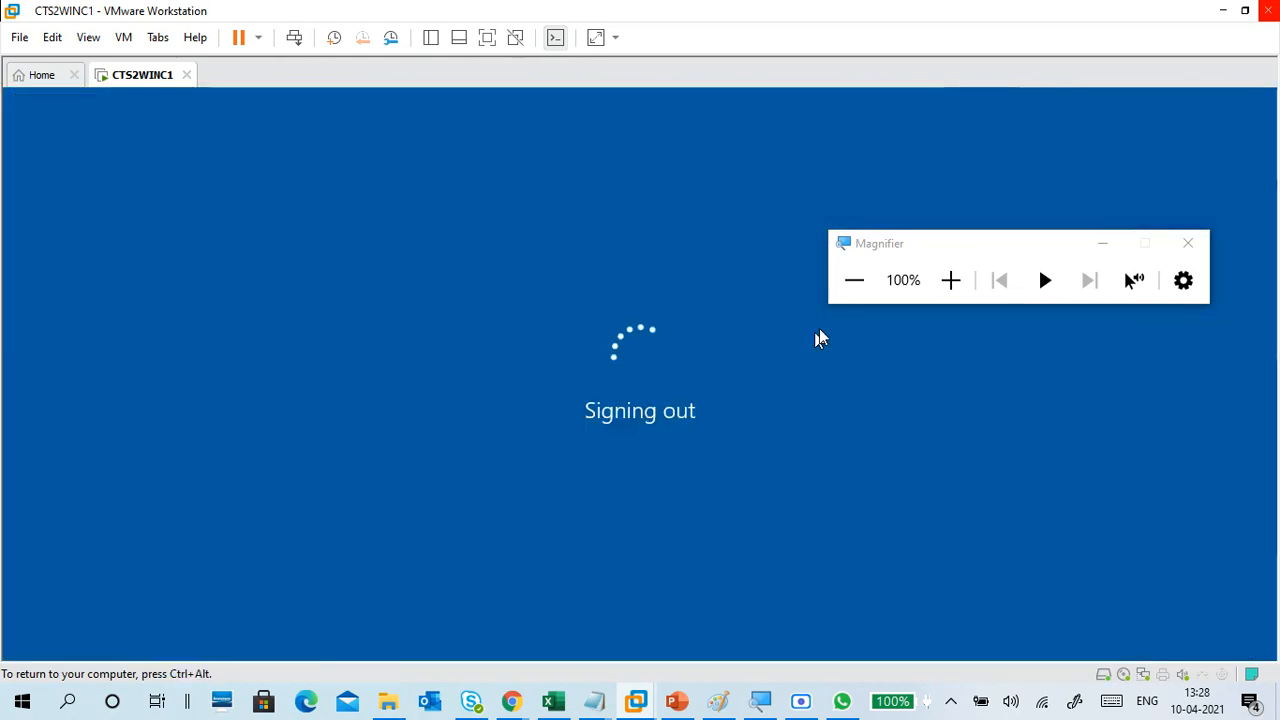
Set the magnifier to 125% and sign in to the VM as student2.
{"action": "left_click", "coordinate": [937, 283]}
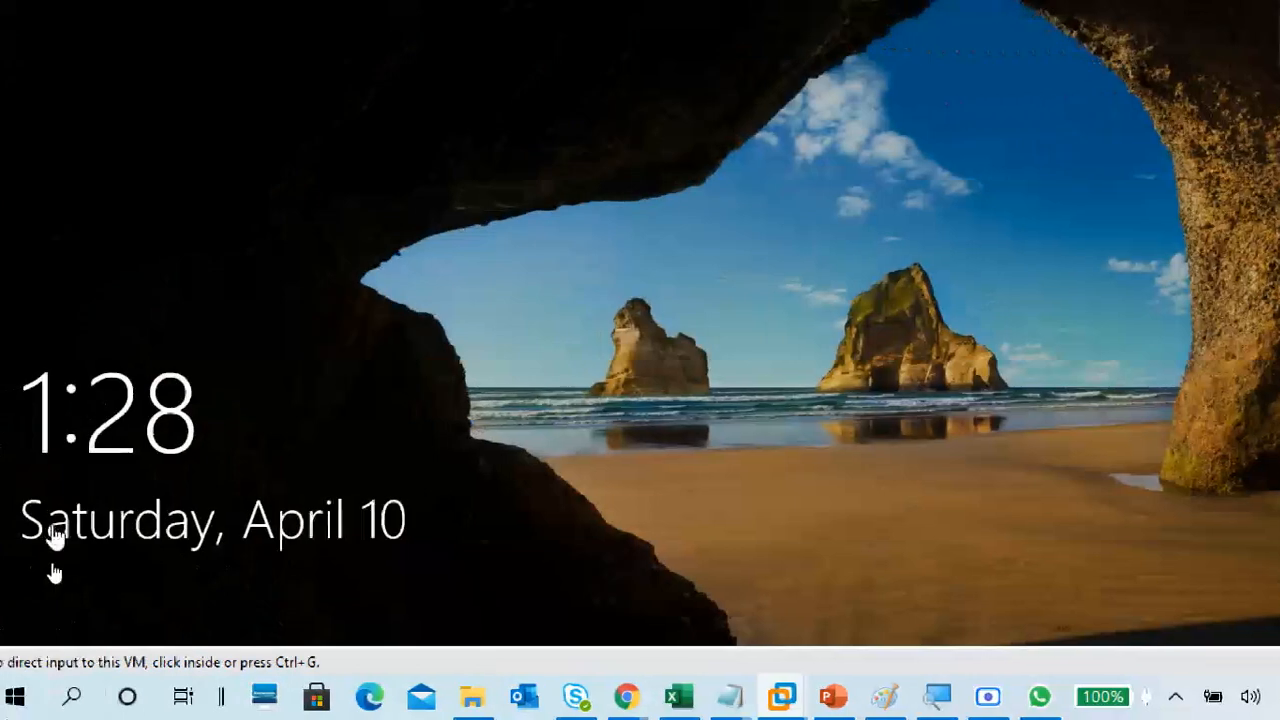
{"action": "left_click", "coordinate": [334, 457]}
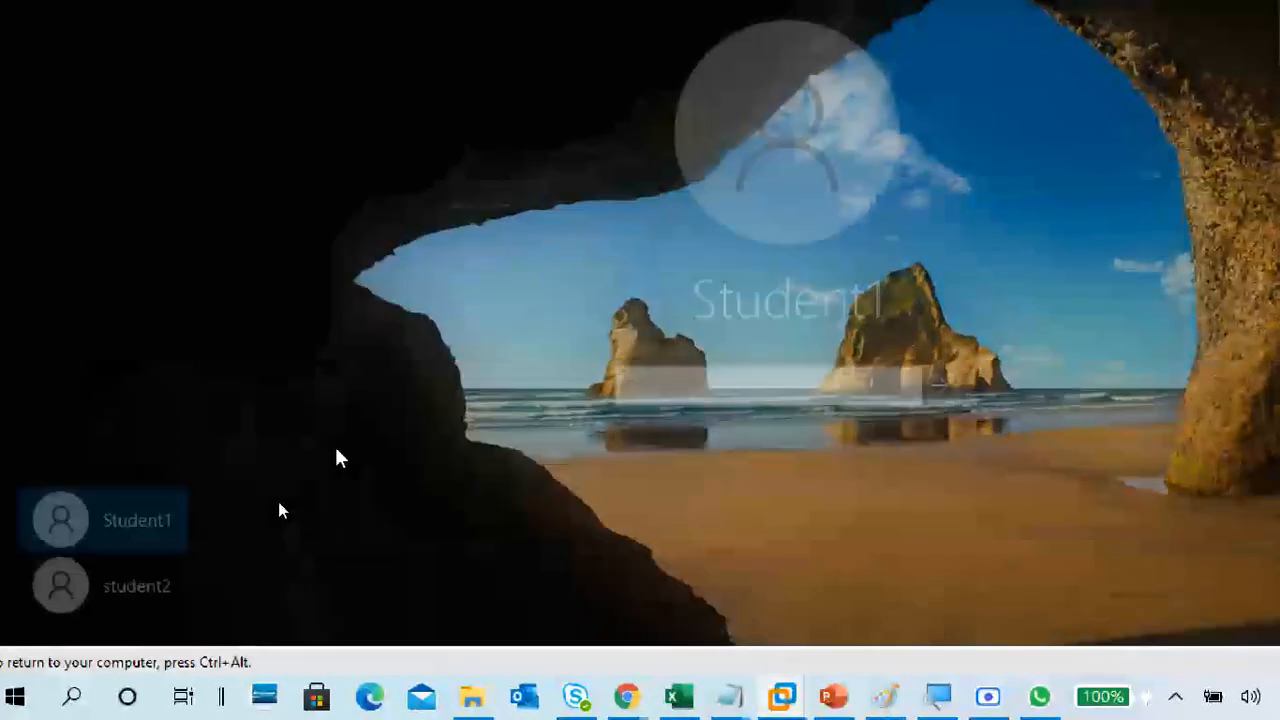
{"action": "left_click", "coordinate": [168, 588]}
{"action": "left_click", "coordinate": [787, 368]}
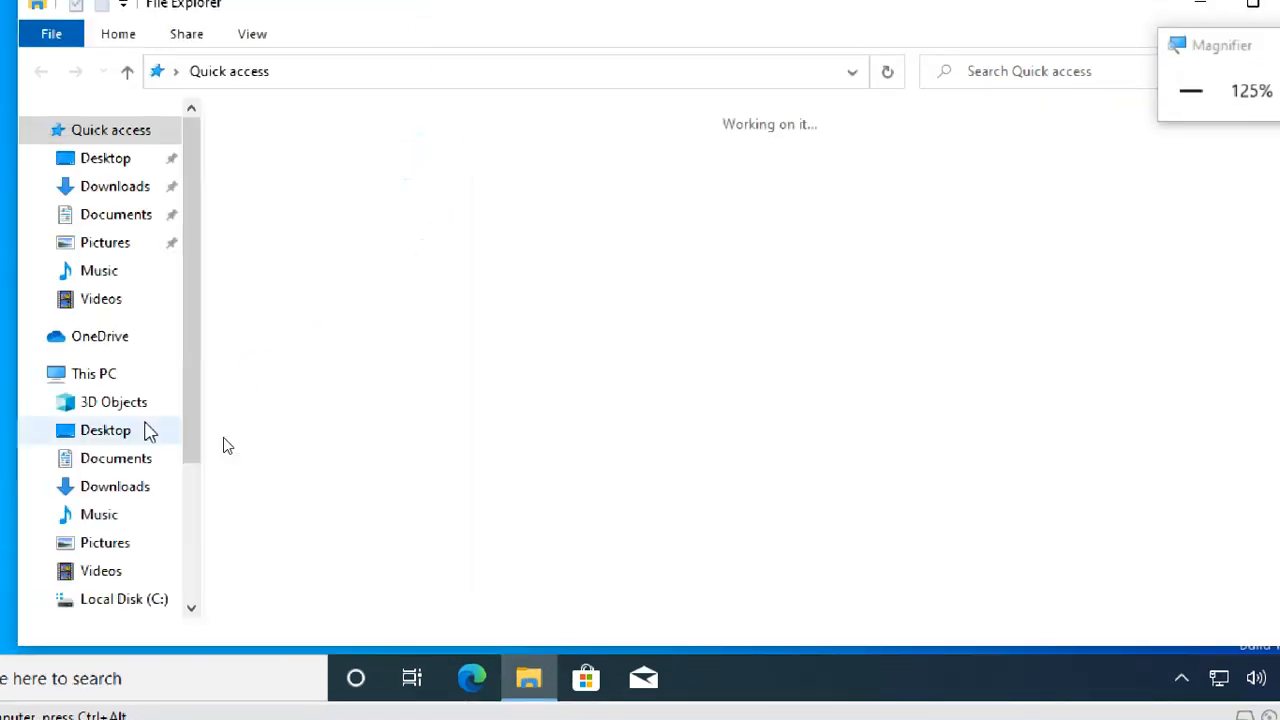
Browse to New Volume (E:) as student2 and open sf1.txt in Notepad.
{"action": "left_click", "coordinate": [98, 376]}
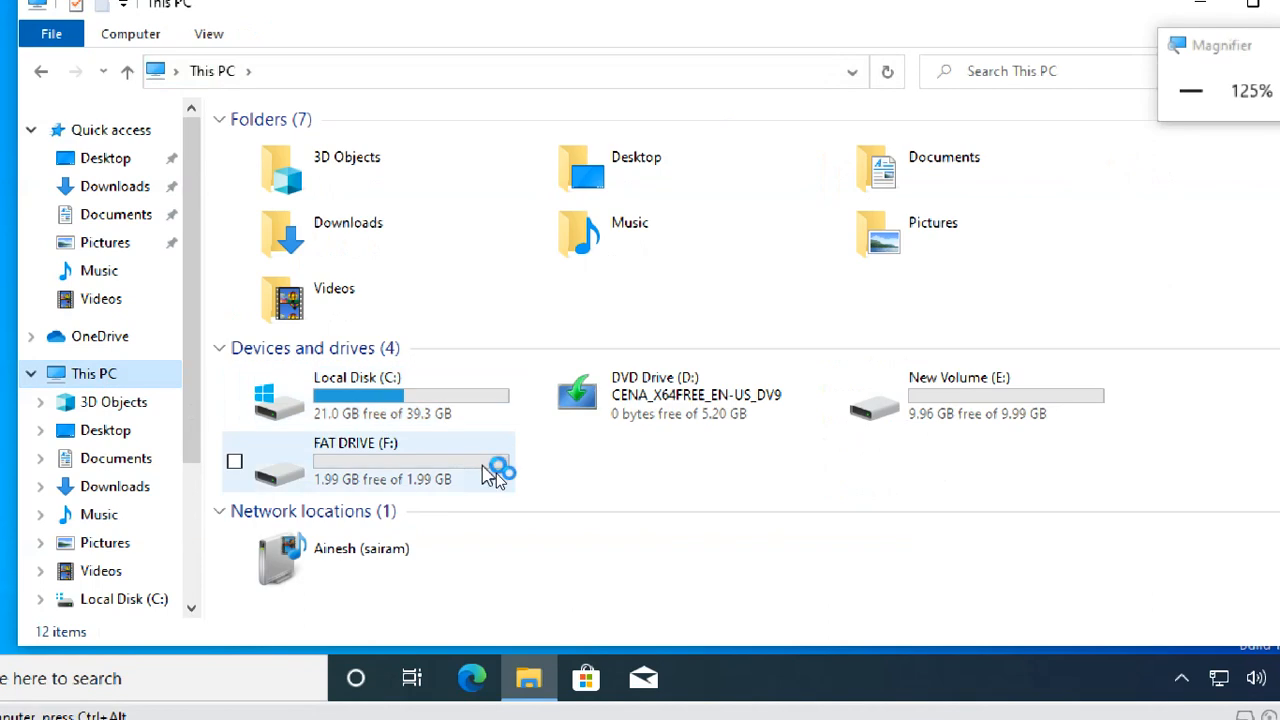
{"action": "left_click", "coordinate": [1057, 384]}
{"action": "double_click", "coordinate": [953, 410]}
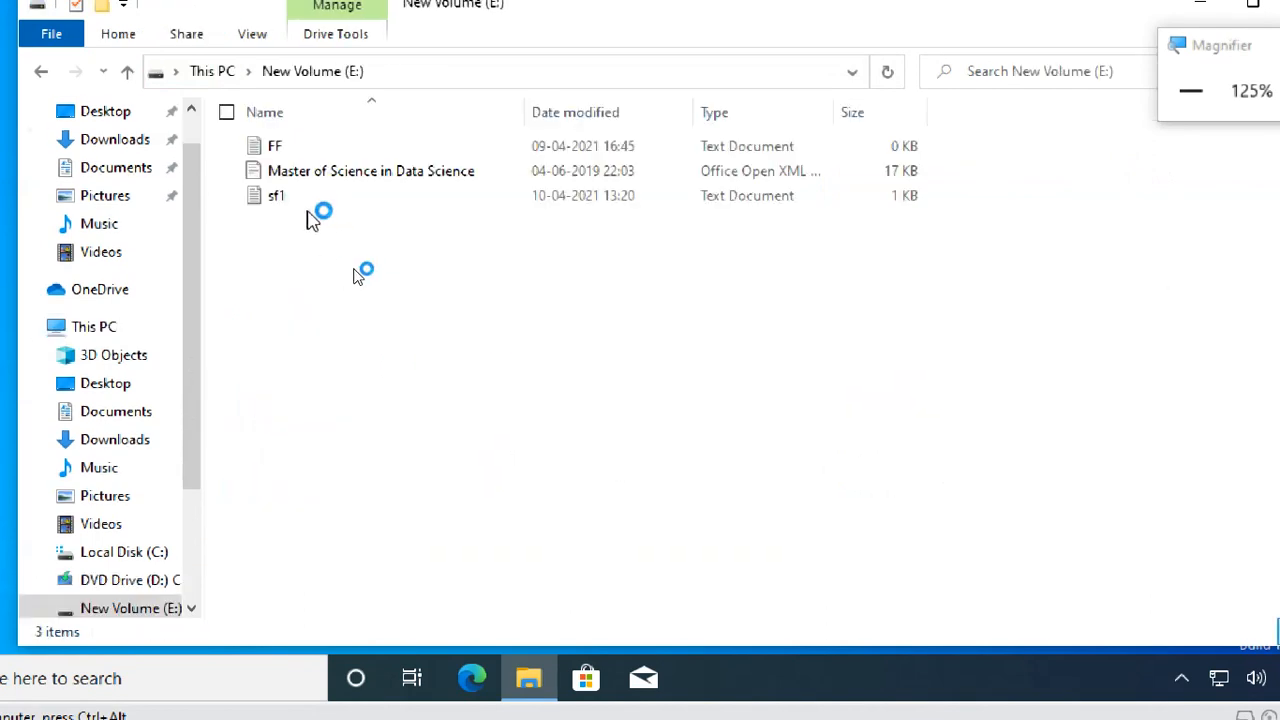
{"action": "left_click", "coordinate": [314, 197]}
{"action": "left_click_drag", "start_coordinate": [1235, 59], "coordinate": [1075, 89]}
{"action": "left_click", "coordinate": [1126, 108]}
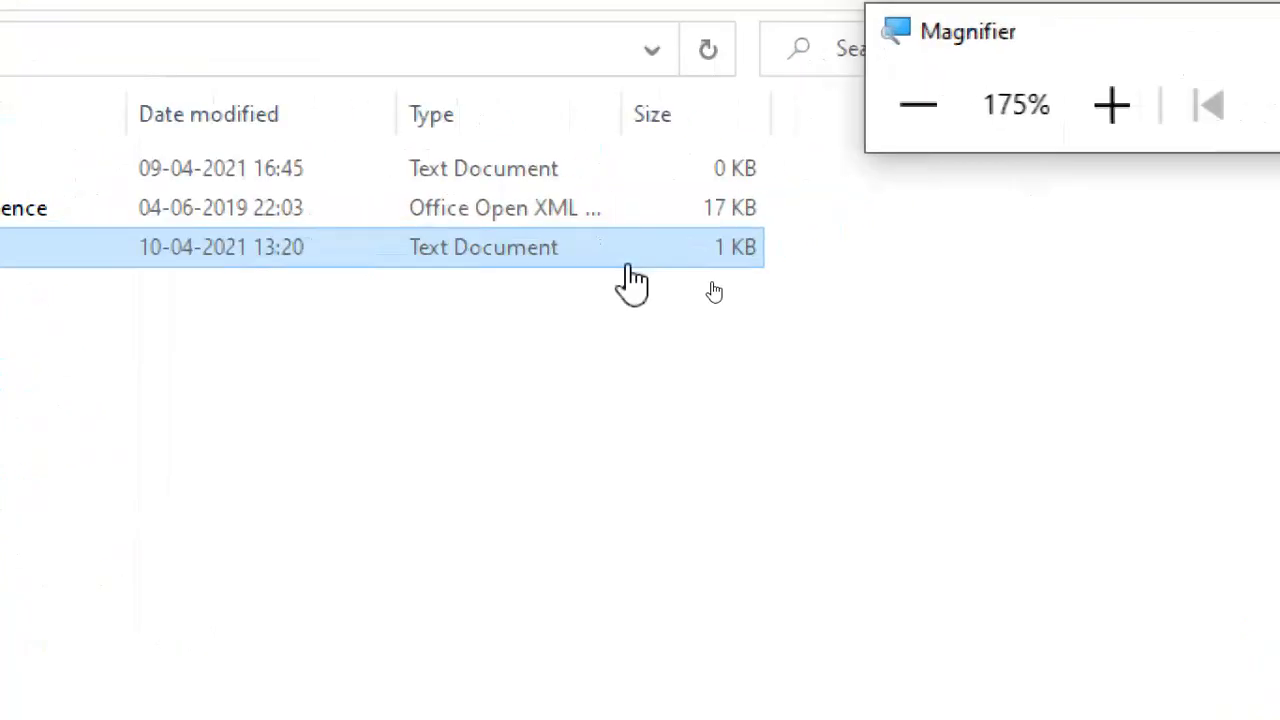
{"action": "double_click", "coordinate": [325, 260]}
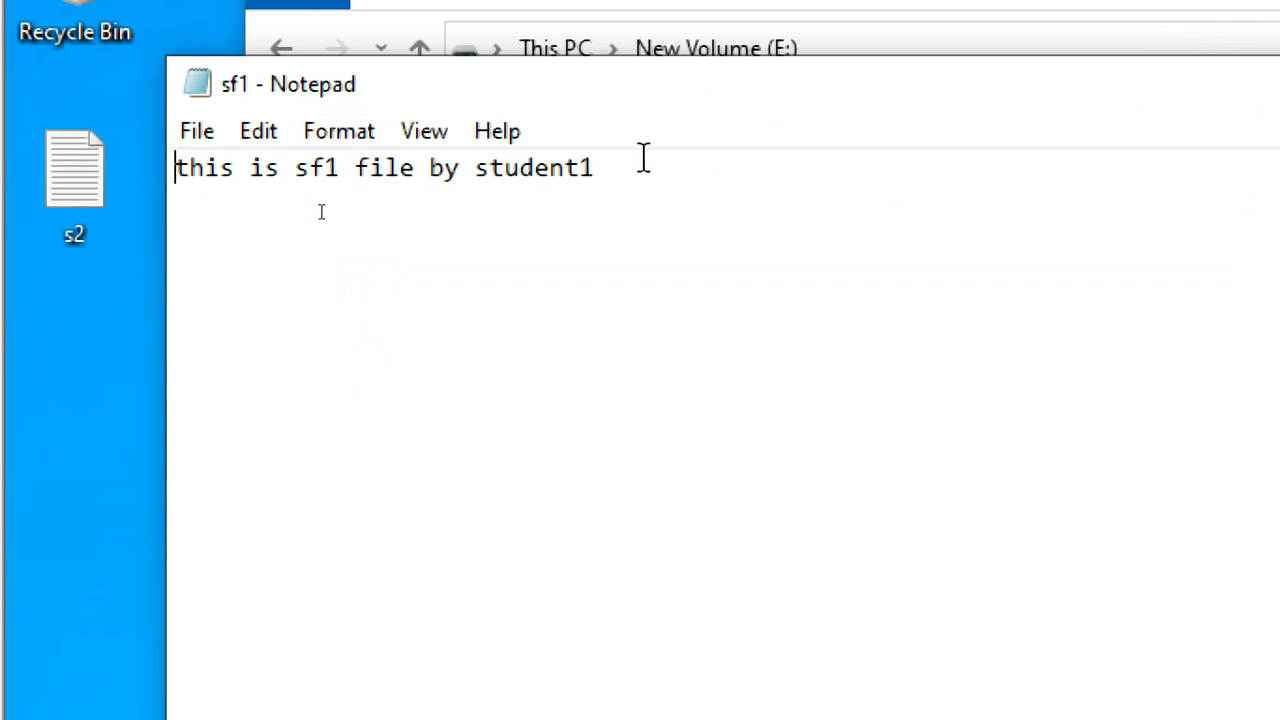
Add the line 'add new line by student2' below sf1's original text, then save it.
{"action": "left_click_drag", "start_coordinate": [640, 166], "coordinate": [226, 280]}
{"action": "left_click", "coordinate": [227, 281]}
{"action": "key", "text": "Return"}
{"action": "key", "text": "Return"}
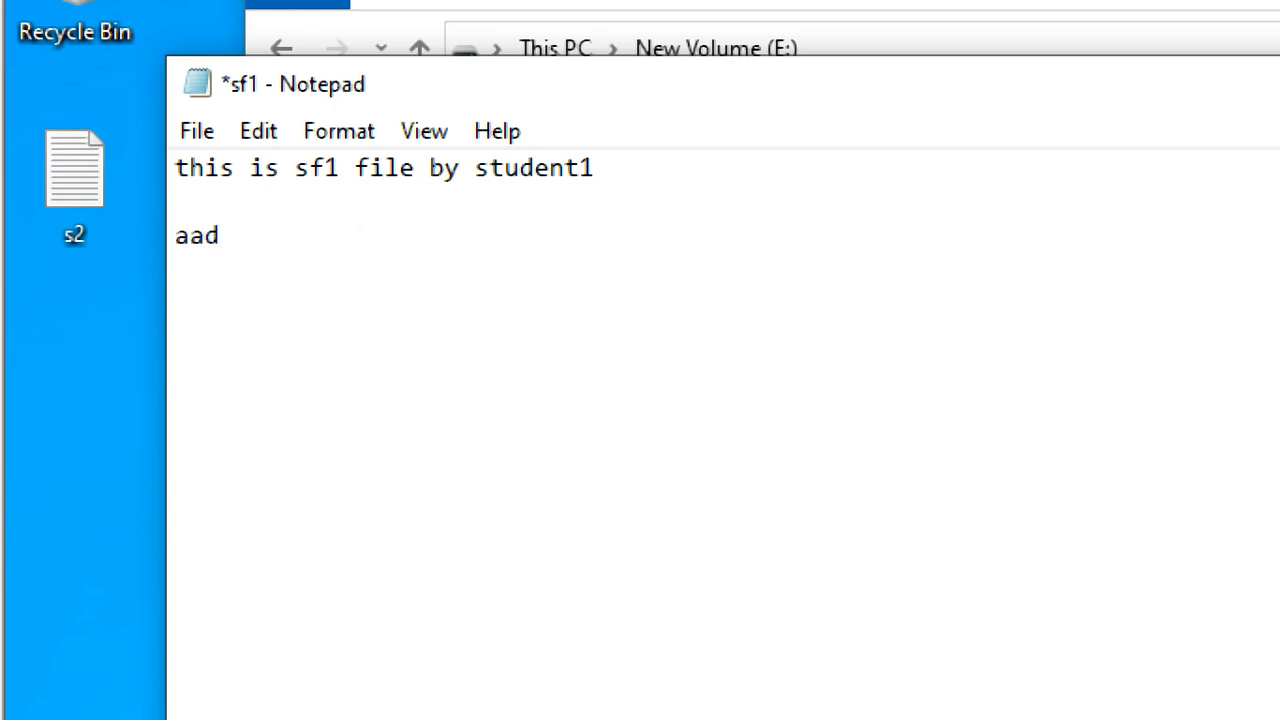
{"action": "type", "text": "add new line by student2"}
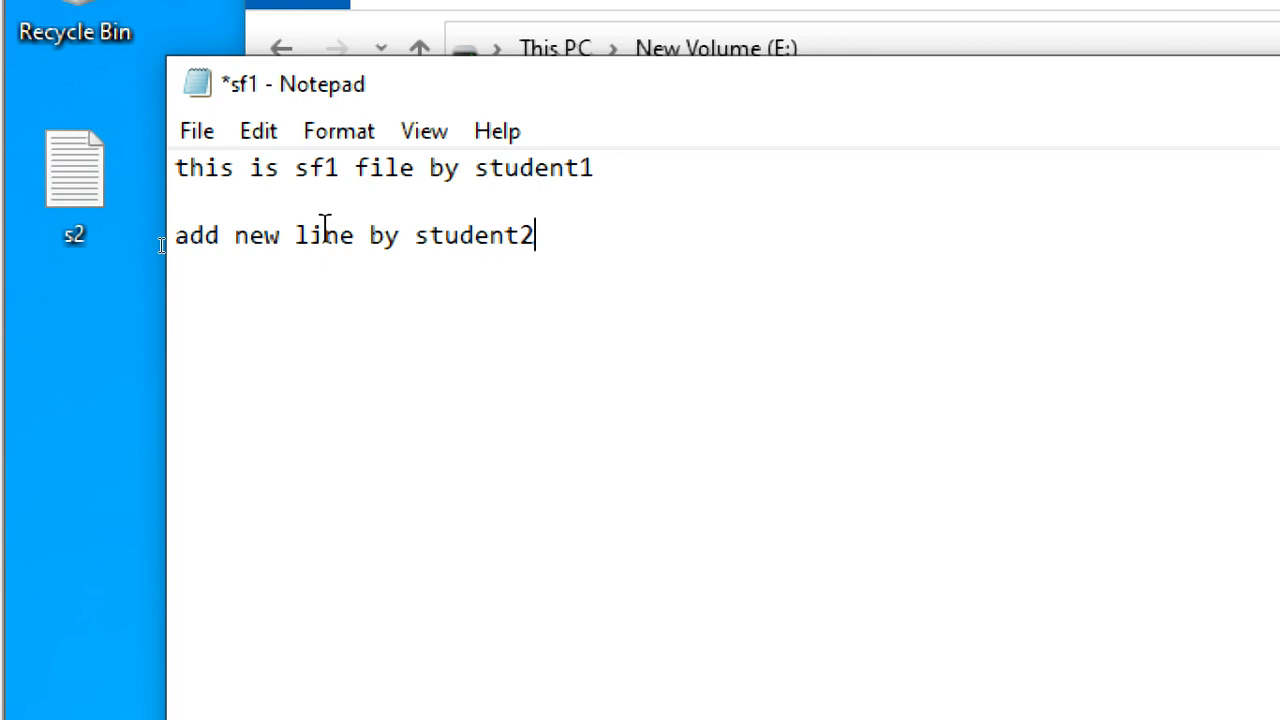
{"action": "left_click", "coordinate": [197, 133]}
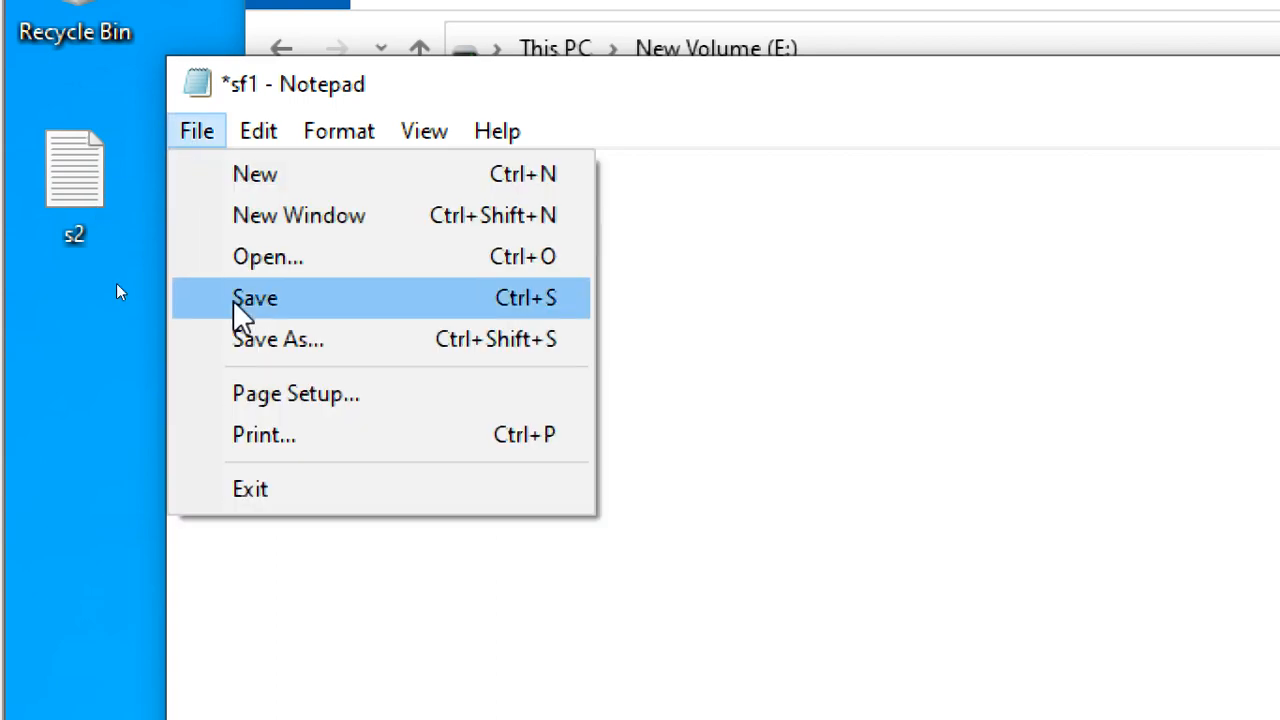
{"action": "left_click", "coordinate": [238, 305]}
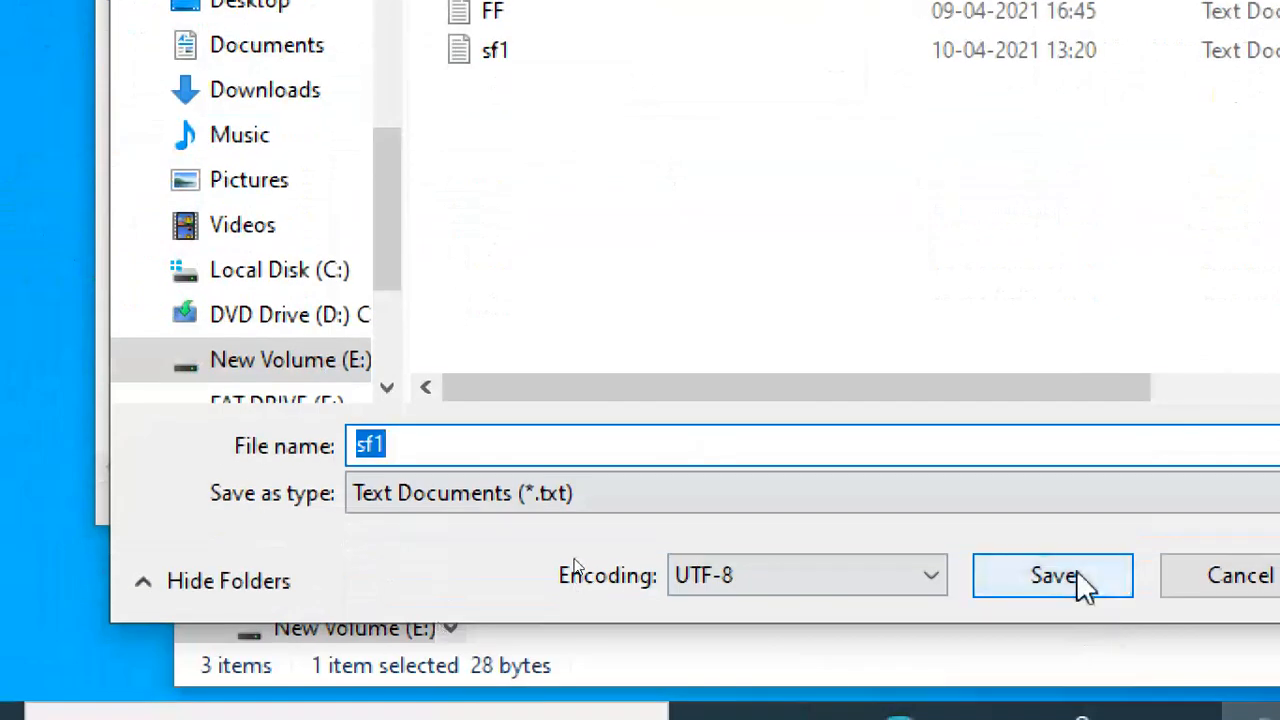
Try to replace sf1.txt with the edited version, then dismiss the permission error.
{"action": "left_click", "coordinate": [1076, 574]}
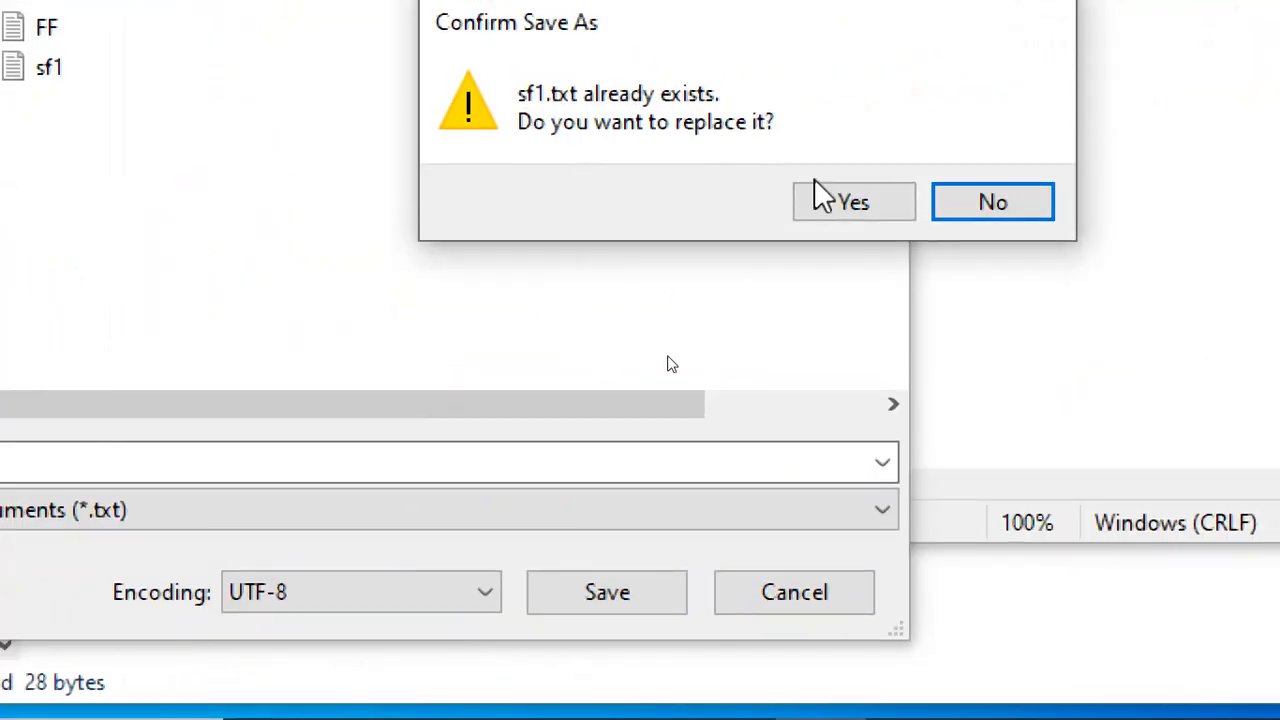
{"action": "left_click", "coordinate": [838, 204]}
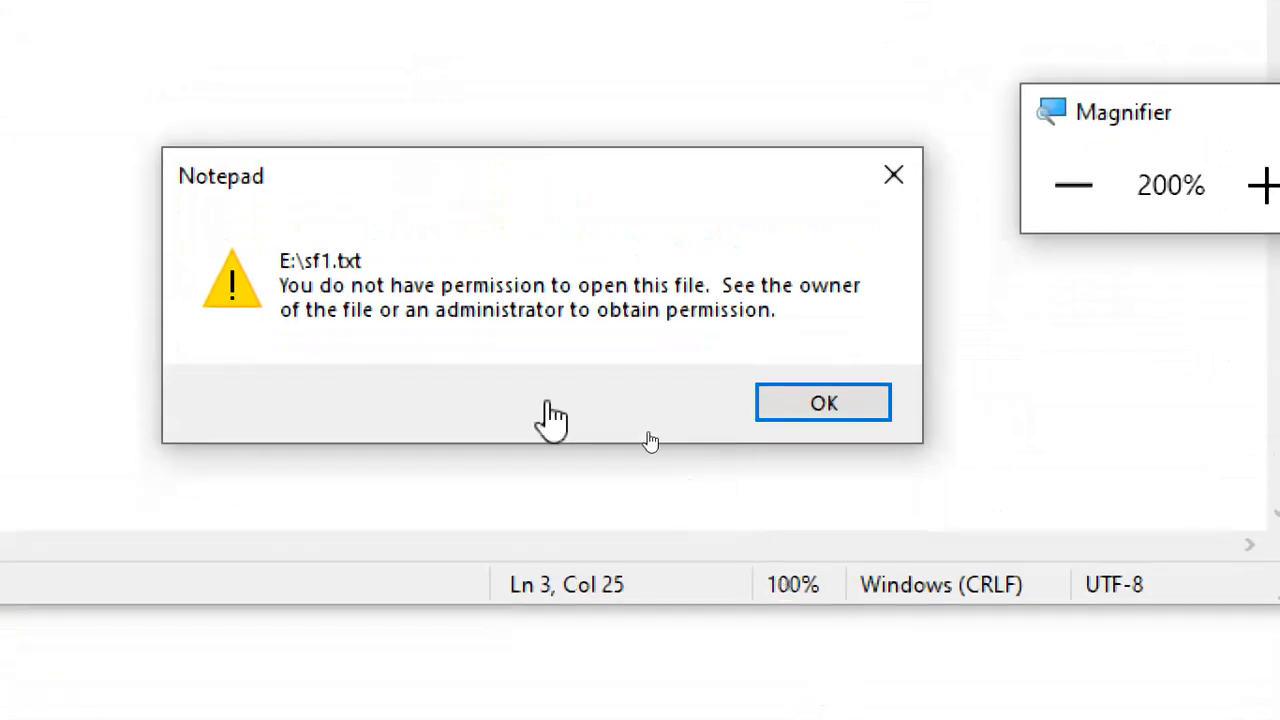
{"action": "left_click_drag", "start_coordinate": [617, 189], "coordinate": [680, 90]}
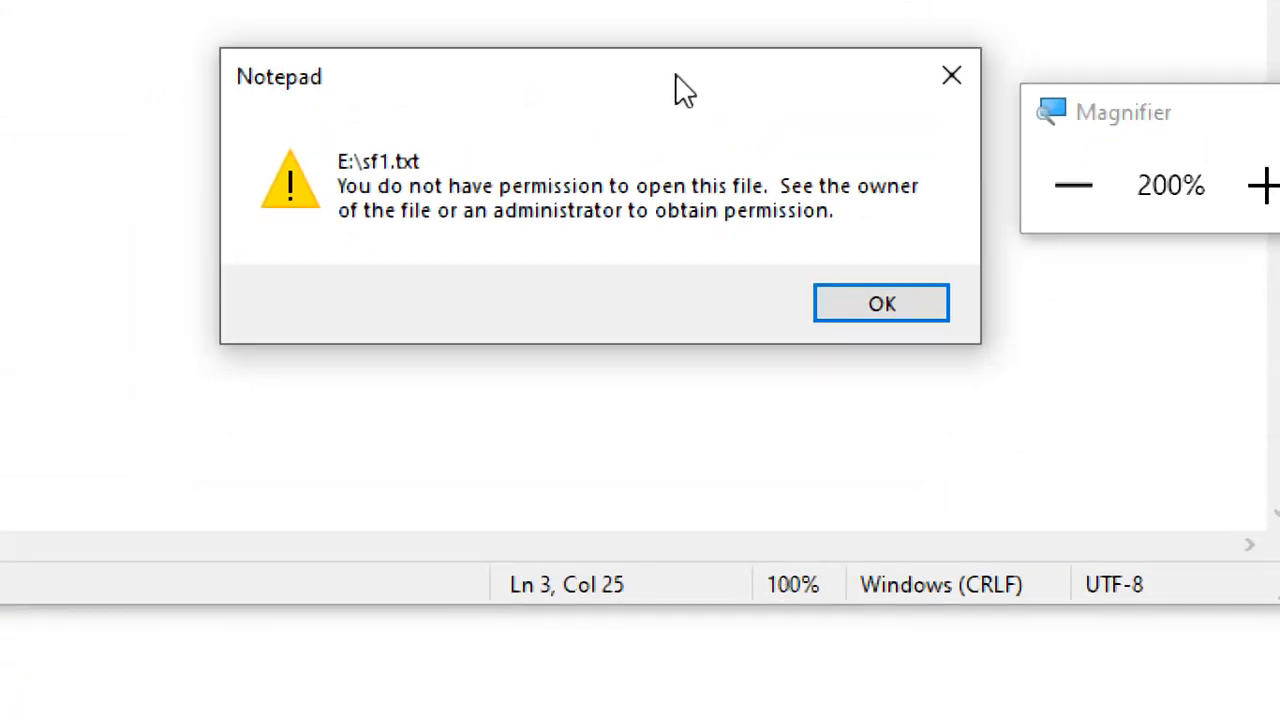
{"action": "left_click", "coordinate": [1232, 198]}
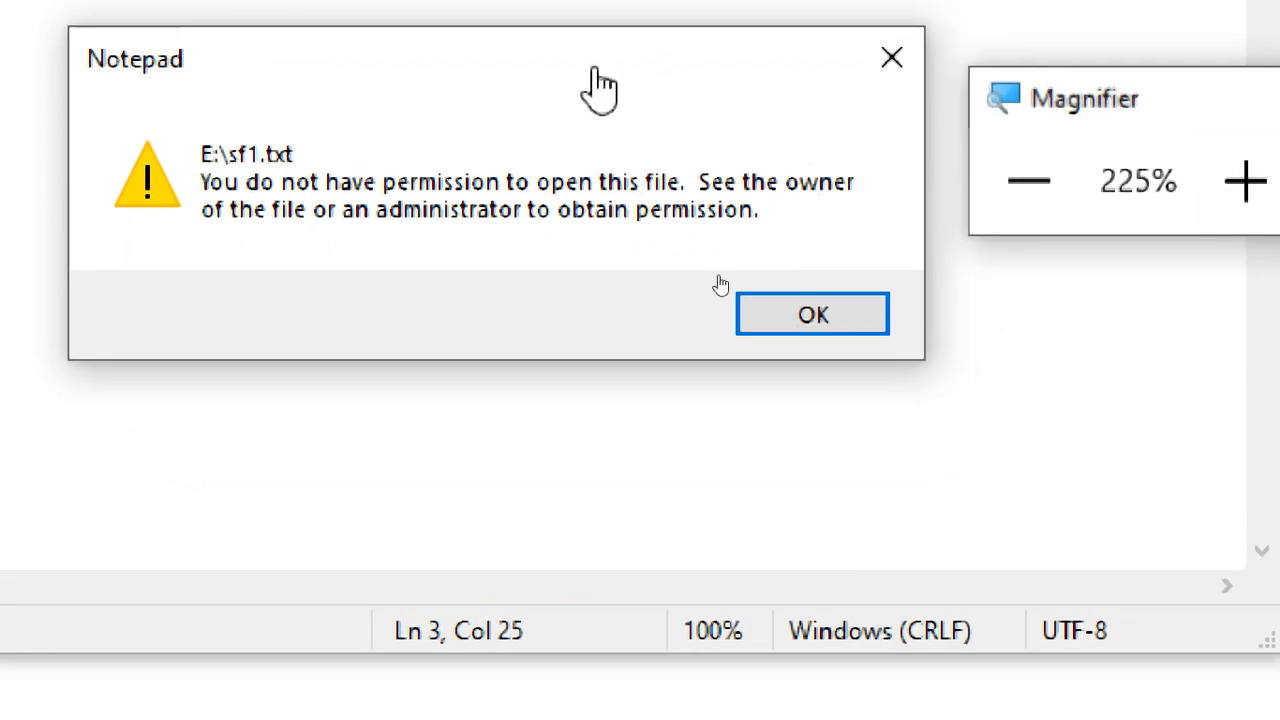
{"action": "left_click", "coordinate": [557, 72]}
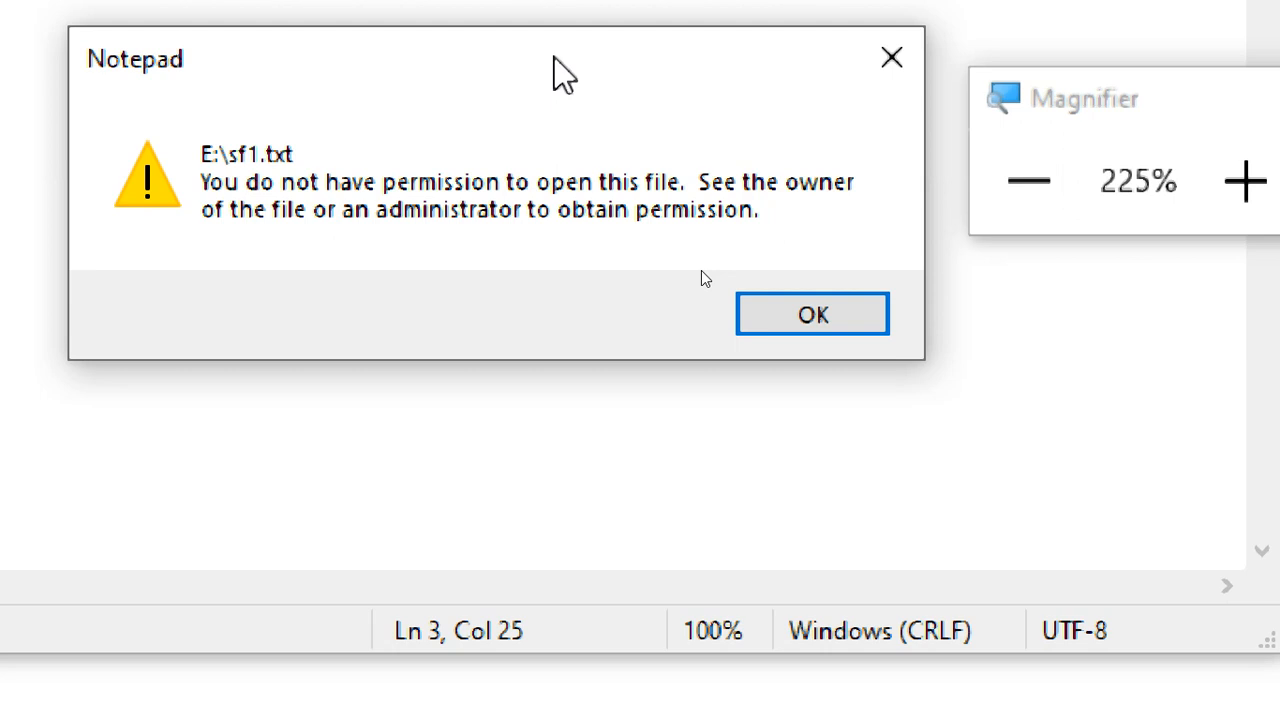
{"action": "left_click", "coordinate": [785, 318]}
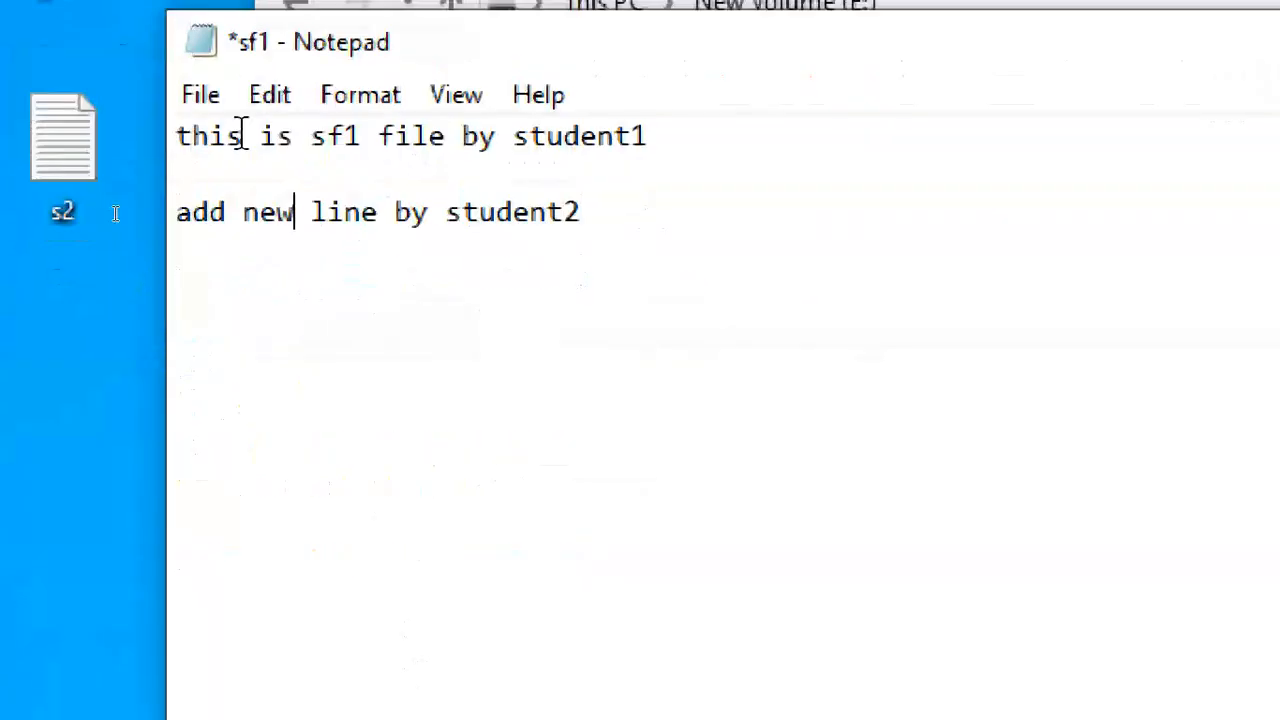
Save the edited text as a new file named sf1111 on New Volume (E:).
{"action": "left_click", "coordinate": [197, 93]}
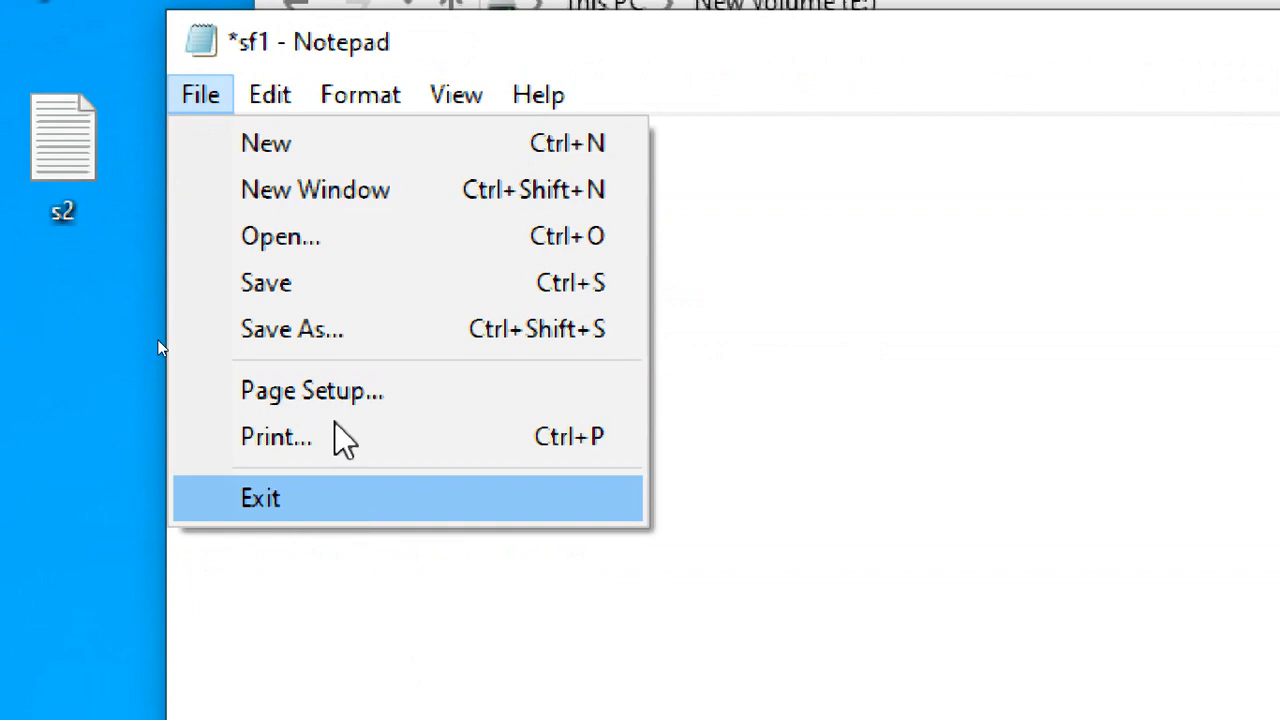
{"action": "left_click", "coordinate": [328, 284]}
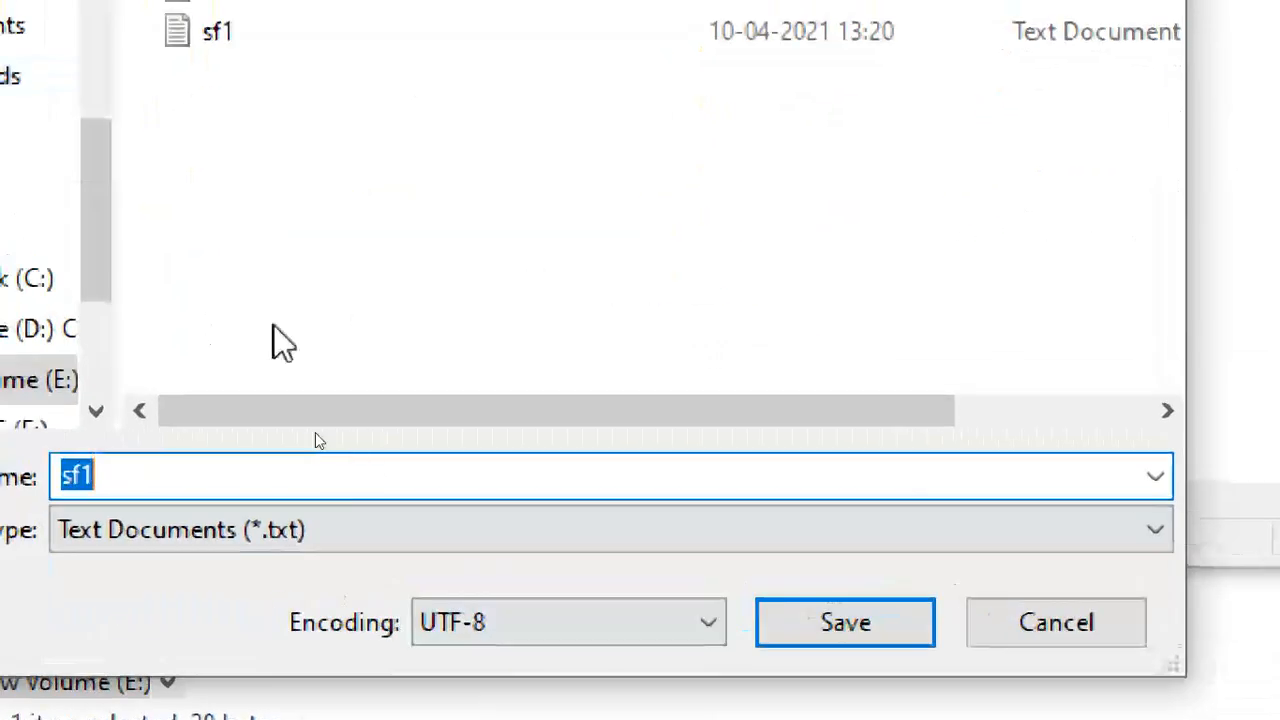
{"action": "left_click", "coordinate": [368, 466]}
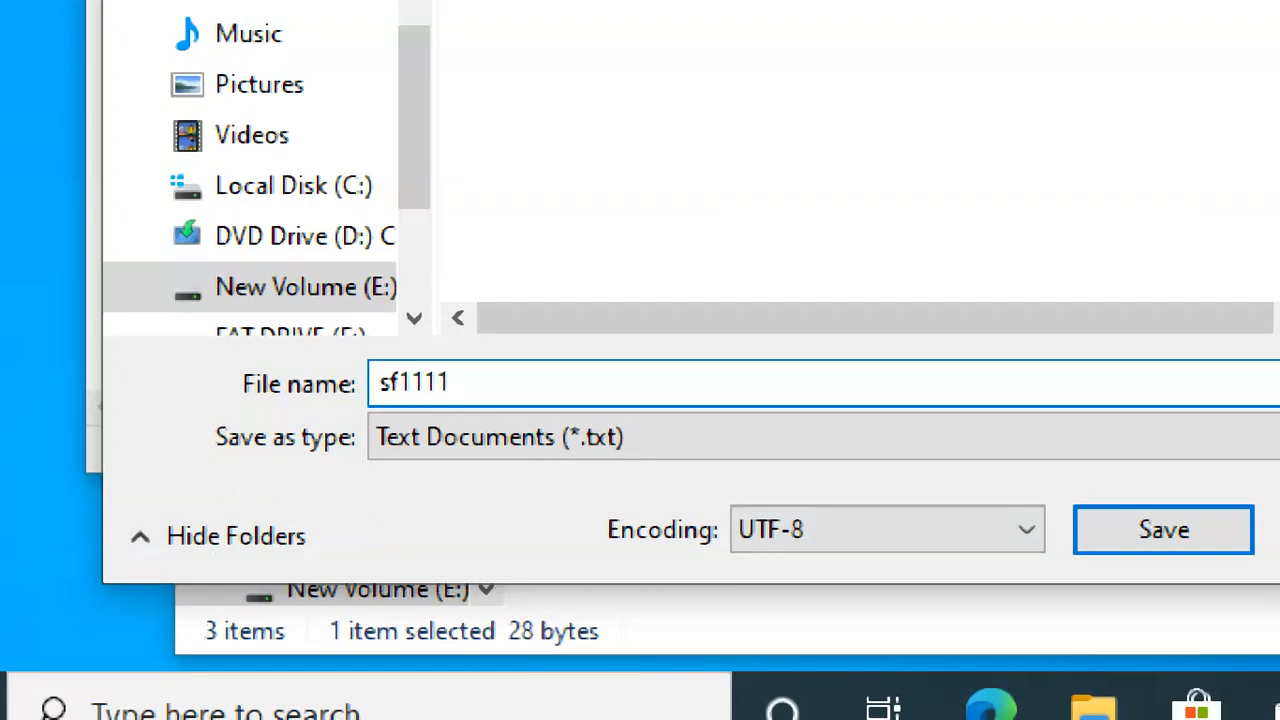
{"action": "double_click", "coordinate": [371, 386]}
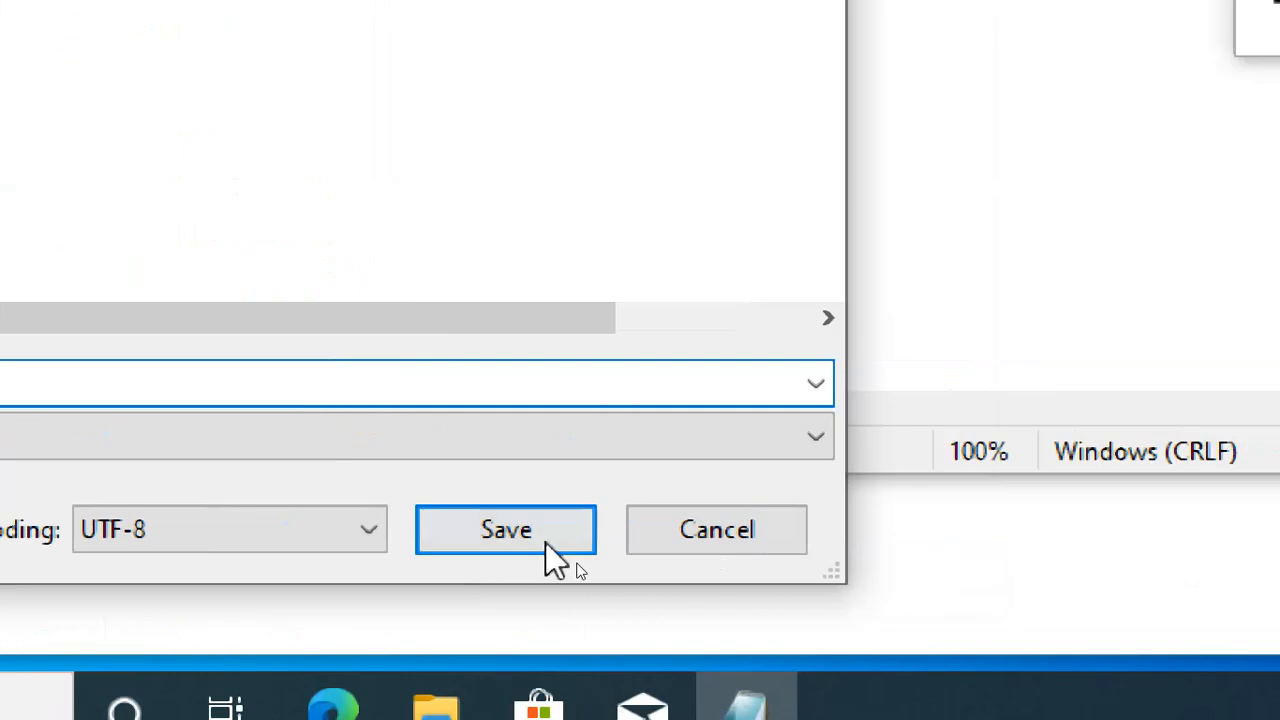
{"action": "left_click", "coordinate": [1160, 545]}
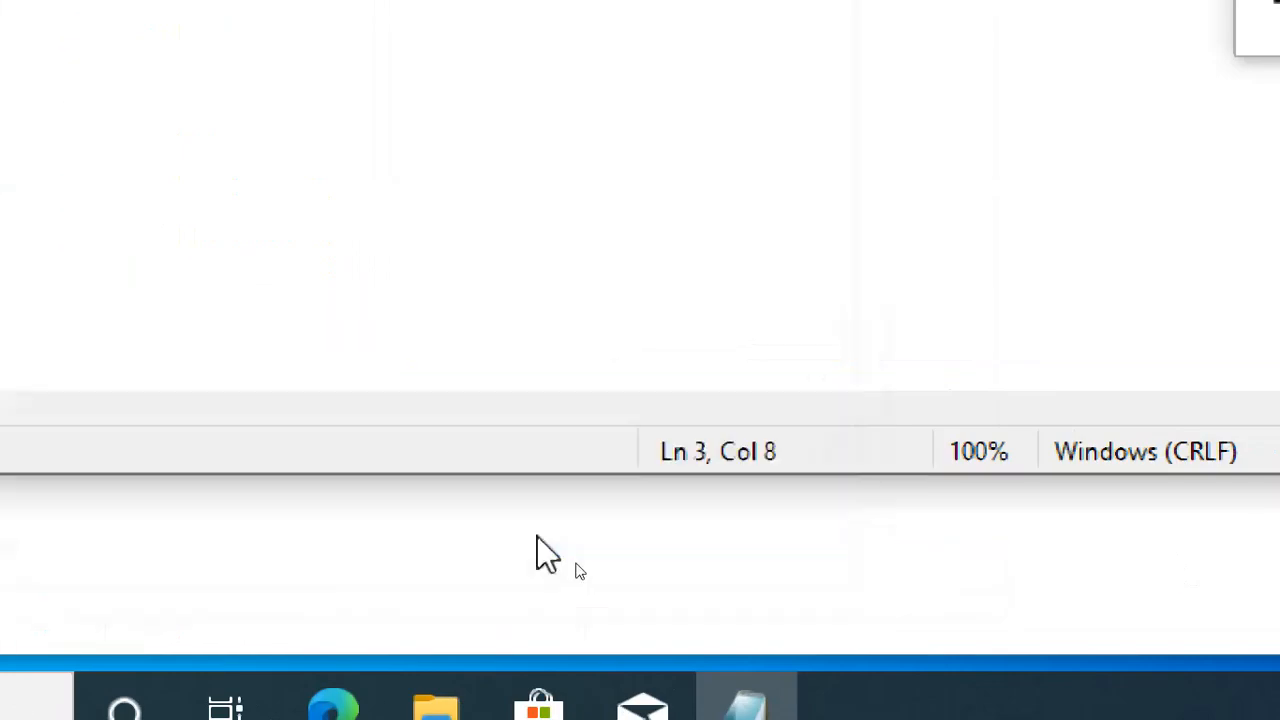
{"action": "left_click", "coordinate": [160, 234]}
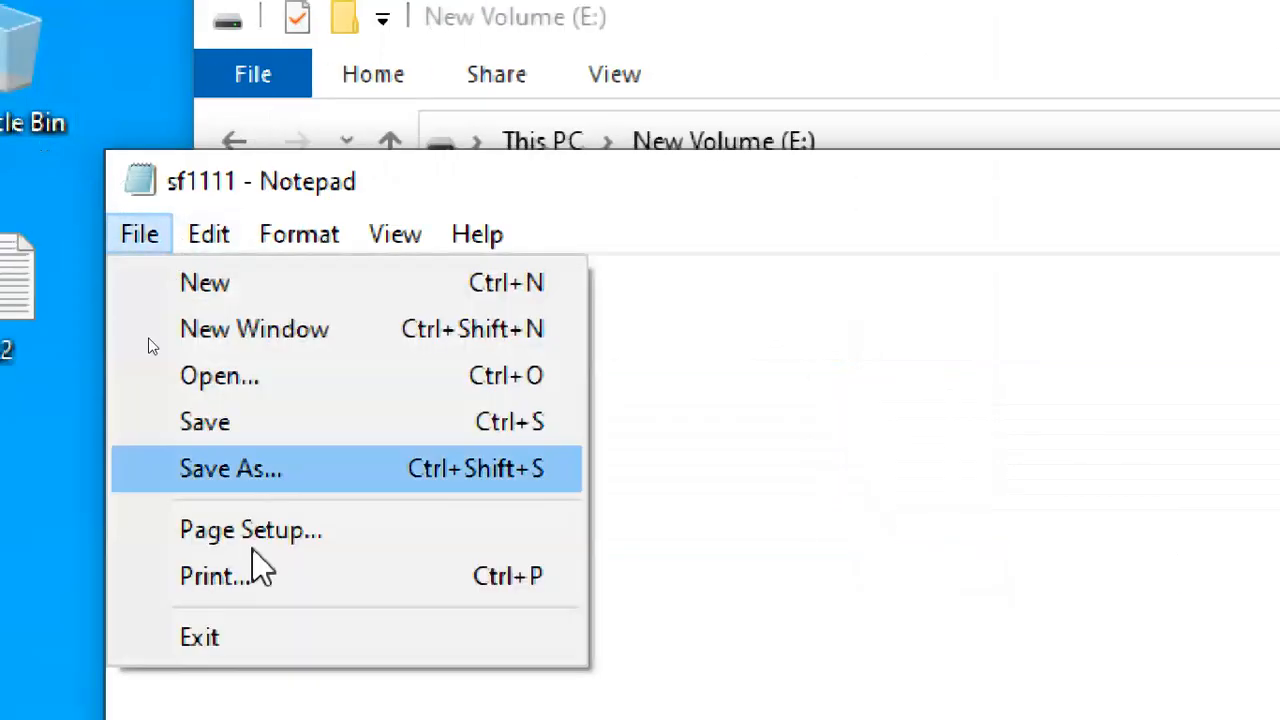
Exit Notepad, then reopen sf1 to check its contents and close it.
{"action": "left_click", "coordinate": [273, 645]}
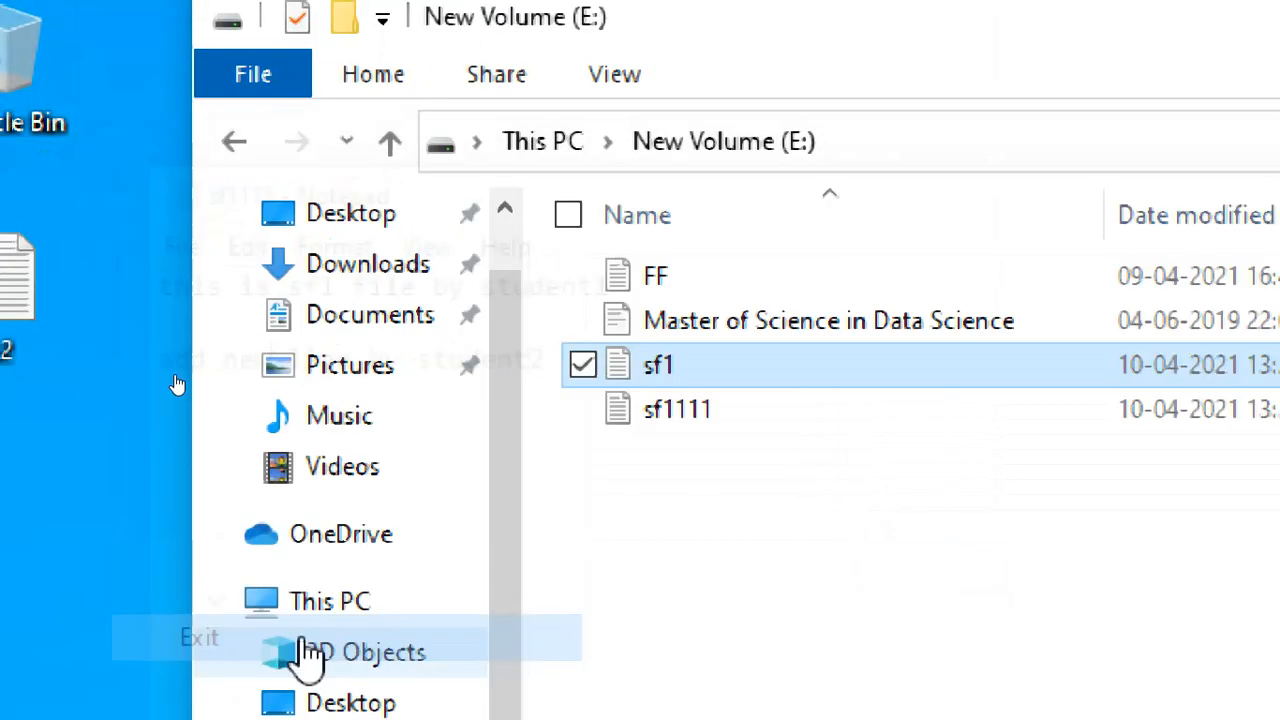
{"action": "left_click", "coordinate": [341, 520]}
{"action": "double_click", "coordinate": [306, 371]}
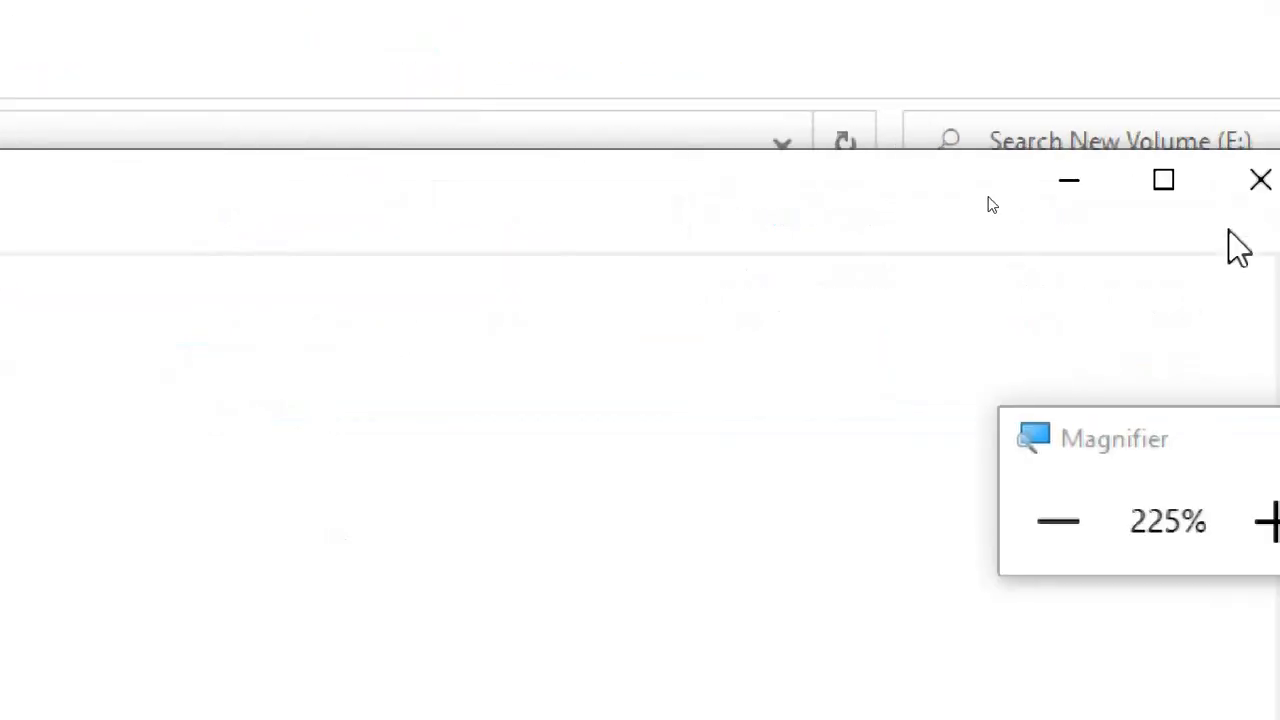
{"action": "left_click", "coordinate": [1232, 192]}
Open sf1111 to confirm it holds the added line, then close it.
{"action": "key", "text": "Down"}
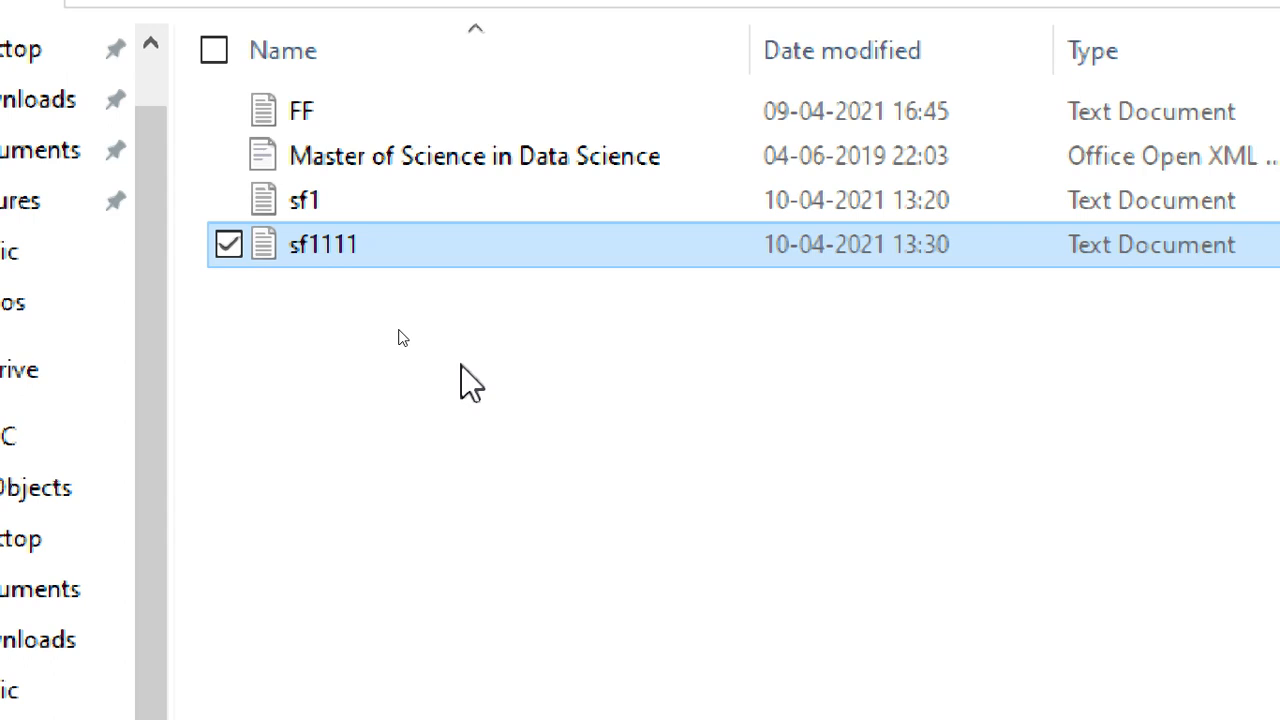
{"action": "left_click", "coordinate": [447, 365]}
{"action": "left_click", "coordinate": [380, 214]}
{"action": "double_click", "coordinate": [363, 252]}
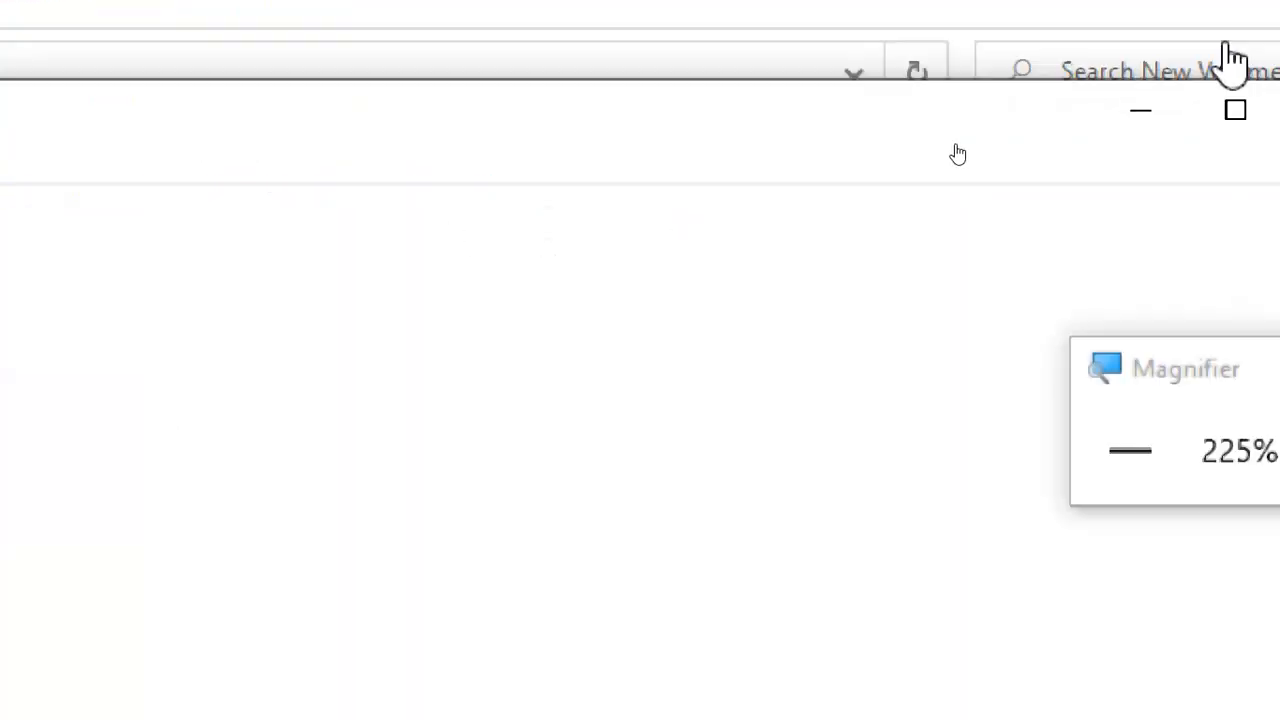
{"action": "left_click", "coordinate": [1237, 94]}
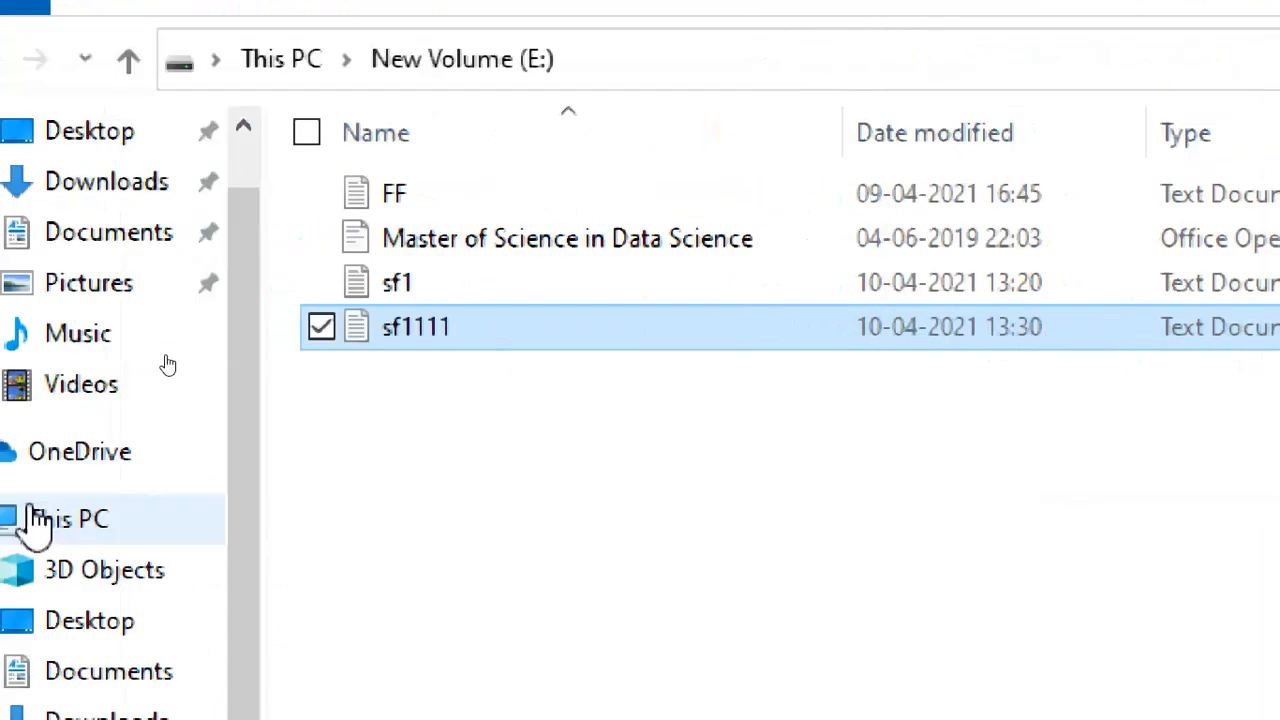
Reopen sf1 to confirm only the original line remains, then close Notepad and File Explorer.
{"action": "left_click", "coordinate": [278, 284]}
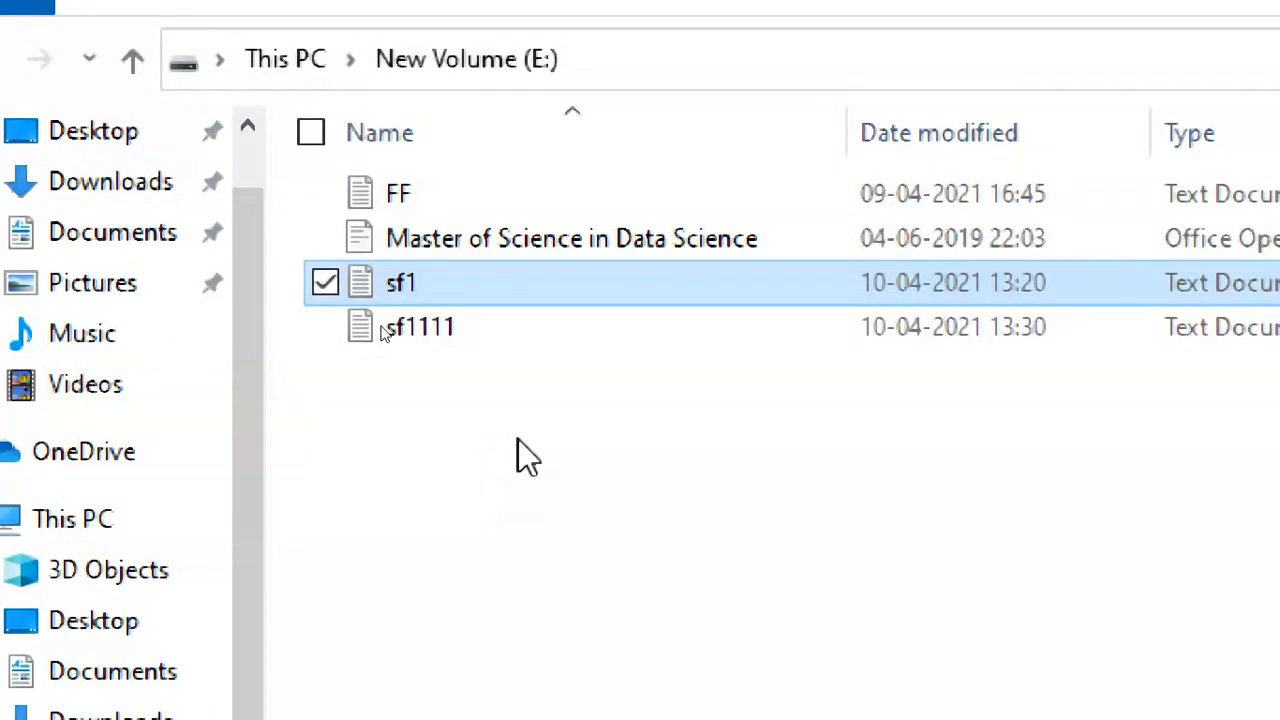
{"action": "double_click", "coordinate": [476, 292]}
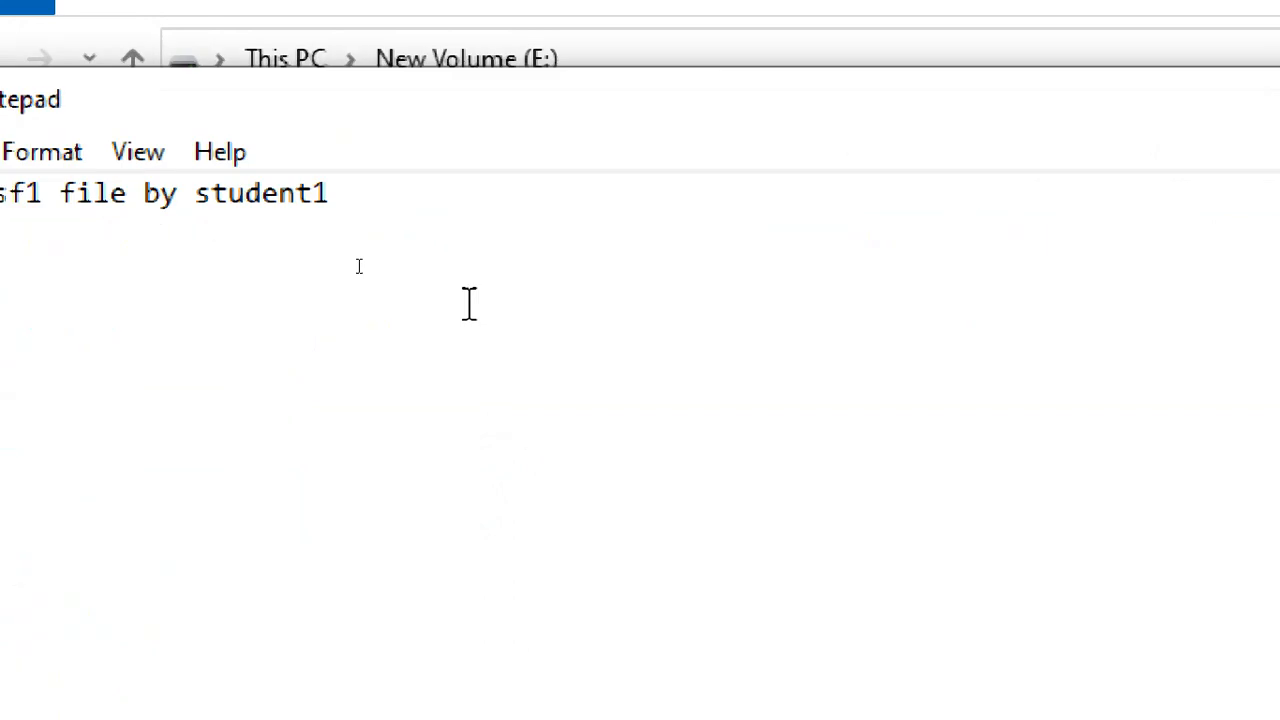
{"action": "left_click", "coordinate": [278, 255]}
{"action": "left_click", "coordinate": [634, 196]}
{"action": "key", "text": "ctrl+a"}
{"action": "left_click", "coordinate": [279, 370]}
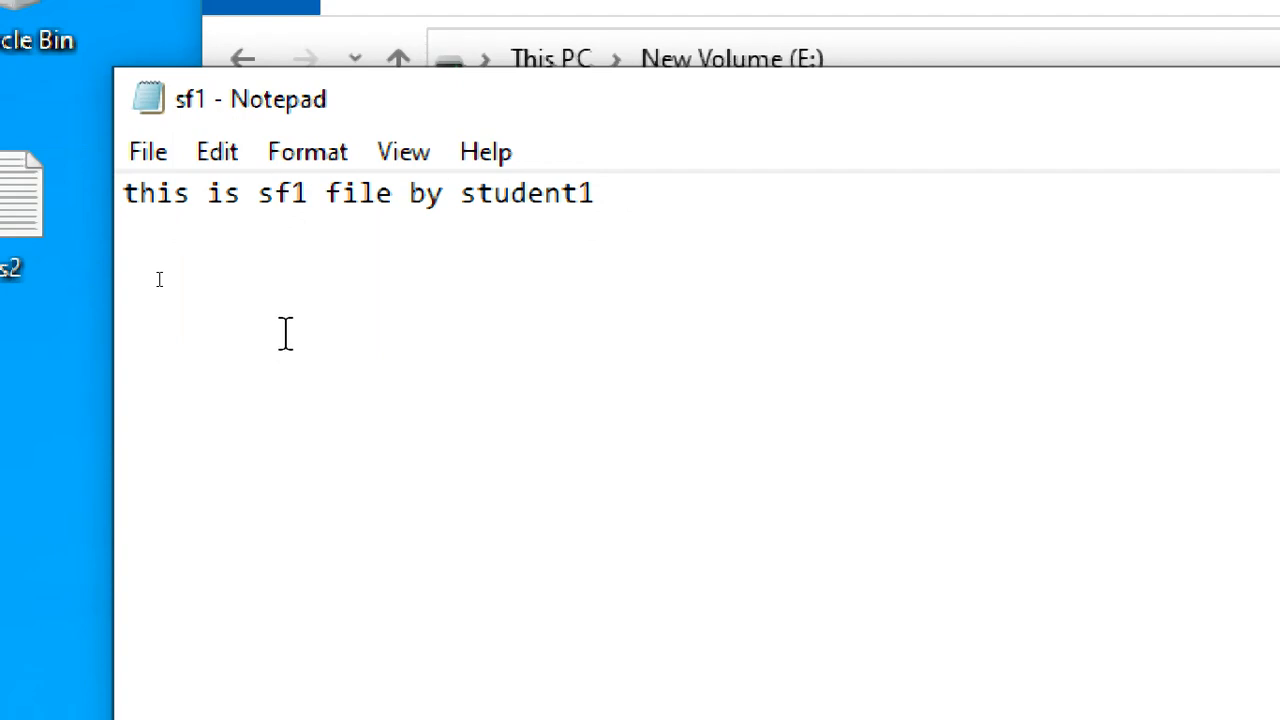
{"action": "left_click", "coordinate": [1137, 97]}
{"action": "left_click", "coordinate": [438, 438]}
{"action": "left_click", "coordinate": [1236, 92]}
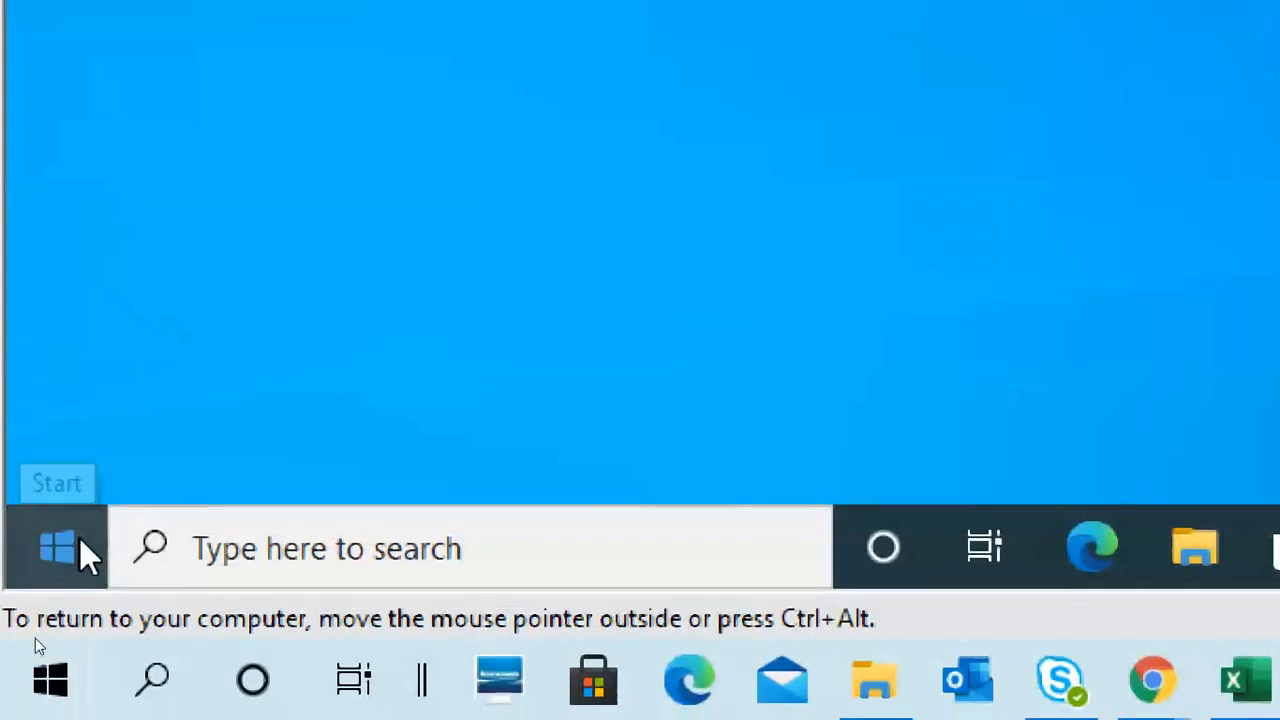
Sign the student2 account out of the Windows 10 VM.
{"action": "left_click", "coordinate": [60, 530]}
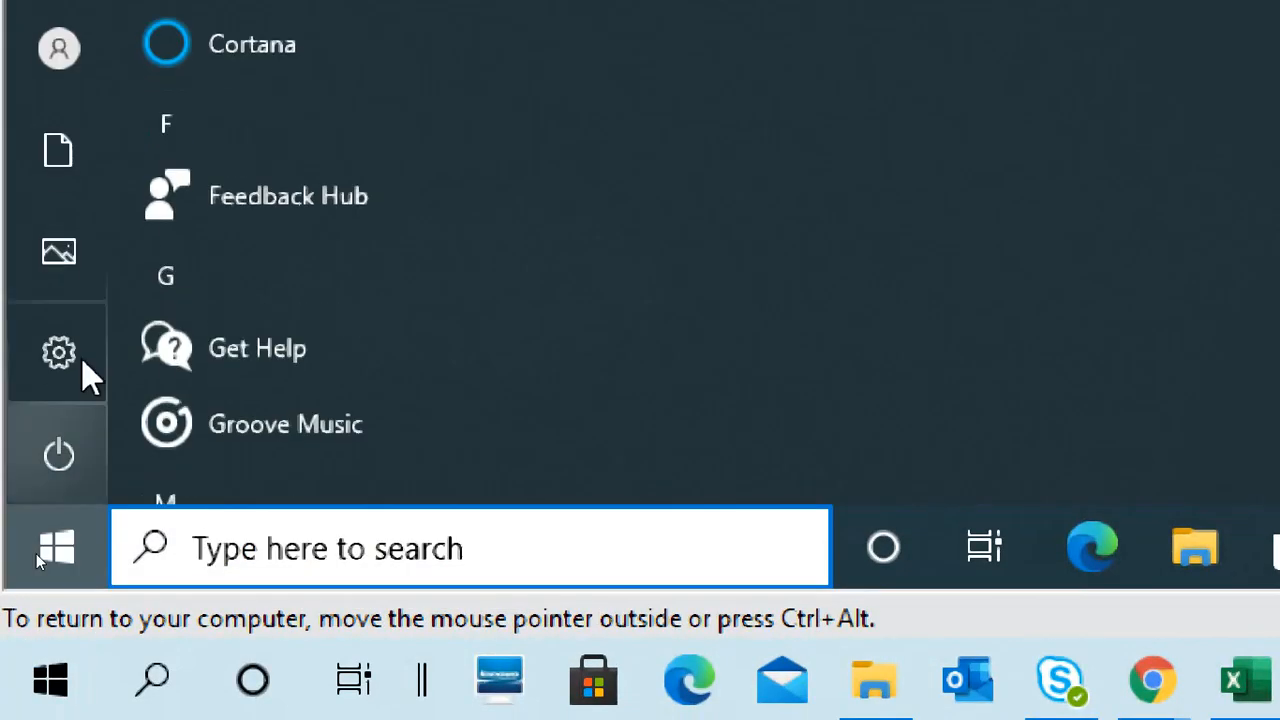
{"action": "mouse_move", "coordinate": [50, 62]}
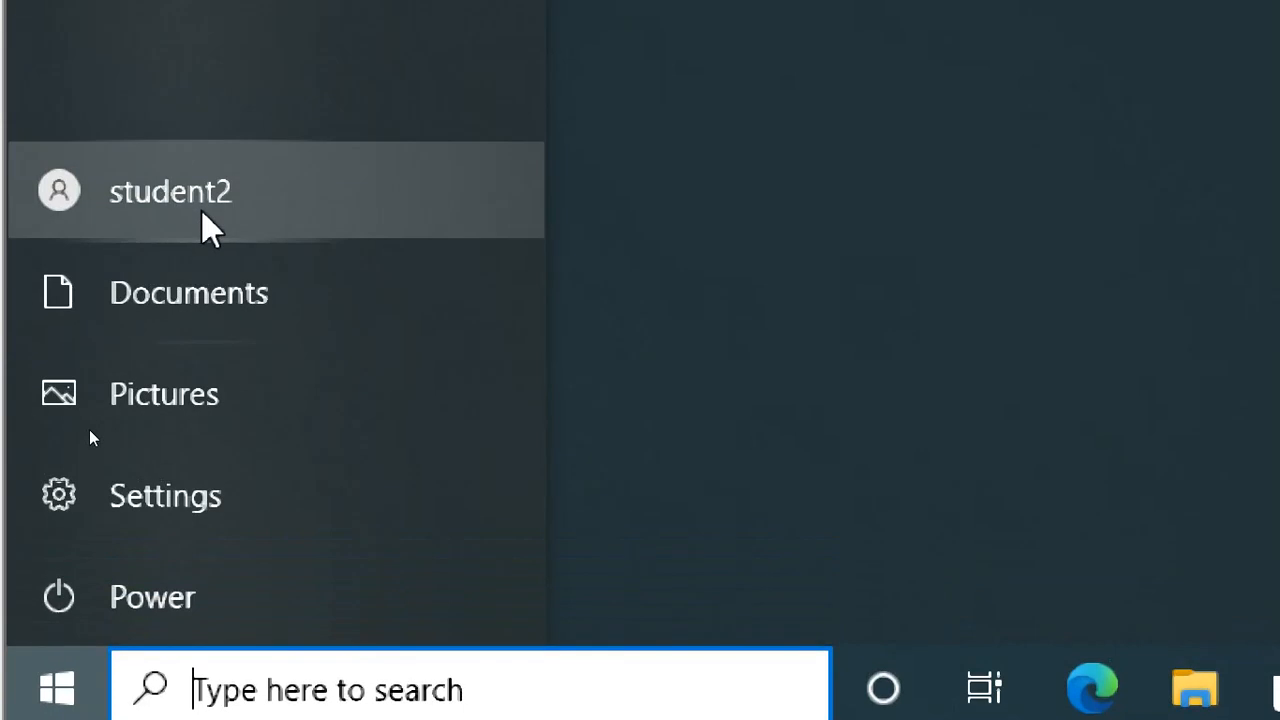
{"action": "left_click", "coordinate": [201, 209]}
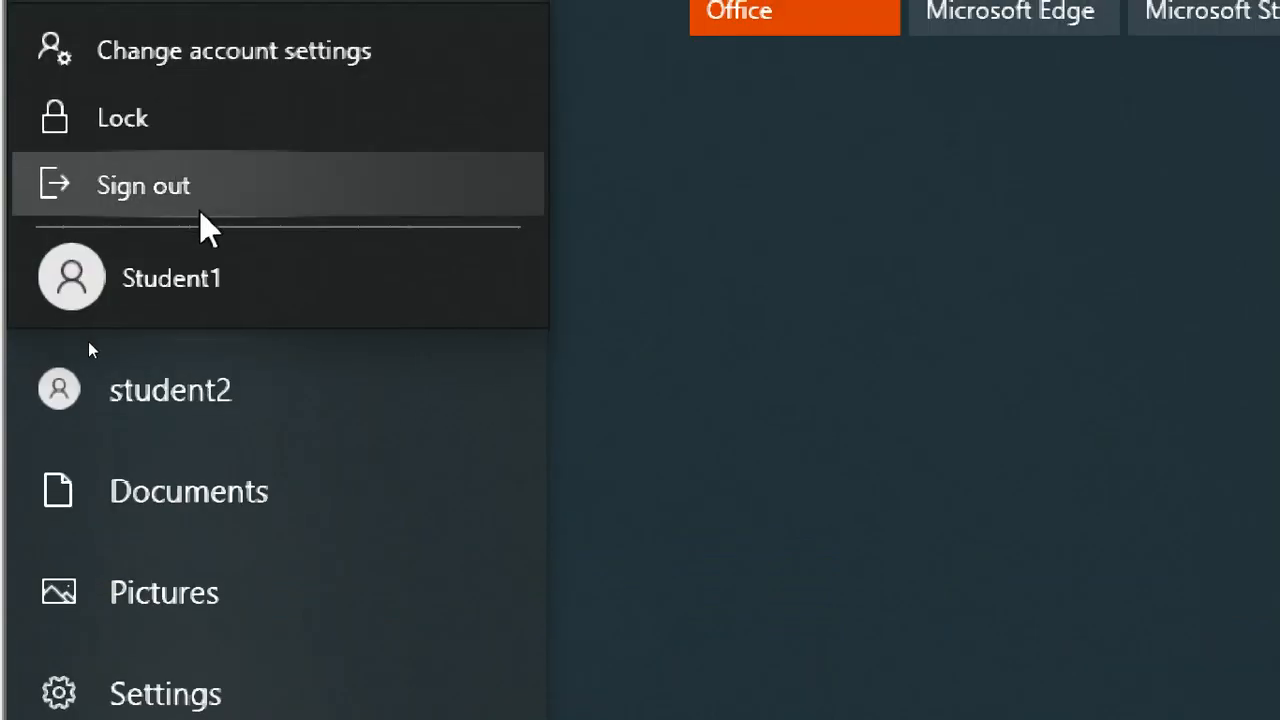
{"action": "left_click", "coordinate": [199, 5]}
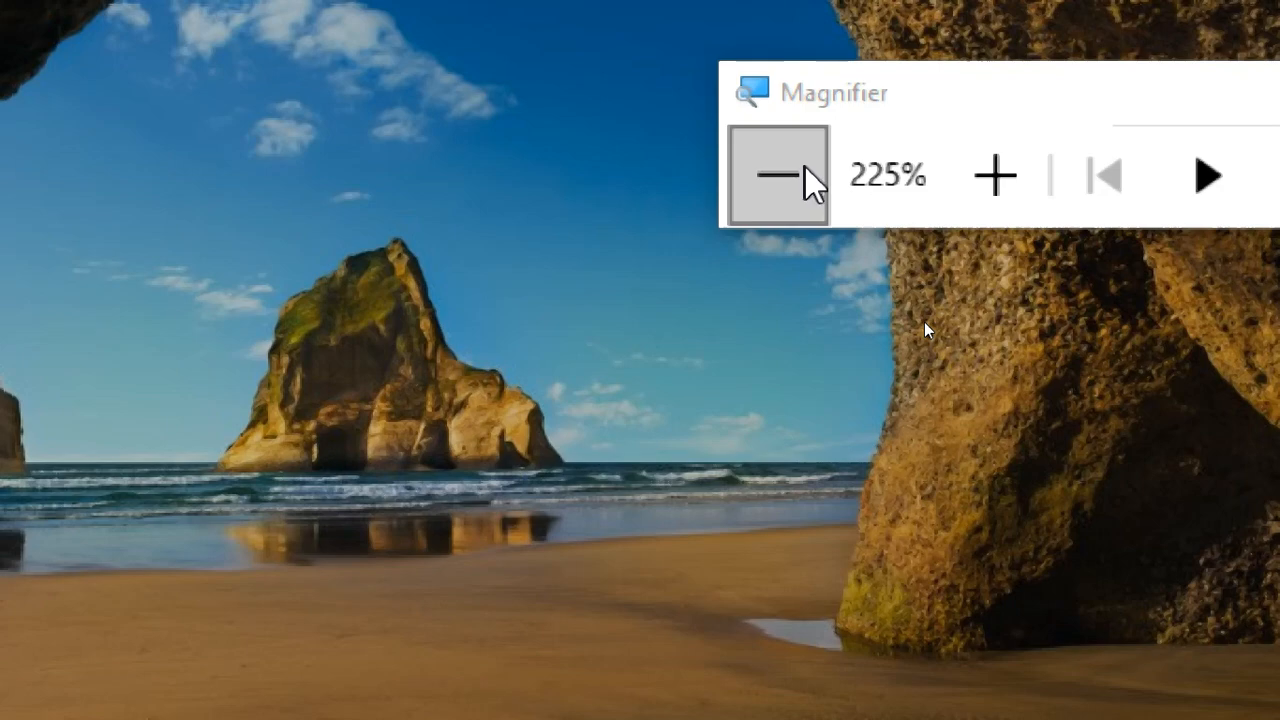
{"action": "left_click", "coordinate": [803, 171]}
{"action": "left_click", "coordinate": [802, 167]}
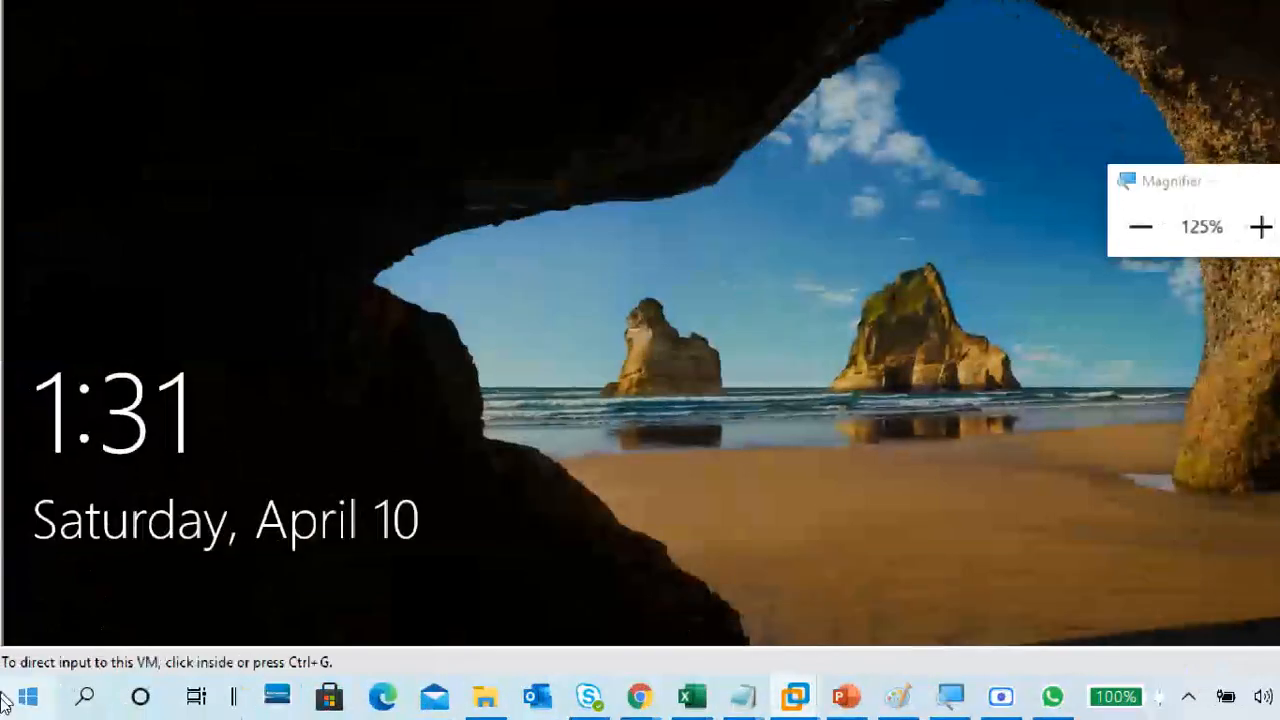
Sign in to the VM as Student1 with the account password.
{"action": "left_click", "coordinate": [306, 551]}
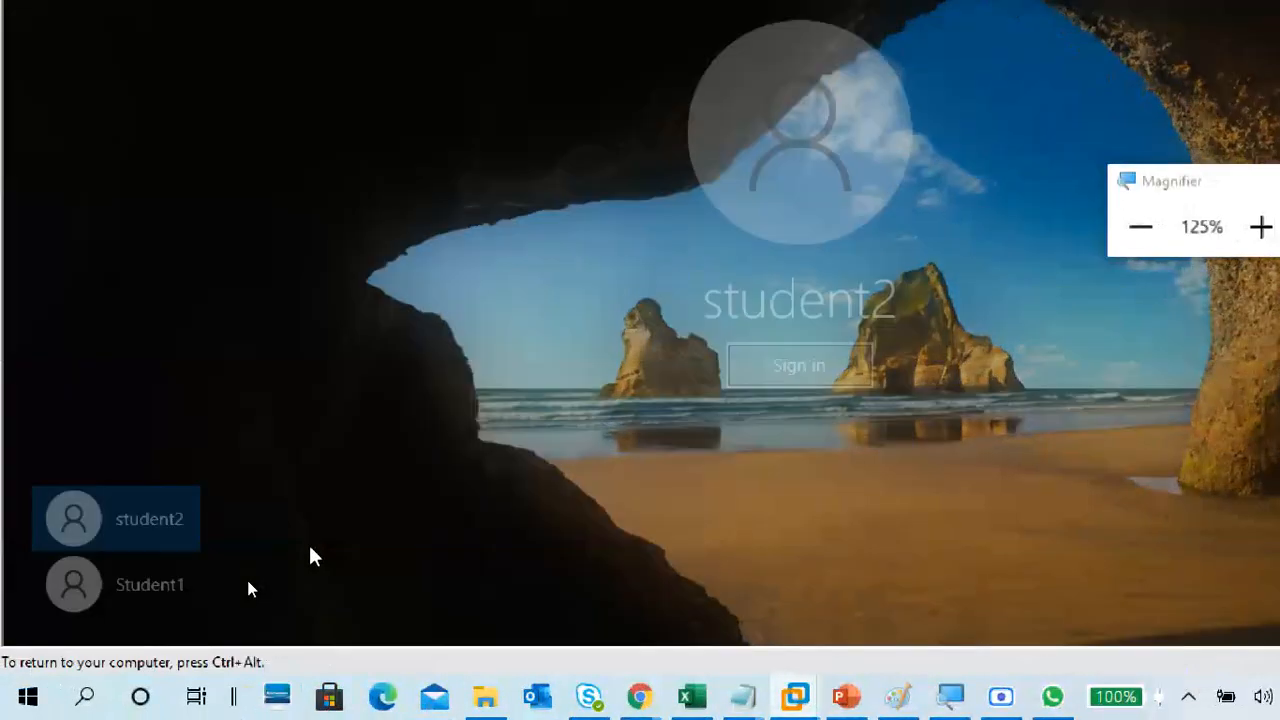
{"action": "left_click", "coordinate": [184, 600]}
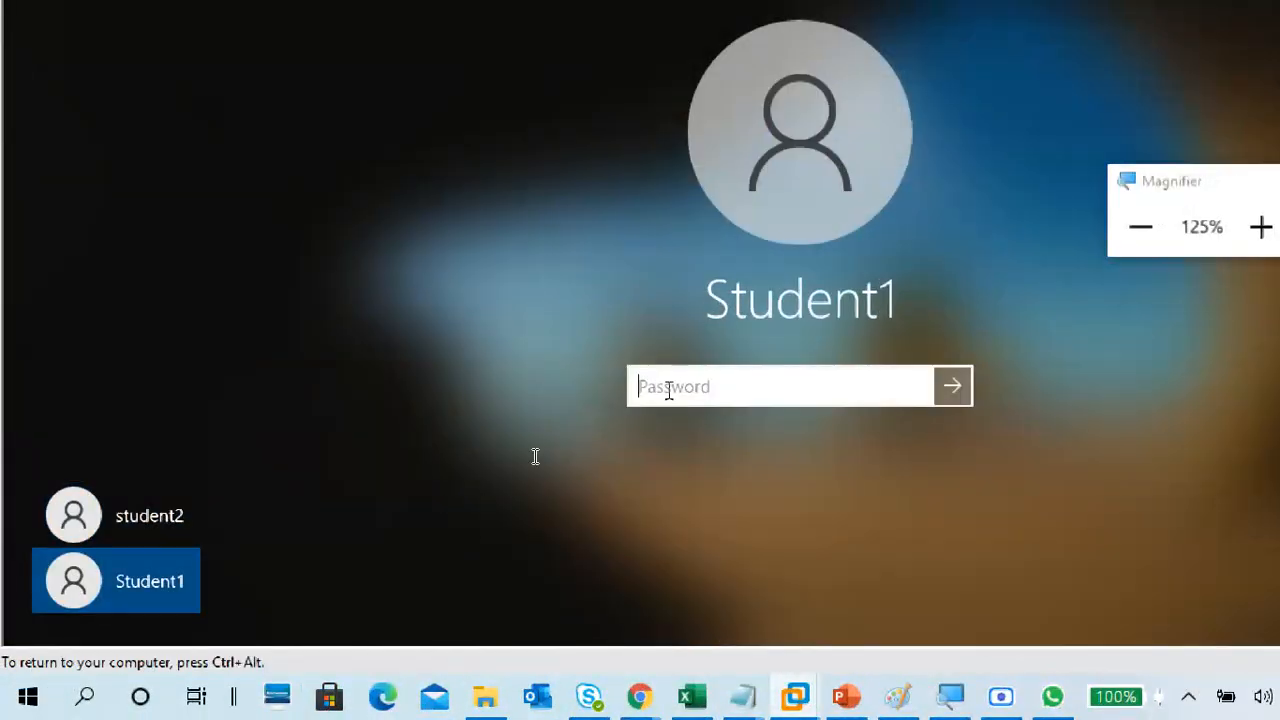
{"action": "type", "text": "•••"}
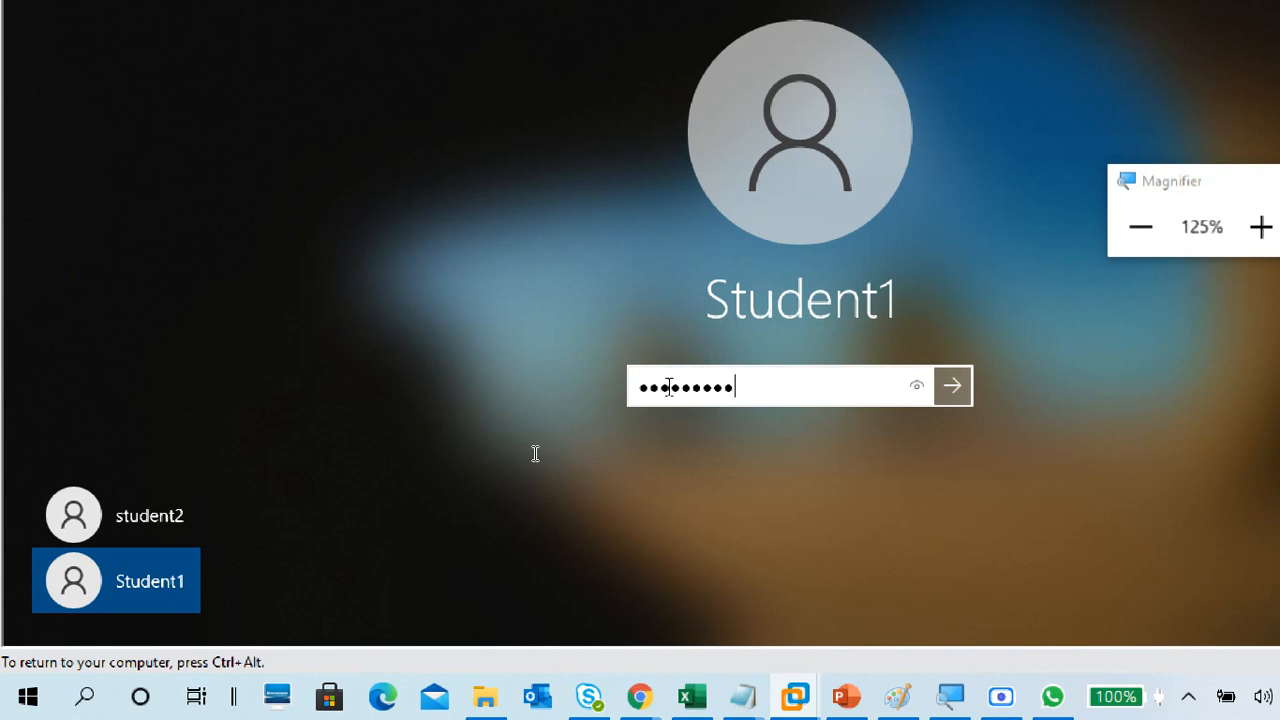
{"action": "key", "text": "Return"}
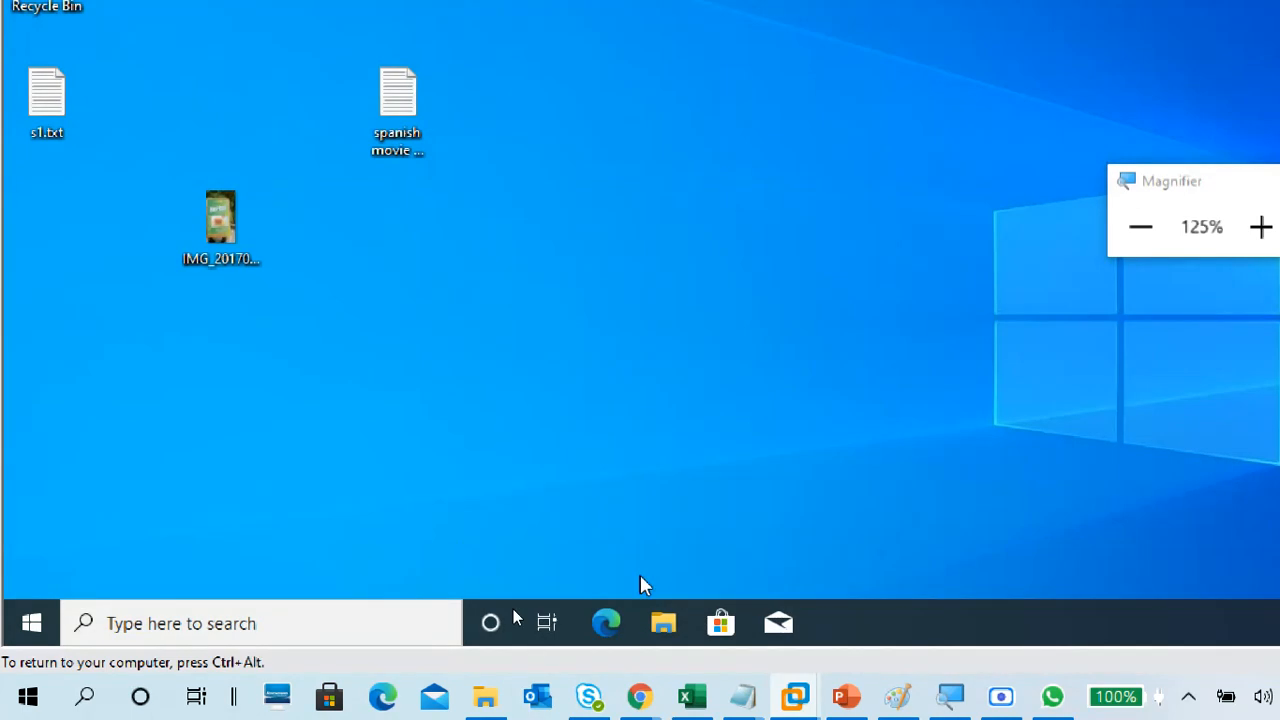
Browse File Explorer to New Volume (E:) and select sf1.txt.
{"action": "left_click", "coordinate": [663, 625]}
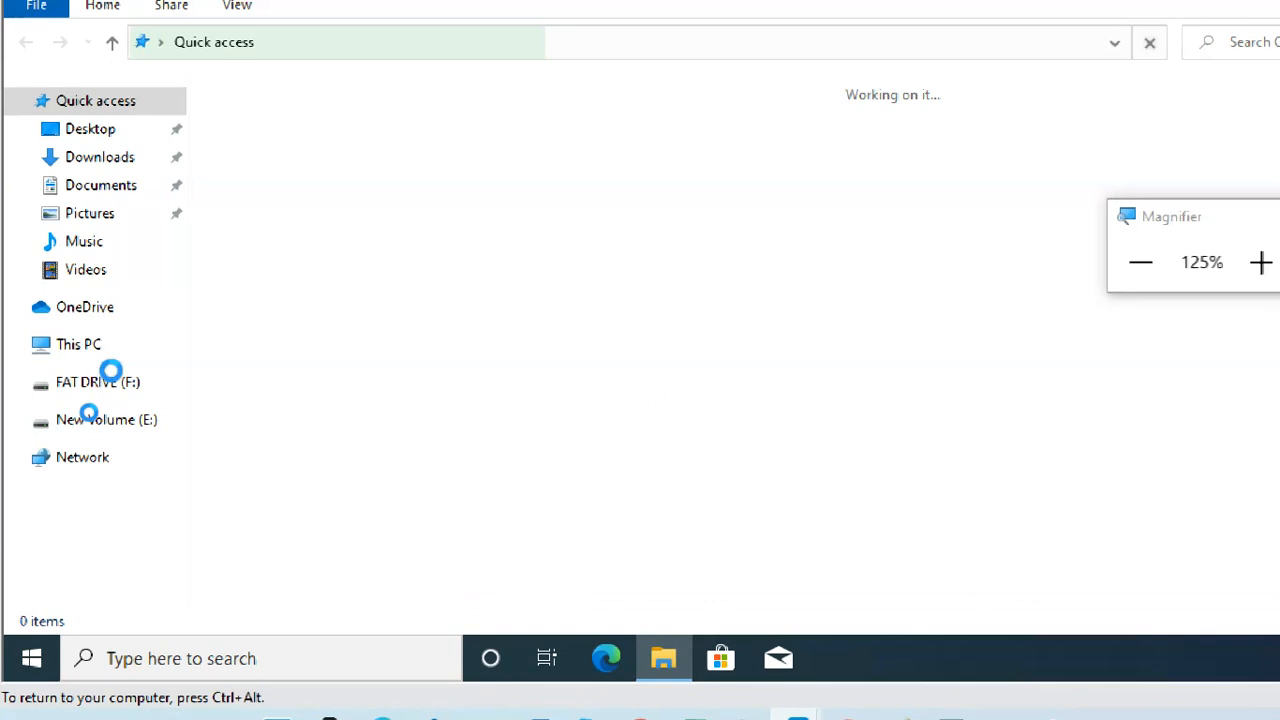
{"action": "left_click", "coordinate": [90, 352]}
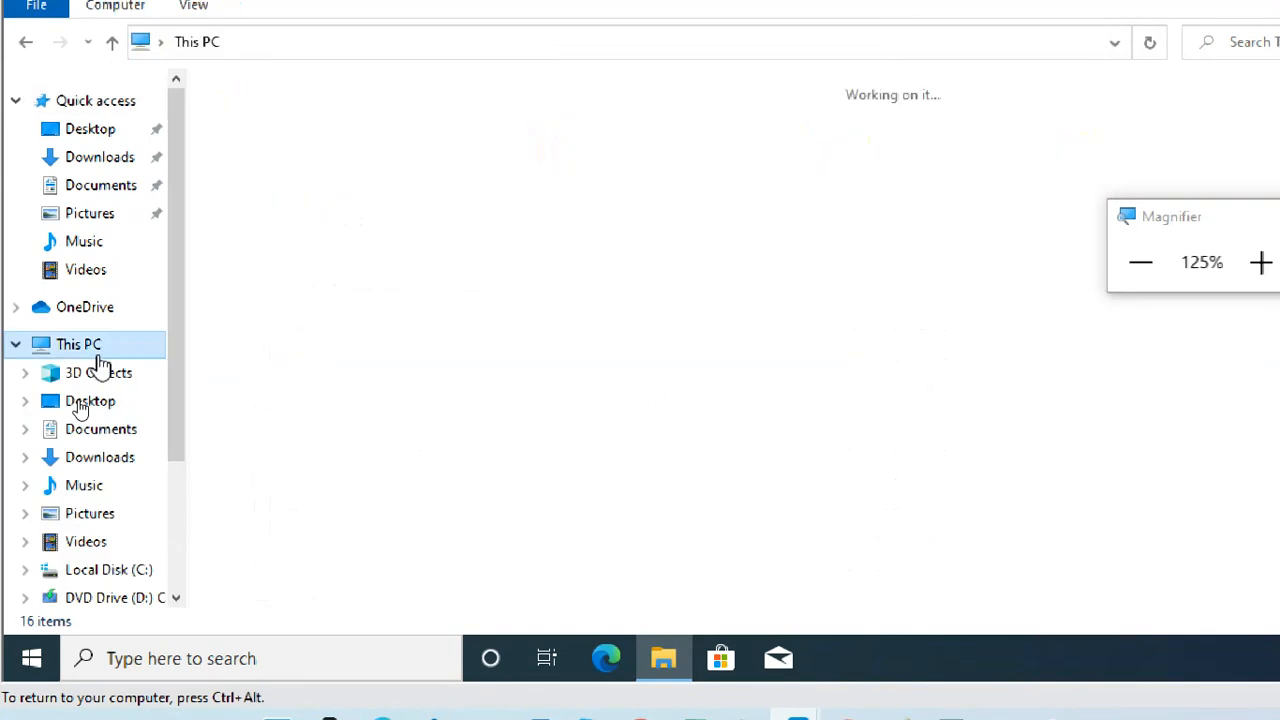
{"action": "double_click", "coordinate": [903, 318]}
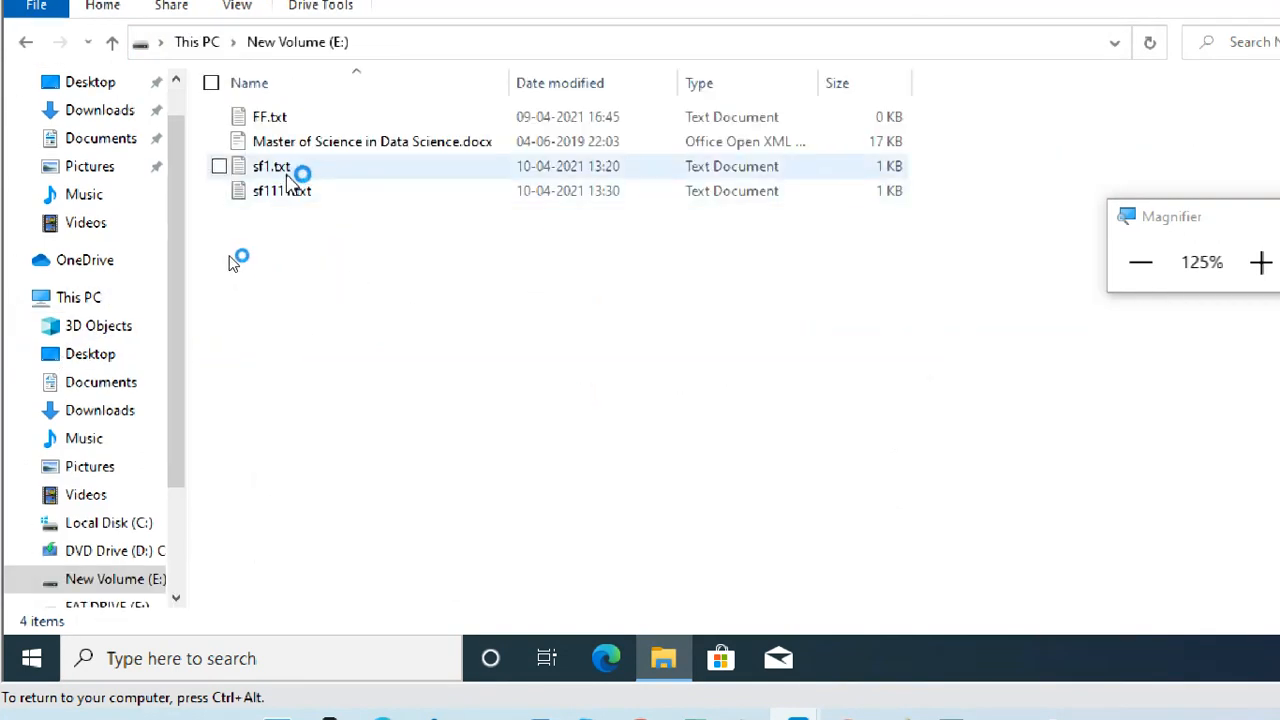
{"action": "left_click", "coordinate": [297, 172]}
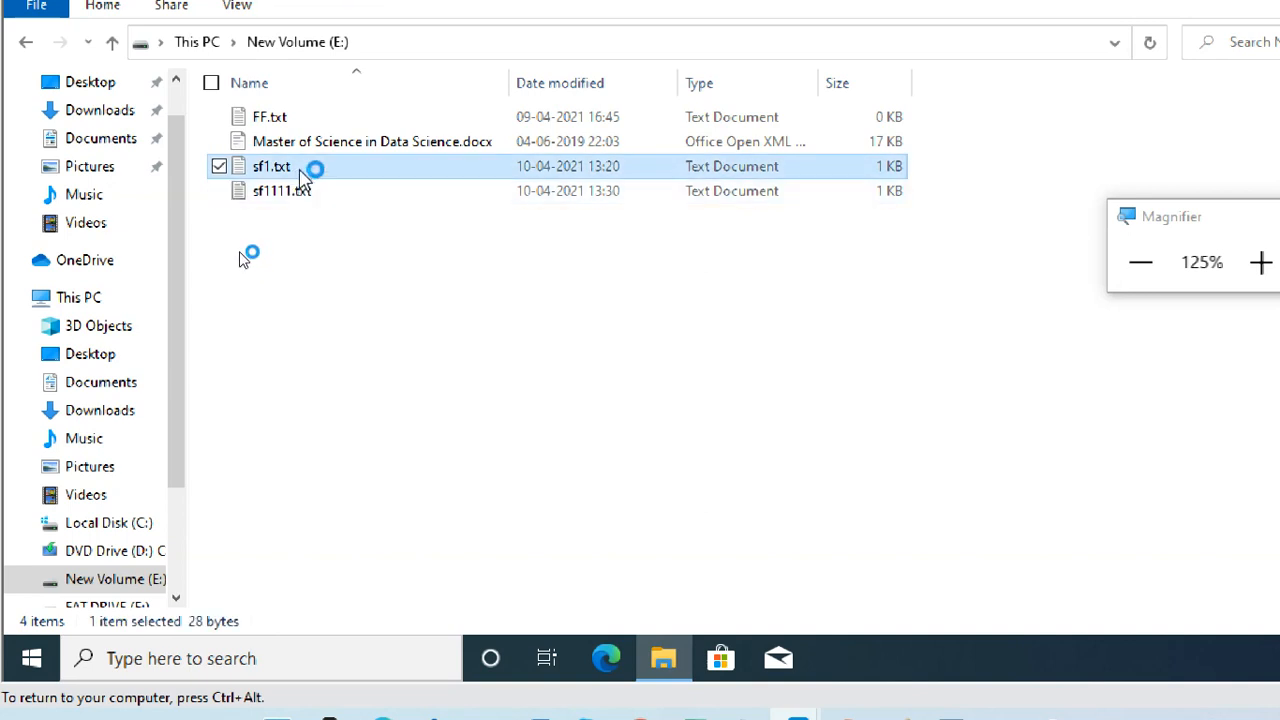
Open sf1.txt in Notepad as Student1, close it, and bring up its context menu.
{"action": "left_click", "coordinate": [1260, 262]}
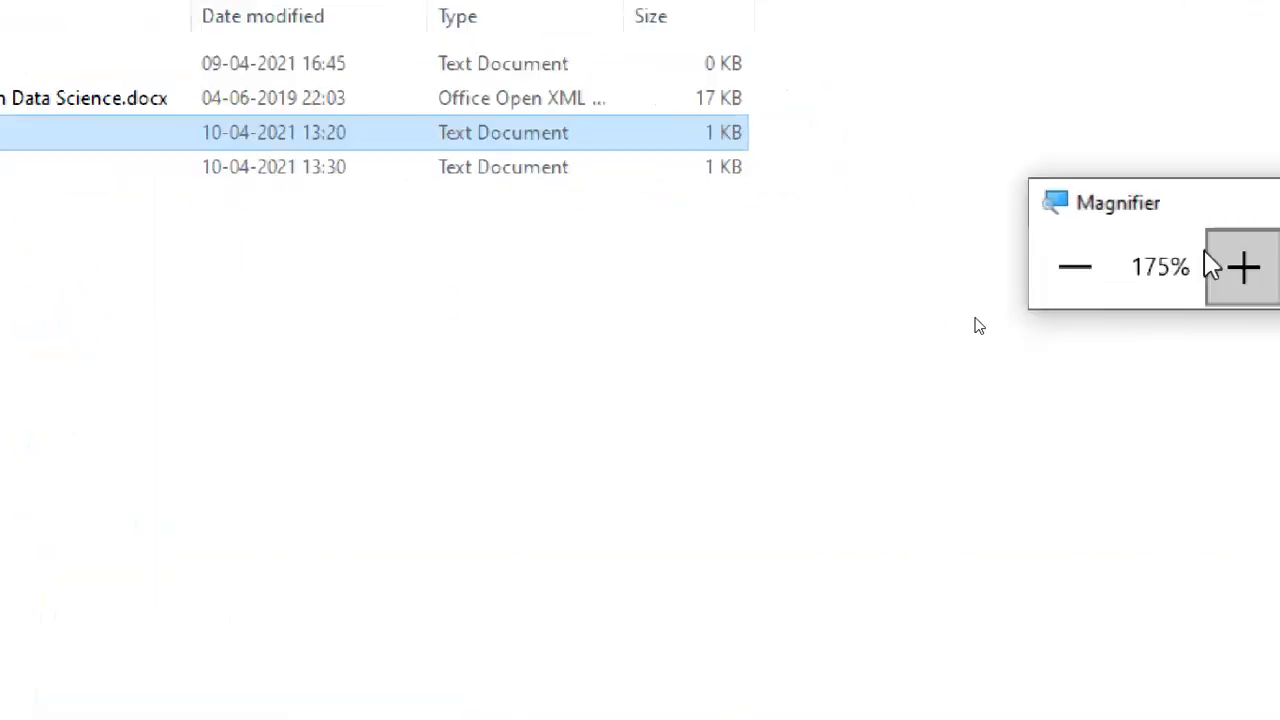
{"action": "double_click", "coordinate": [400, 135]}
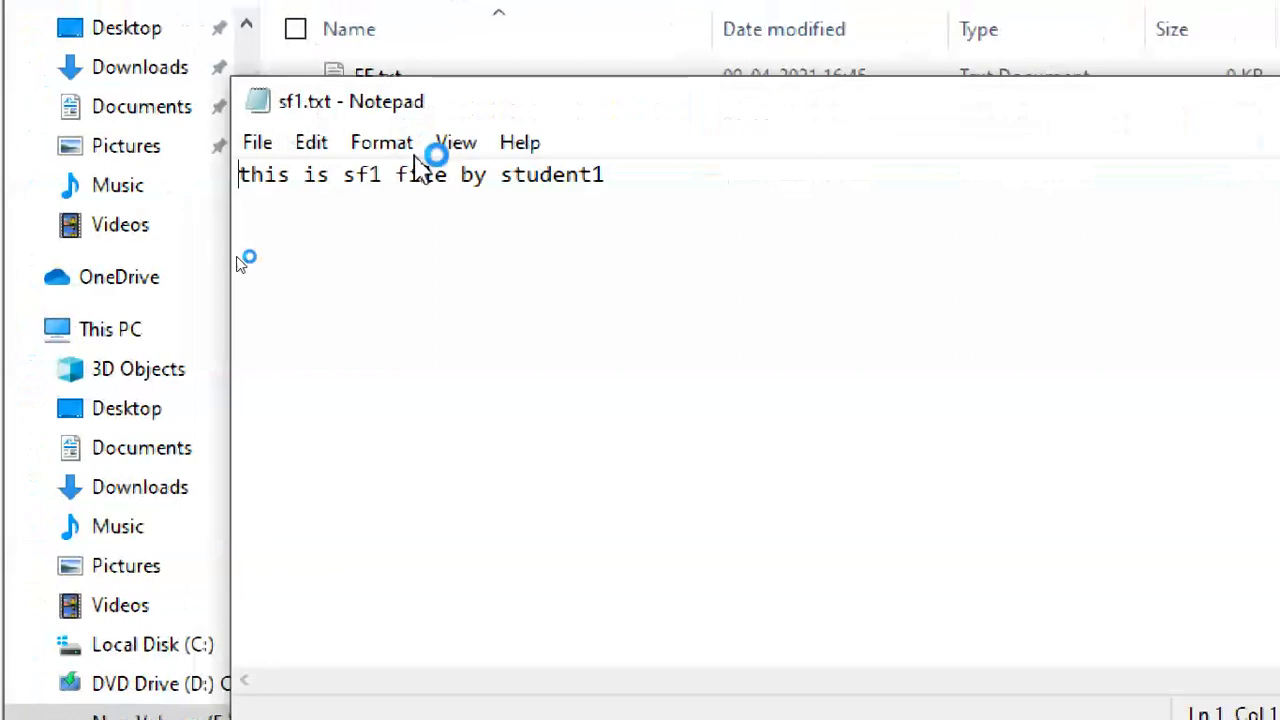
{"action": "left_click", "coordinate": [257, 142]}
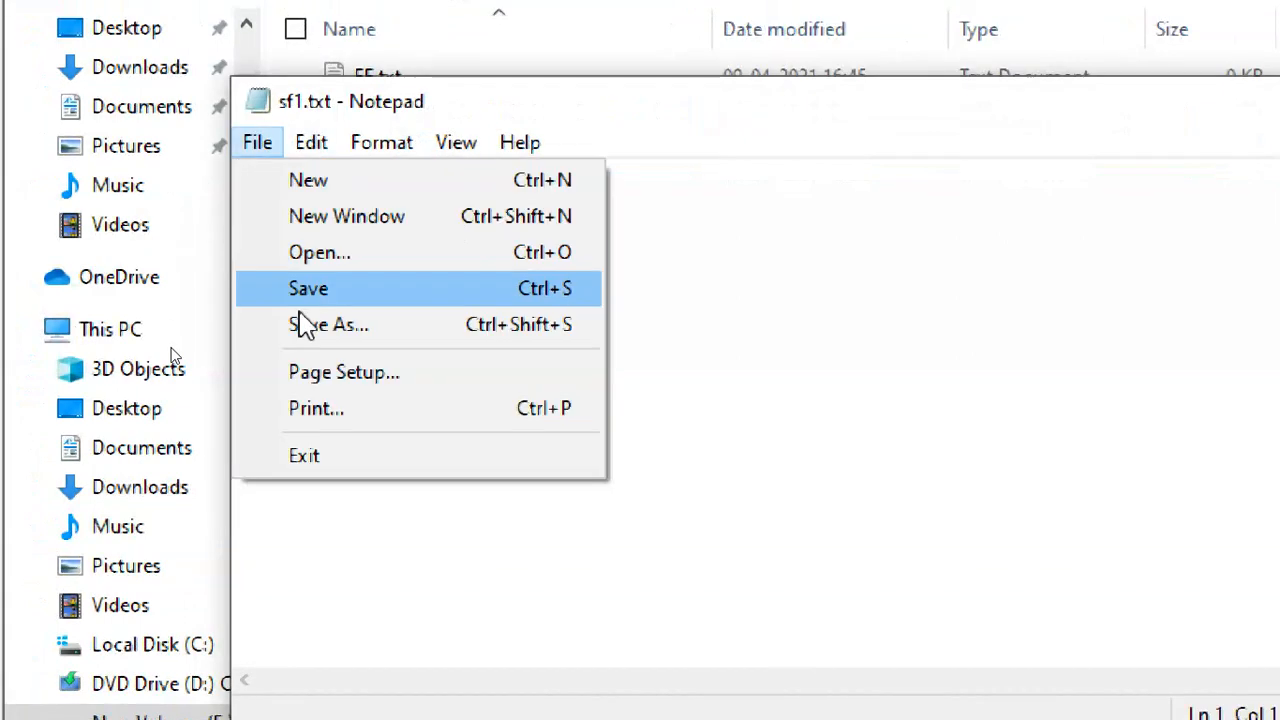
{"action": "left_click", "coordinate": [295, 450]}
{"action": "right_click", "coordinate": [364, 151]}
Open sf1.txt's Security properties, view student2's permissions, and start editing them.
{"action": "left_click", "coordinate": [240, 694]}
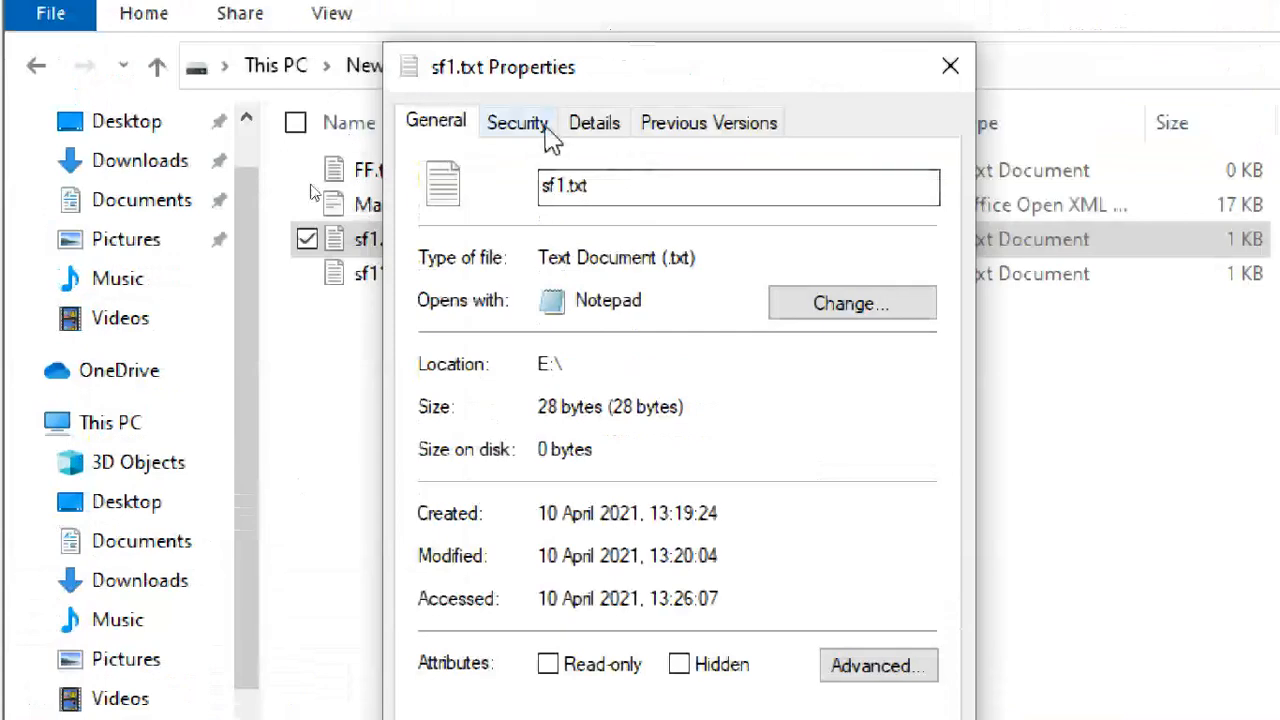
{"action": "left_click", "coordinate": [547, 127]}
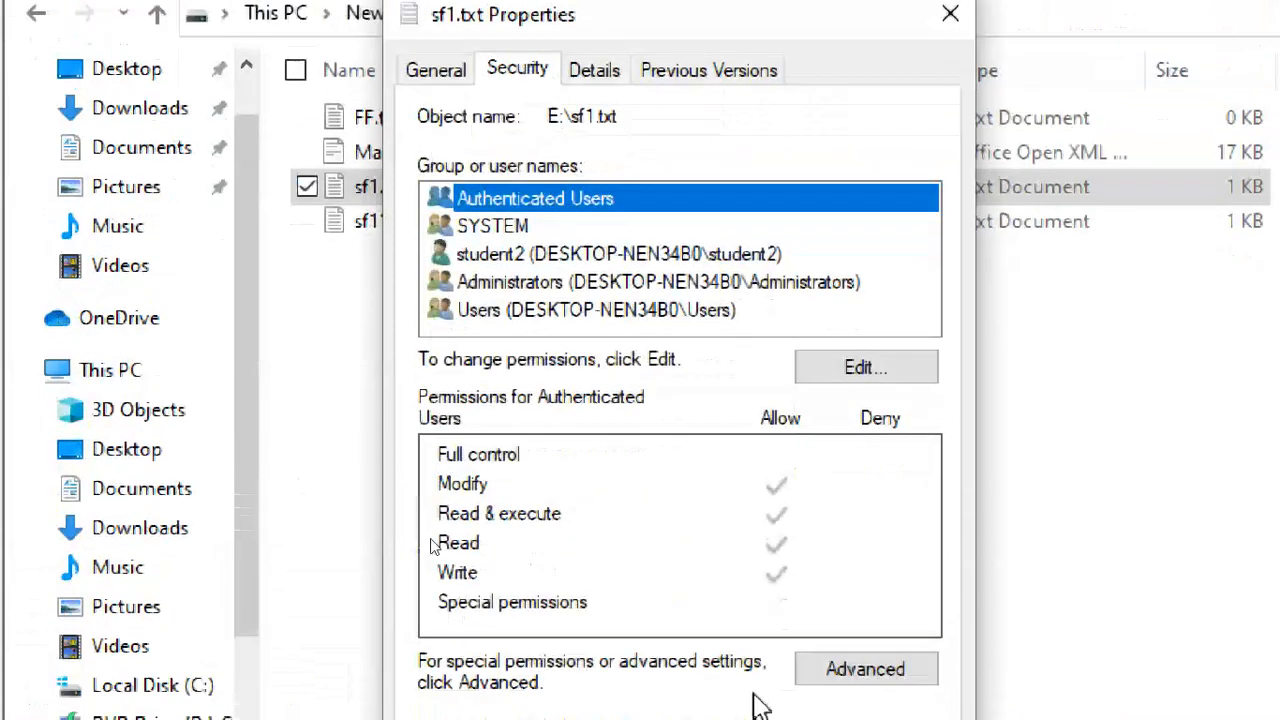
{"action": "left_click", "coordinate": [543, 250]}
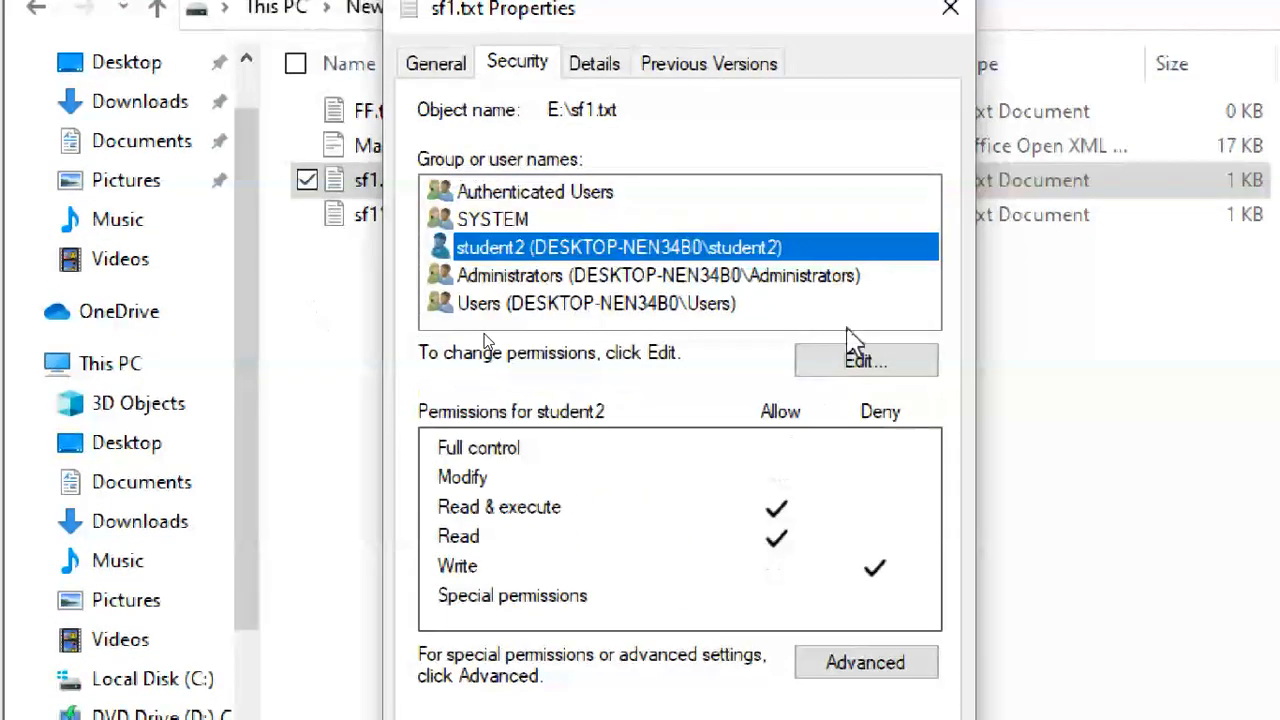
{"action": "left_click", "coordinate": [885, 364]}
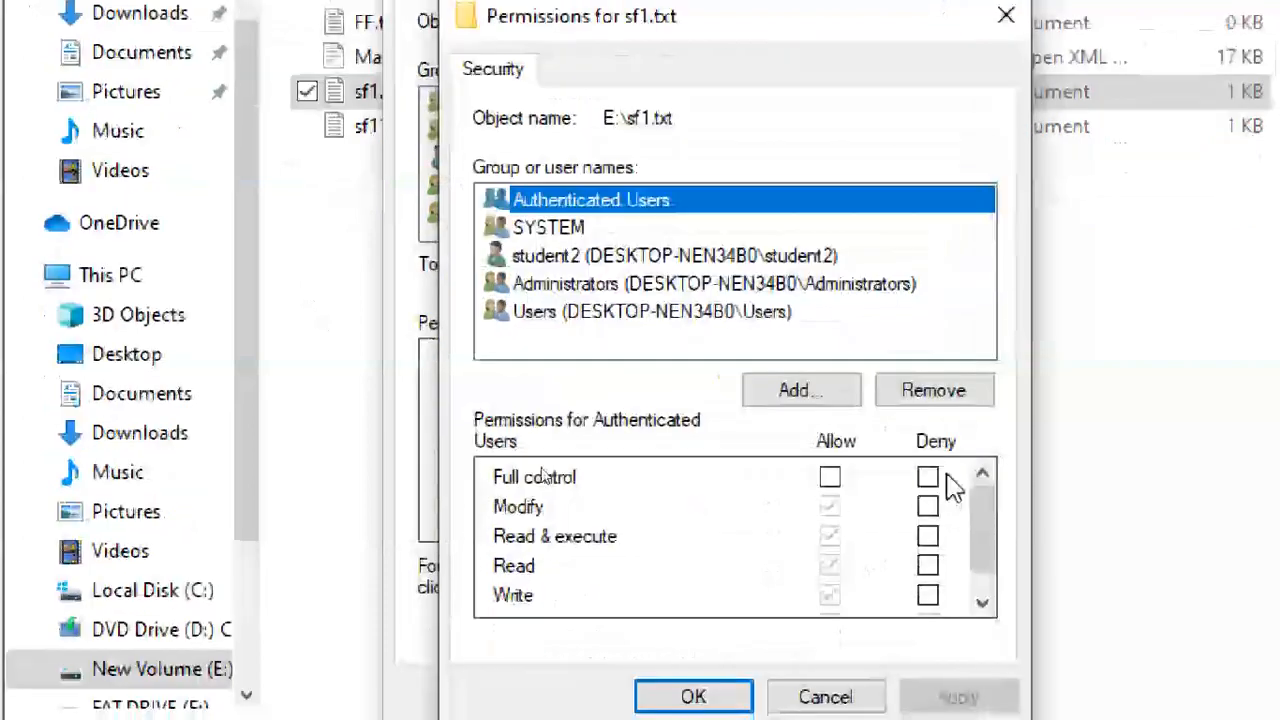
Try denying Authenticated Users full control, then cancel the permission edits.
{"action": "left_click", "coordinate": [930, 567]}
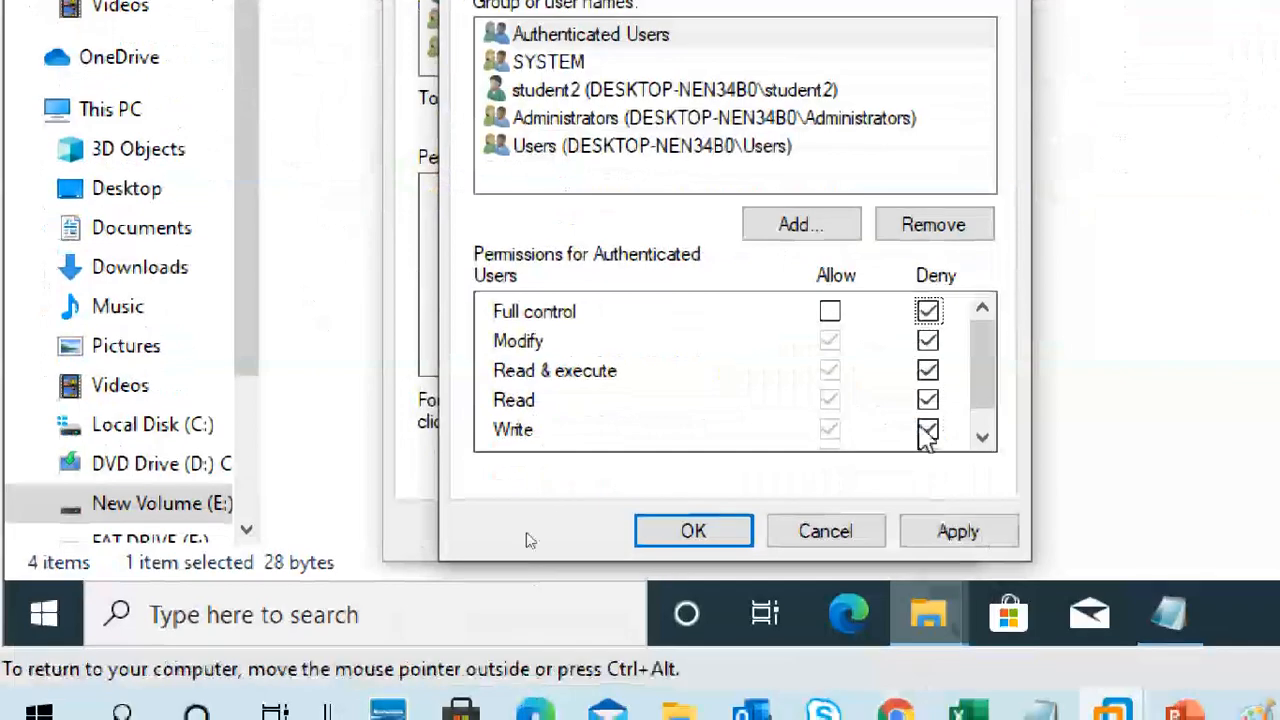
{"action": "left_click", "coordinate": [982, 603]}
{"action": "scroll", "coordinate": [974, 397], "scroll_direction": "up", "scroll_amount": 1}
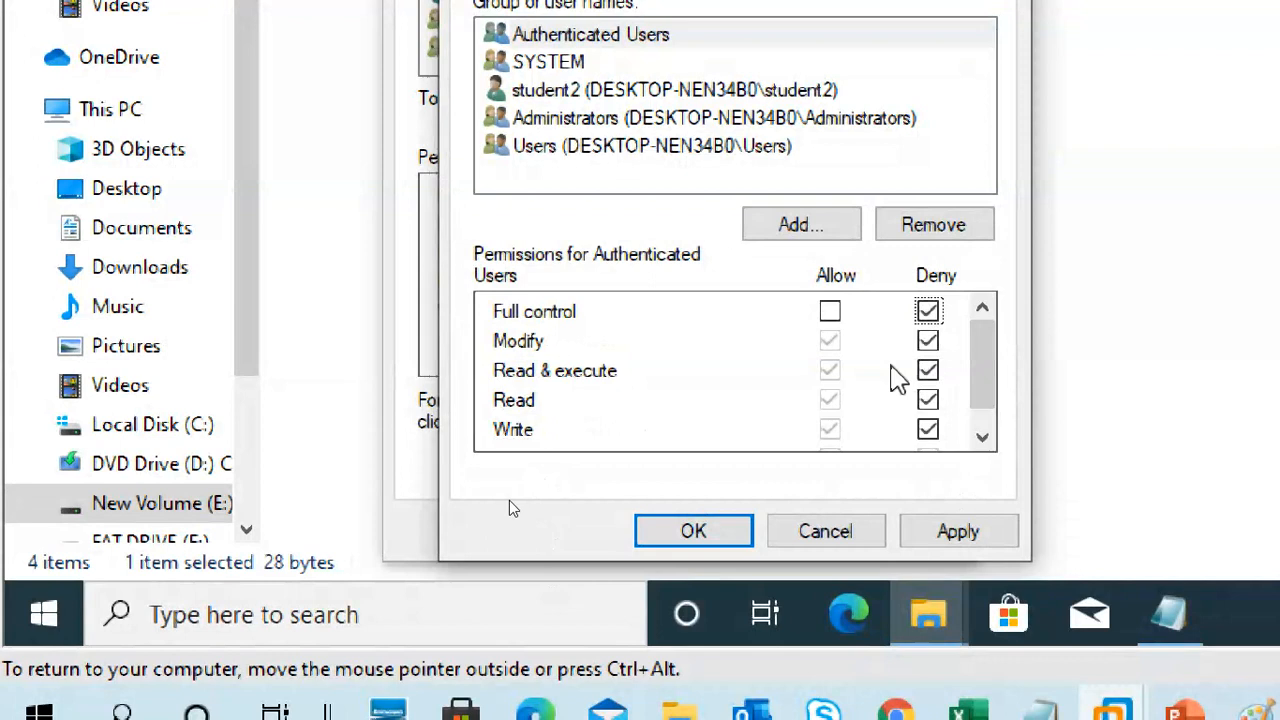
{"action": "left_click", "coordinate": [652, 90]}
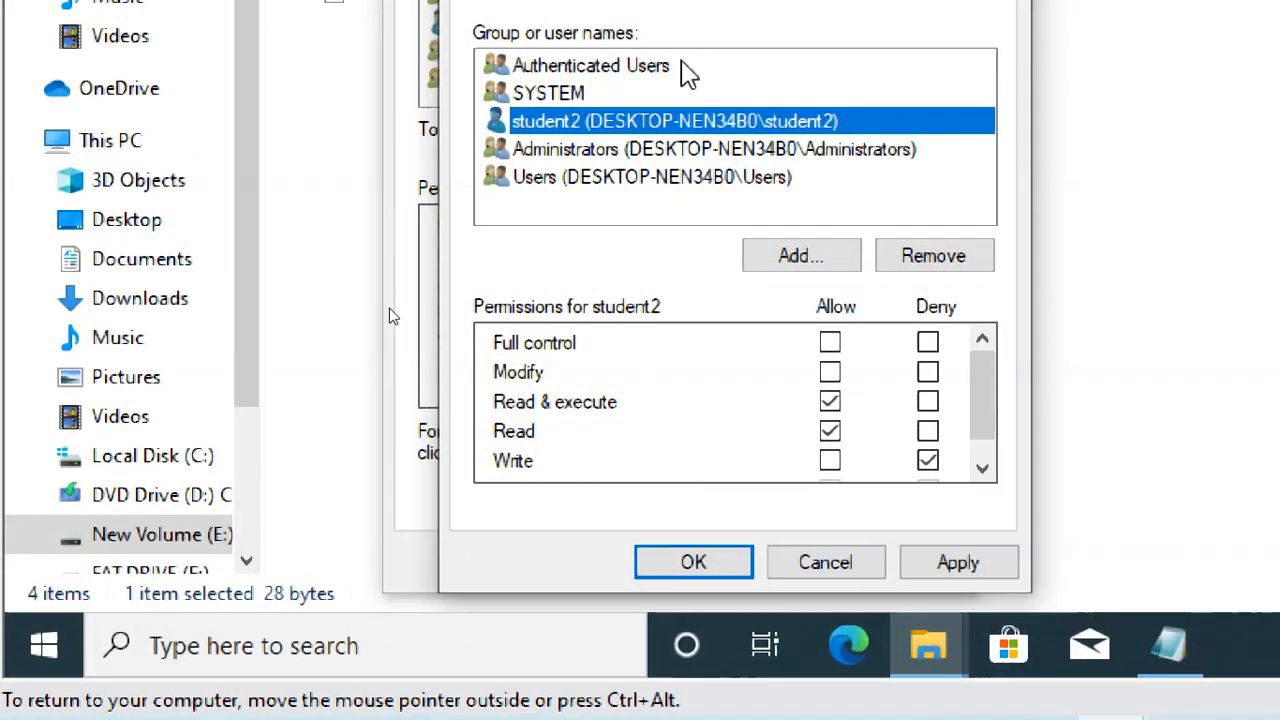
{"action": "left_click", "coordinate": [686, 36]}
{"action": "left_click", "coordinate": [927, 311]}
{"action": "left_click", "coordinate": [856, 573]}
Deny student2 Full control, Modify, Read & execute, Read and Write on sf1.txt, then apply.
{"action": "left_click", "coordinate": [657, 25]}
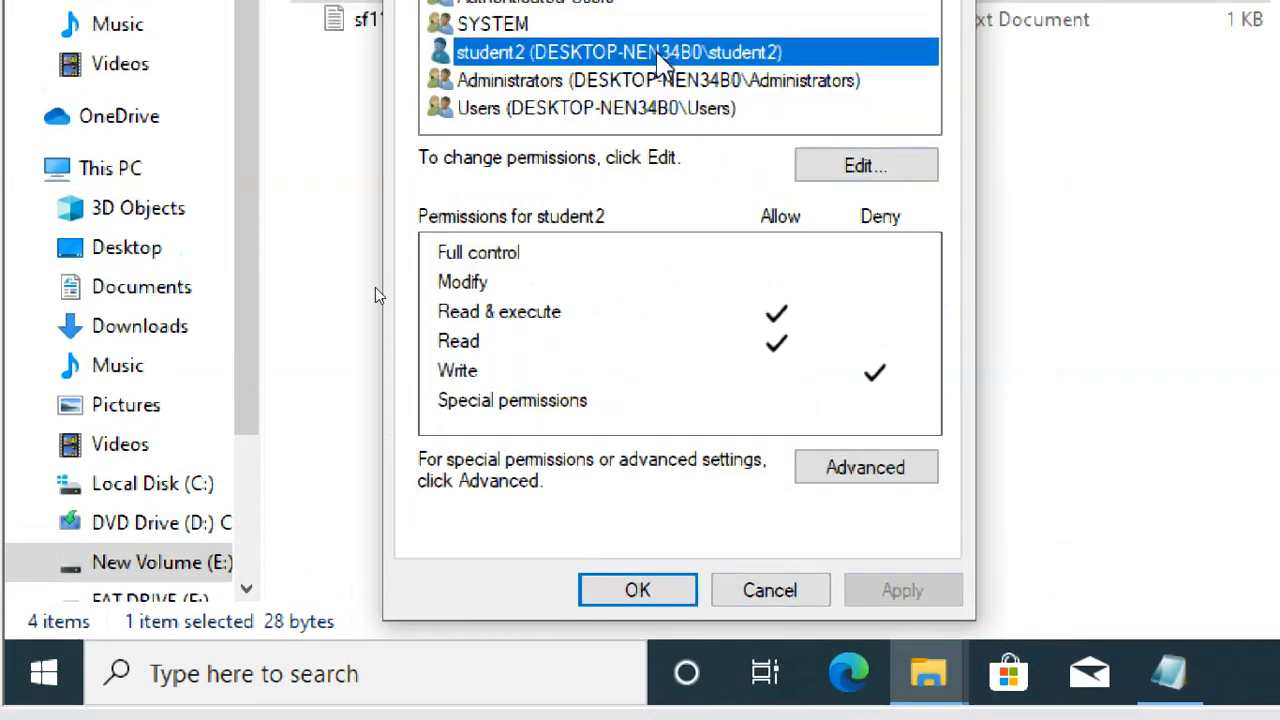
{"action": "left_click", "coordinate": [840, 168]}
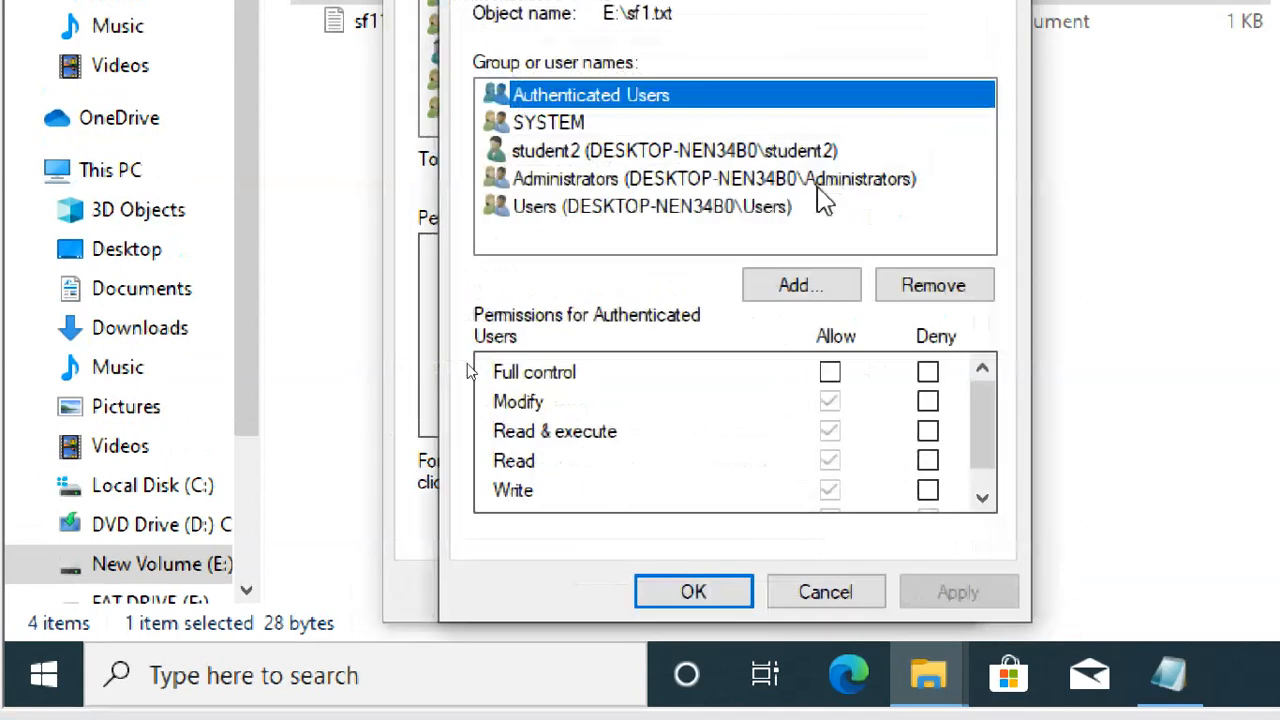
{"action": "left_click", "coordinate": [555, 150]}
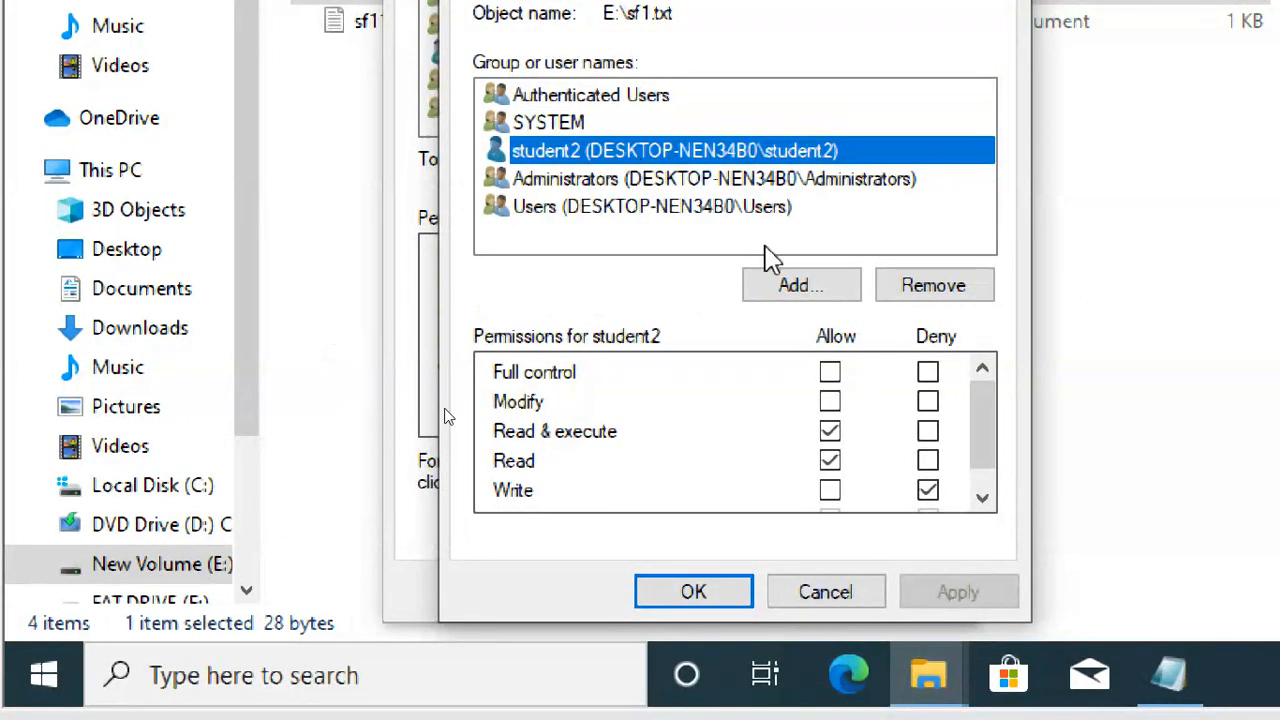
{"action": "left_click", "coordinate": [928, 371]}
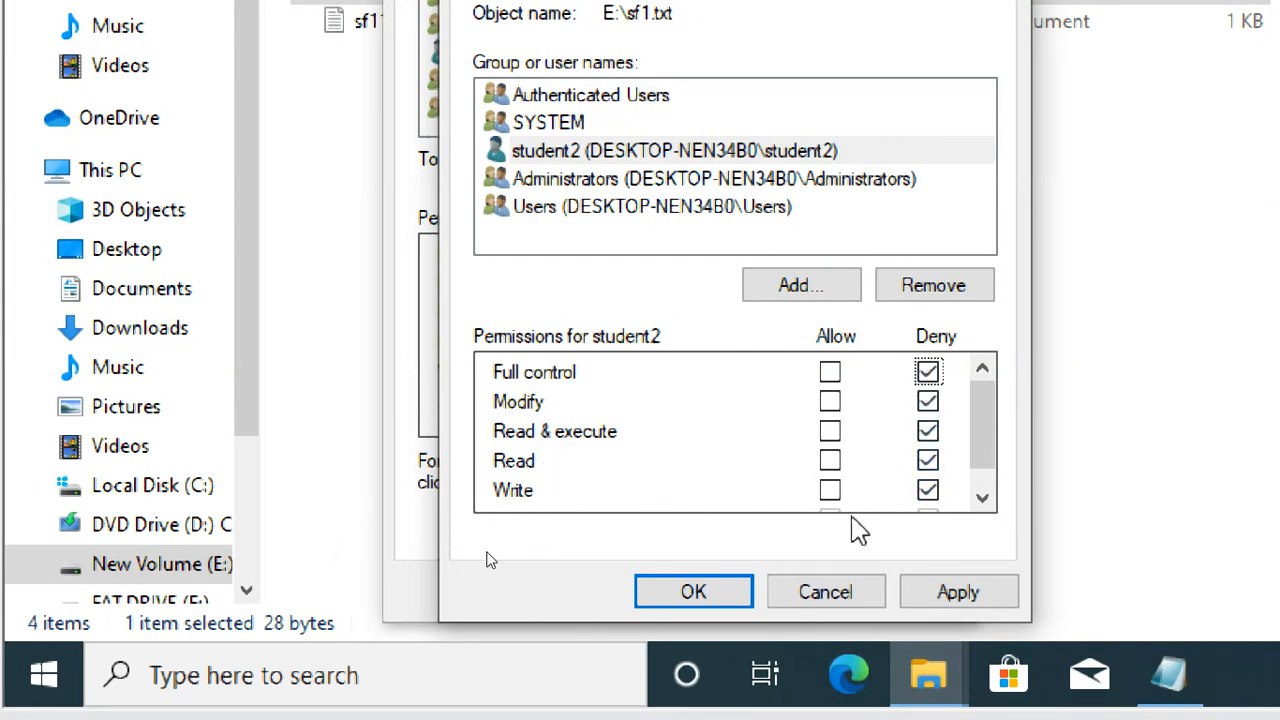
{"action": "left_click", "coordinate": [830, 372]}
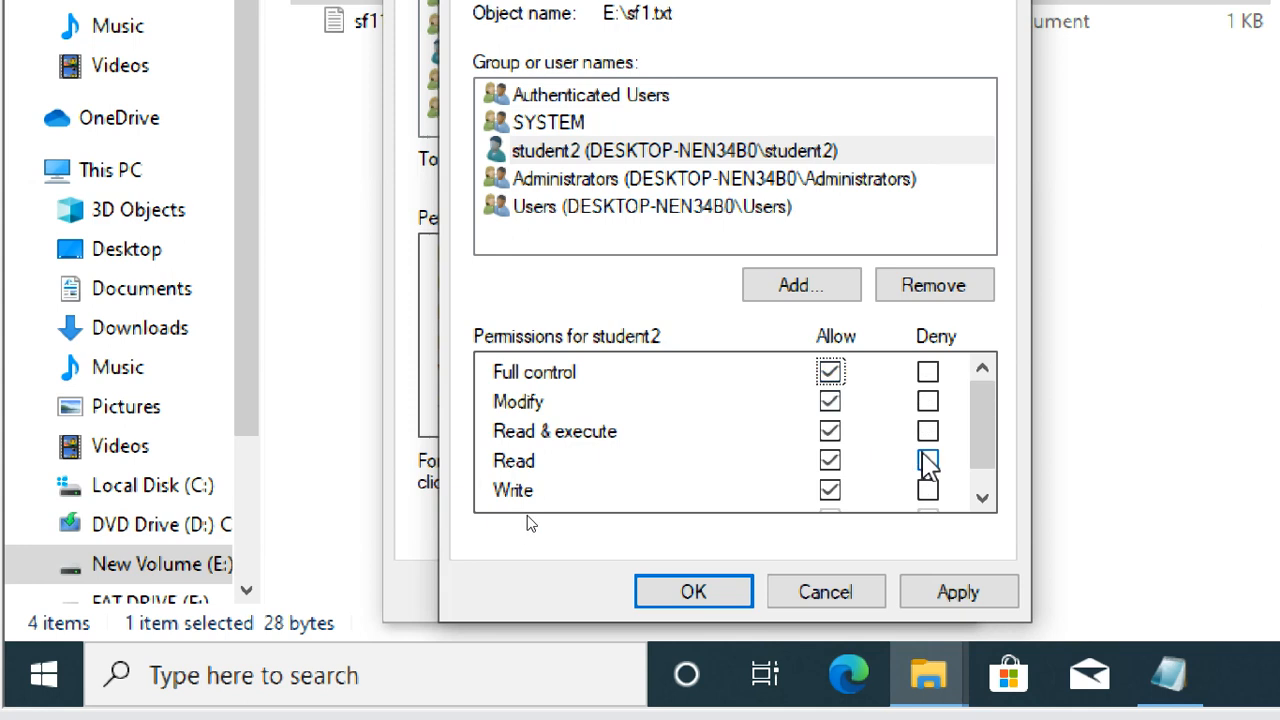
{"action": "left_click", "coordinate": [928, 461]}
{"action": "left_click", "coordinate": [928, 491]}
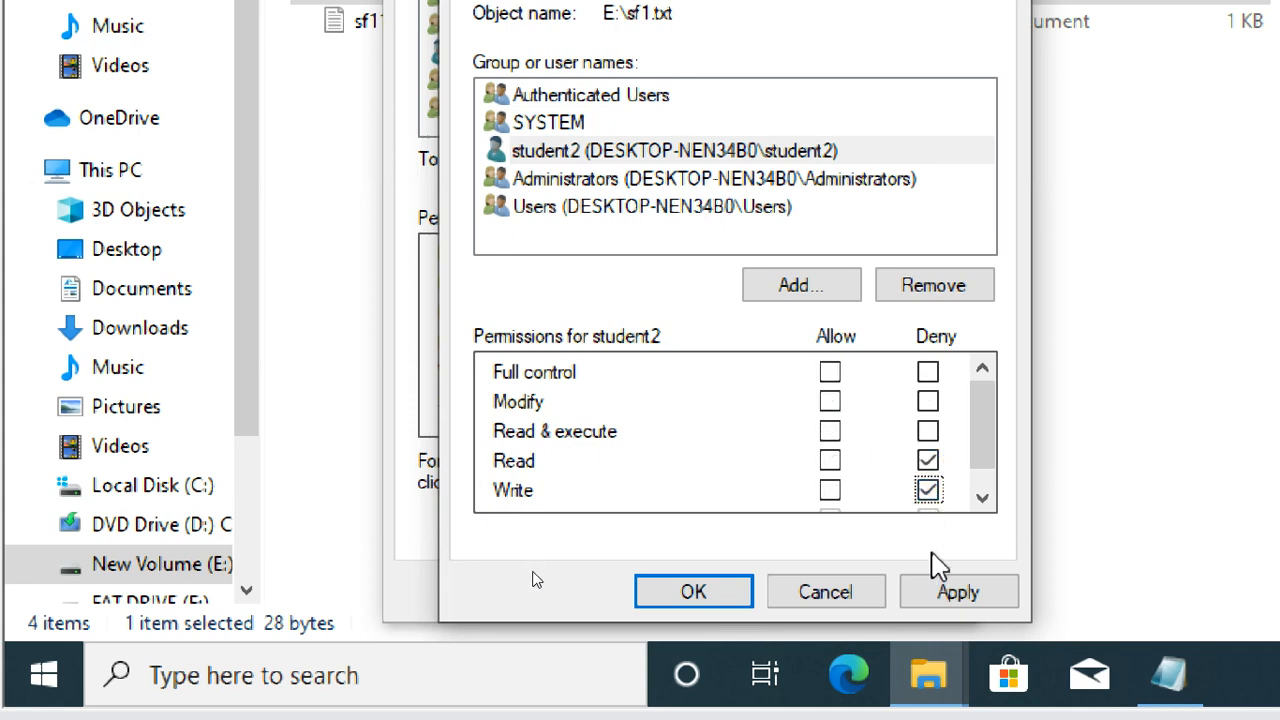
{"action": "left_click", "coordinate": [927, 376]}
{"action": "left_click", "coordinate": [978, 592]}
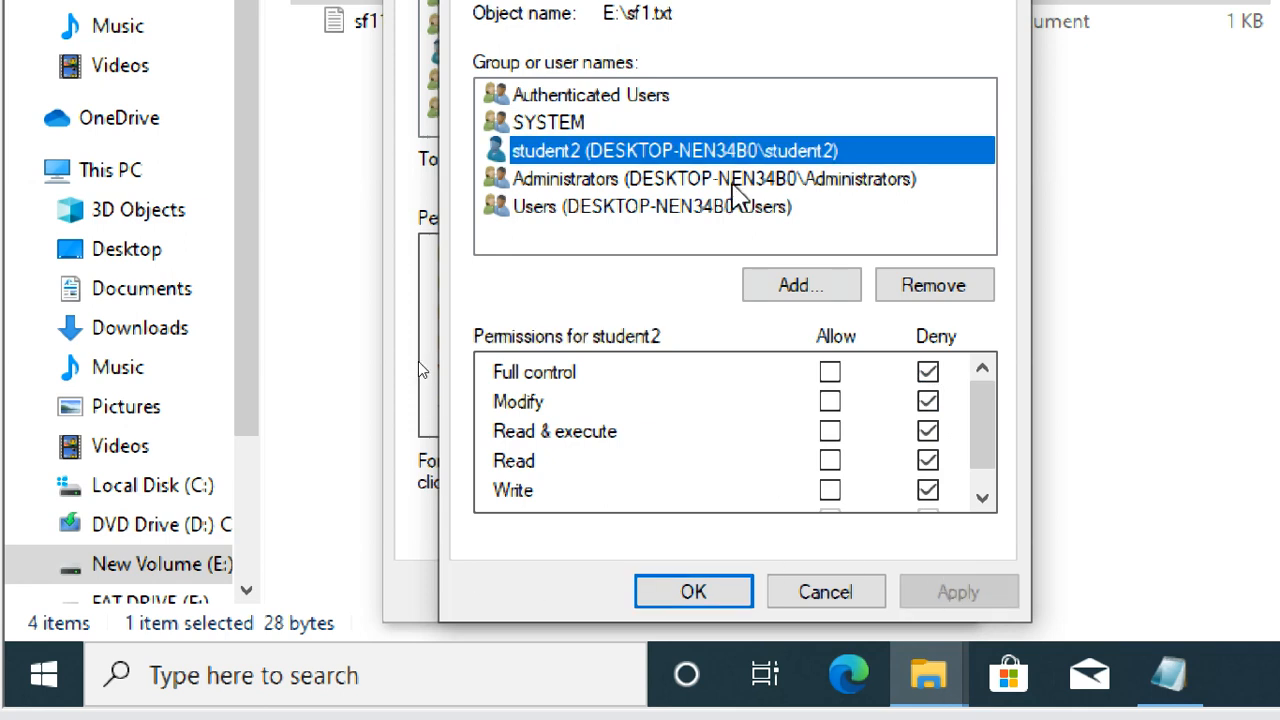
{"action": "left_click", "coordinate": [677, 588]}
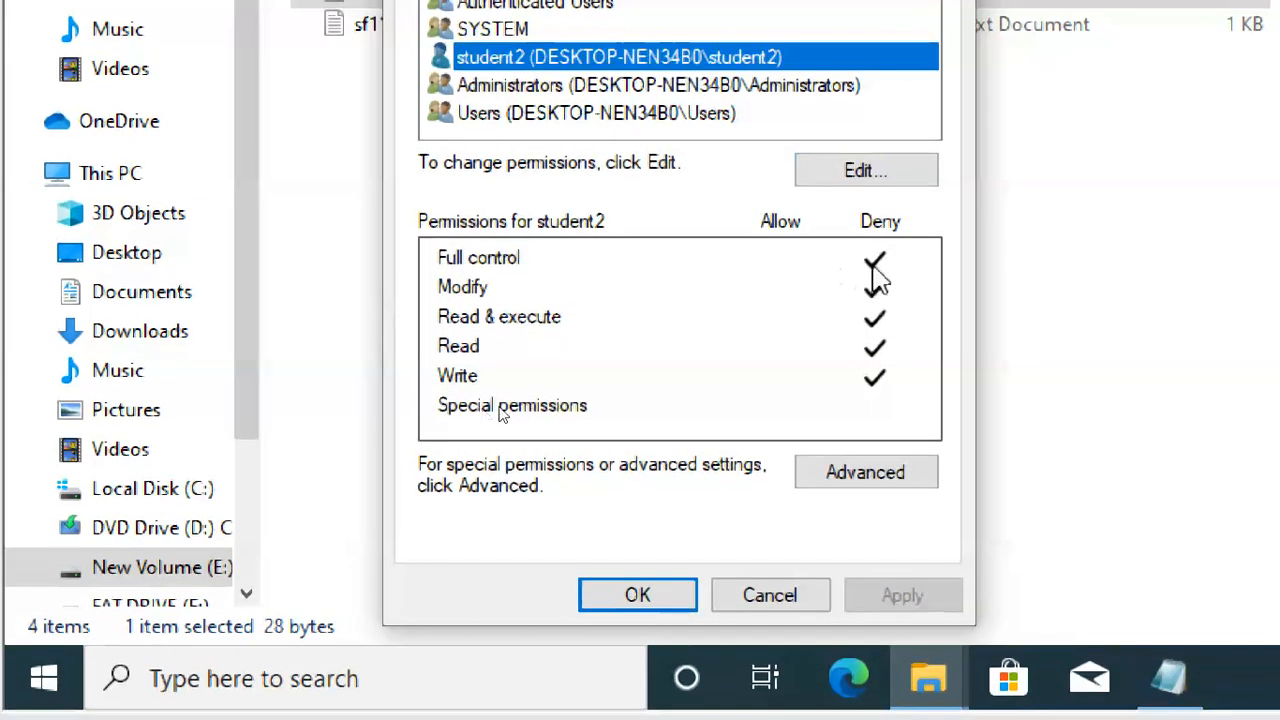
{"action": "left_click", "coordinate": [655, 605]}
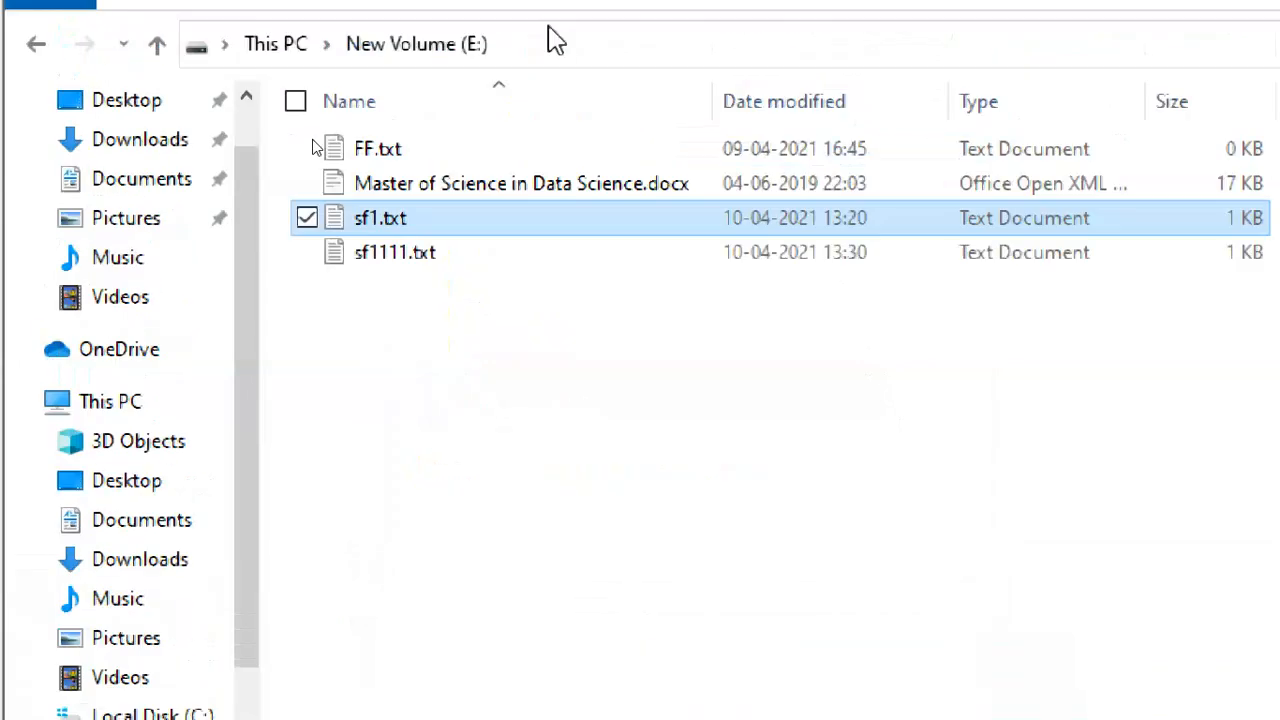
Close File Explorer and Notepad, then sign Student1 out of the VM.
{"action": "left_click", "coordinate": [1234, 20]}
{"action": "left_click", "coordinate": [1134, 66]}
{"action": "left_click", "coordinate": [45, 582]}
{"action": "mouse_move", "coordinate": [86, 265]}
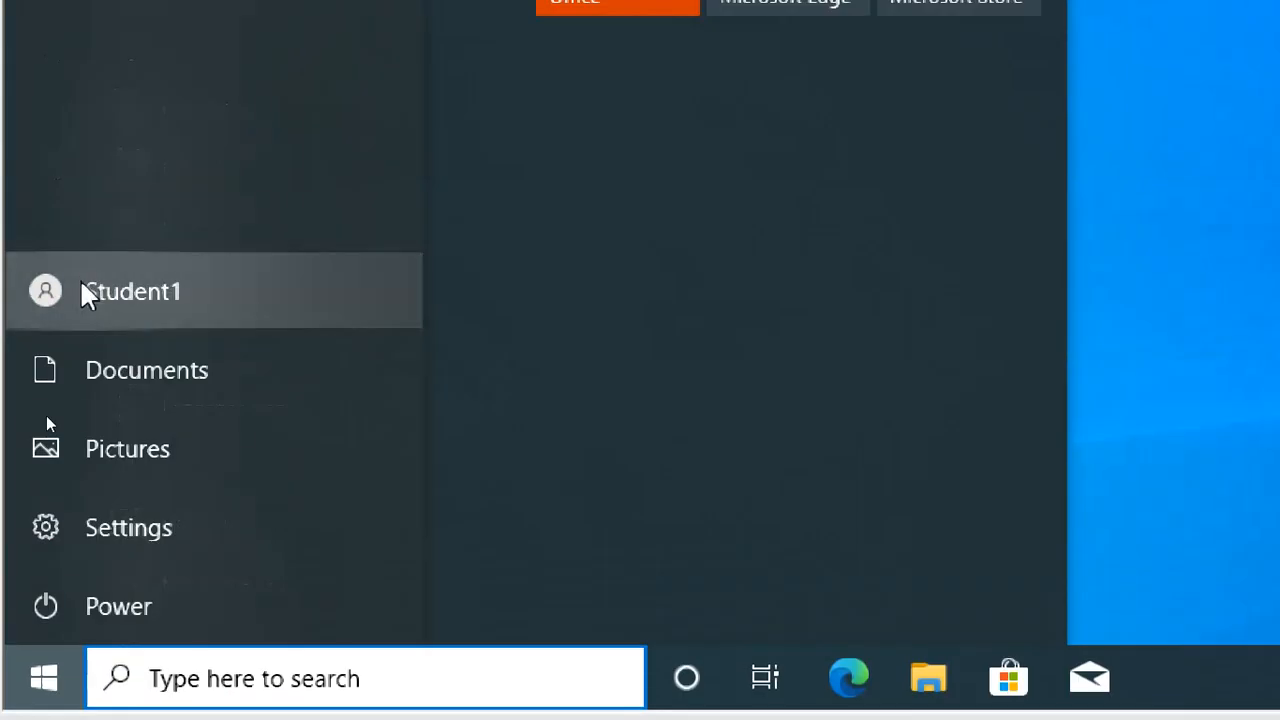
{"action": "left_click", "coordinate": [158, 298]}
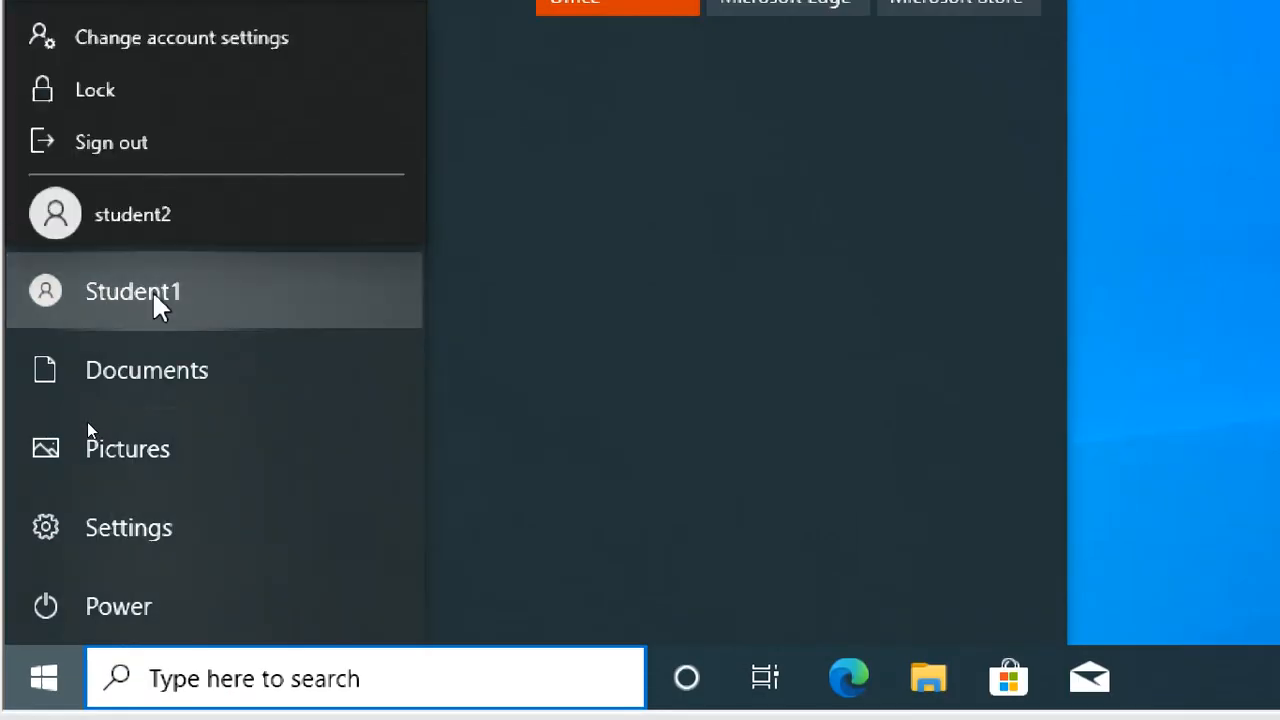
{"action": "left_click", "coordinate": [130, 146]}
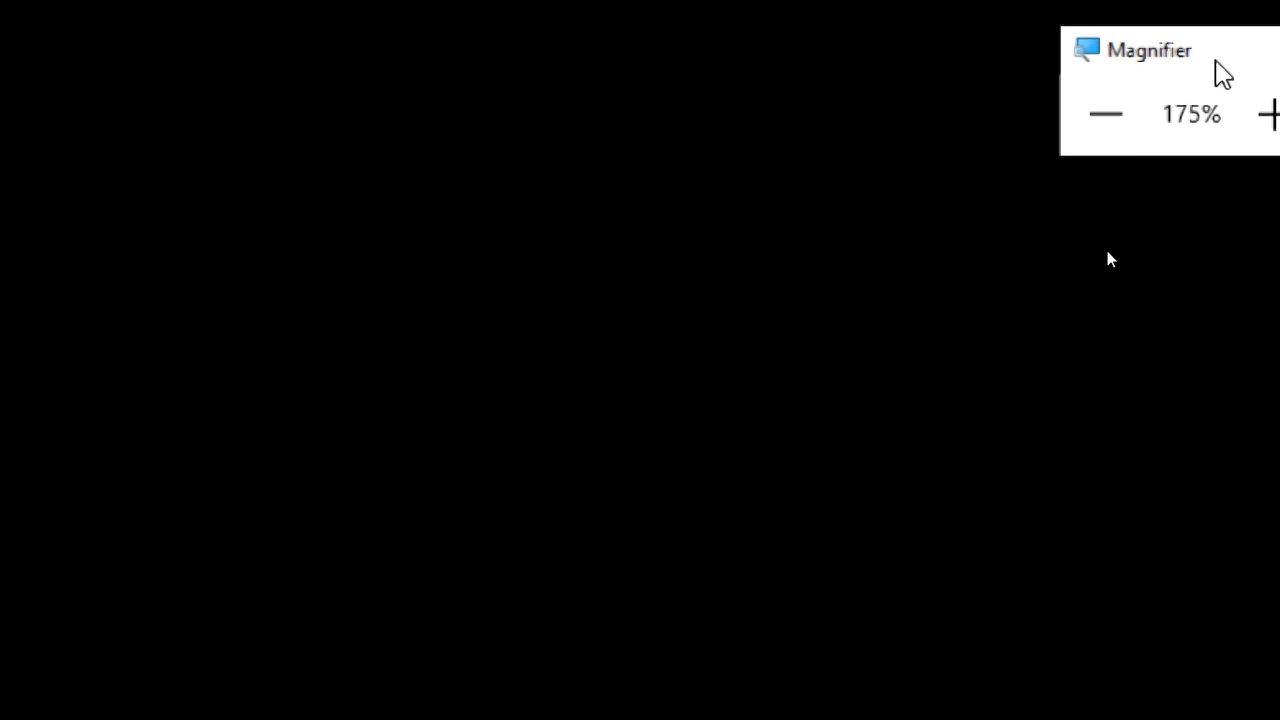
Lower the Magnifier zoom and dismiss the lock screen to show the account list.
{"action": "left_click", "coordinate": [1106, 114]}
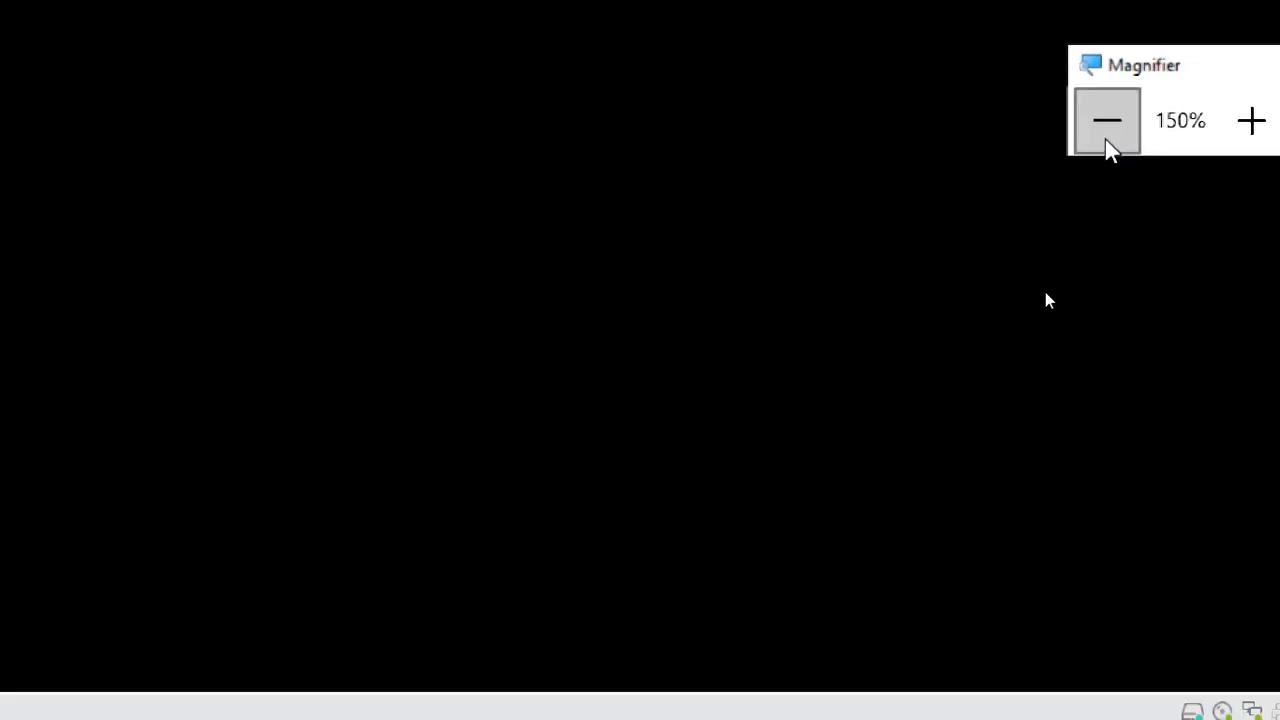
{"action": "left_click", "coordinate": [1106, 114]}
{"action": "left_click", "coordinate": [436, 358]}
{"action": "left_click", "coordinate": [398, 525]}
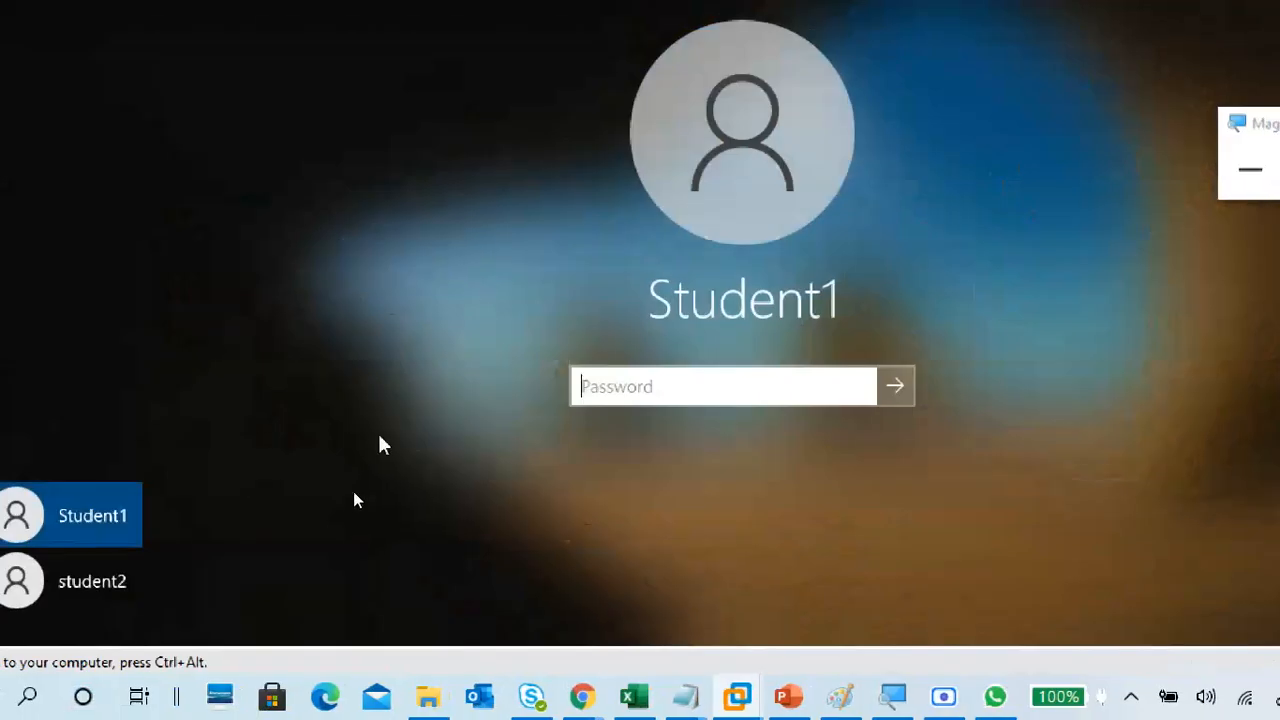
Sign in to the VM as student2.
{"action": "left_click", "coordinate": [72, 595]}
{"action": "left_click", "coordinate": [728, 378]}
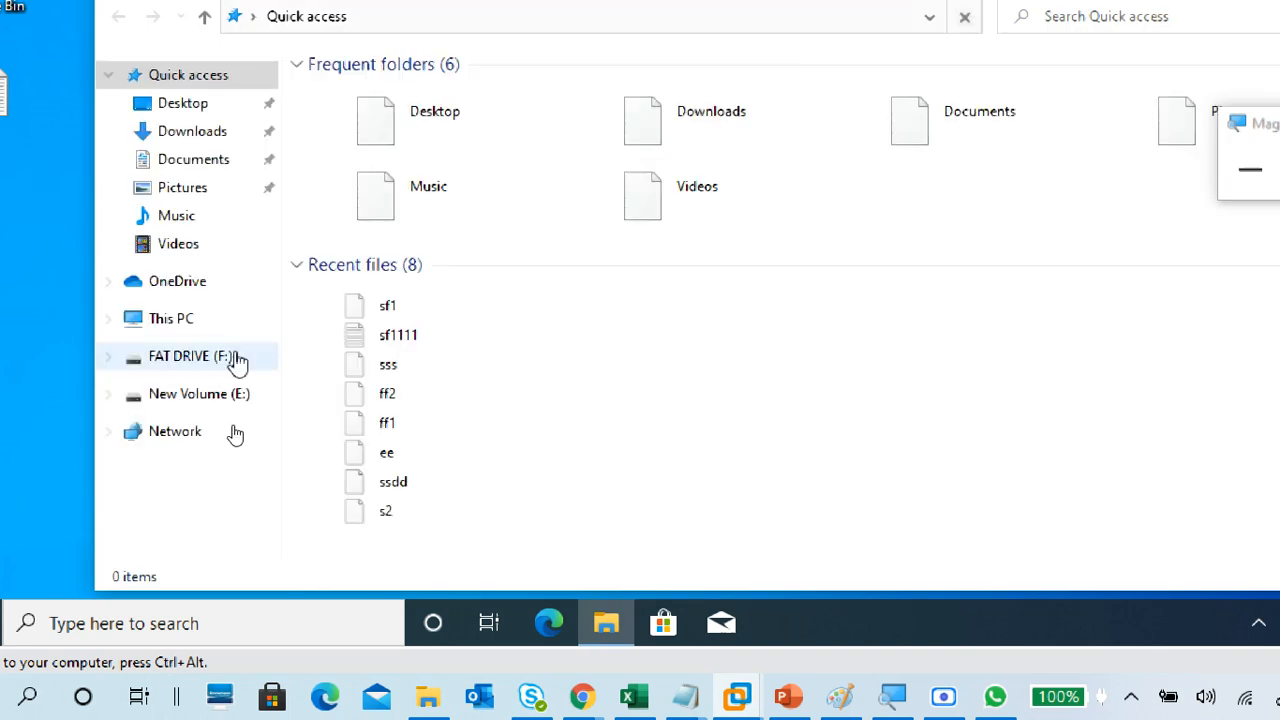
On New Volume (E:), try opening sf1 and dismiss the no-permission error and the empty Notepad.
{"action": "left_click", "coordinate": [172, 318]}
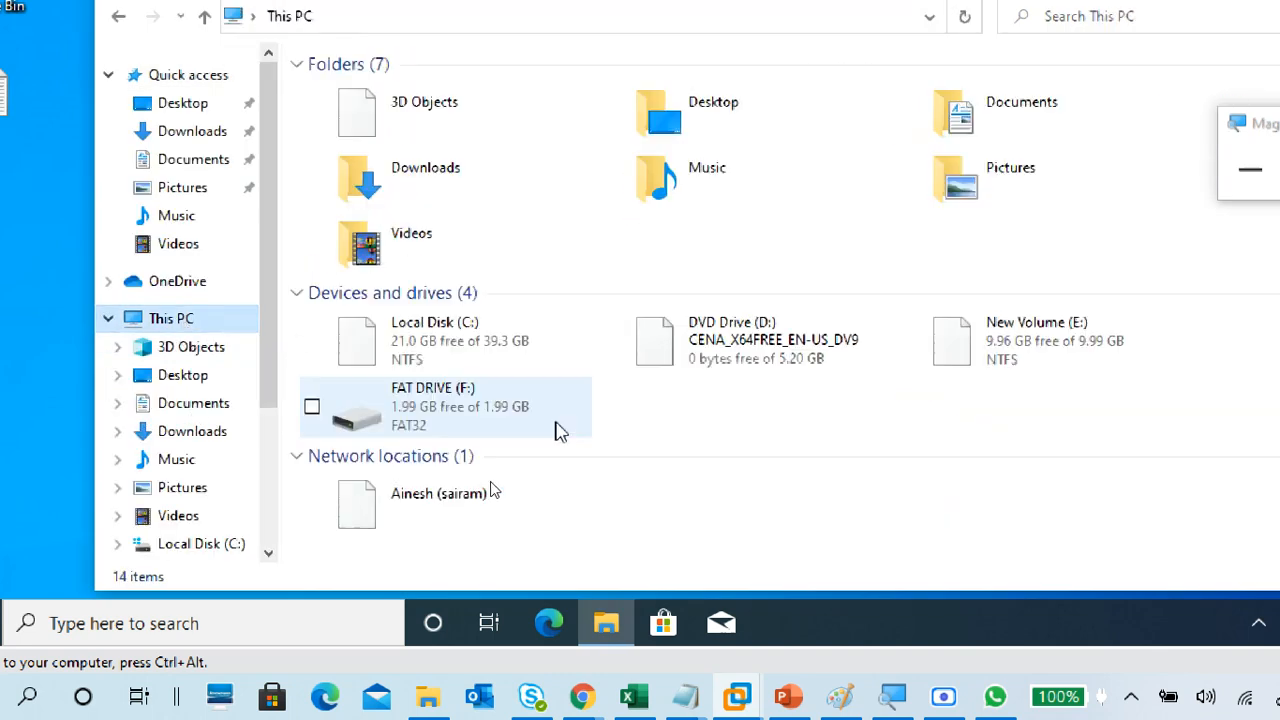
{"action": "left_click", "coordinate": [1000, 335]}
{"action": "double_click", "coordinate": [1003, 340]}
{"action": "left_click", "coordinate": [408, 150]}
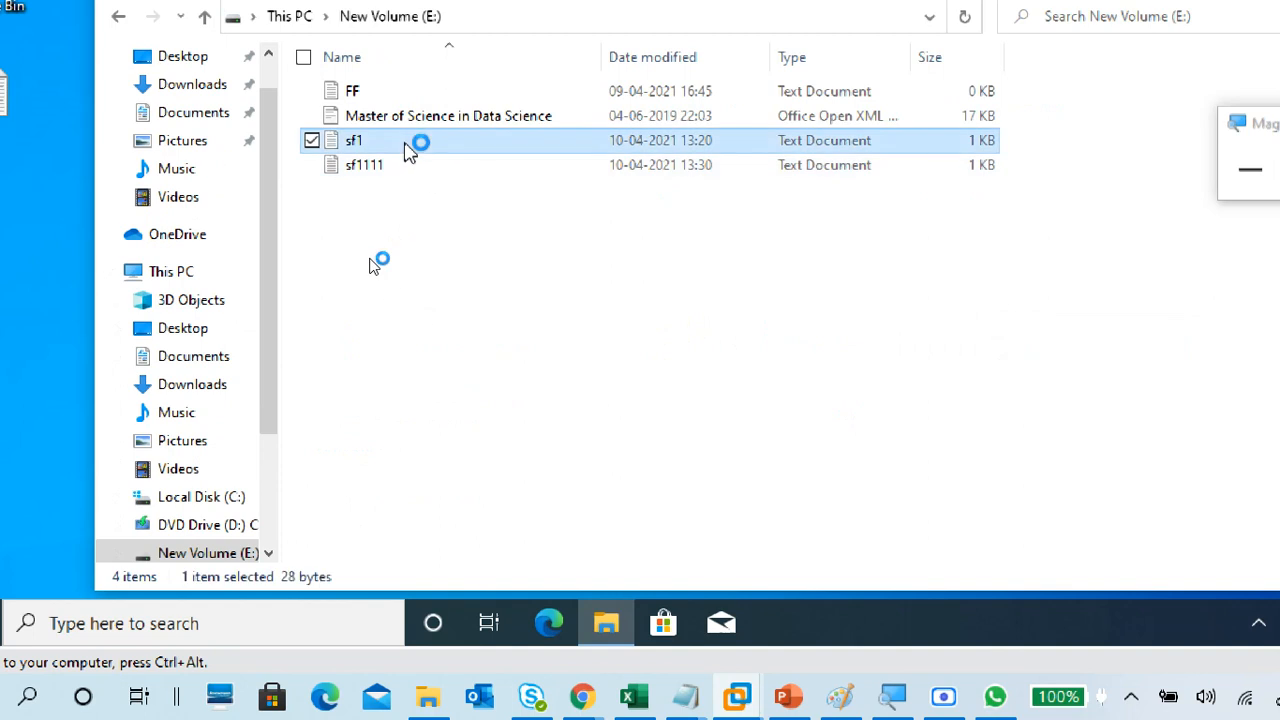
{"action": "double_click", "coordinate": [1126, 160]}
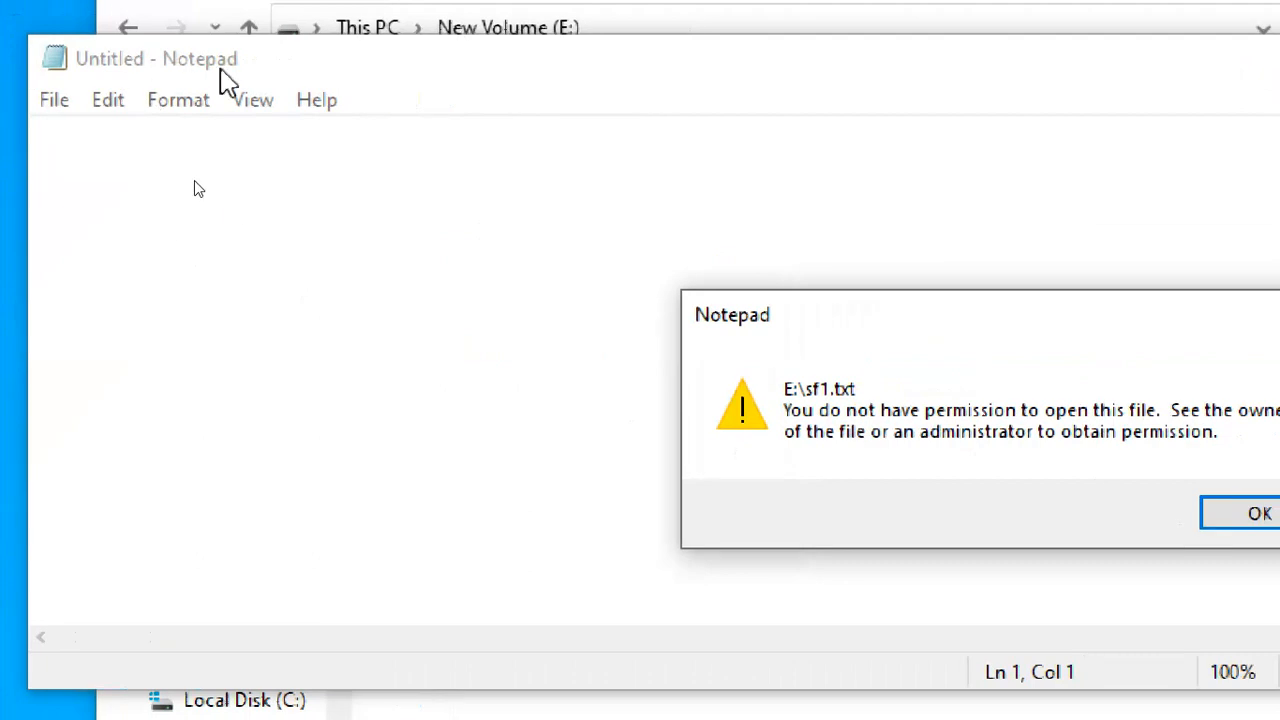
{"action": "left_click", "coordinate": [1240, 515]}
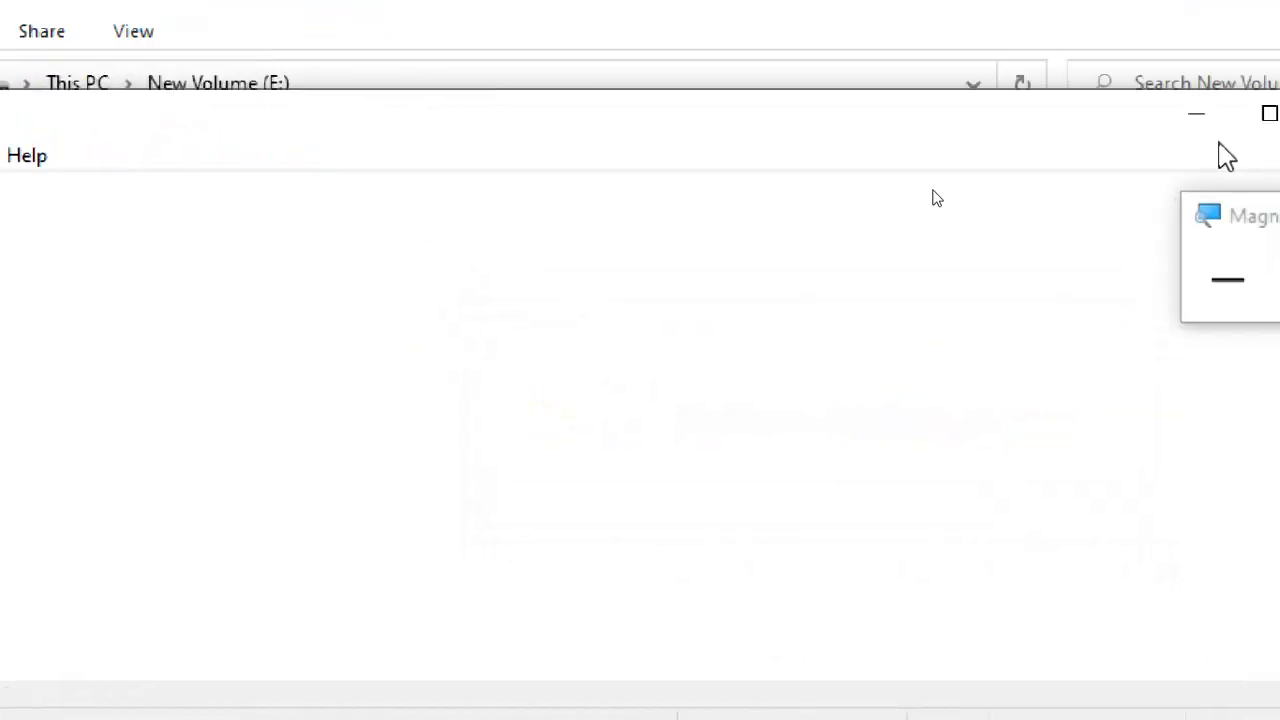
{"action": "left_click", "coordinate": [1236, 120]}
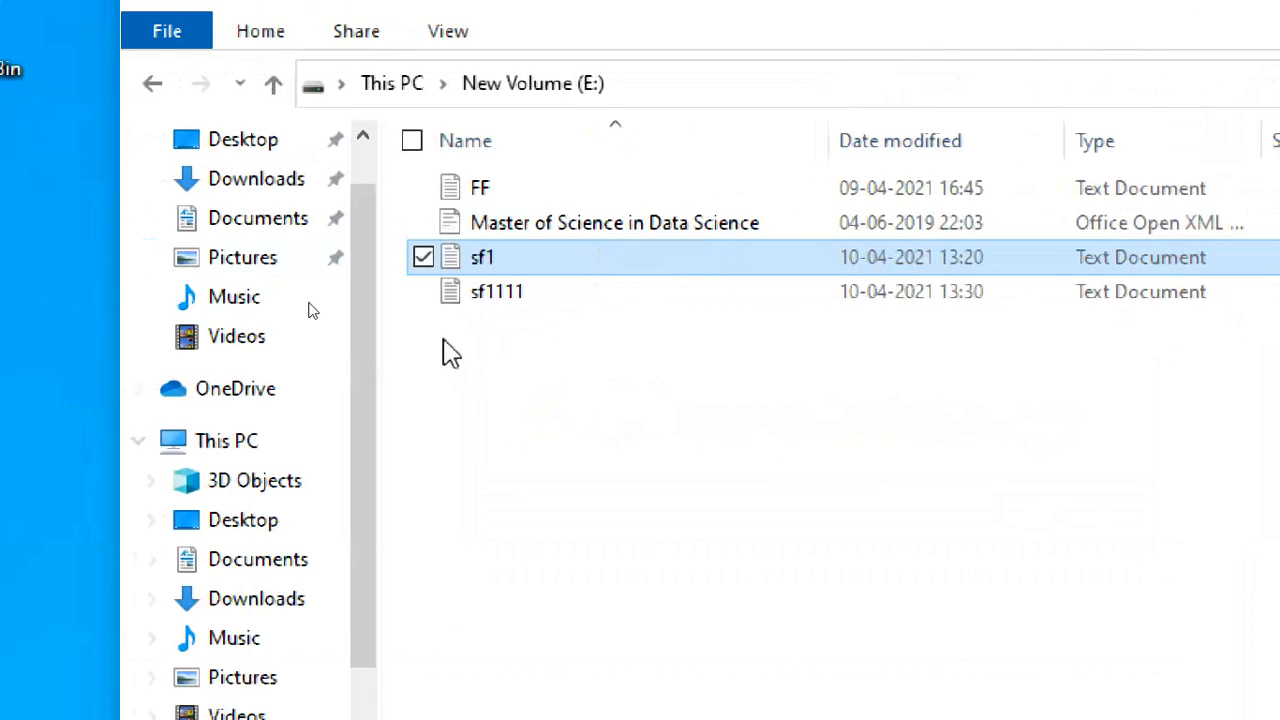
Try editing sf1 from its context menu, then dismiss the same permission error and close Notepad.
{"action": "right_click", "coordinate": [537, 262]}
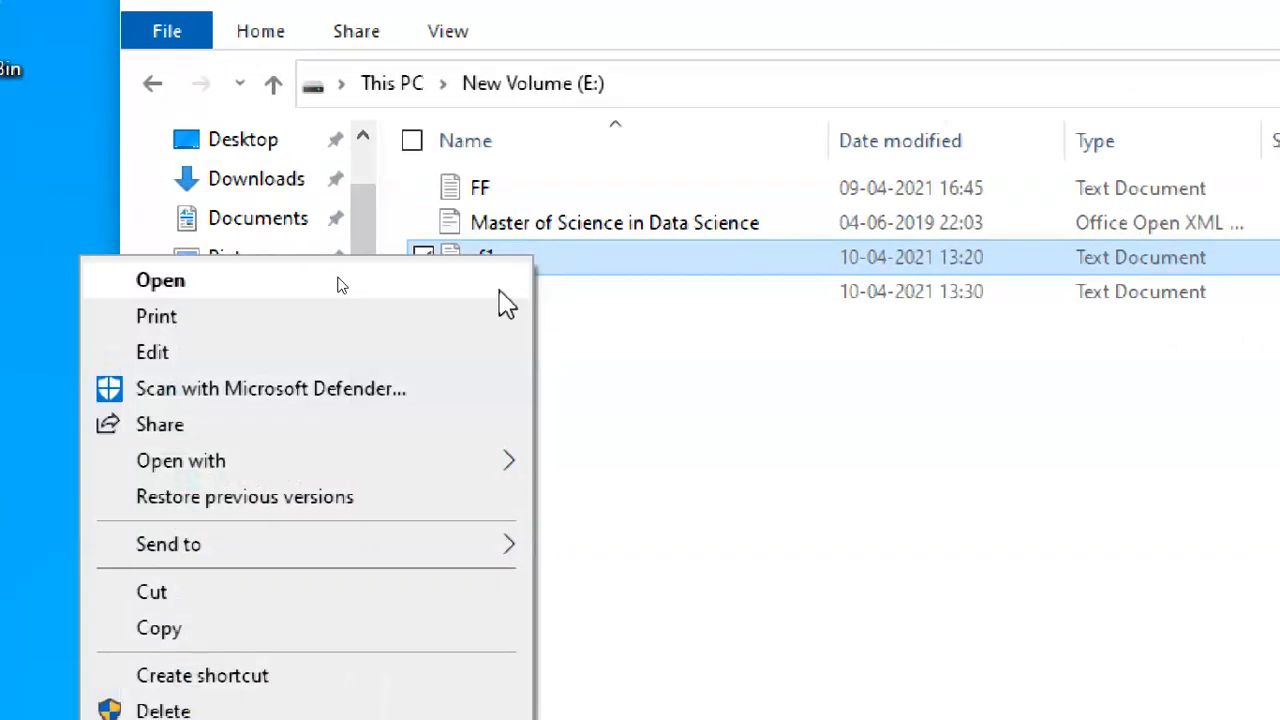
{"action": "left_click", "coordinate": [423, 352]}
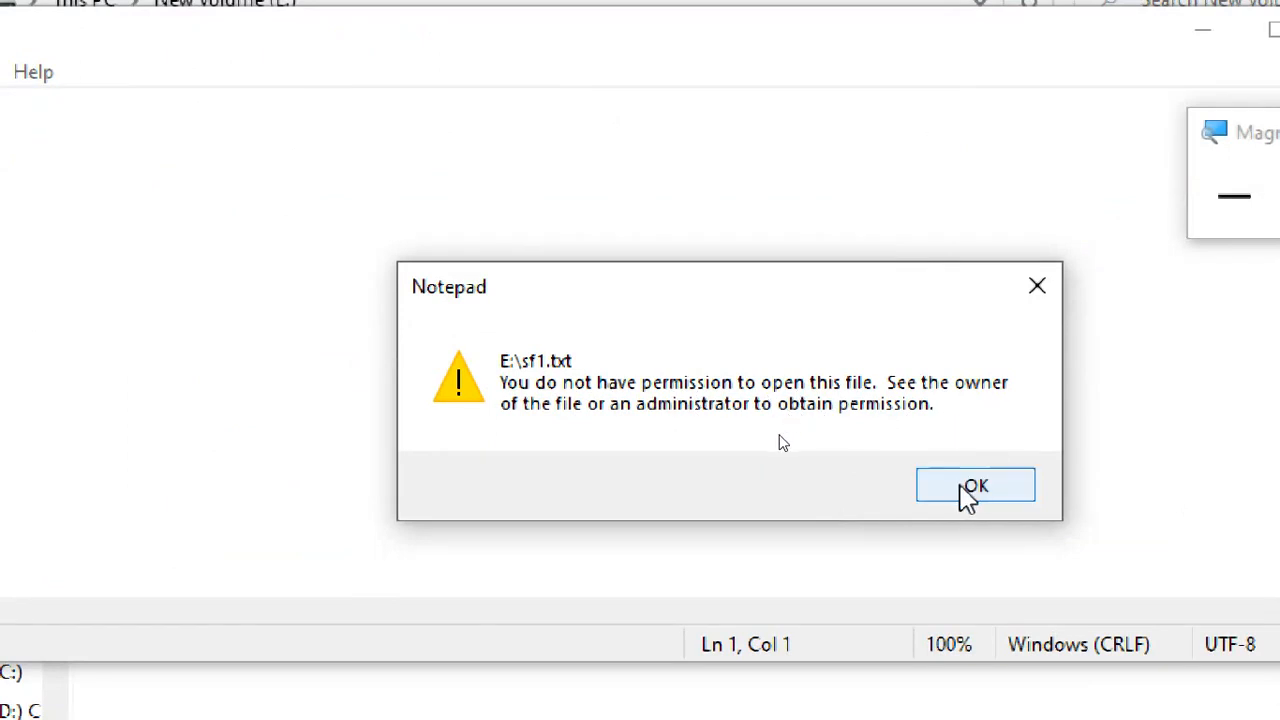
{"action": "left_click", "coordinate": [968, 486]}
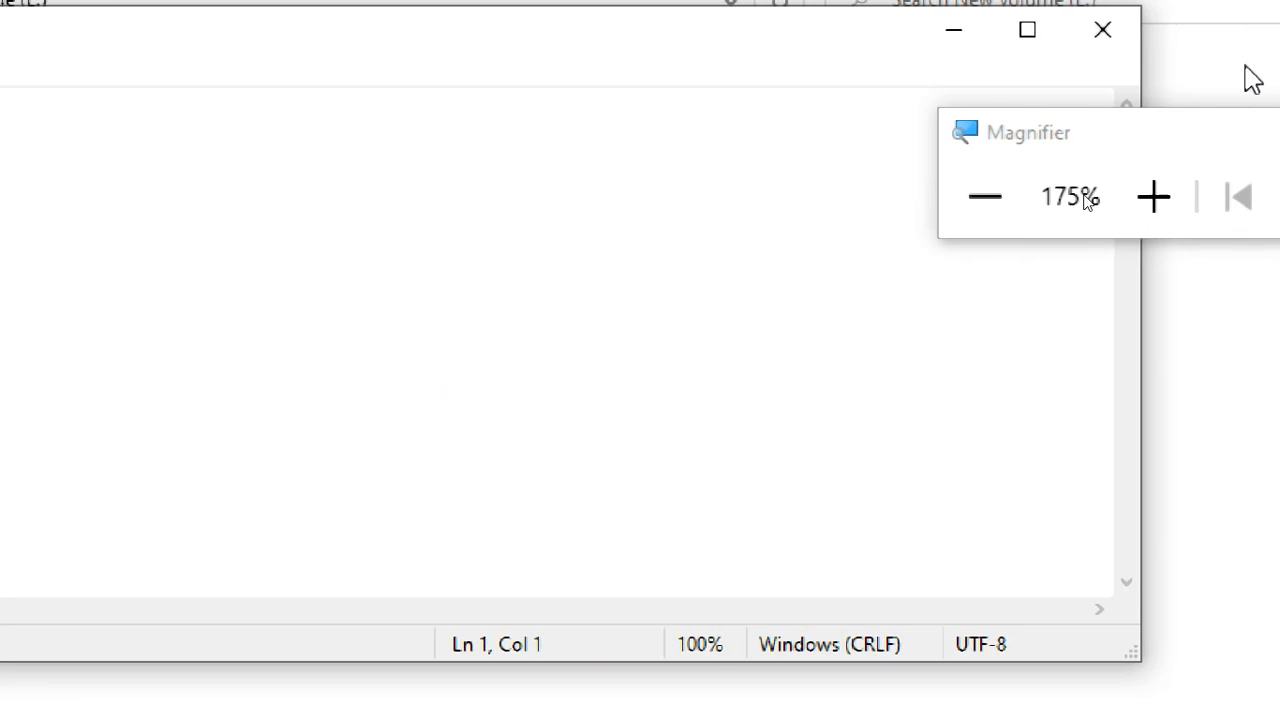
{"action": "left_click", "coordinate": [1088, 53]}
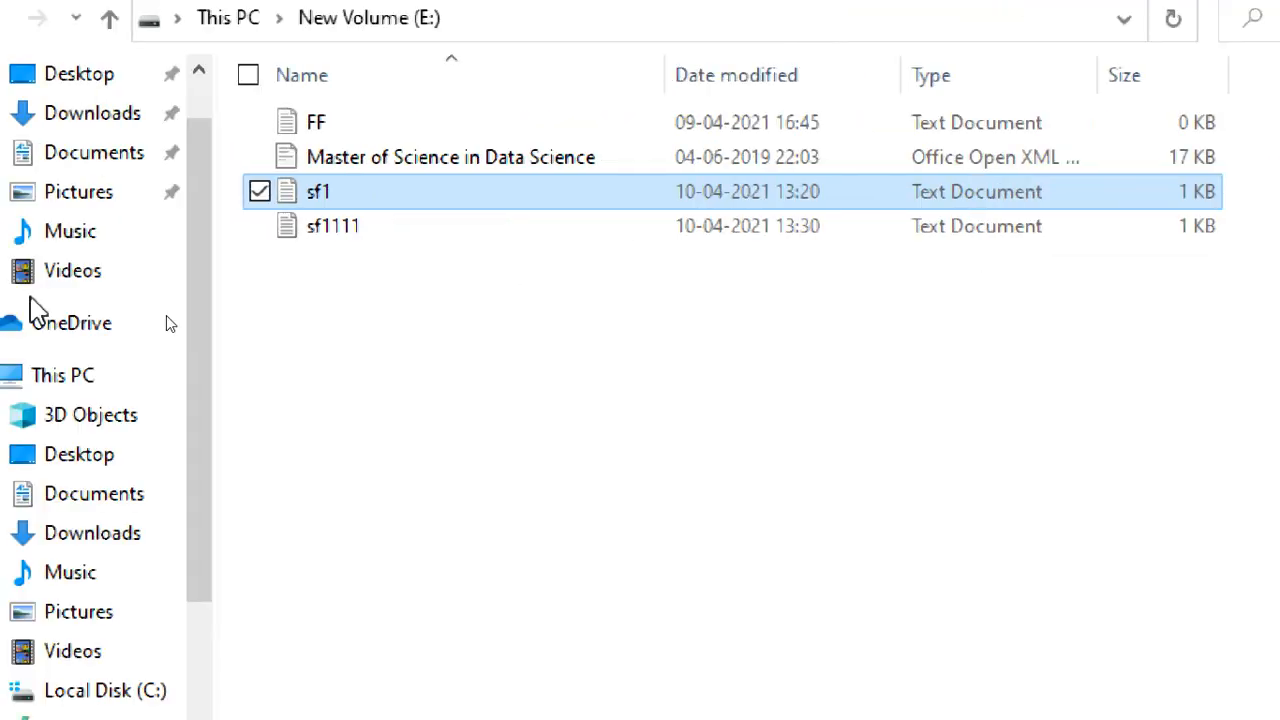
Bring up sf1's Advanced Security Settings from its Properties, with magnification increased.
{"action": "right_click", "coordinate": [362, 203]}
{"action": "left_click", "coordinate": [105, 655]}
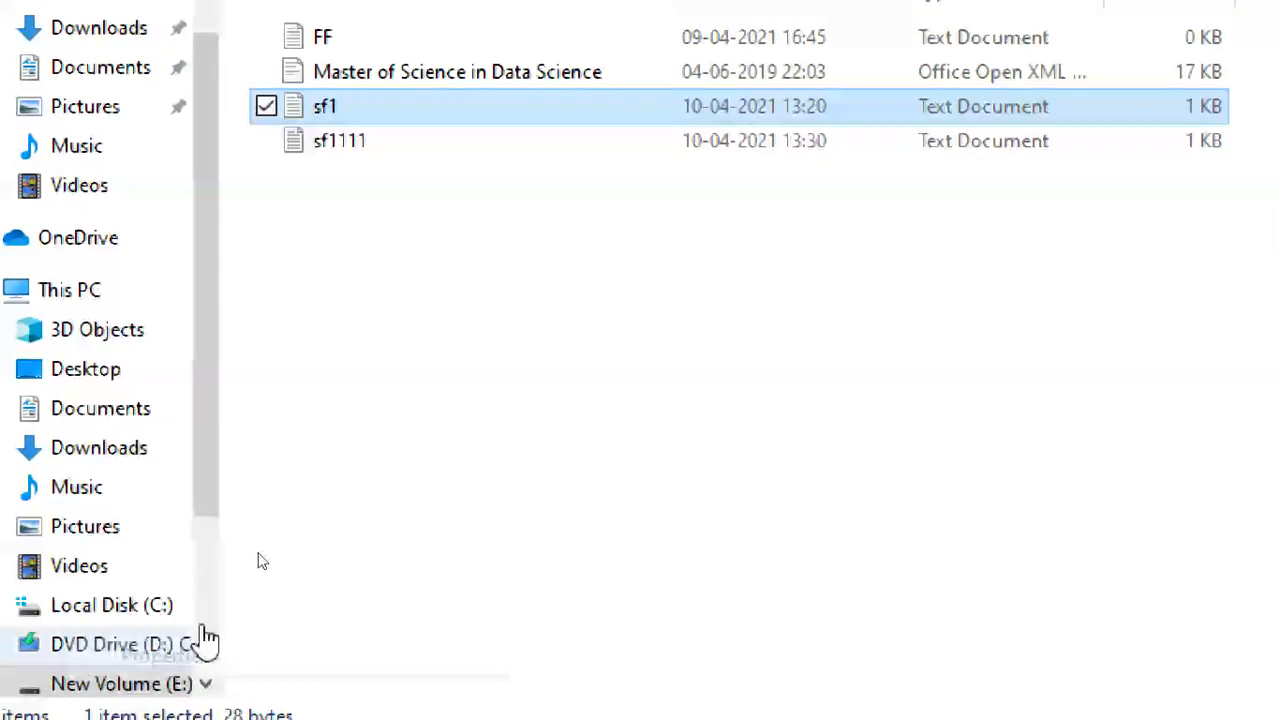
{"action": "left_click", "coordinate": [683, 48]}
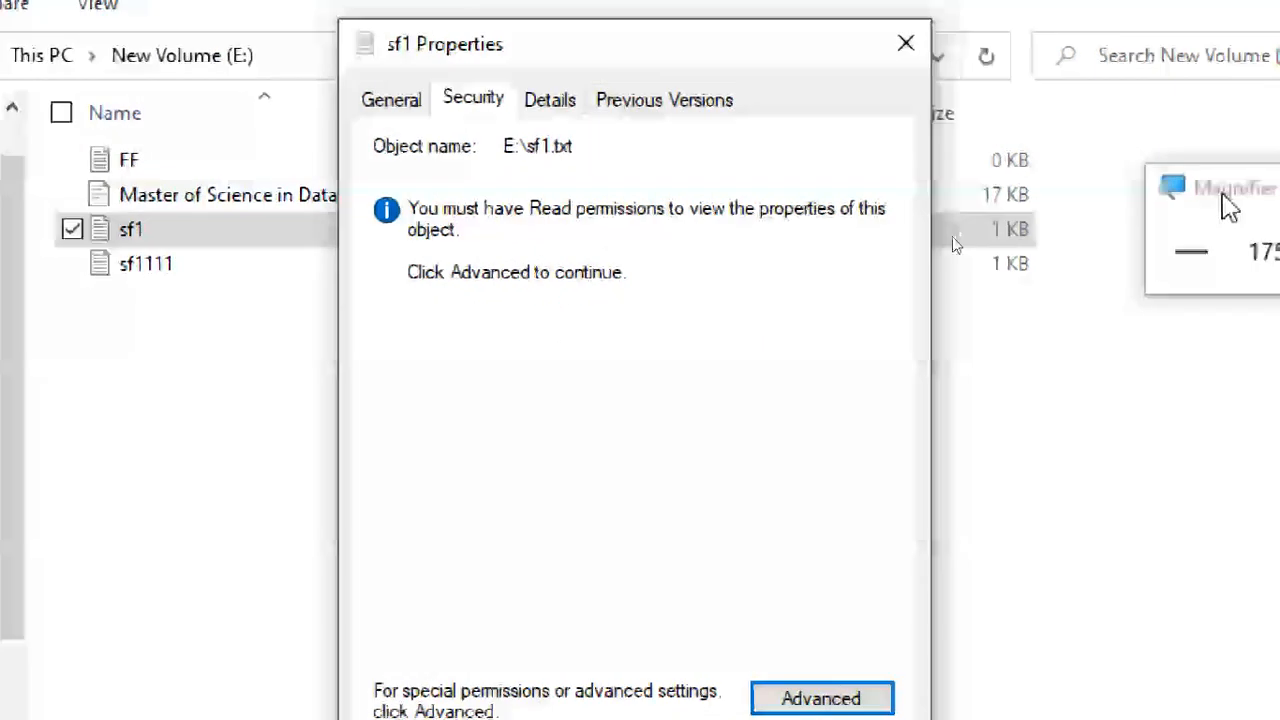
{"action": "left_click", "coordinate": [1227, 116]}
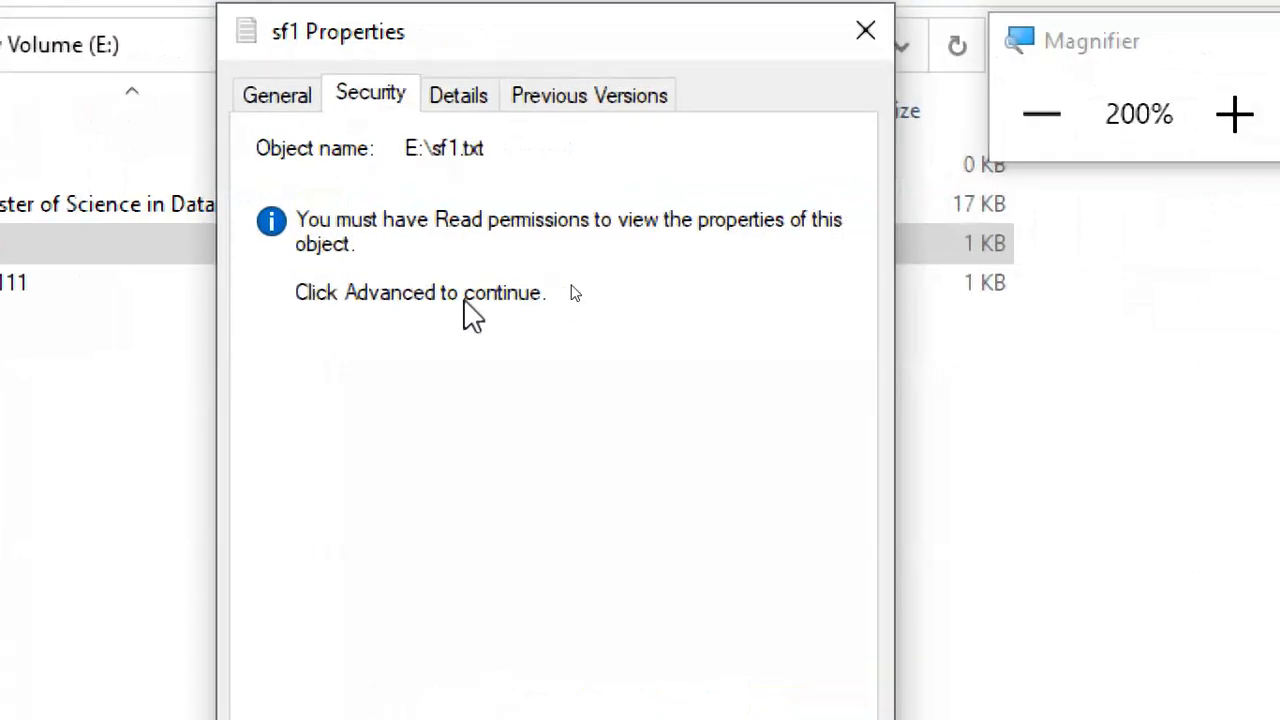
{"action": "left_click", "coordinate": [735, 638]}
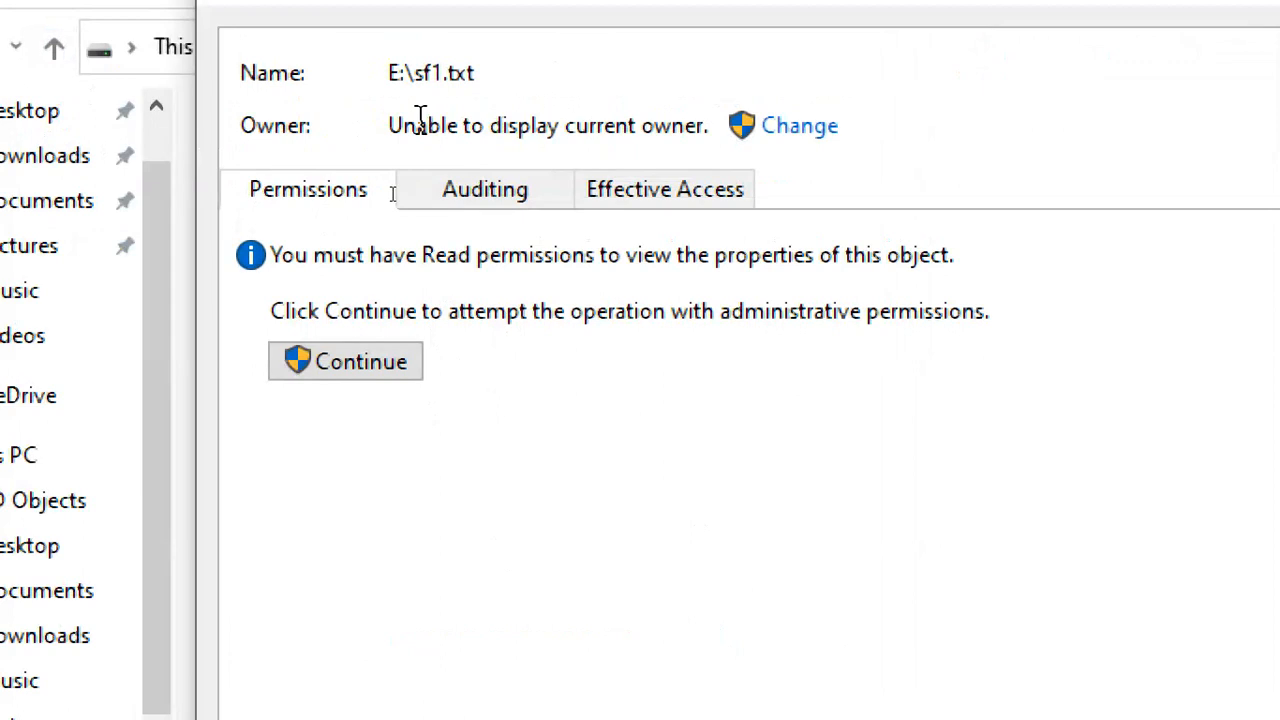
Try changing sf1's owner and viewing its permissions, declining both administrator credential prompts.
{"action": "left_click_drag", "start_coordinate": [703, 138], "coordinate": [382, 115]}
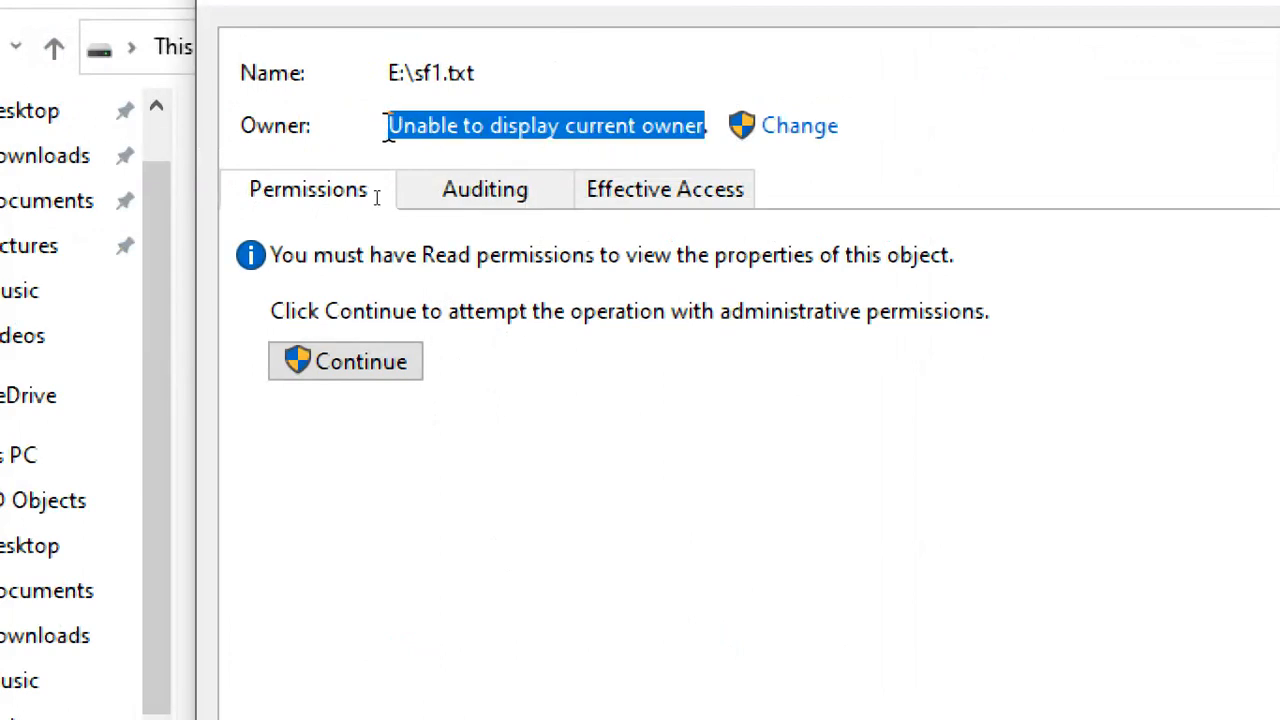
{"action": "left_click", "coordinate": [816, 128]}
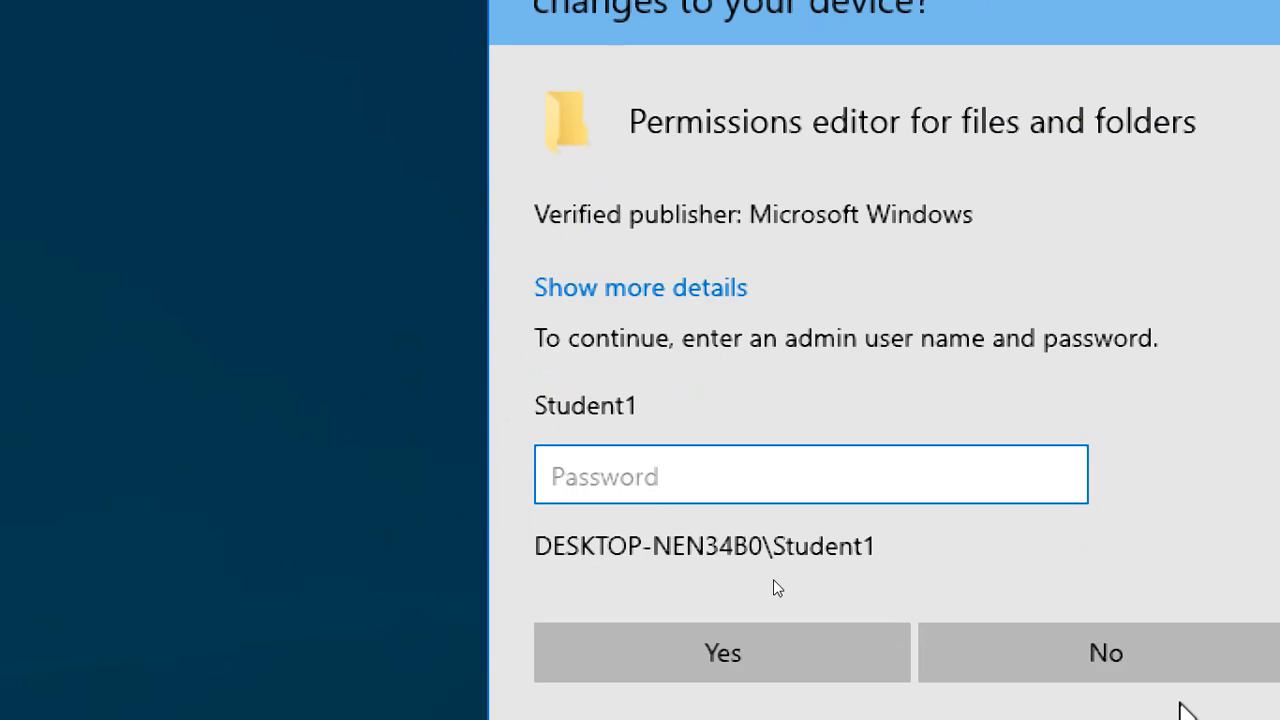
{"action": "left_click", "coordinate": [1185, 665]}
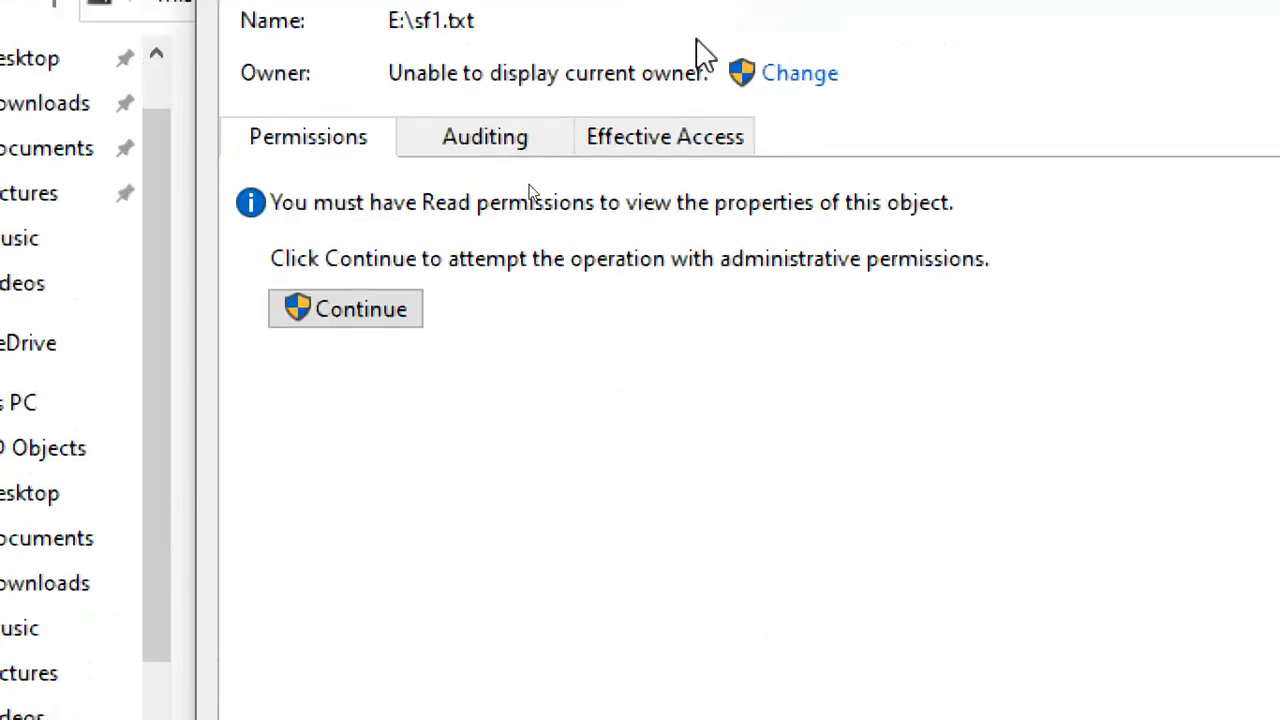
{"action": "left_click", "coordinate": [400, 312]}
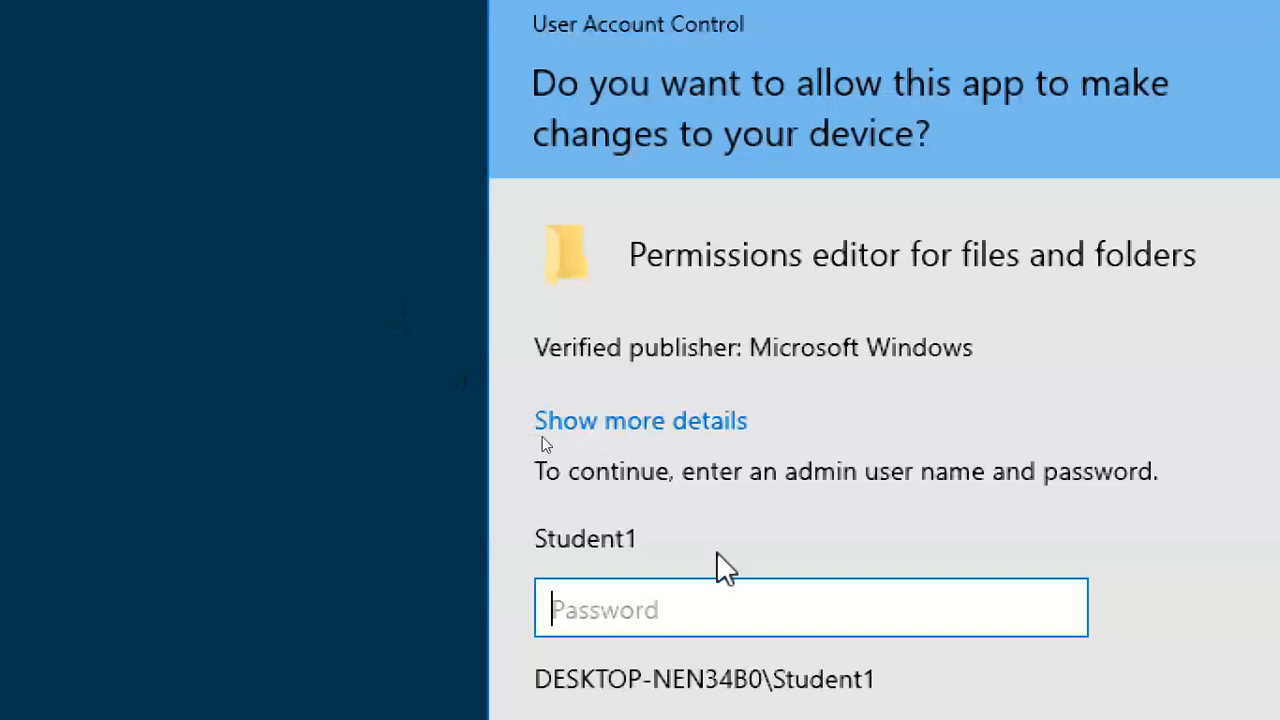
{"action": "left_click", "coordinate": [1180, 719]}
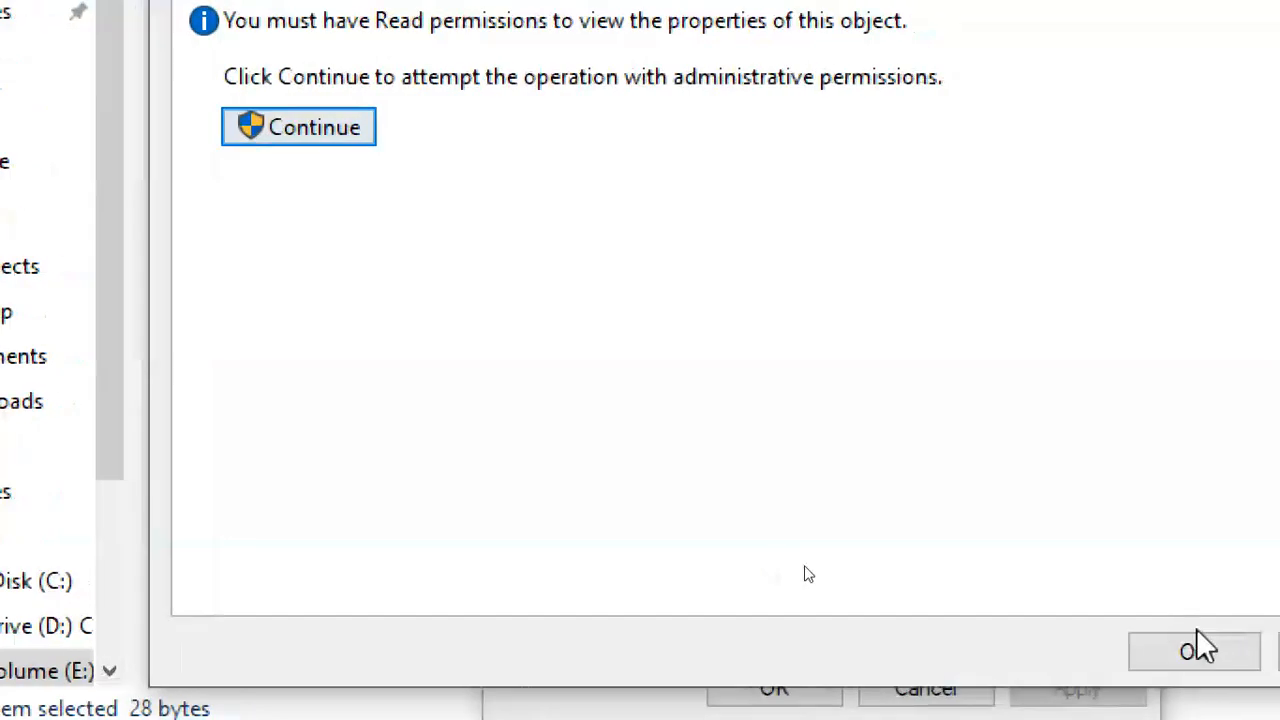
Cancel the security and properties dialogs and return File Explorer to This PC.
{"action": "left_click", "coordinate": [1245, 654]}
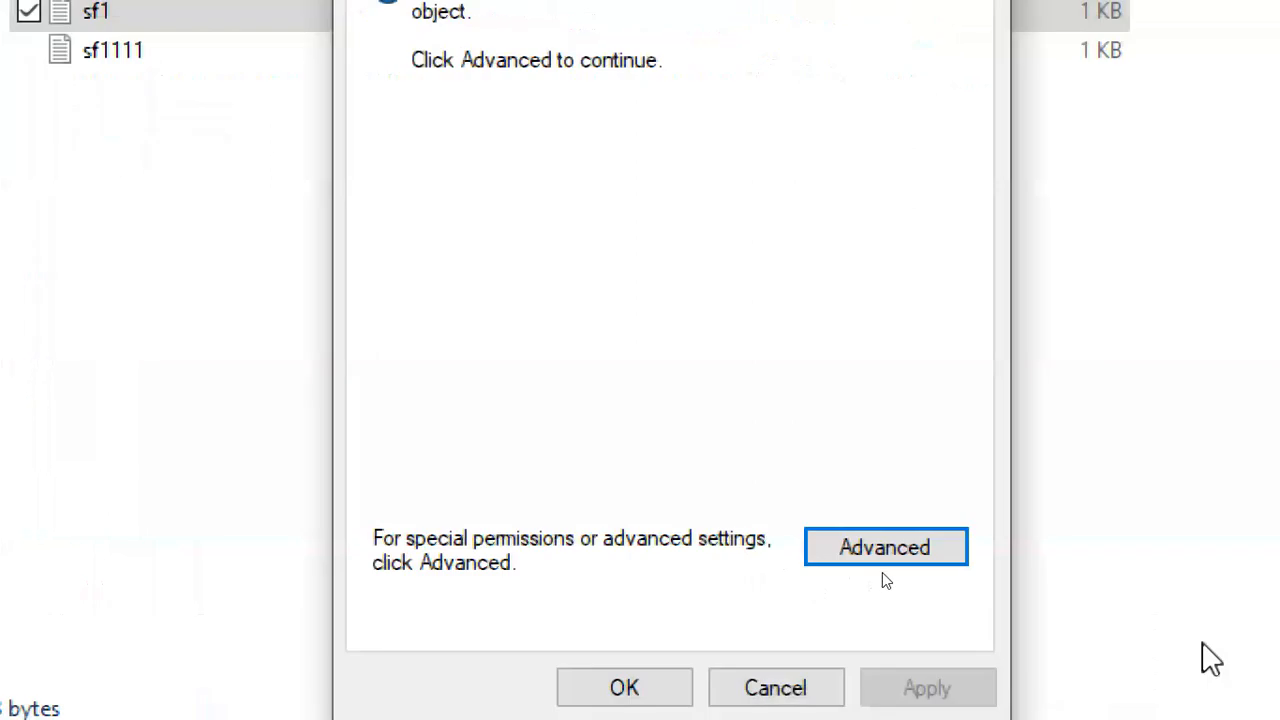
{"action": "left_click", "coordinate": [814, 676]}
{"action": "left_click", "coordinate": [560, 446]}
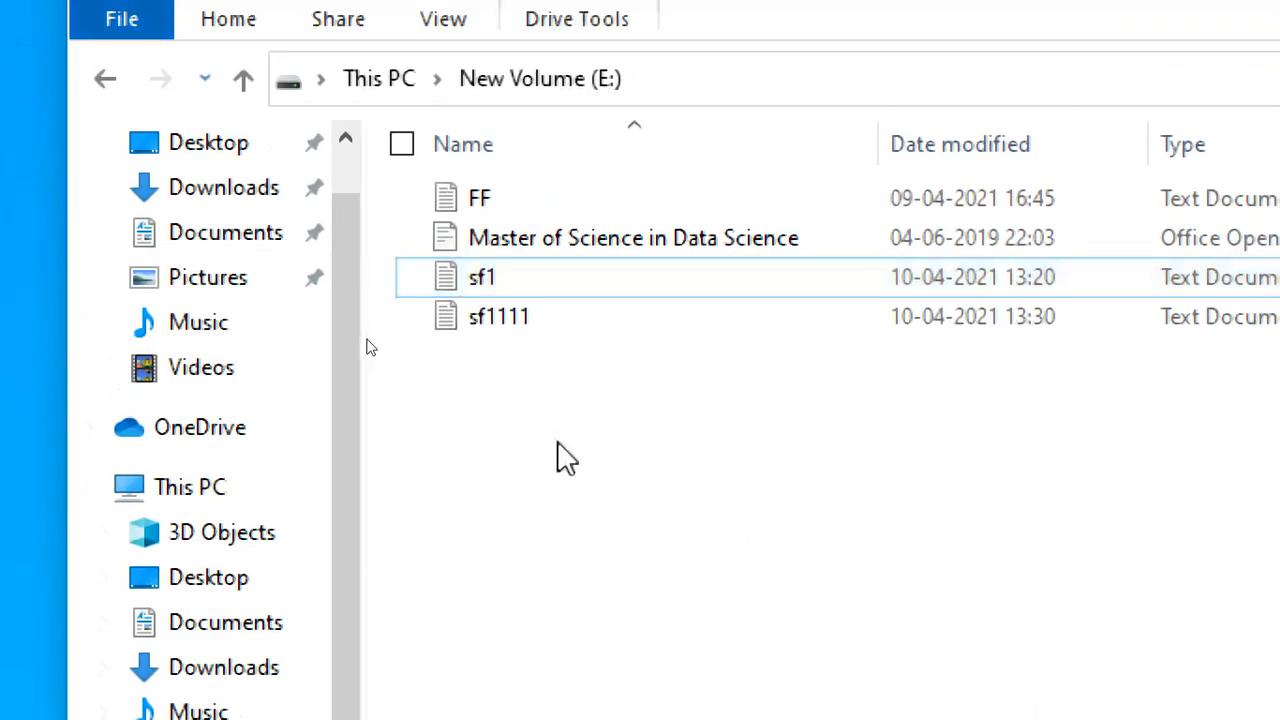
{"action": "left_click", "coordinate": [385, 80]}
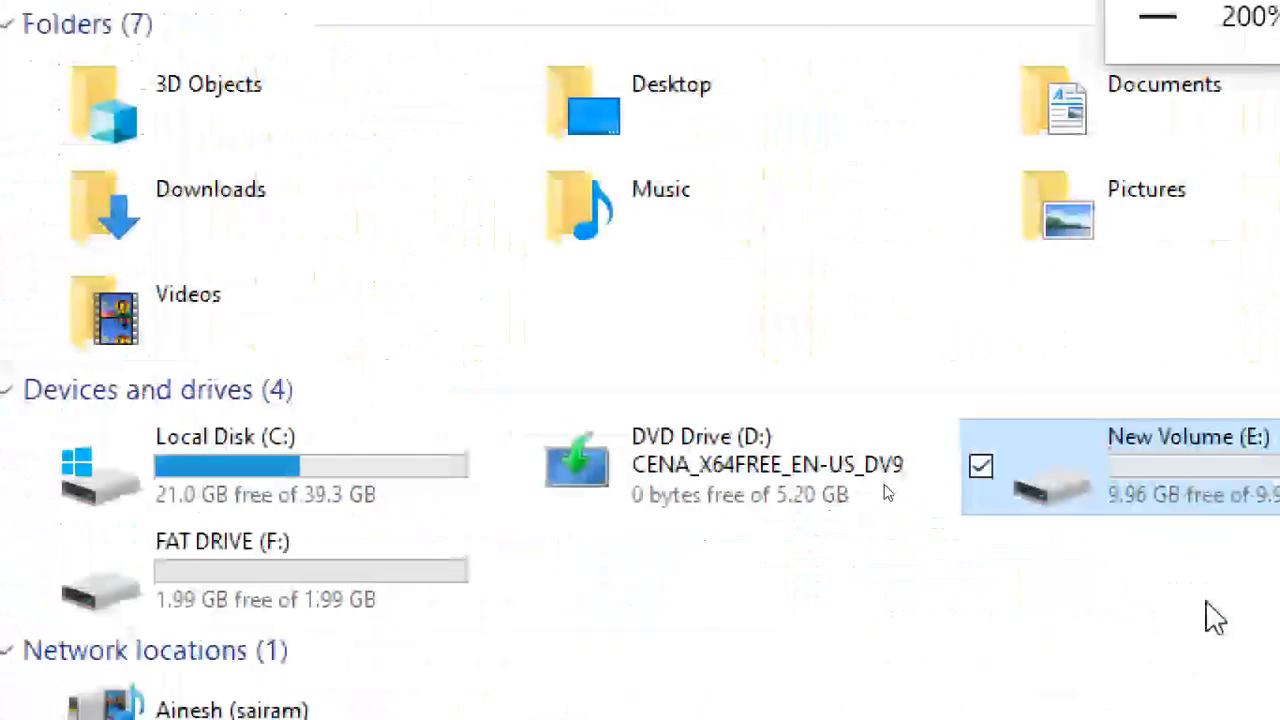
Return Magnifier to 100%, move its toolbar aside, and close File Explorer.
{"action": "left_click", "coordinate": [981, 17]}
{"action": "left_click", "coordinate": [981, 17]}
{"action": "left_click_drag", "start_coordinate": [968, 160], "coordinate": [1100, 250]}
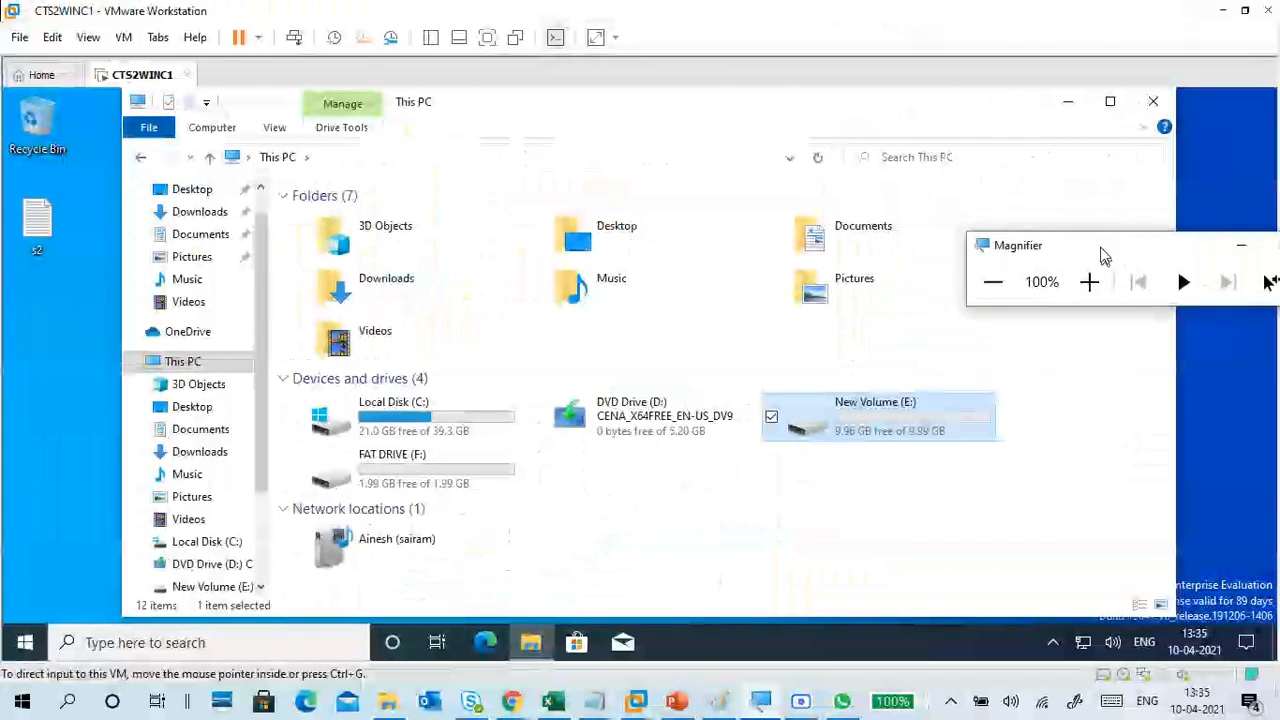
{"action": "left_click", "coordinate": [1153, 101]}
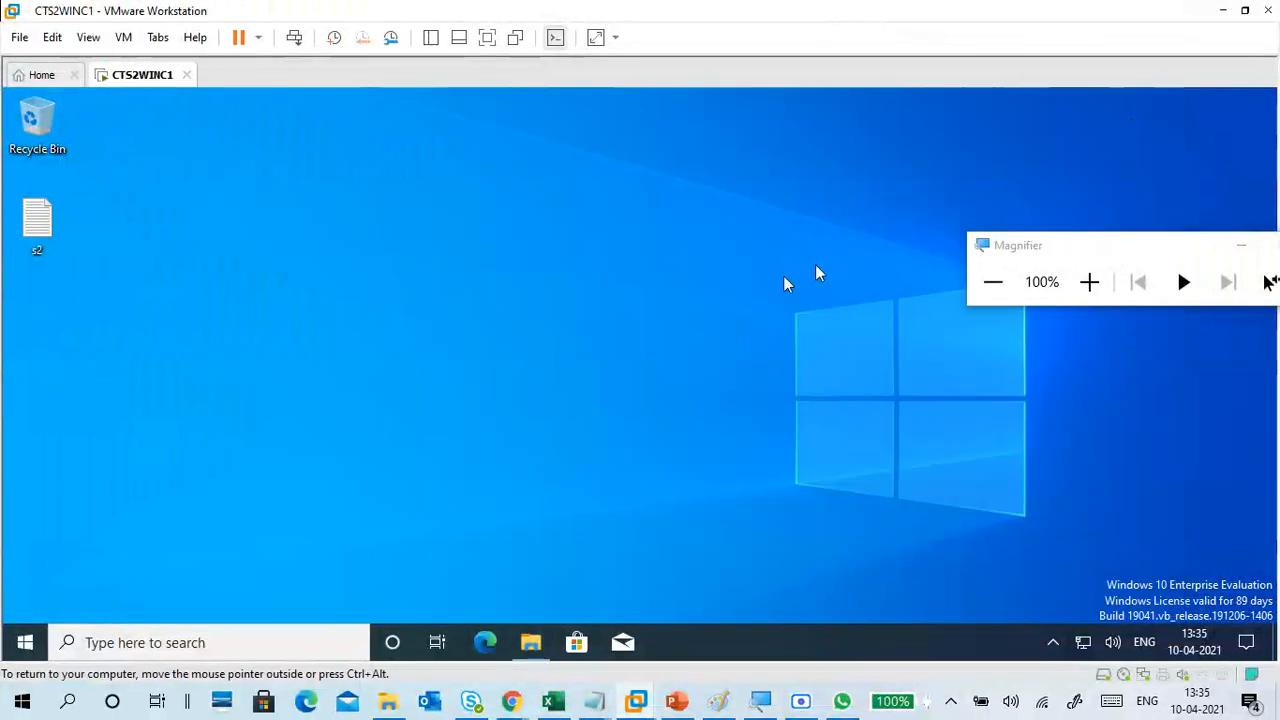
Sign the student2 account out of Windows from the Start menu.
{"action": "left_click", "coordinate": [25, 642]}
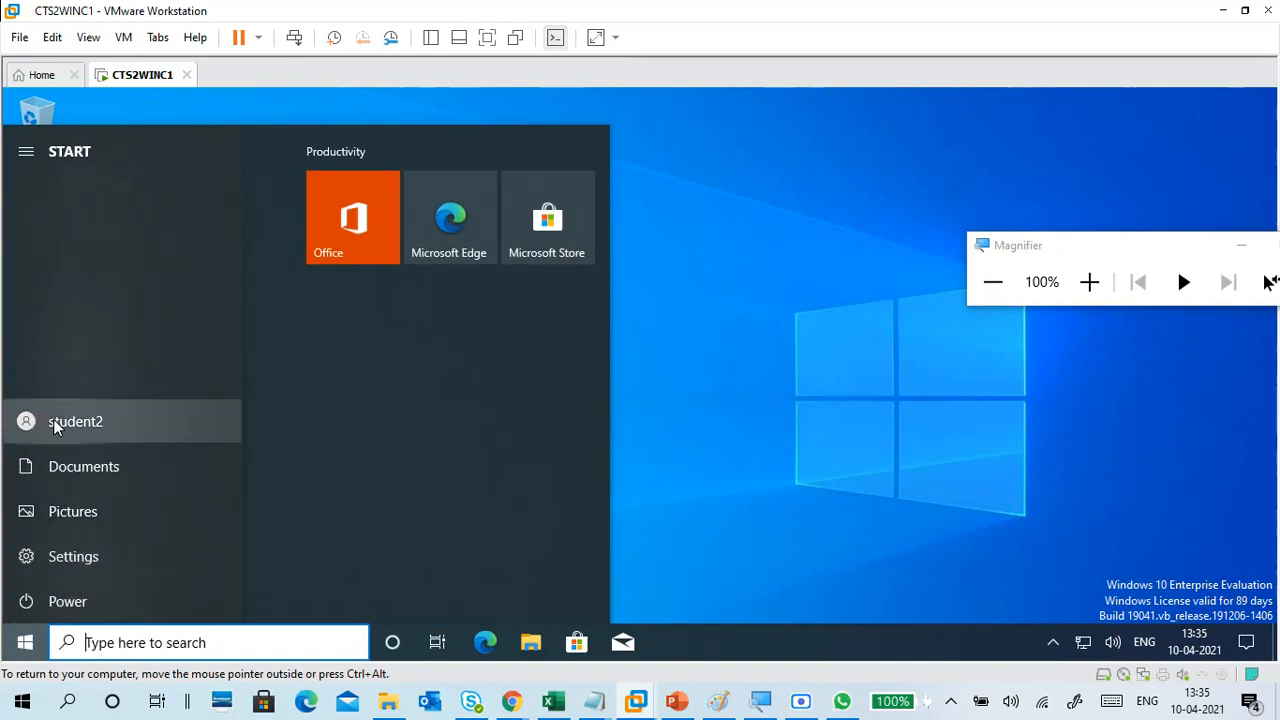
{"action": "left_click", "coordinate": [55, 423]}
{"action": "left_click", "coordinate": [59, 338]}
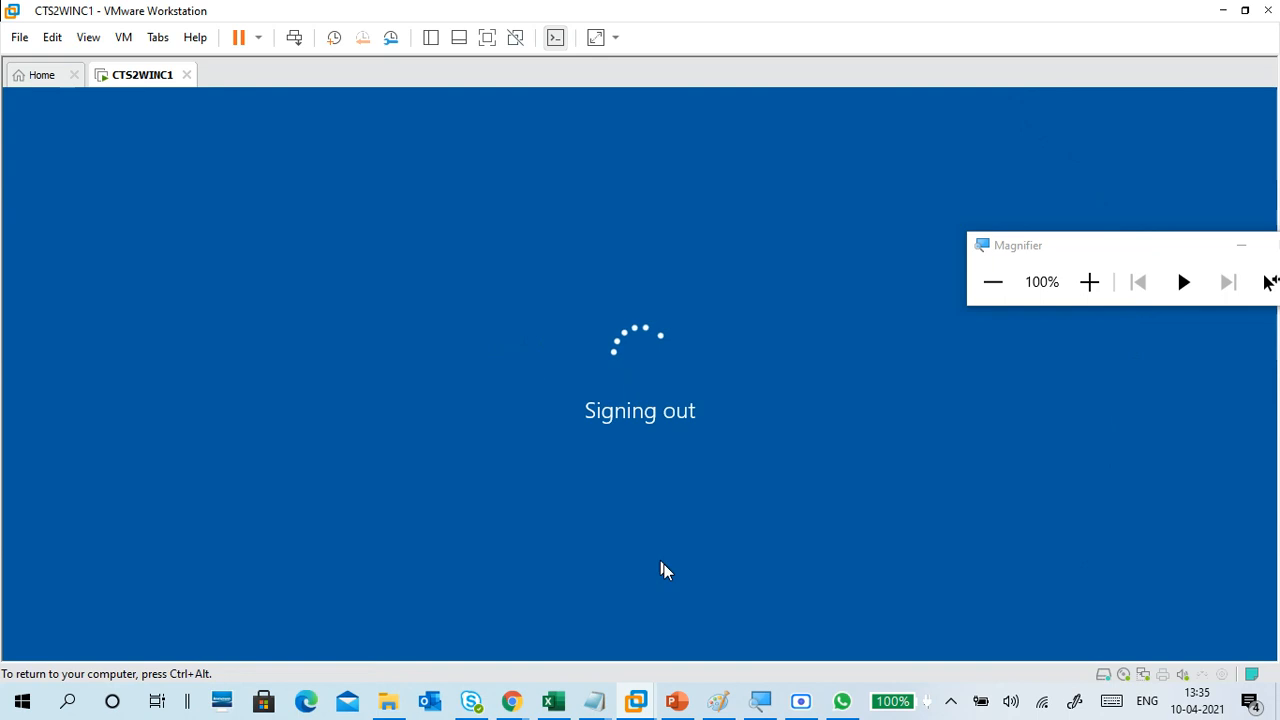